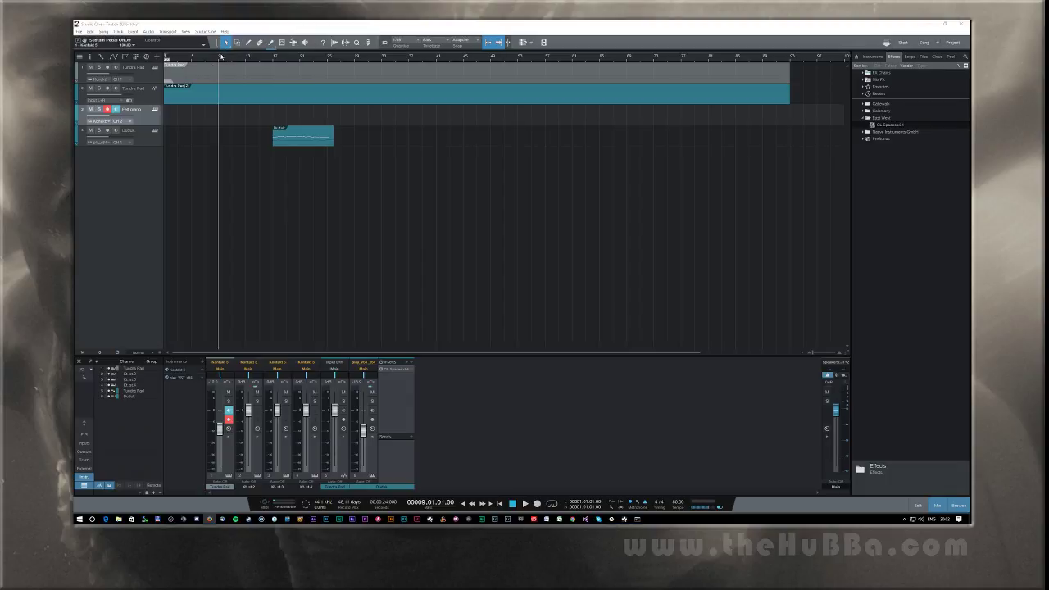
Step: Loop bars 9 to 17 and record a melody on the armed Felt piano track
{"action": "left_click", "coordinate": [222, 48]}
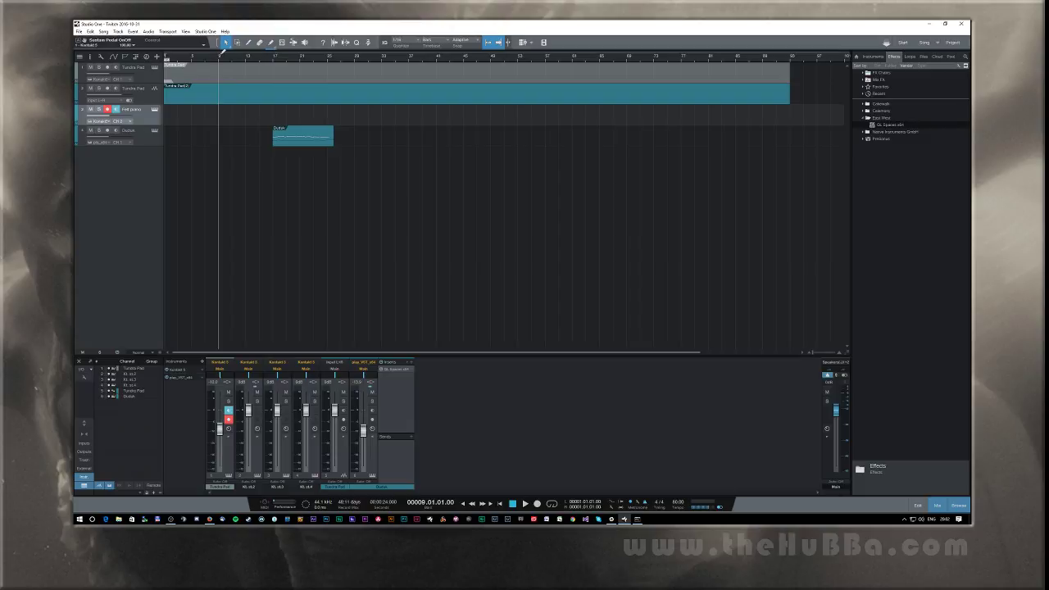
{"action": "mouse_move", "coordinate": [247, 56]}
{"action": "left_mouse_down"}
{"action": "mouse_move", "coordinate": [223, 56]}
{"action": "mouse_move", "coordinate": [275, 55]}
{"action": "left_mouse_up"}
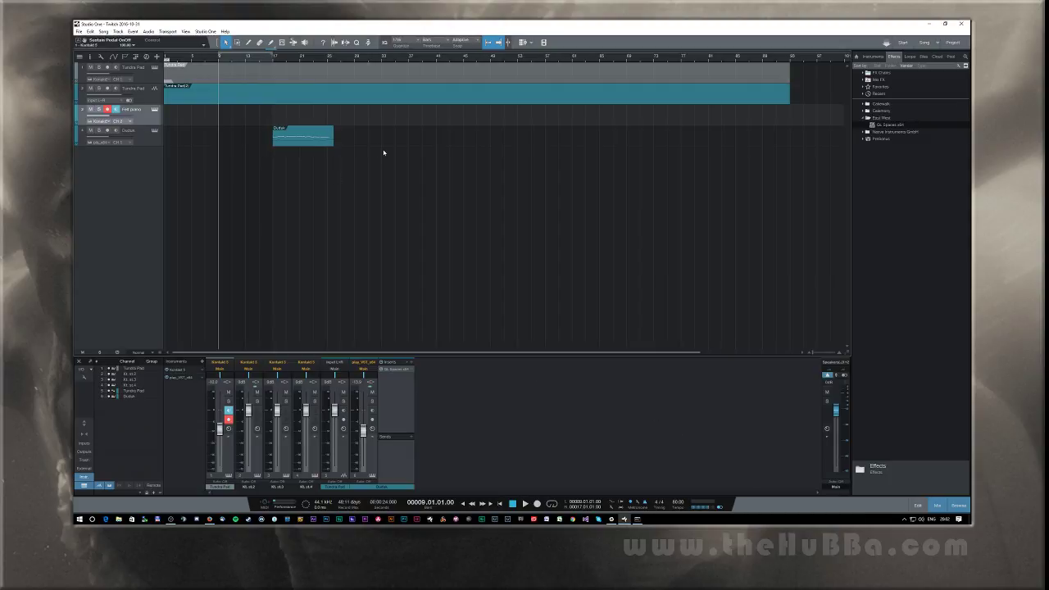
{"action": "key", "text": "KP_Divide"}
{"action": "key", "text": "KP_Multiply"}
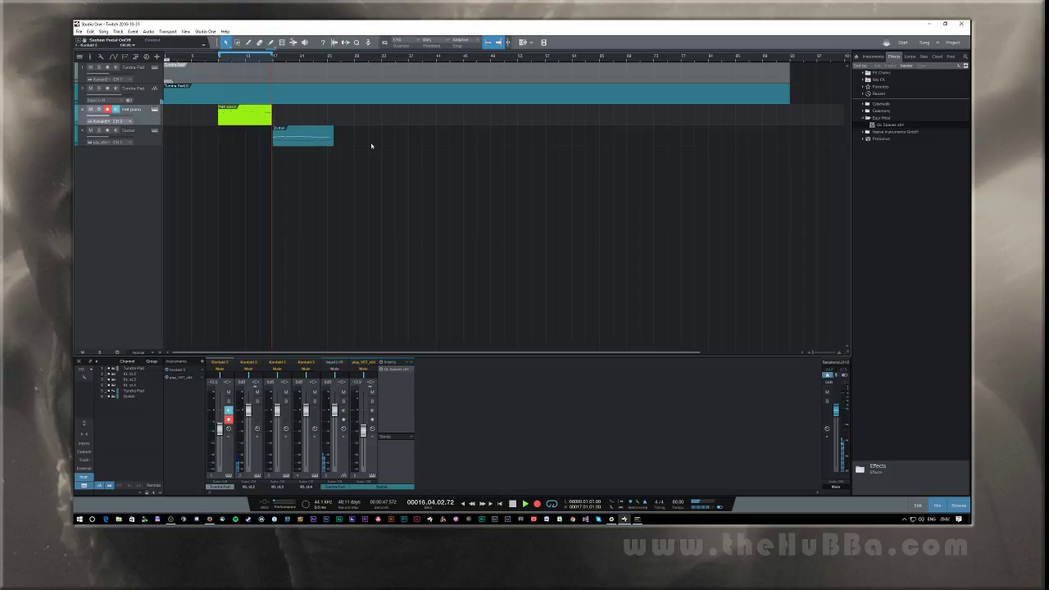
{"action": "key", "text": "space"}
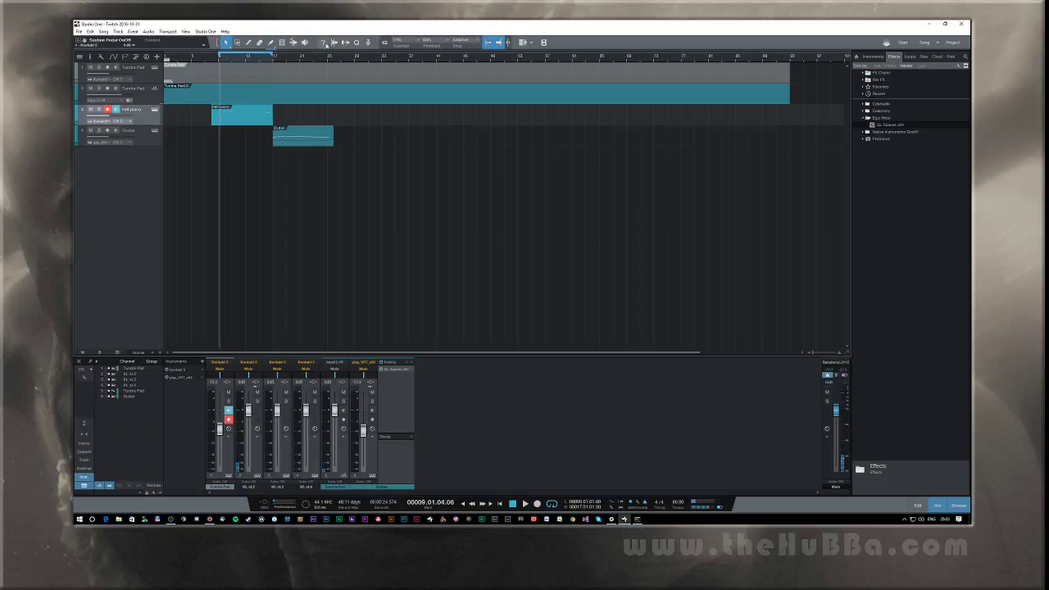
Step: Open the recorded Felt piano event for note editing and fit all its notes in view
{"action": "double_click", "coordinate": [249, 119]}
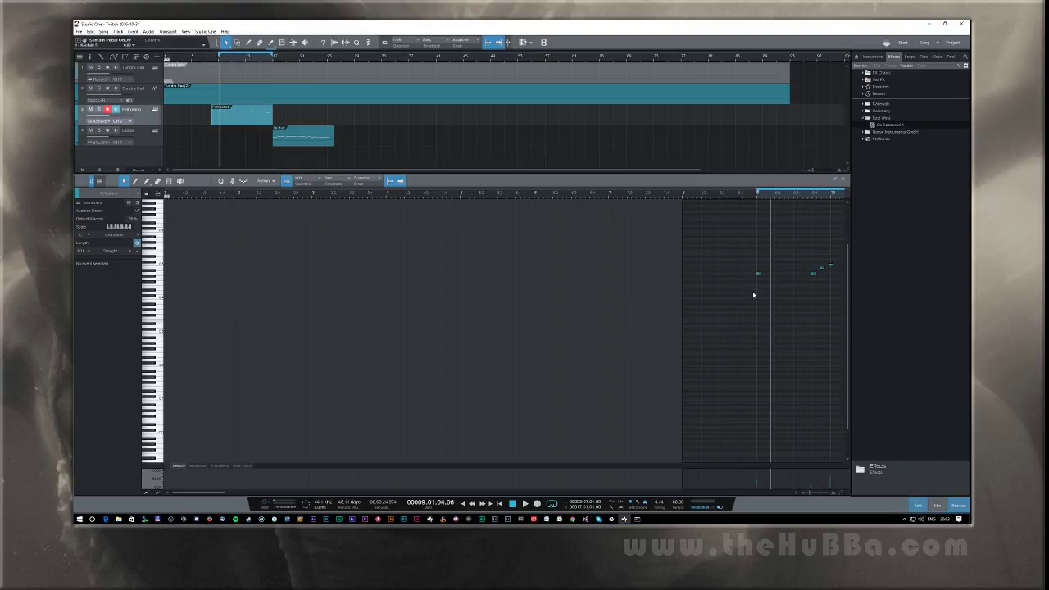
{"action": "key", "text": "ctrl+a"}
{"action": "key", "text": "z"}
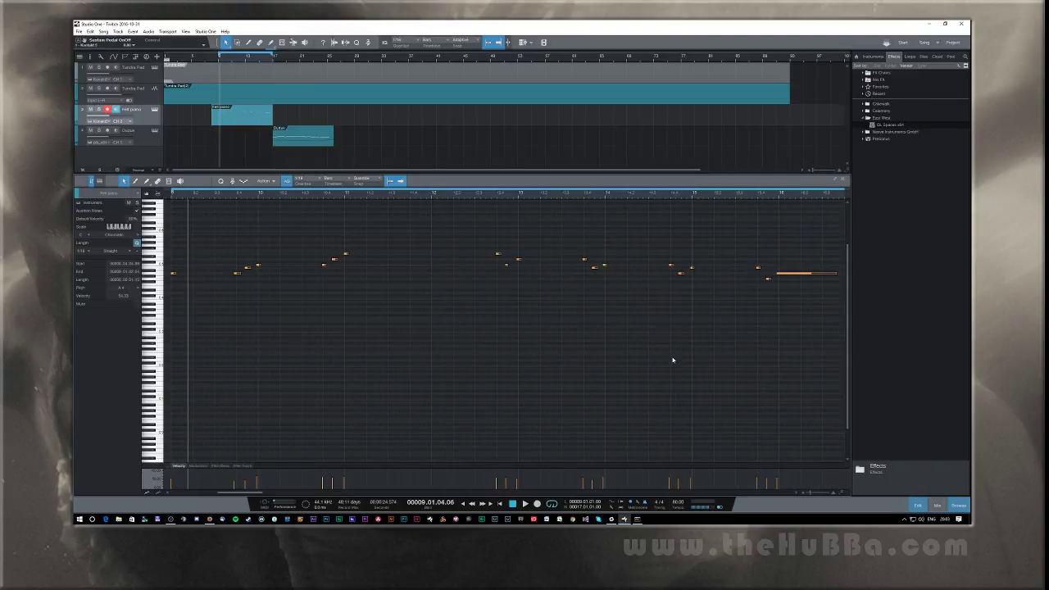
{"action": "left_click", "coordinate": [289, 354]}
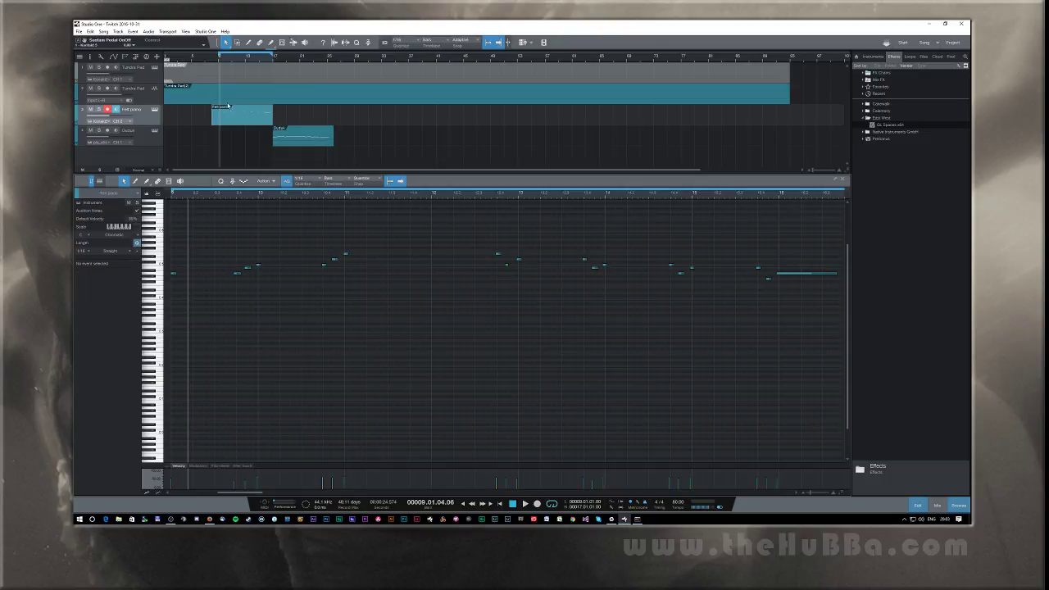
Step: Move the first Felt piano note to the start of bar 9 and trim the event's beginning to bar 9
{"action": "left_click", "coordinate": [173, 273]}
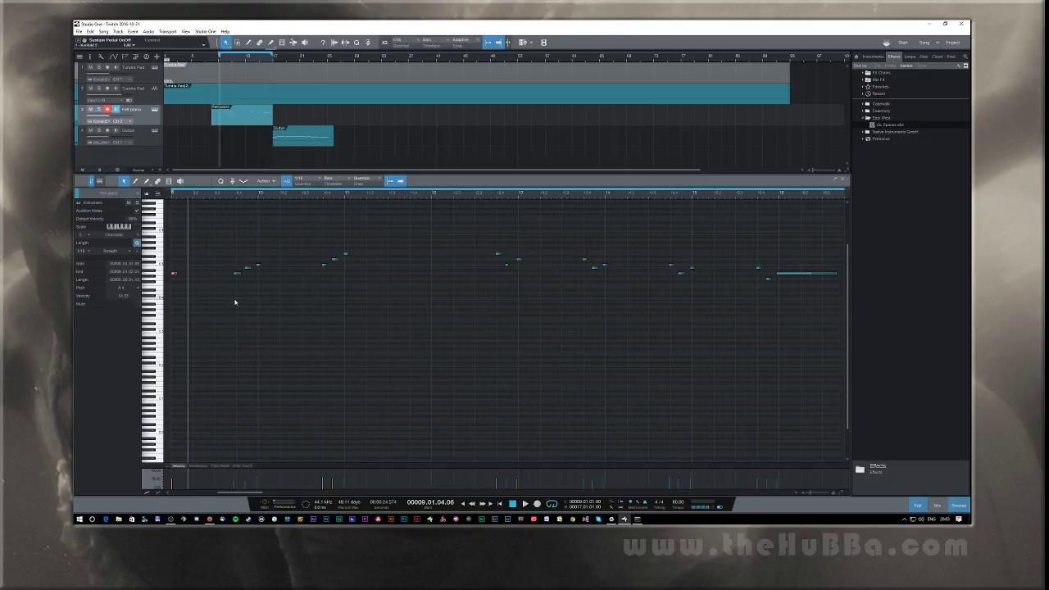
{"action": "left_click", "coordinate": [184, 205]}
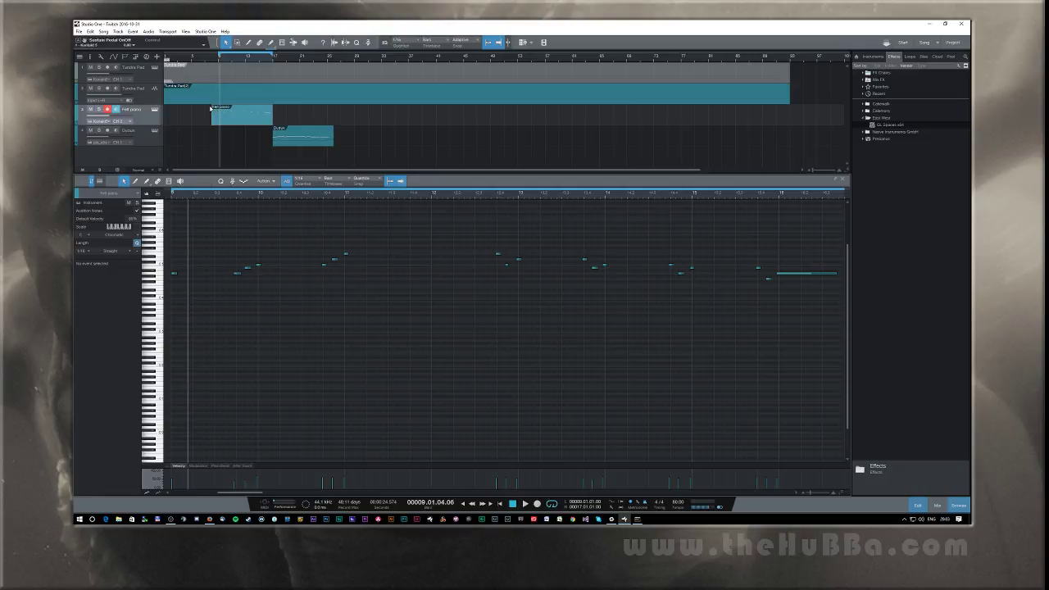
{"action": "left_click", "coordinate": [213, 109]}
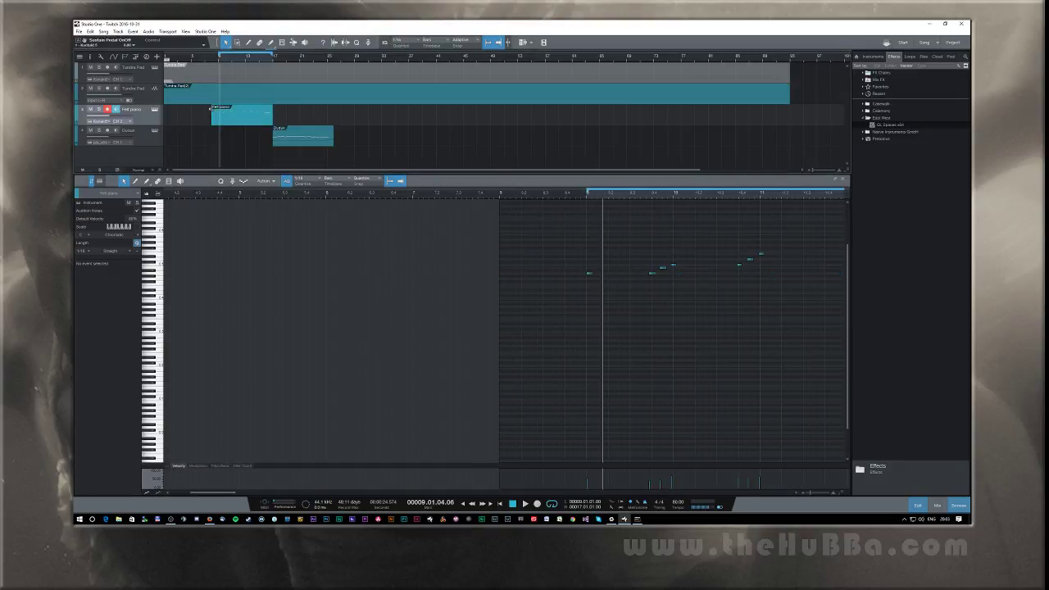
{"action": "left_click_drag", "start_coordinate": [212, 109], "coordinate": [219, 109]}
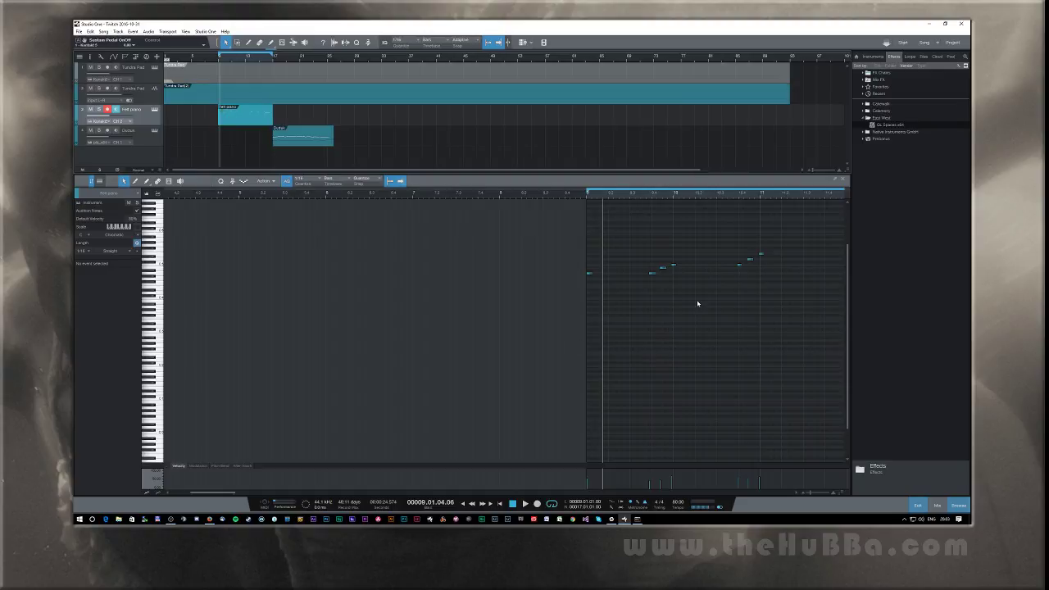
Step: Quantize all Felt piano notes to the 1/16 grid and play the loop to check the timing
{"action": "key", "text": "ctrl+a"}
{"action": "scroll", "coordinate": [533, 328], "scroll_direction": "right", "scroll_amount": 5}
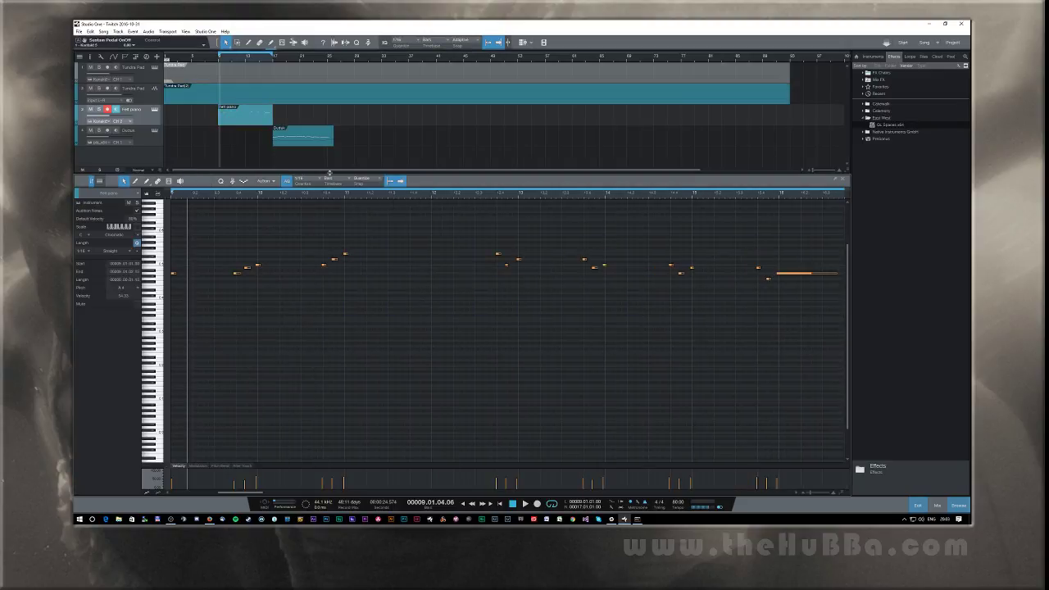
{"action": "key", "text": "q"}
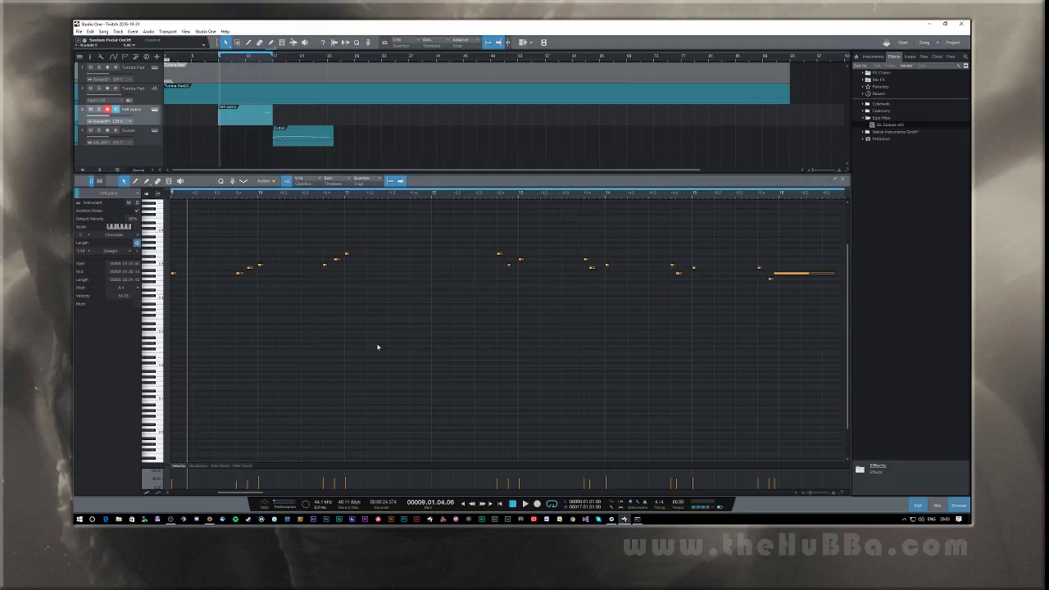
{"action": "key", "text": "KP_1"}
{"action": "key", "text": "space"}
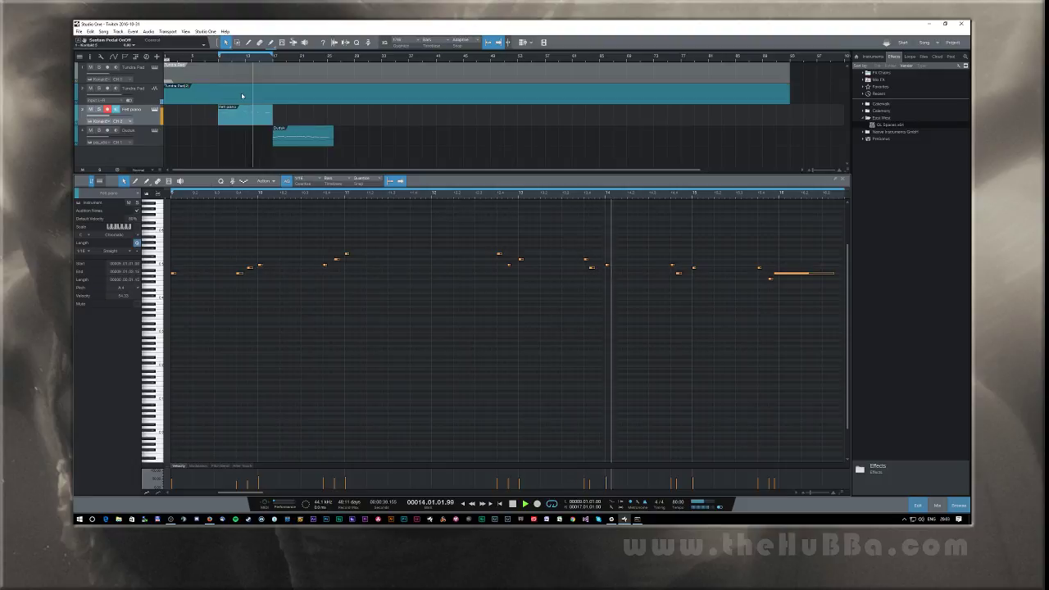
{"action": "key", "text": "space"}
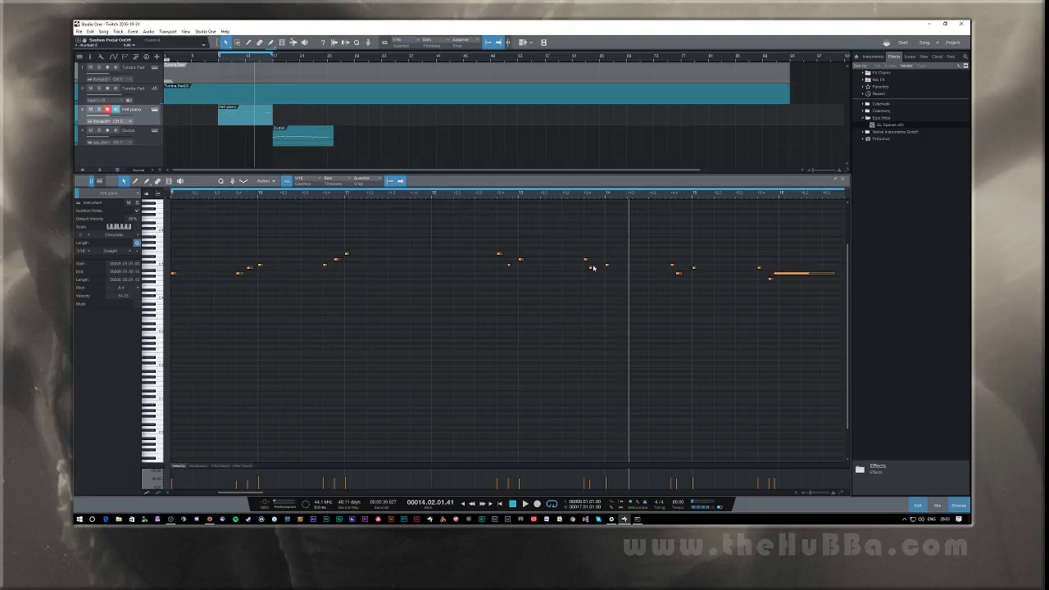
Step: Move the late-bar-13 B4, the late-bar-14 A4 and the long final A4 one sixteenth later, and audition the loop
{"action": "left_click", "coordinate": [591, 274]}
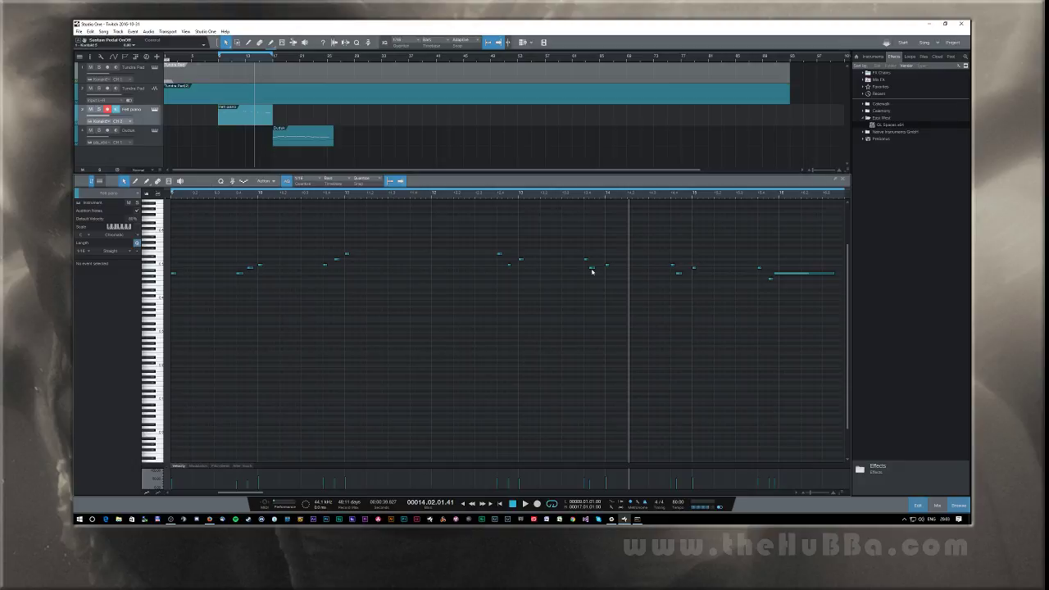
{"action": "left_click_drag", "start_coordinate": [592, 271], "coordinate": [598, 273]}
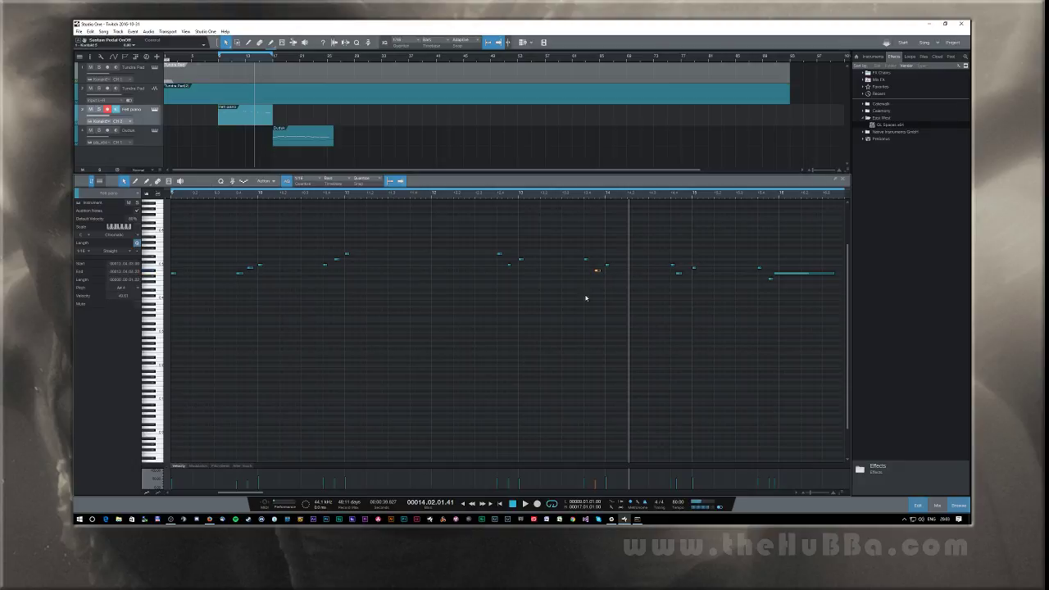
{"action": "left_click", "coordinate": [598, 273]}
{"action": "key", "text": "Up"}
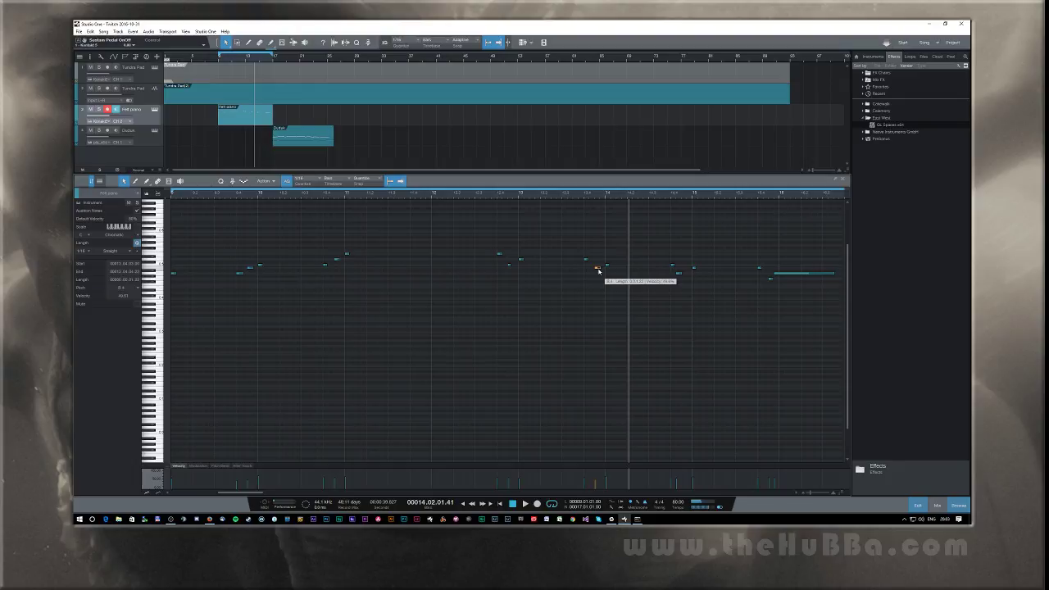
{"action": "left_click", "coordinate": [681, 275]}
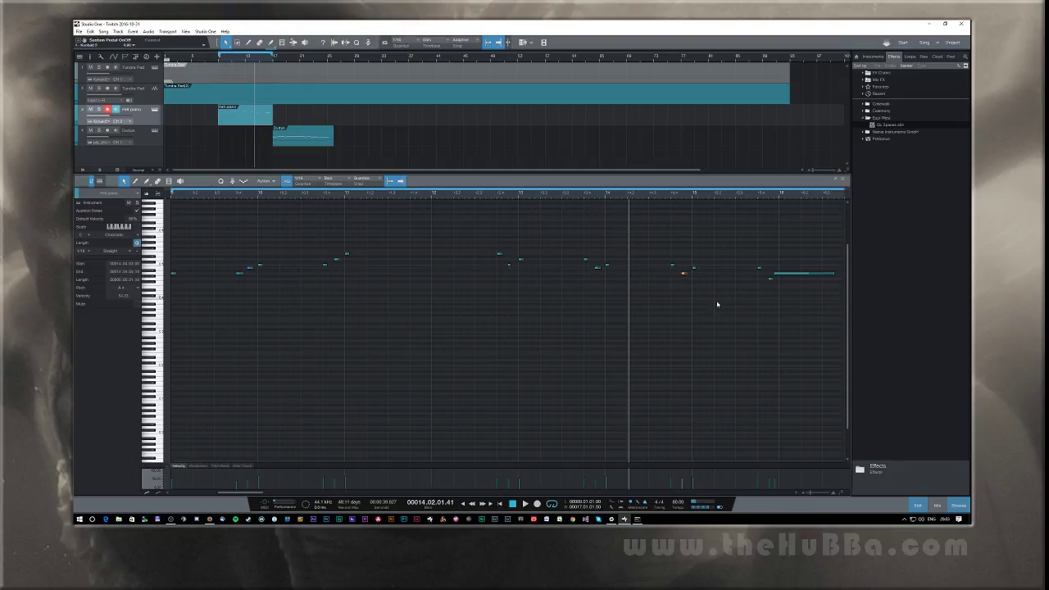
{"action": "left_click", "coordinate": [781, 275]}
{"action": "key", "text": "space"}
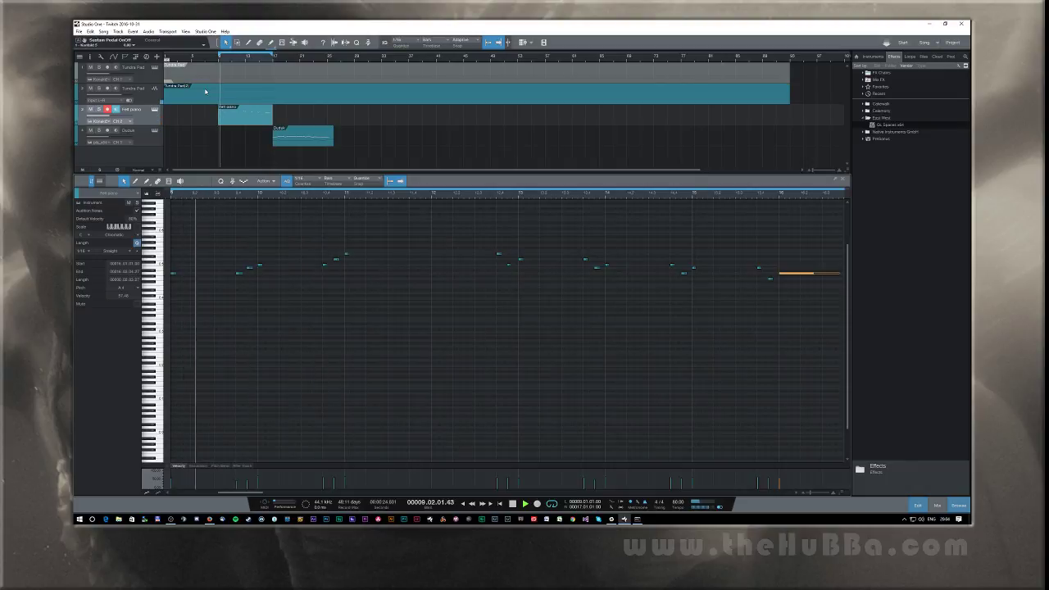
{"action": "key", "text": "space"}
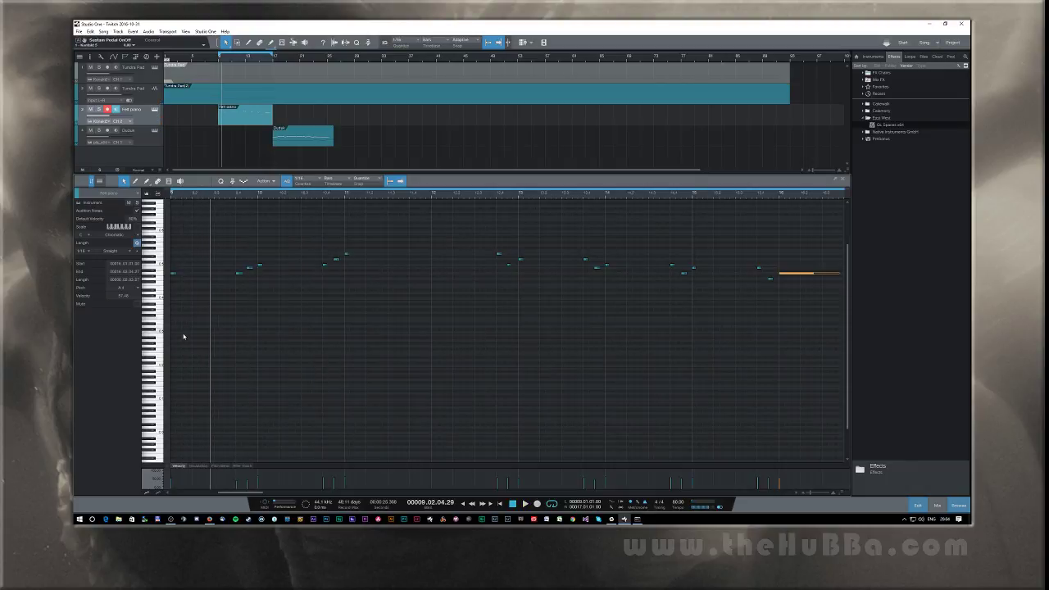
Step: Add the MIDI Sustain Pedal On/Off parameter to the event's automation lanes and draw a point near the top of its lane
{"action": "left_click", "coordinate": [169, 470]}
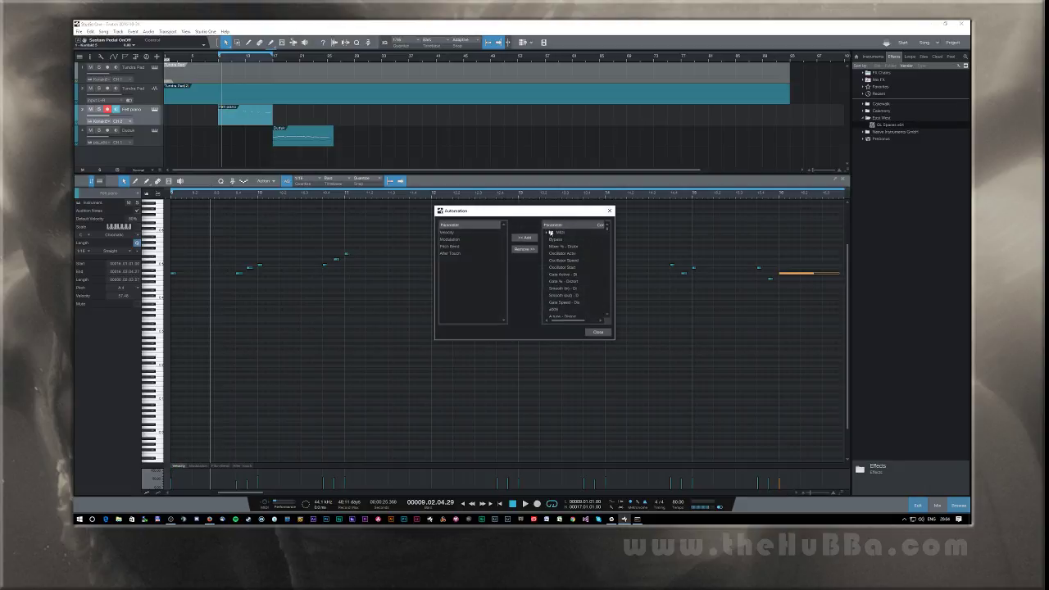
{"action": "left_click", "coordinate": [547, 233]}
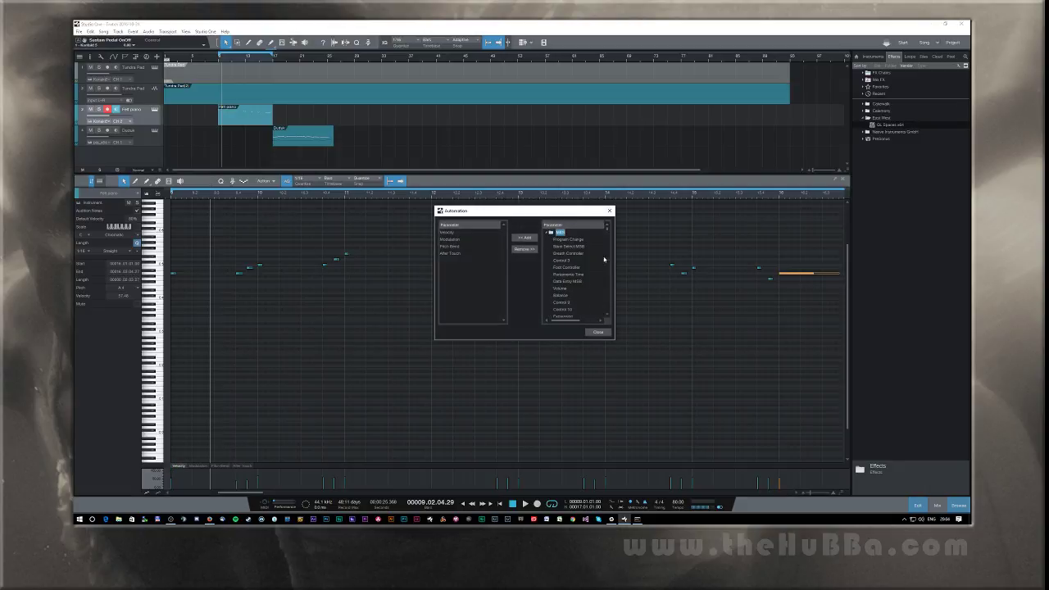
{"action": "scroll", "coordinate": [591, 260], "scroll_direction": "down", "scroll_amount": 15}
{"action": "scroll", "coordinate": [583, 261], "scroll_direction": "up", "scroll_amount": 1}
{"action": "left_click", "coordinate": [573, 247]}
{"action": "left_click", "coordinate": [527, 238]}
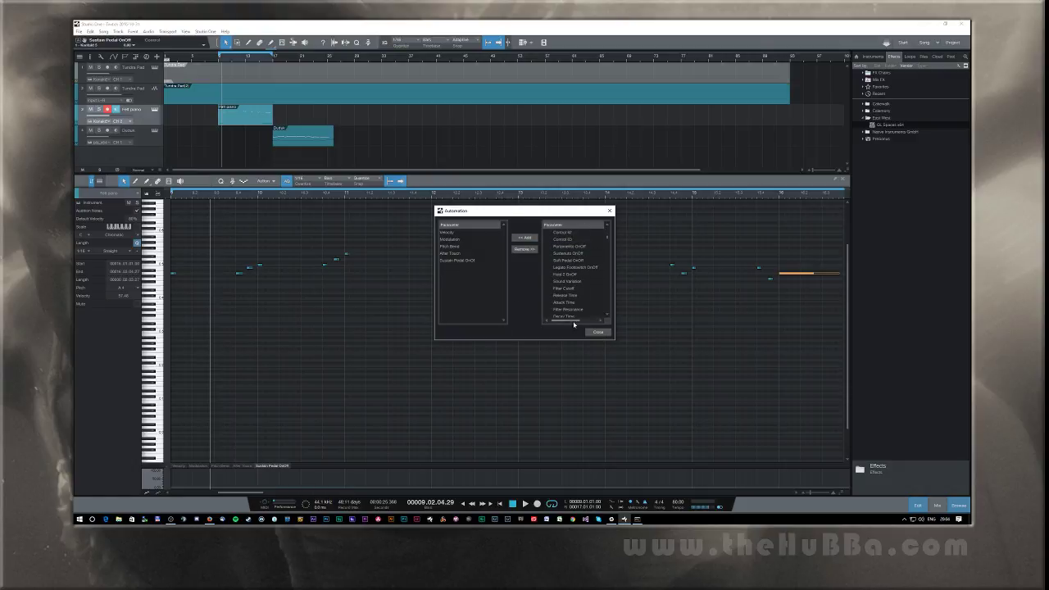
{"action": "left_click", "coordinate": [597, 333]}
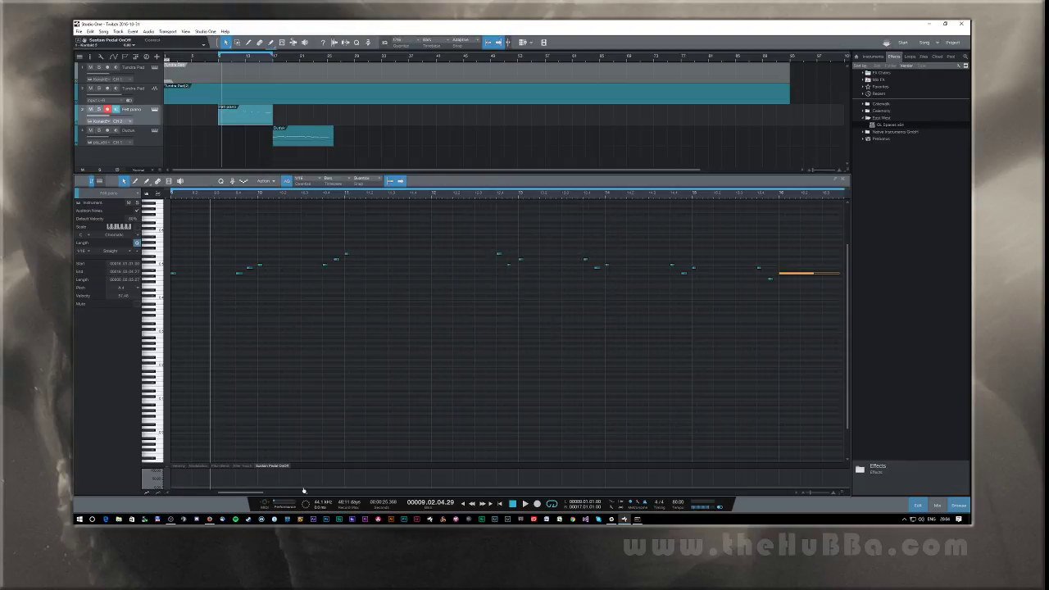
{"action": "left_click_drag", "start_coordinate": [304, 489], "coordinate": [311, 470]}
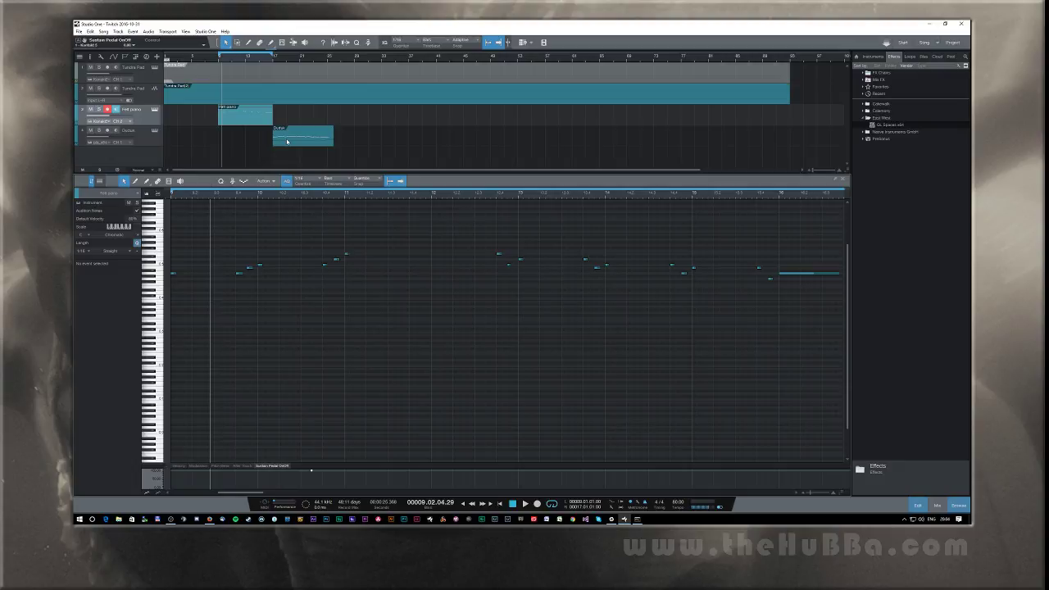
Step: Play the song from the beginning with looping off to about bar 26, and stop playback
{"action": "key", "text": "comma"}
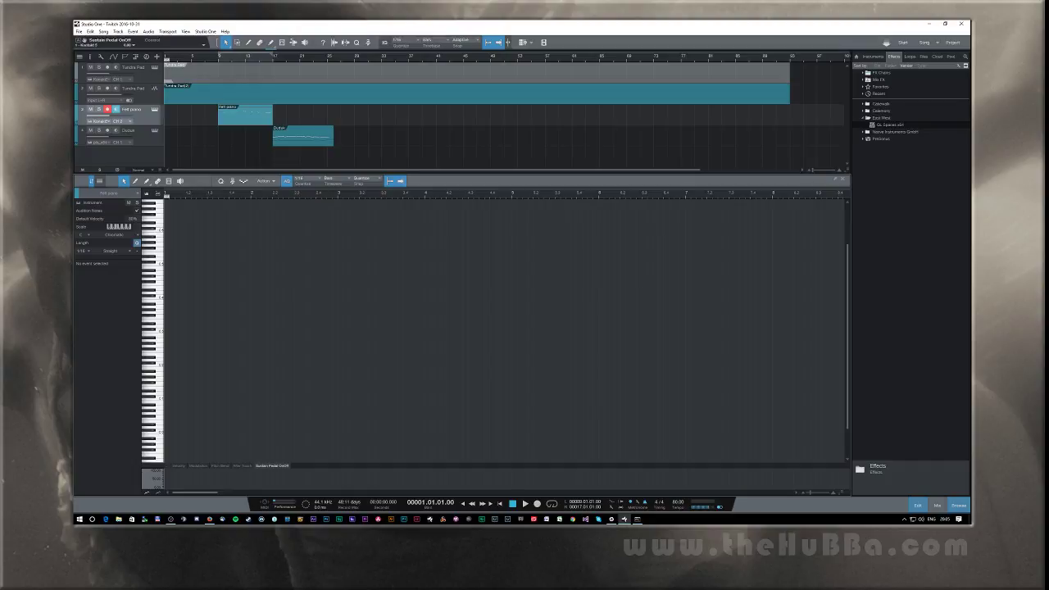
{"action": "key", "text": "alt+Tab"}
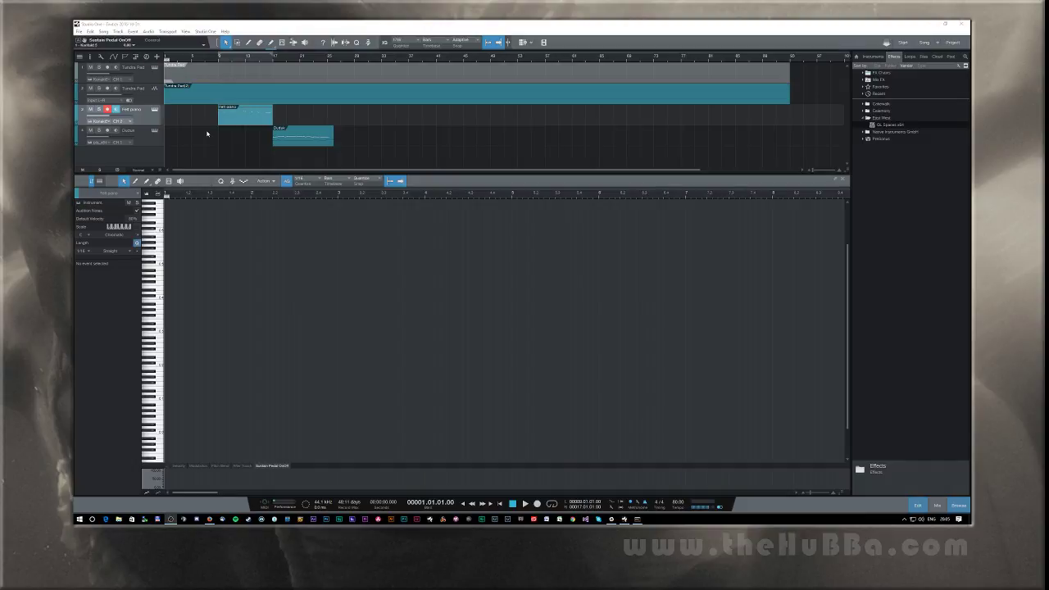
{"action": "left_click", "coordinate": [129, 159]}
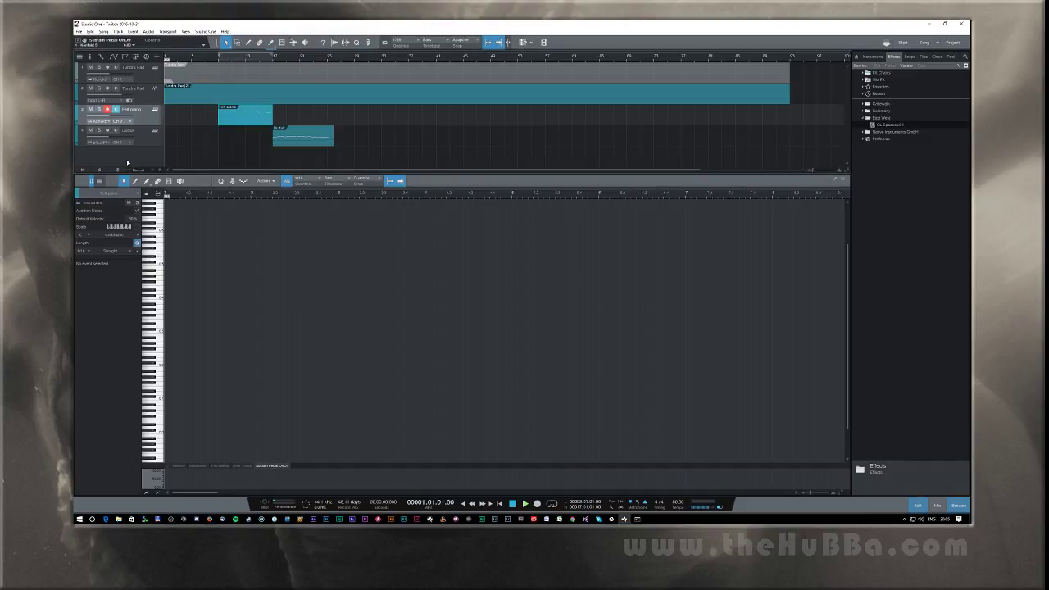
{"action": "key", "text": "space"}
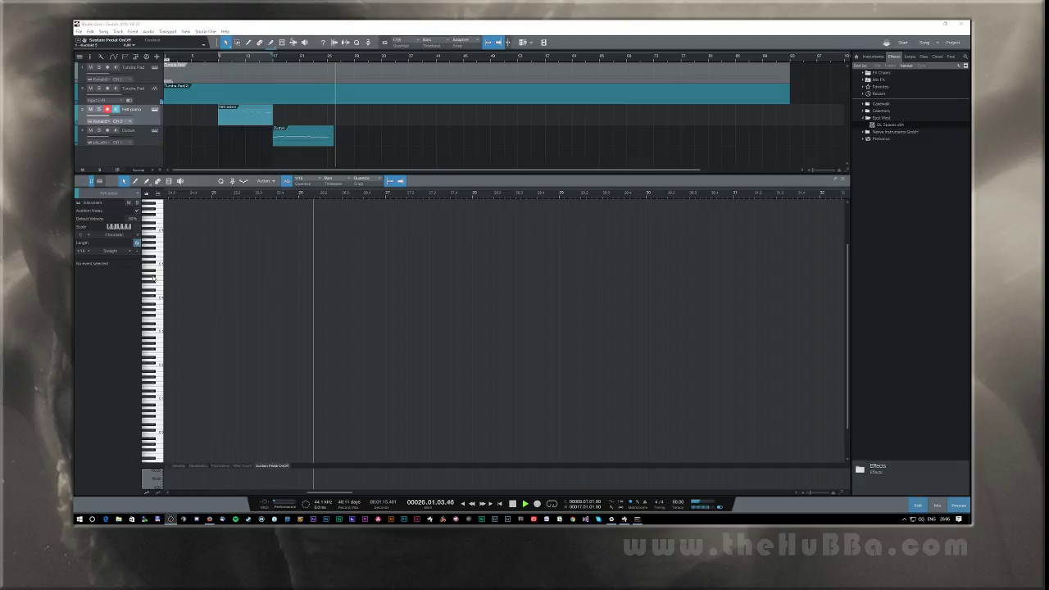
{"action": "key", "text": "space"}
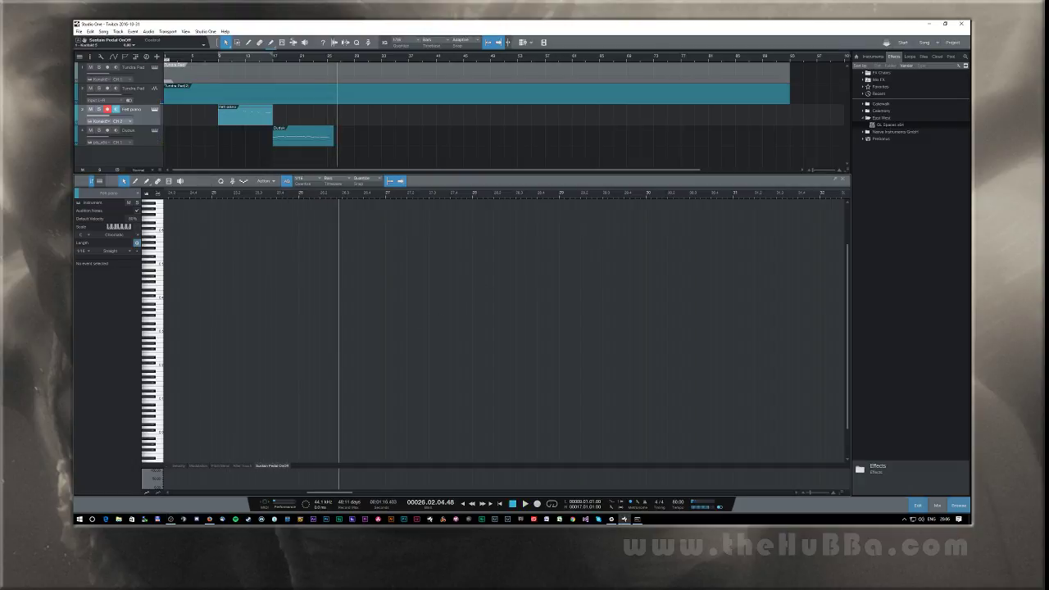
{"action": "key", "text": "alt+Tab"}
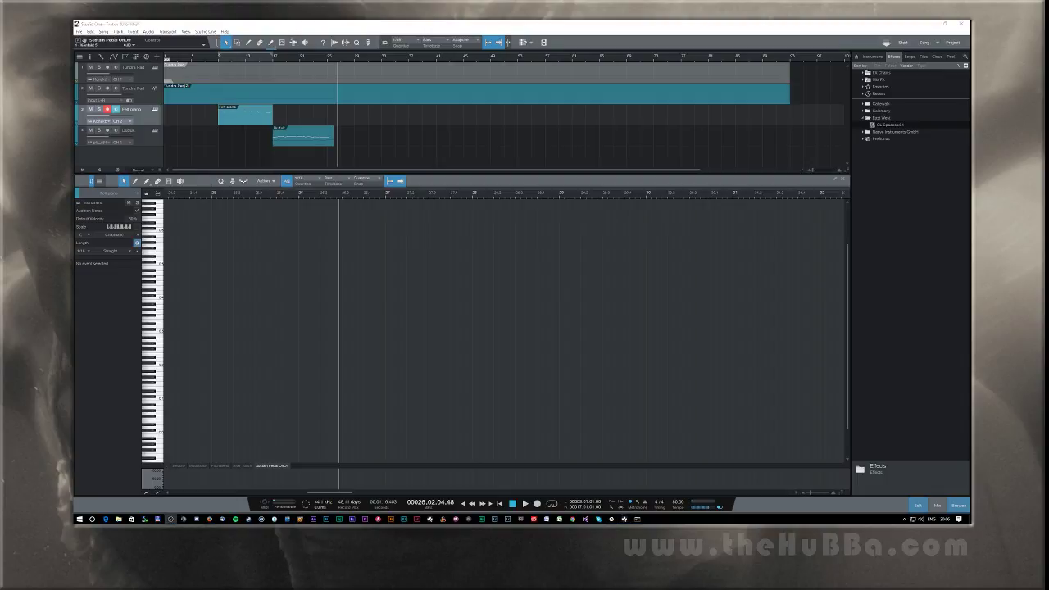
{"action": "key", "text": "alt+Tab"}
Step: Delete the event starting at bar 17 on the fourth track and return the playhead to the song start
{"action": "left_click", "coordinate": [318, 135]}
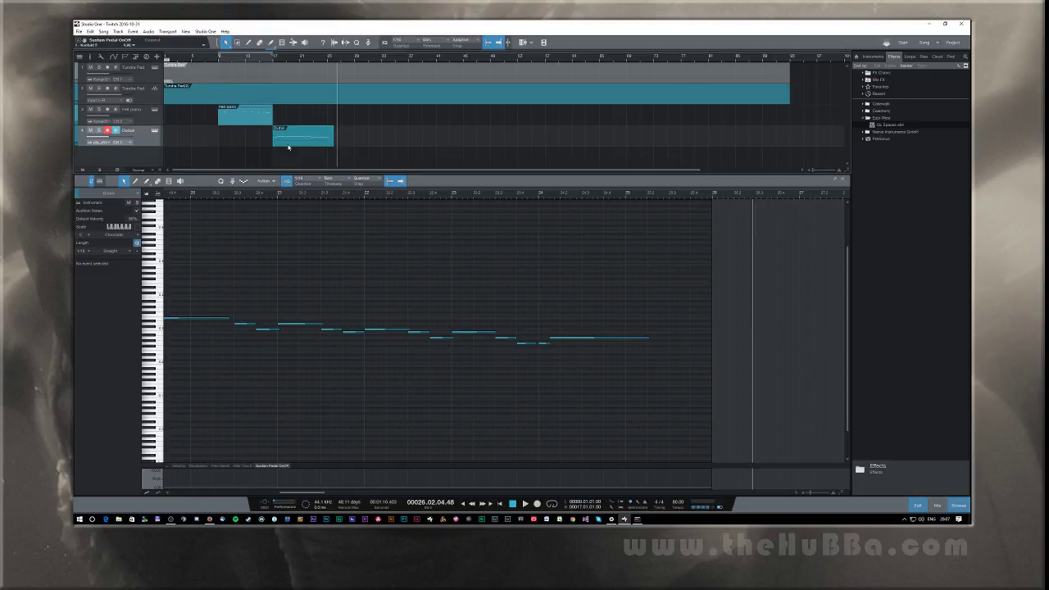
{"action": "key", "text": "Delete"}
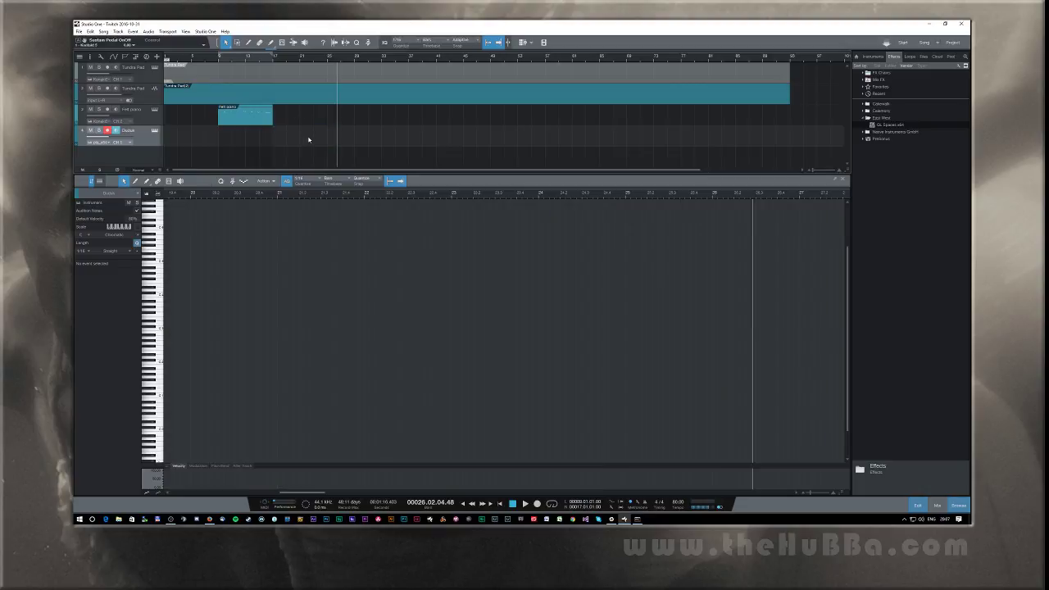
{"action": "key", "text": "KP_Decimal"}
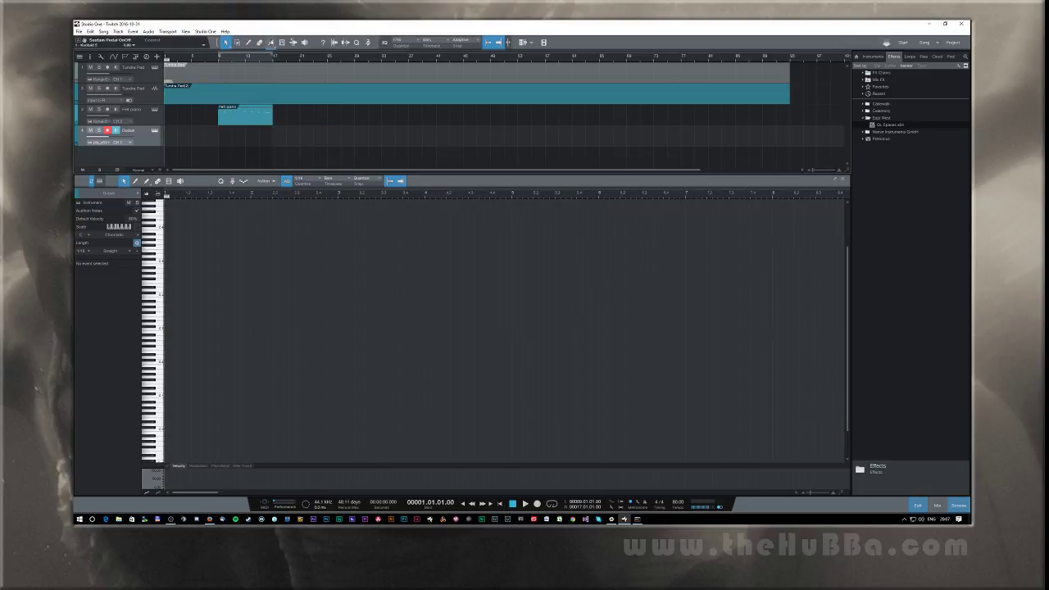
Step: Add an instrument track named Air Strings above the felt piano track and route it to Kontakt 5 on channel 3
{"action": "right_click", "coordinate": [125, 160]}
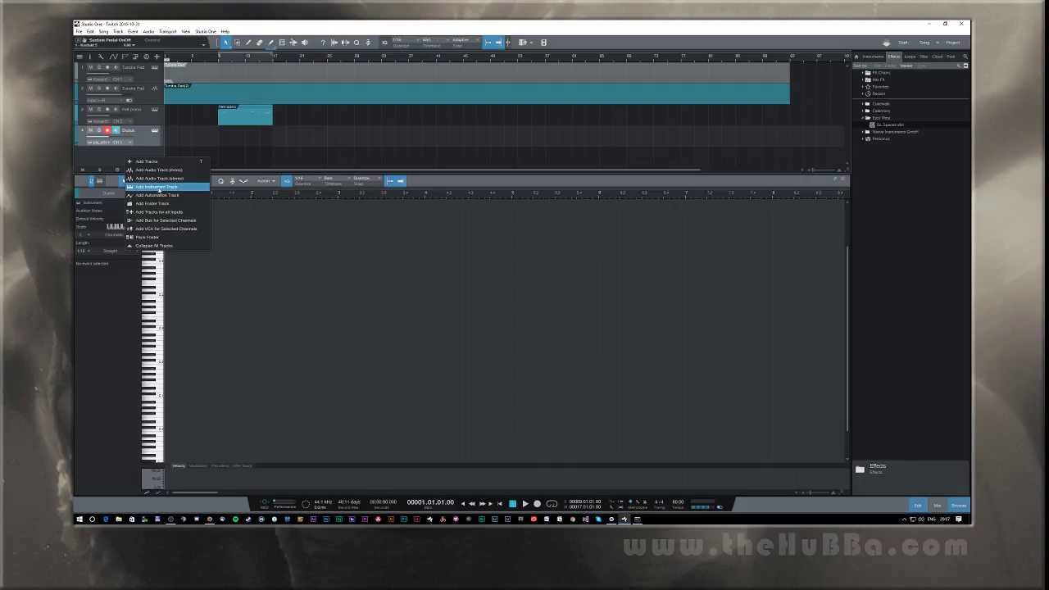
{"action": "left_click", "coordinate": [159, 188]}
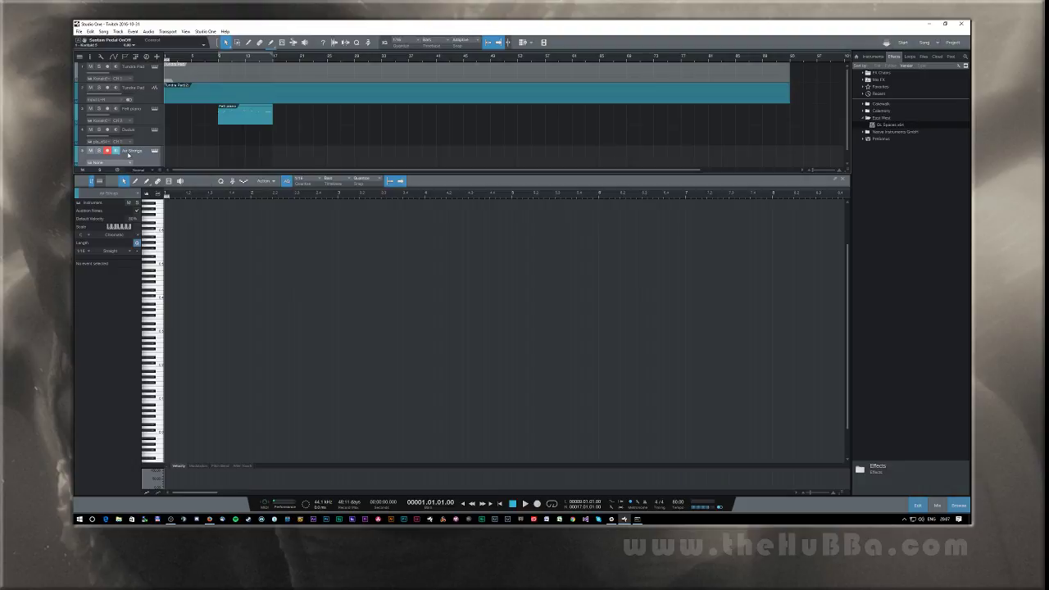
{"action": "left_click_drag", "start_coordinate": [128, 99], "coordinate": [128, 100]}
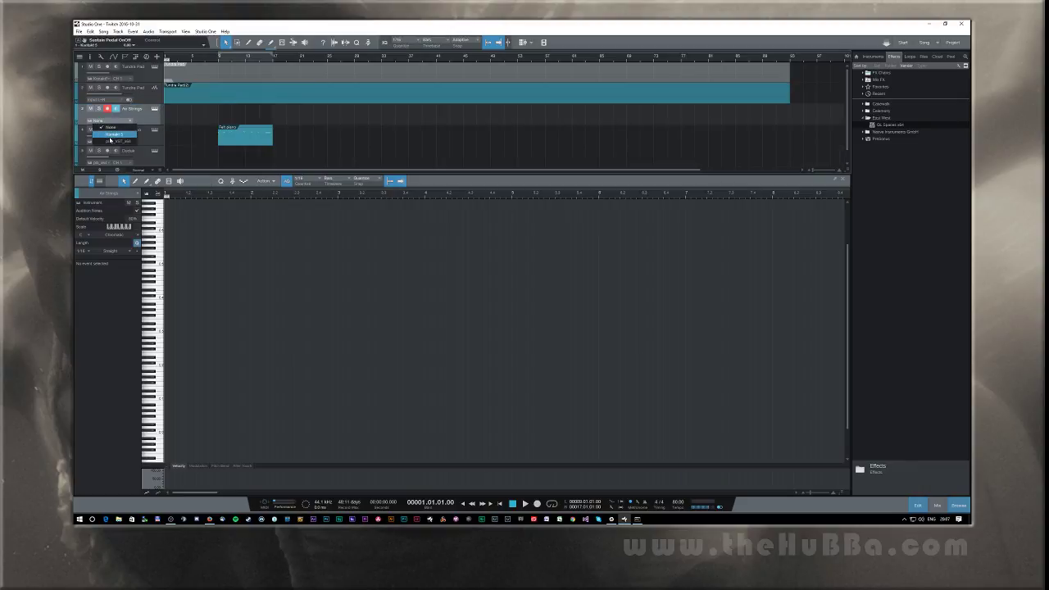
{"action": "left_click", "coordinate": [122, 120]}
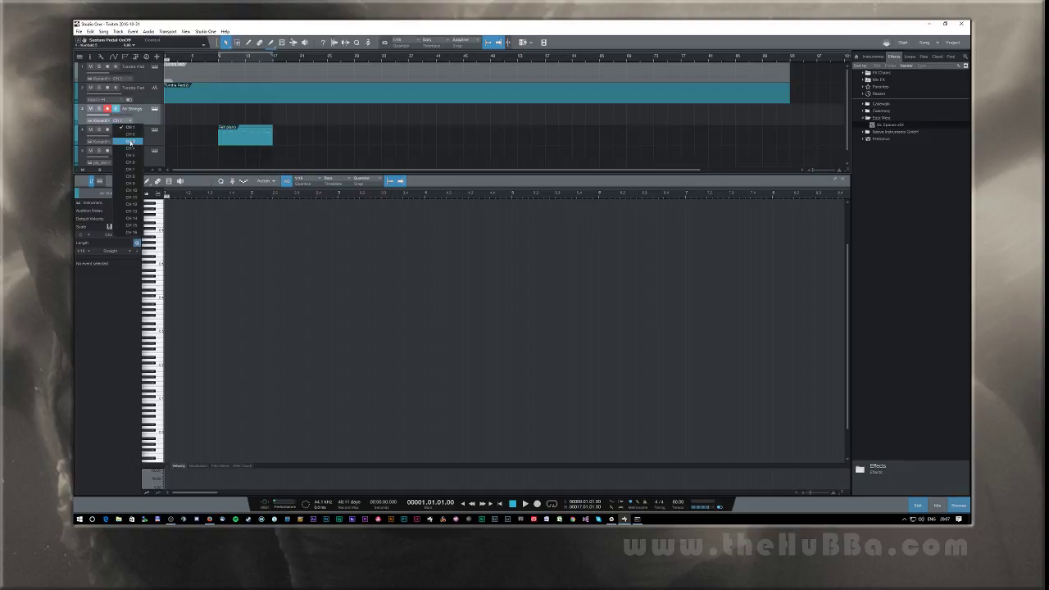
{"action": "left_click", "coordinate": [128, 143]}
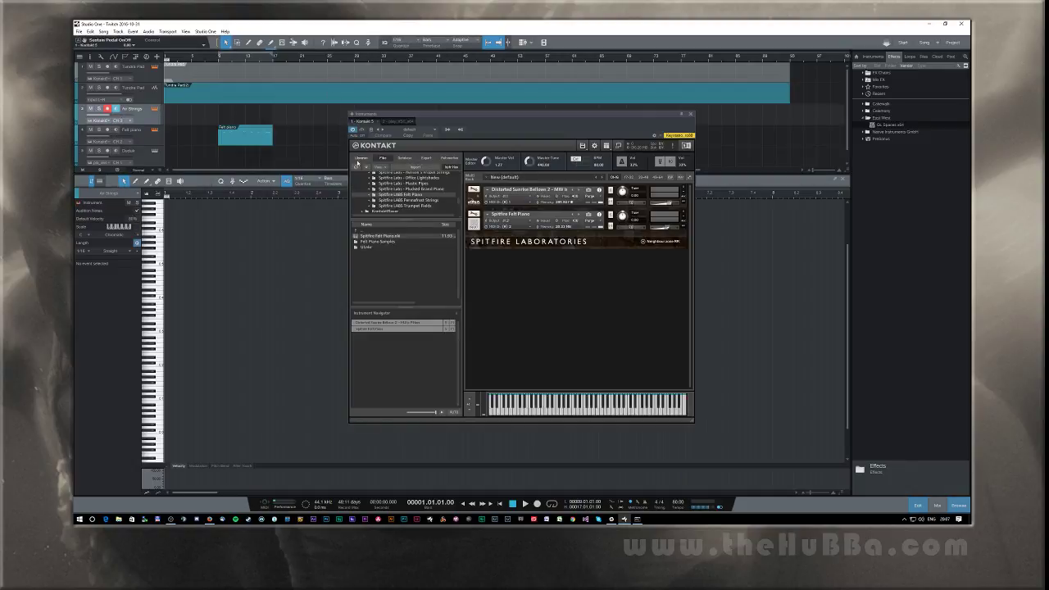
Step: Browse the instruments of the Spitfire Albion V library in Kontakt to its Orchestral folder
{"action": "left_click", "coordinate": [361, 158]}
{"action": "left_click", "coordinate": [397, 203]}
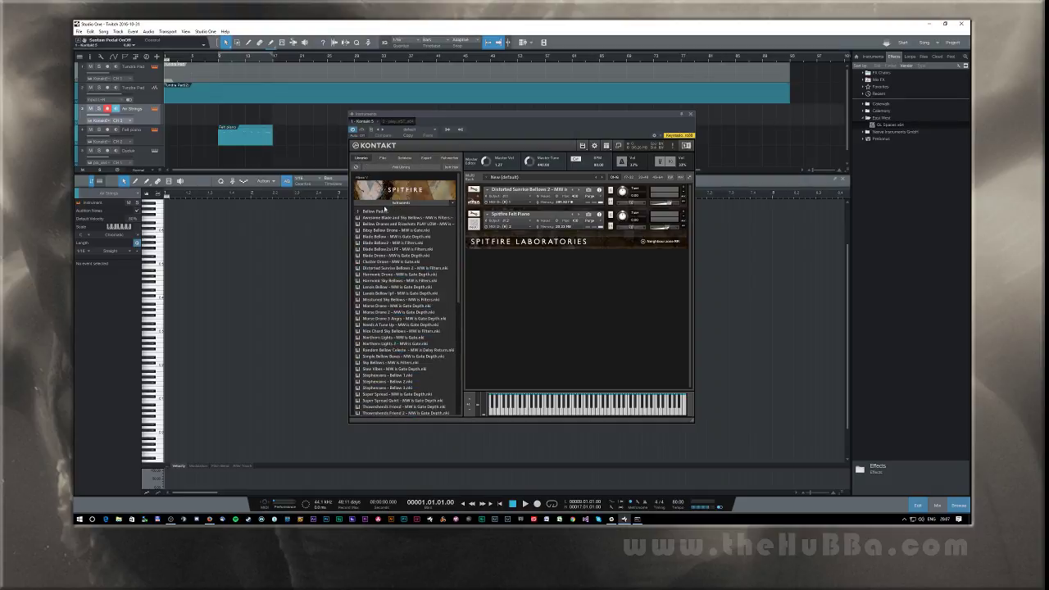
{"action": "left_click", "coordinate": [369, 212]}
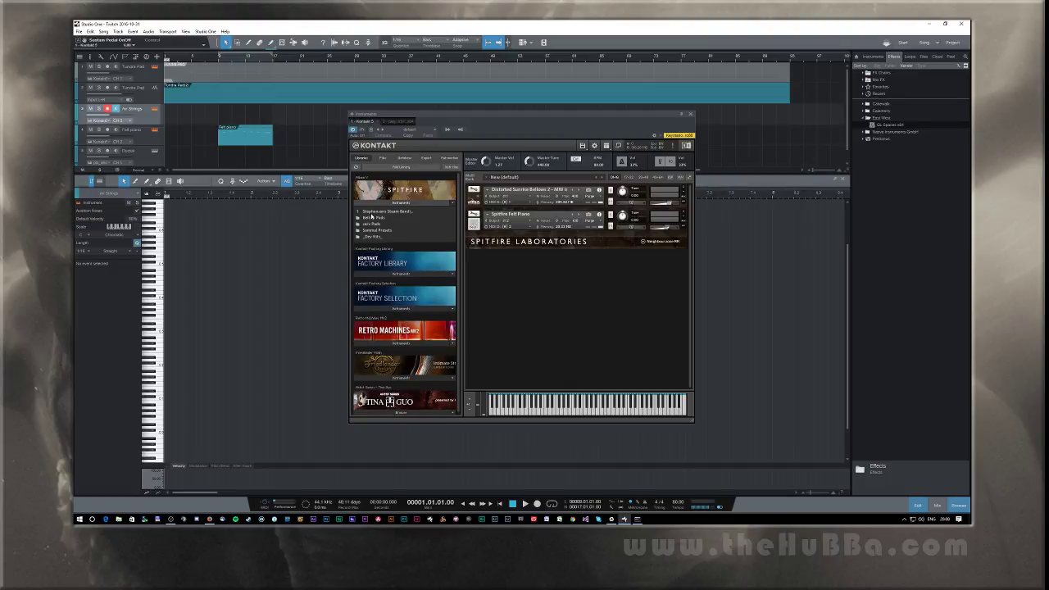
{"action": "left_click", "coordinate": [378, 213]}
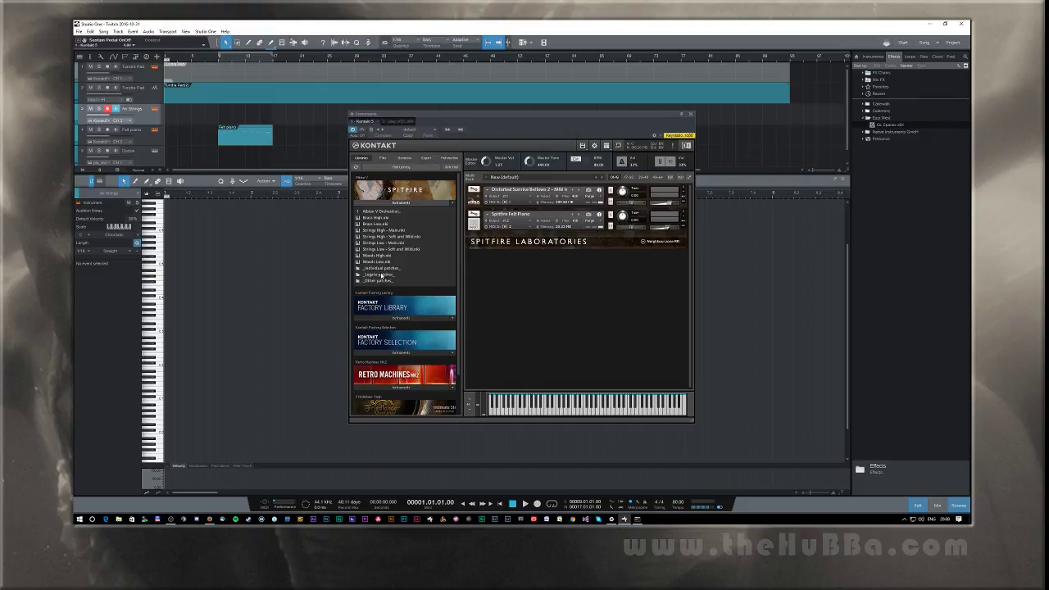
Step: Load the individual patch Strings High - Long - Air and Ice into the Kontakt rack
{"action": "left_click", "coordinate": [381, 274]}
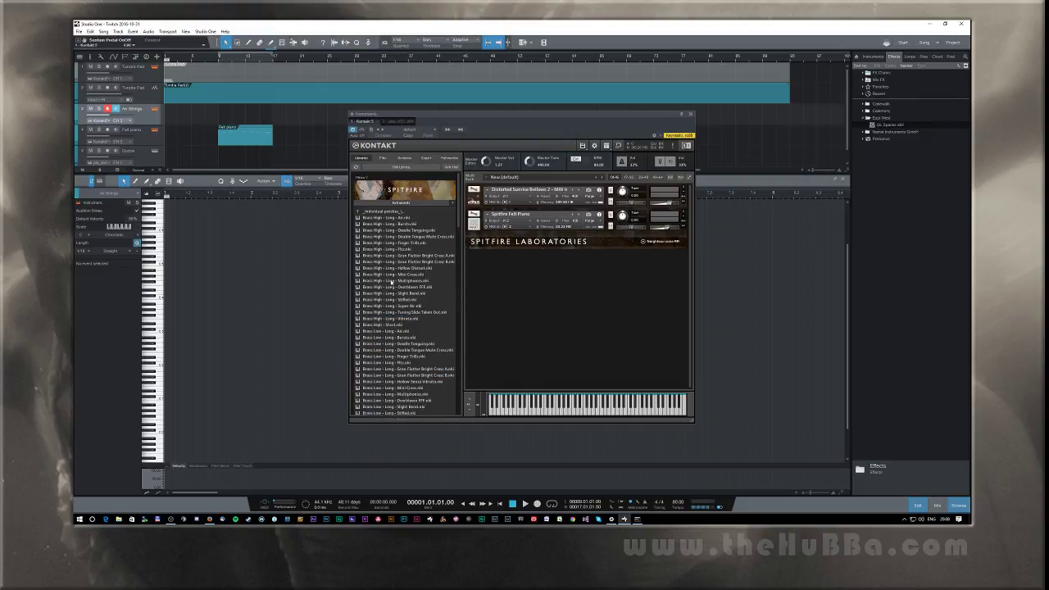
{"action": "scroll", "coordinate": [397, 263], "scroll_direction": "down", "scroll_amount": 3}
{"action": "scroll", "coordinate": [397, 262], "scroll_direction": "down", "scroll_amount": 15}
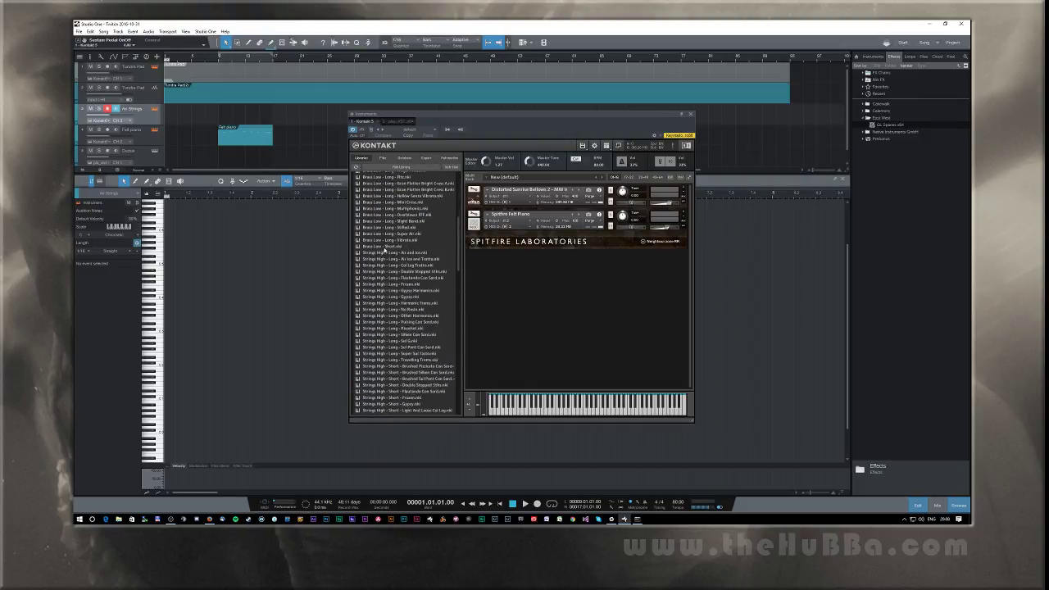
{"action": "scroll", "coordinate": [367, 274], "scroll_direction": "down", "scroll_amount": 5}
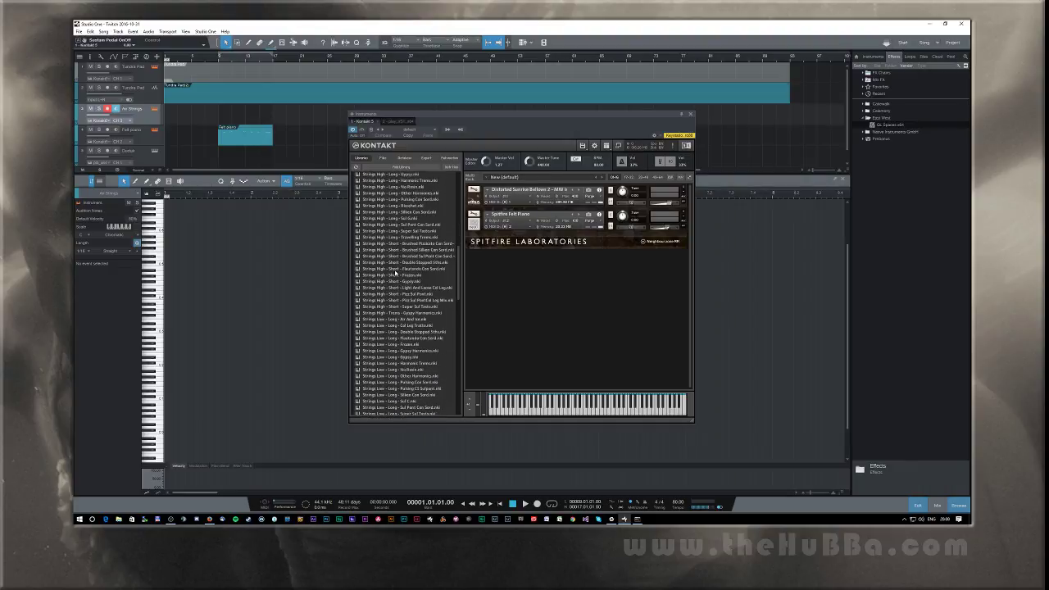
{"action": "scroll", "coordinate": [403, 263], "scroll_direction": "down", "scroll_amount": 3}
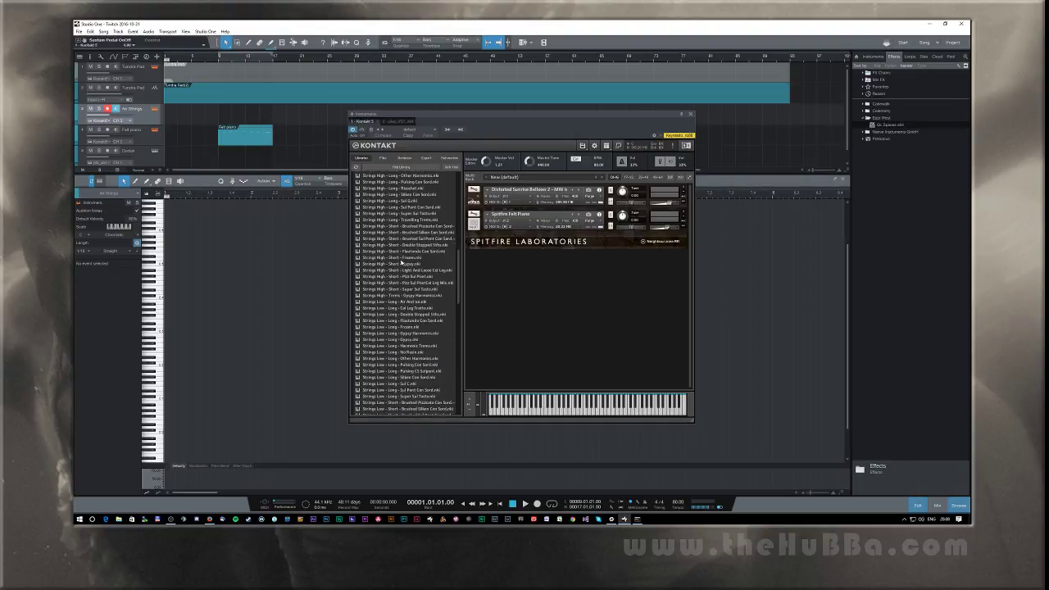
{"action": "scroll", "coordinate": [399, 270], "scroll_direction": "down", "scroll_amount": 3}
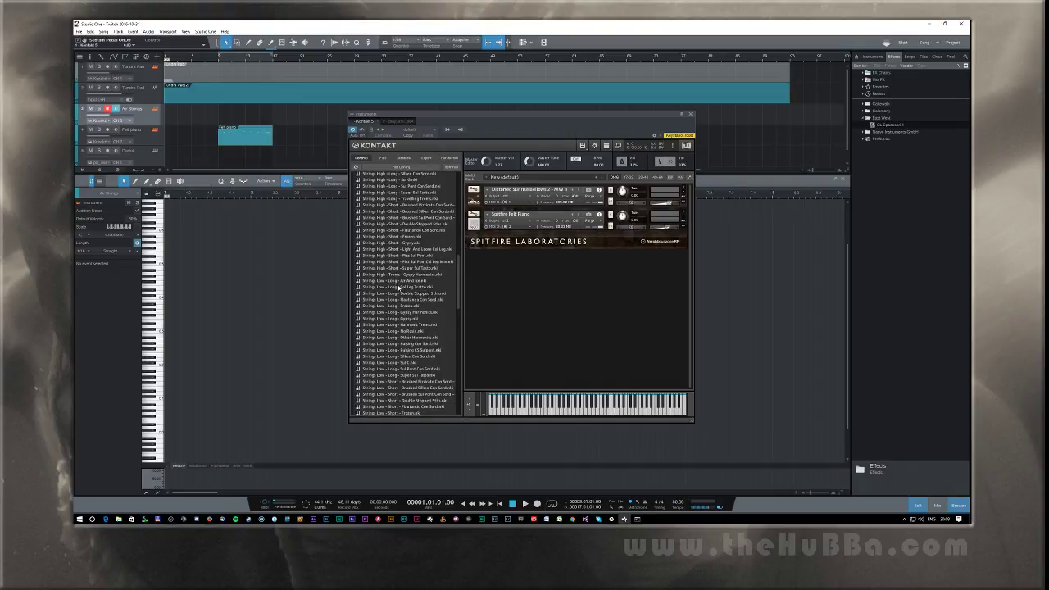
{"action": "scroll", "coordinate": [391, 328], "scroll_direction": "up", "scroll_amount": 6}
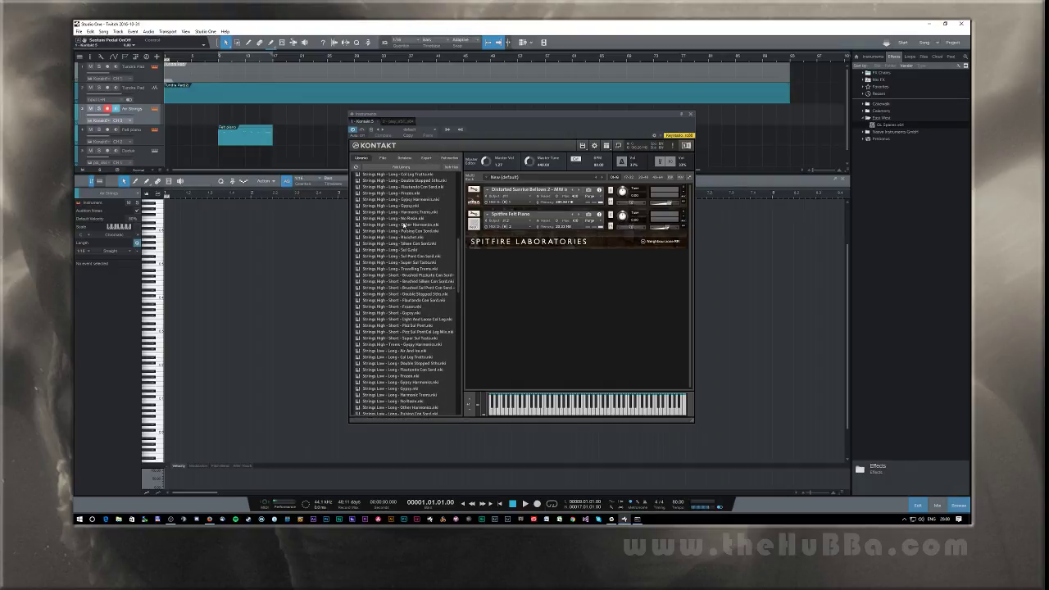
{"action": "left_click_drag", "start_coordinate": [410, 208], "coordinate": [554, 267]}
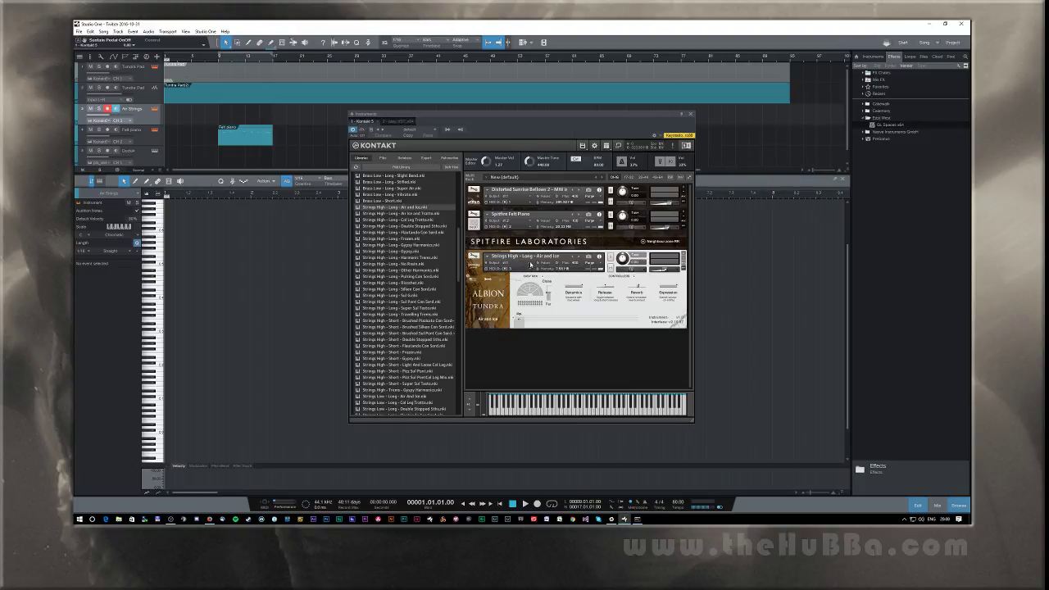
Step: Change the Air and Ice patch's output routing, try out the patch, and remove it from the rack without saving changes
{"action": "left_click", "coordinate": [501, 263]}
{"action": "left_click", "coordinate": [530, 285]}
{"action": "mouse_move", "coordinate": [634, 279]}
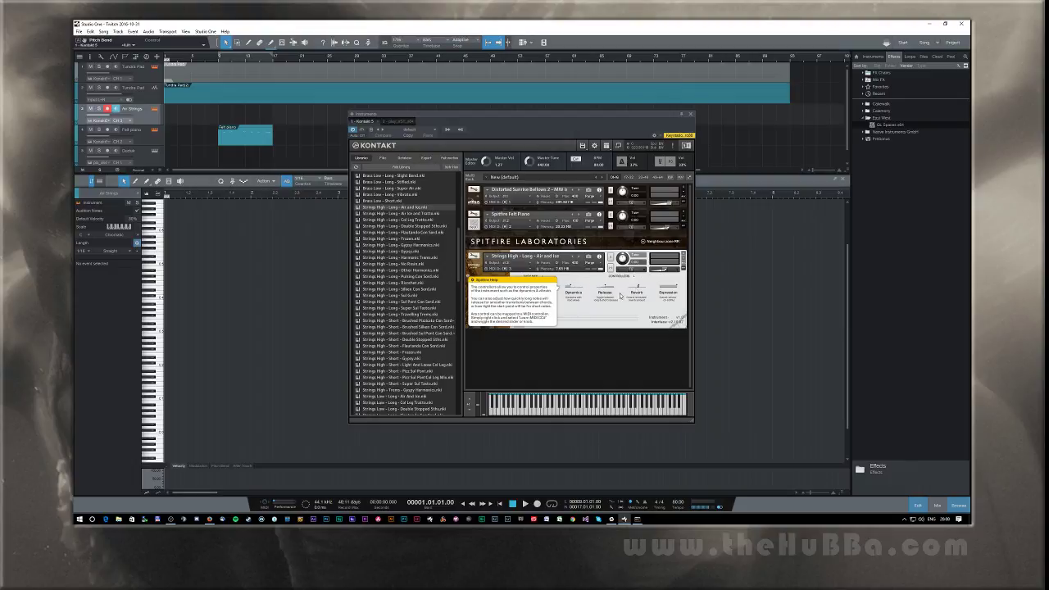
{"action": "left_click", "coordinate": [684, 254]}
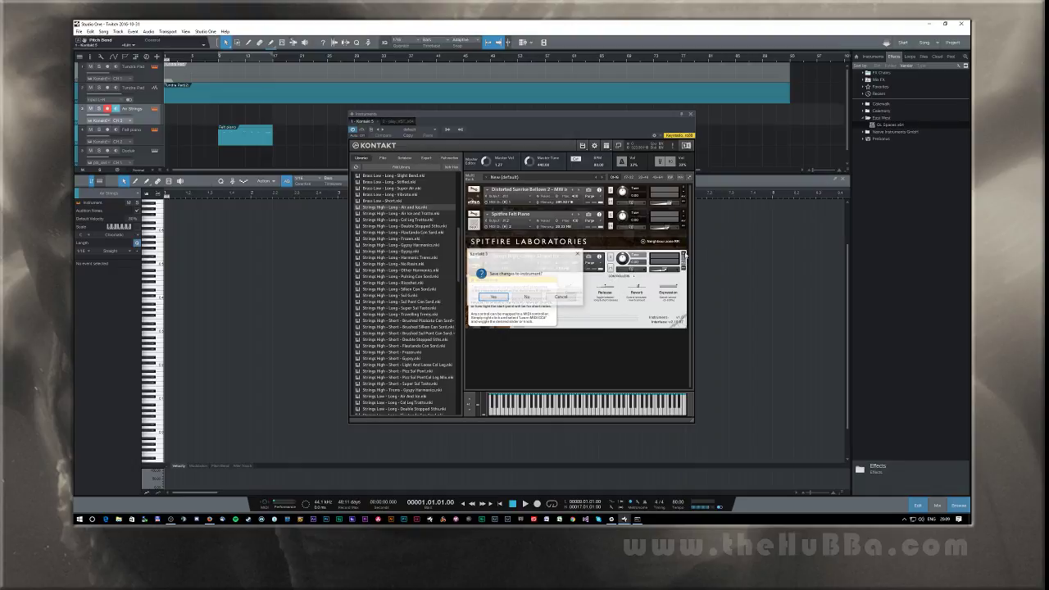
{"action": "left_click", "coordinate": [528, 297]}
Step: Return to the Albion V Orchestral folder and load Strings High - Main into the Kontakt rack
{"action": "scroll", "coordinate": [399, 193], "scroll_direction": "up", "scroll_amount": 7}
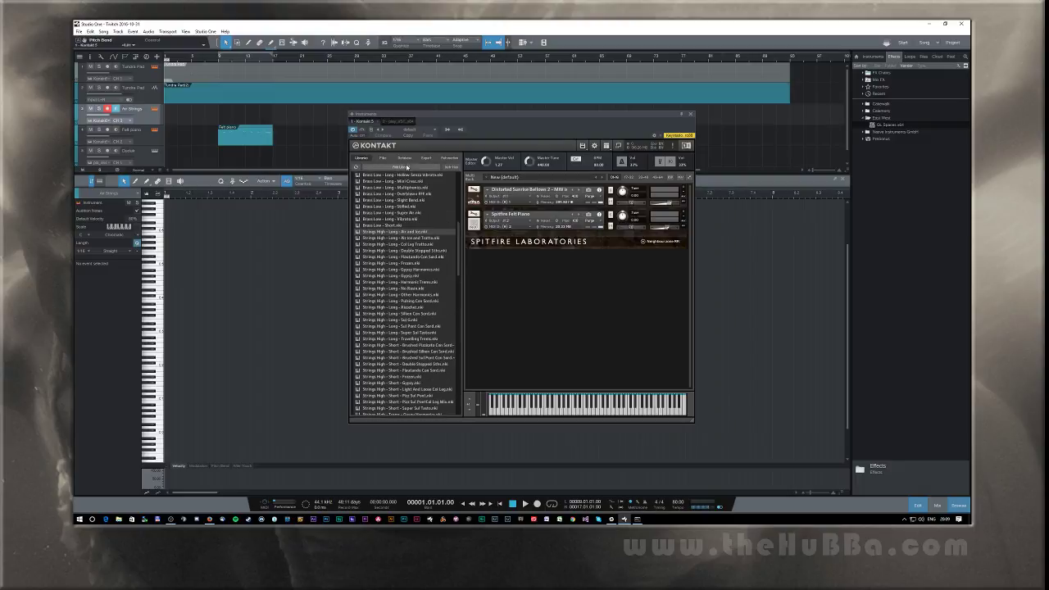
{"action": "scroll", "coordinate": [376, 181], "scroll_direction": "up", "scroll_amount": 5}
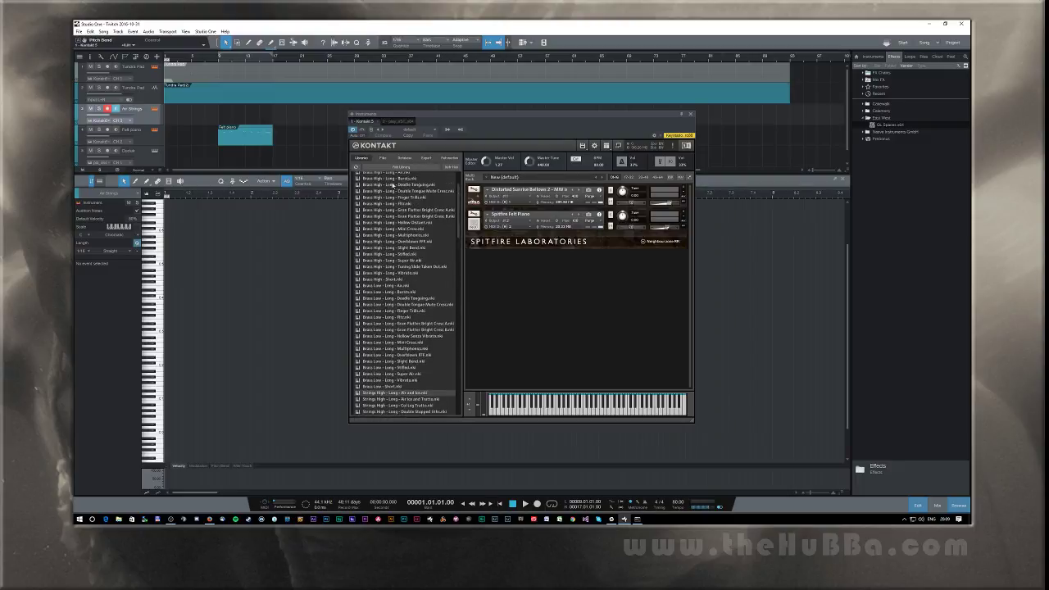
{"action": "left_click", "coordinate": [380, 212]}
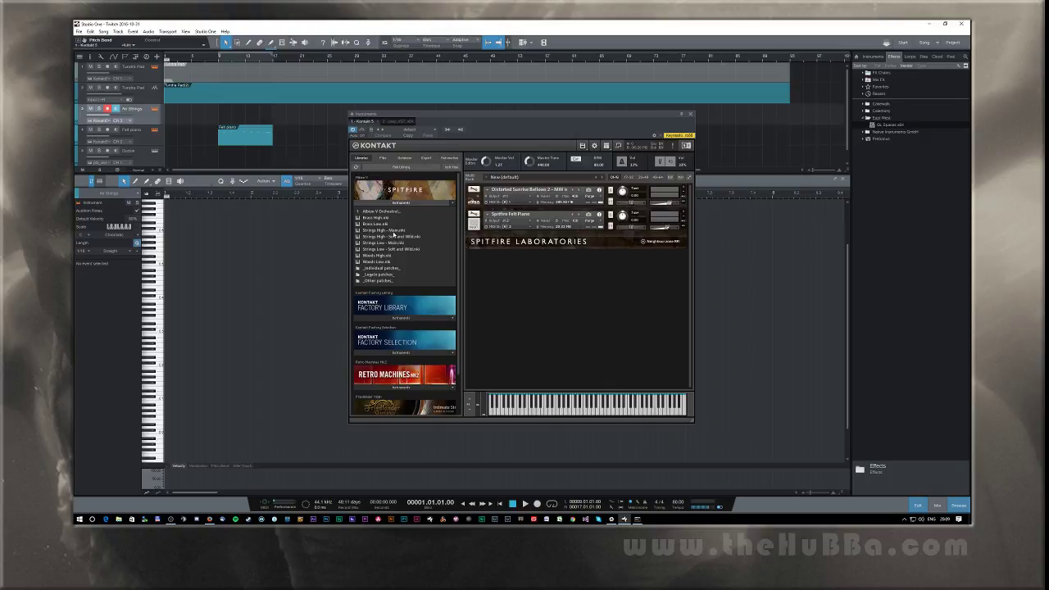
{"action": "left_click", "coordinate": [393, 232]}
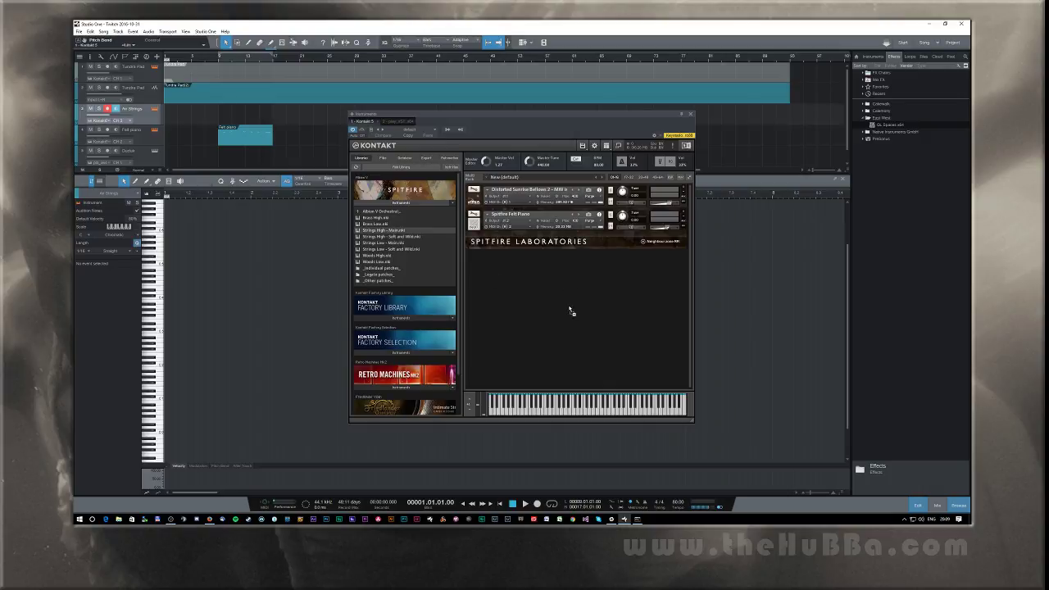
{"action": "left_click_drag", "start_coordinate": [571, 311], "coordinate": [569, 309]}
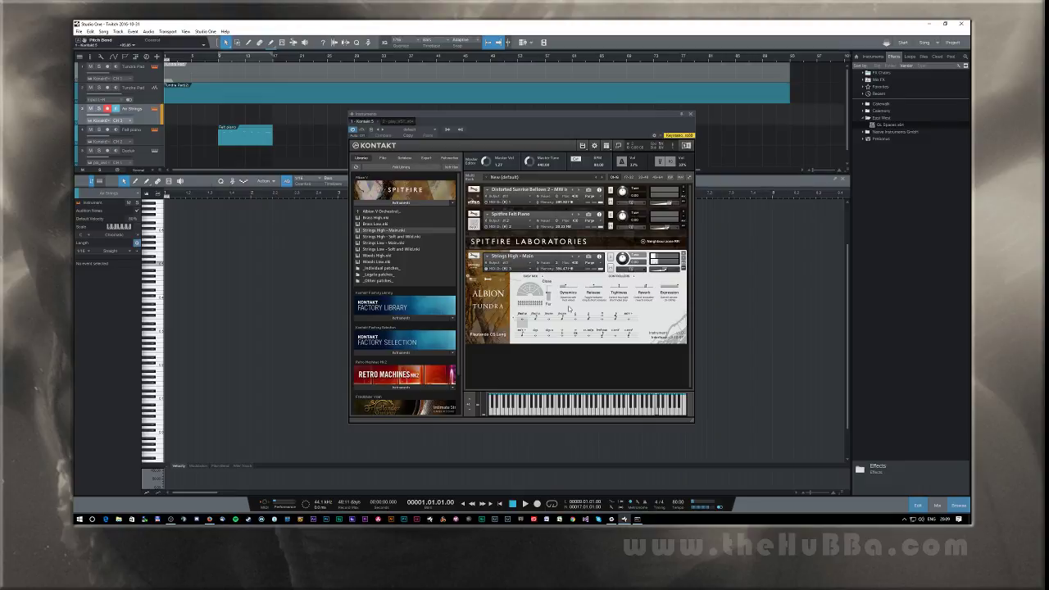
Step: Show the detailed view of Strings High - Main and try its second and third articulations before reselecting the first
{"action": "left_click", "coordinate": [488, 281]}
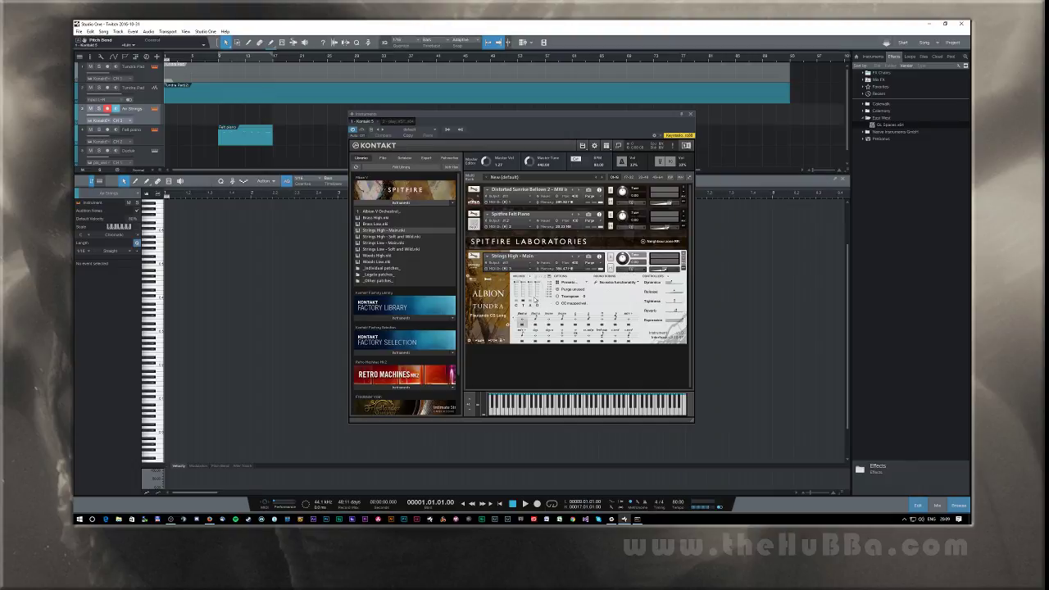
{"action": "left_click", "coordinate": [472, 279]}
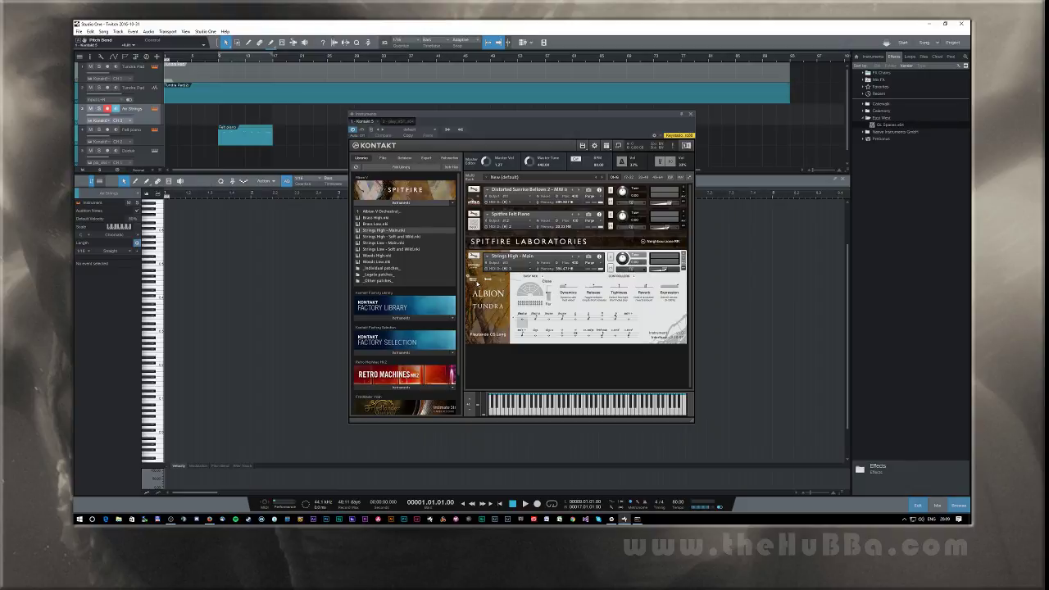
{"action": "left_click", "coordinate": [491, 280]}
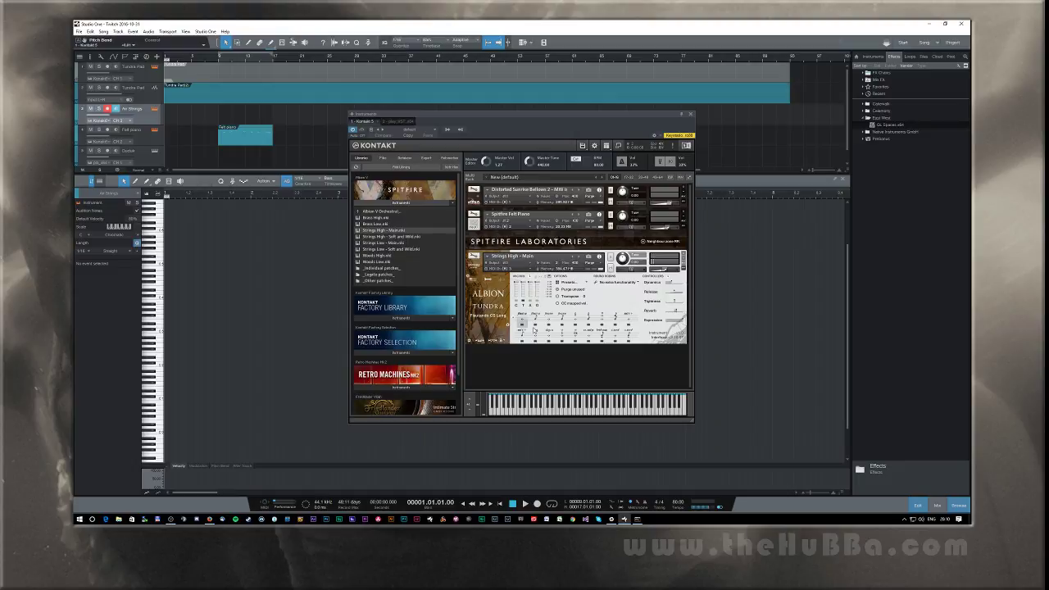
{"action": "left_click", "coordinate": [538, 325]}
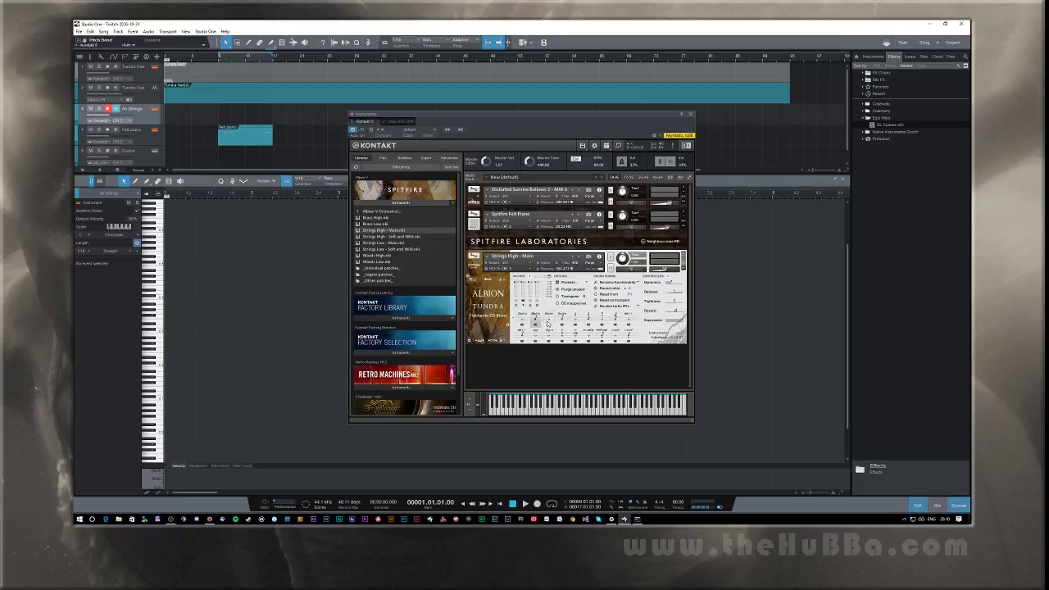
{"action": "left_click", "coordinate": [548, 323]}
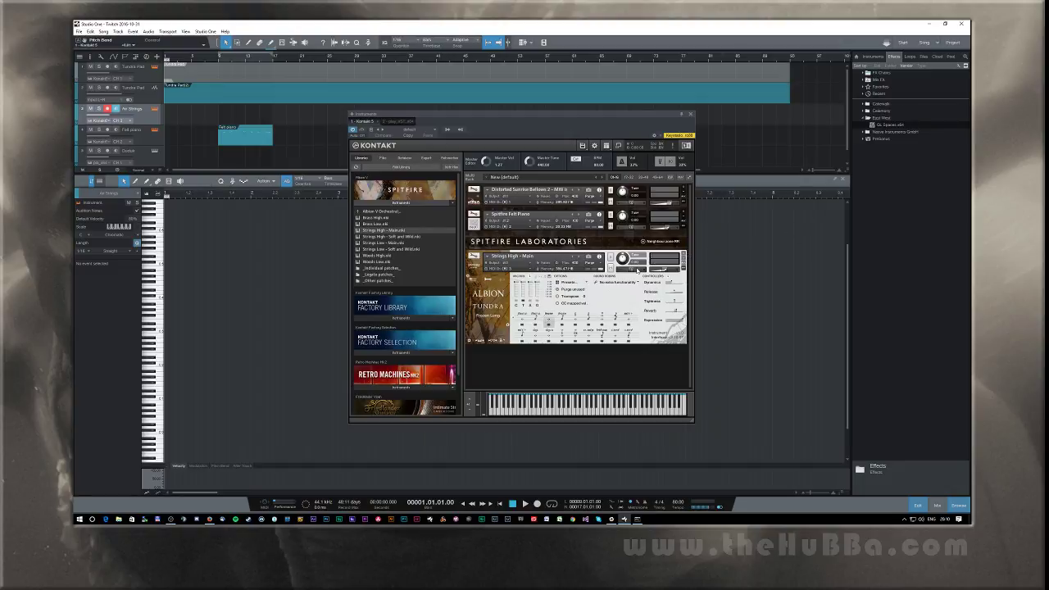
{"action": "left_click", "coordinate": [522, 323]}
Step: Load Frozen Strings - Super Sul Tasto VC from the Instruments folder of the Spitfire Labs Frozen Strings library
{"action": "double_click", "coordinate": [365, 211]}
{"action": "left_click", "coordinate": [383, 159]}
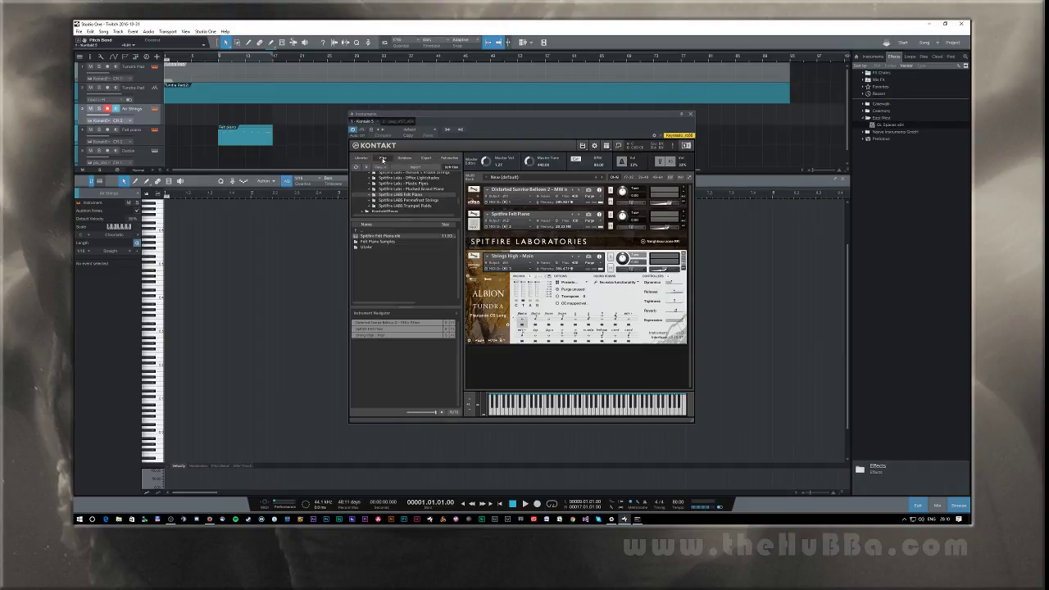
{"action": "scroll", "coordinate": [371, 189], "scroll_direction": "down", "scroll_amount": 2}
{"action": "scroll", "coordinate": [371, 190], "scroll_direction": "up", "scroll_amount": 1}
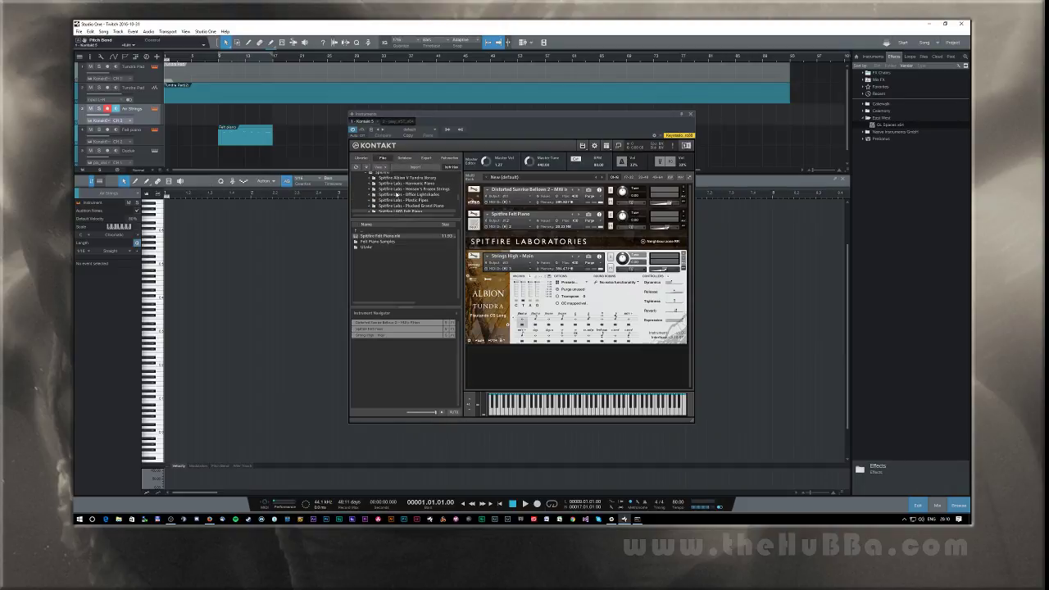
{"action": "left_click", "coordinate": [372, 190]}
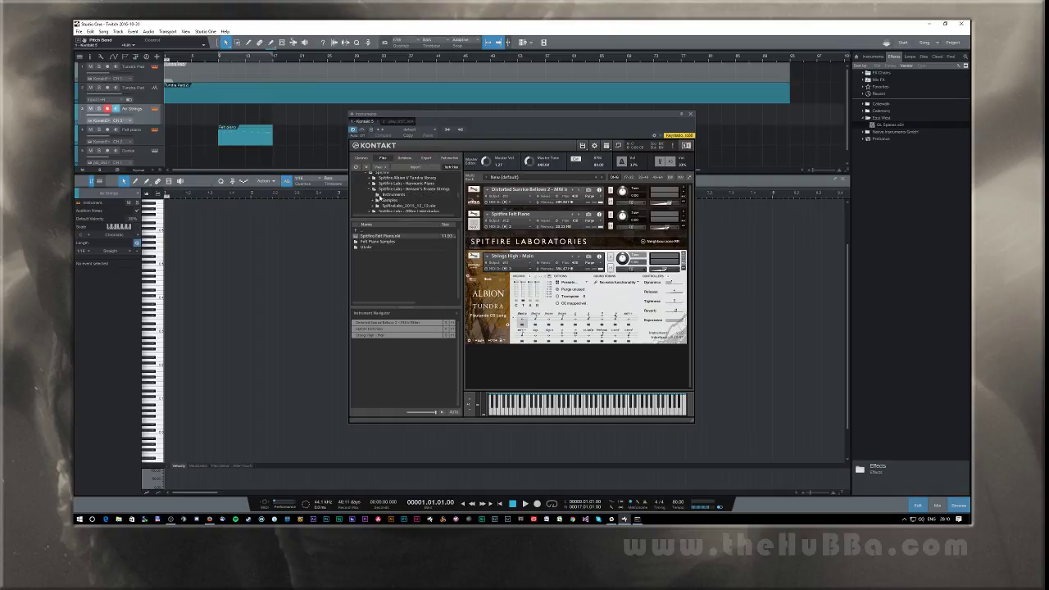
{"action": "left_click", "coordinate": [385, 195]}
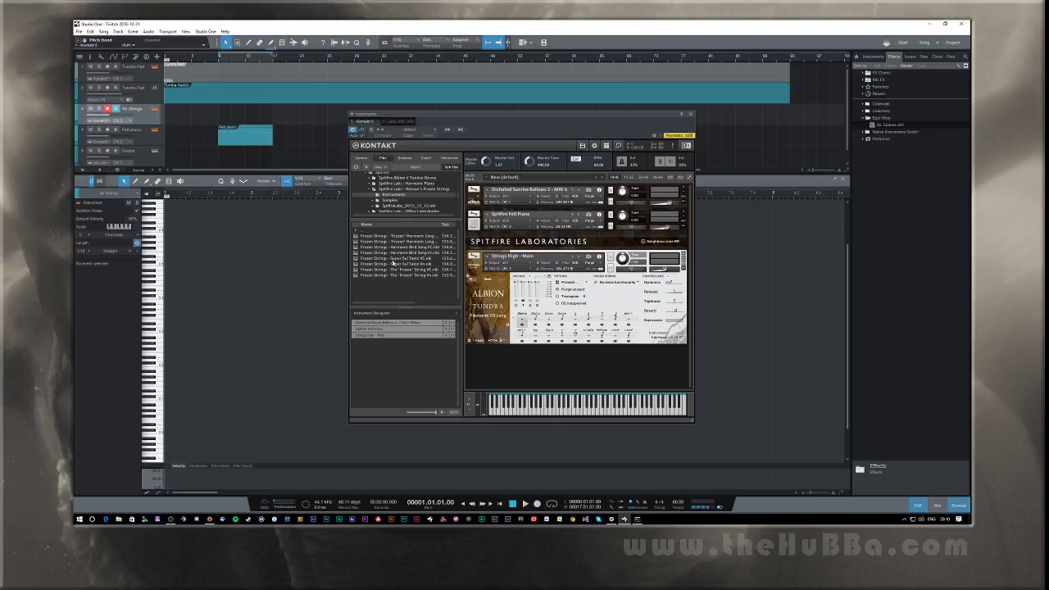
{"action": "left_click", "coordinate": [393, 259]}
Step: Add an instrument track named Frozen Sul Tasto and route it to Kontakt 5 on channel 4
{"action": "scroll", "coordinate": [131, 139], "scroll_direction": "down", "scroll_amount": 1}
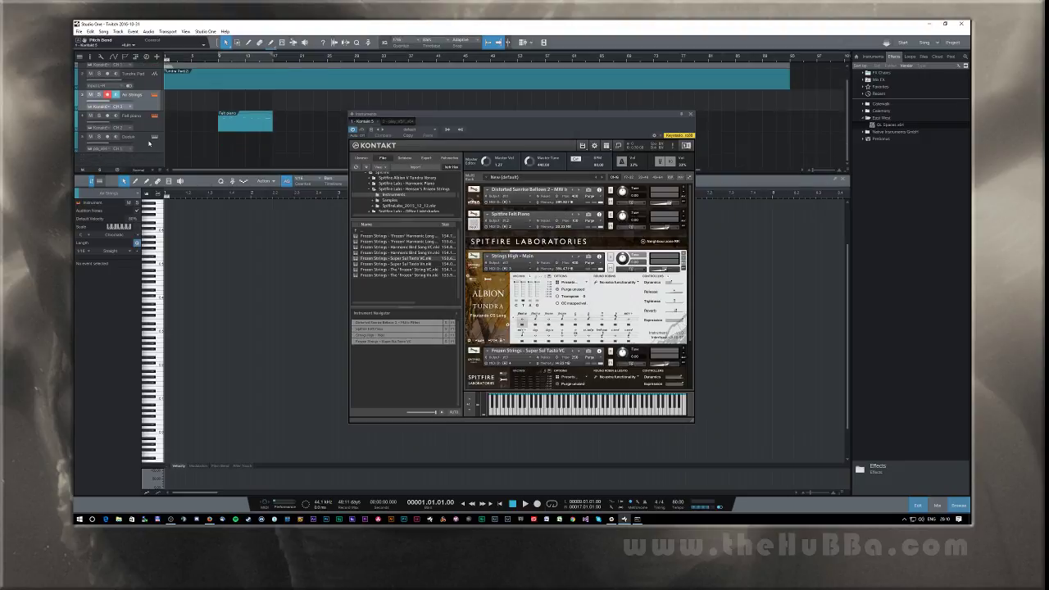
{"action": "right_click", "coordinate": [121, 155]}
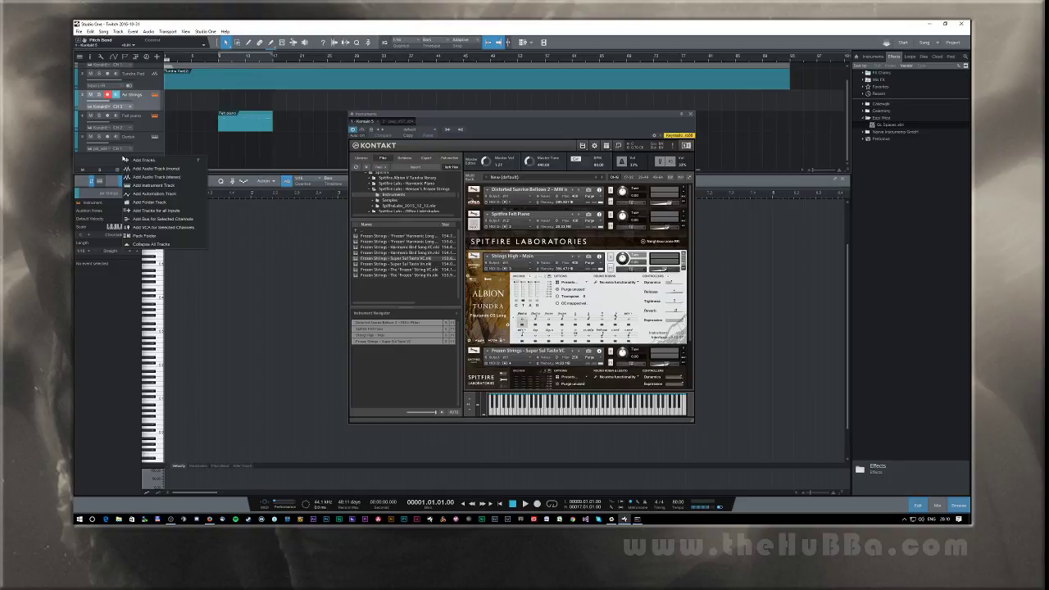
{"action": "left_click", "coordinate": [155, 177]}
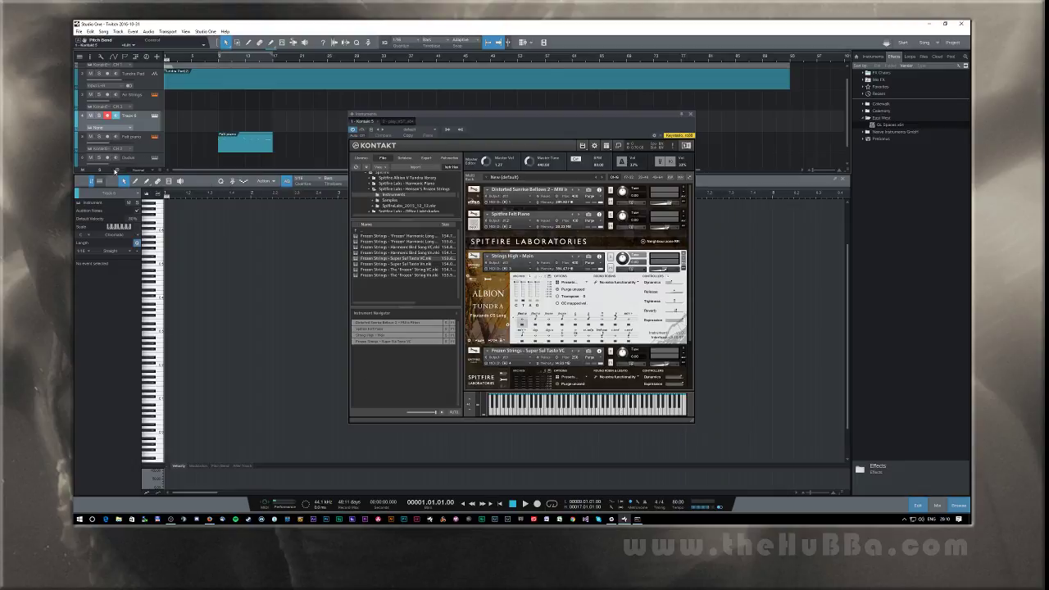
{"action": "double_click", "coordinate": [133, 117]}
{"action": "type", "text": "Pad"}
{"action": "key", "text": "Return"}
{"action": "left_click", "coordinate": [111, 127]}
Step: Route the Frozen Strings - Super Sul Tasto VC patch to output st.4, slightly raise its volume, and close the Kontakt window
{"action": "left_click", "coordinate": [522, 359]}
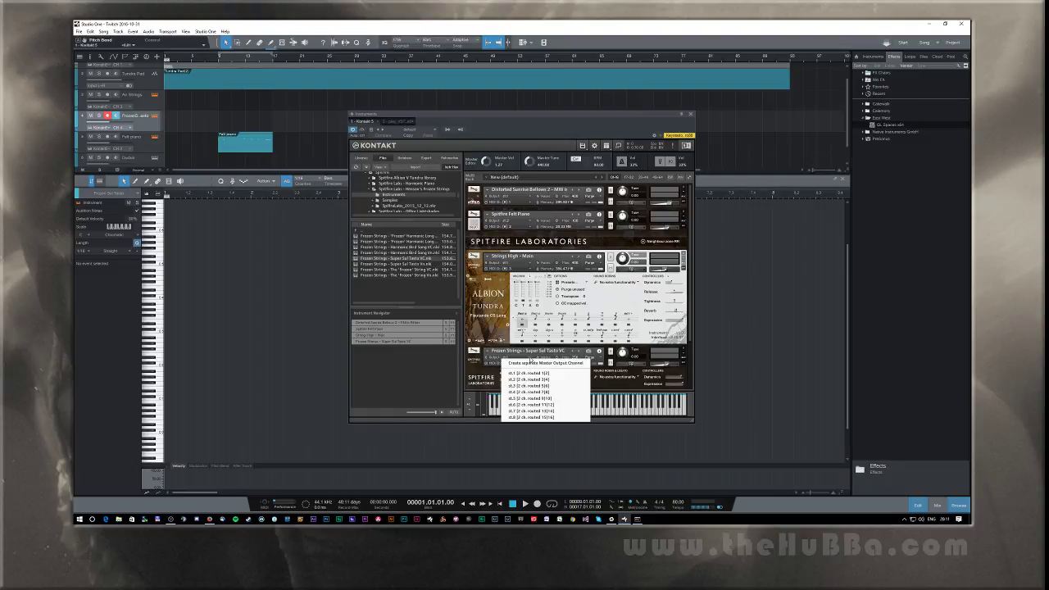
{"action": "left_click", "coordinate": [526, 392]}
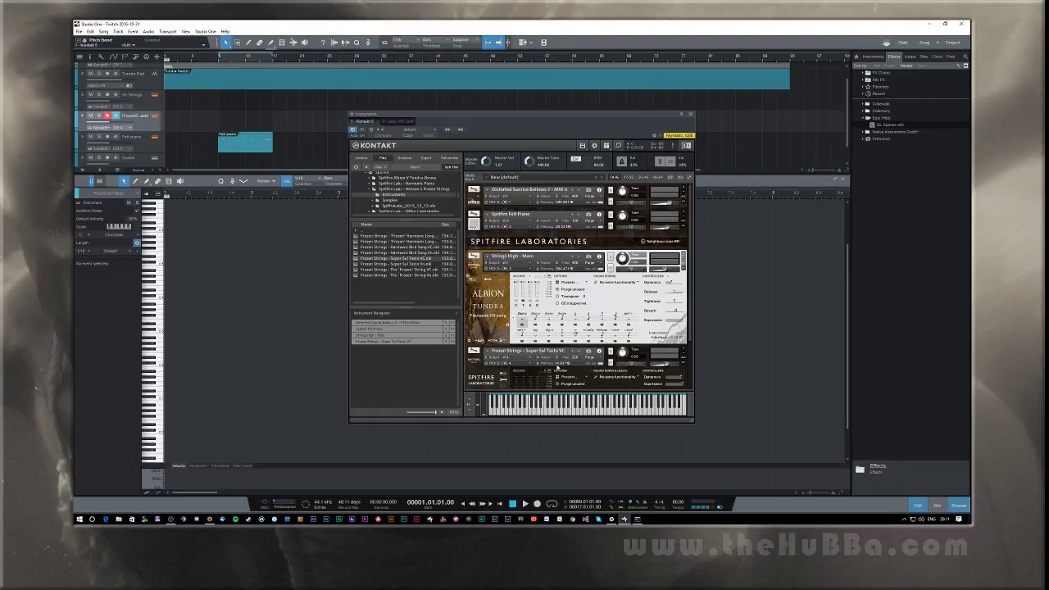
{"action": "scroll", "coordinate": [602, 336], "scroll_direction": "down", "scroll_amount": 3}
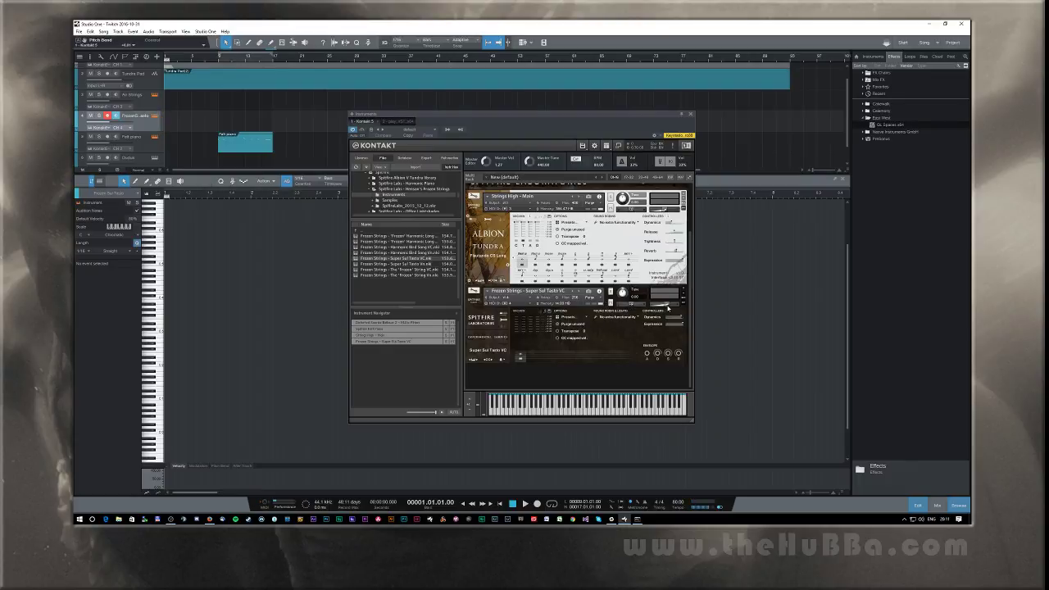
{"action": "left_click", "coordinate": [668, 308]}
{"action": "left_click_drag", "start_coordinate": [669, 308], "coordinate": [675, 305]}
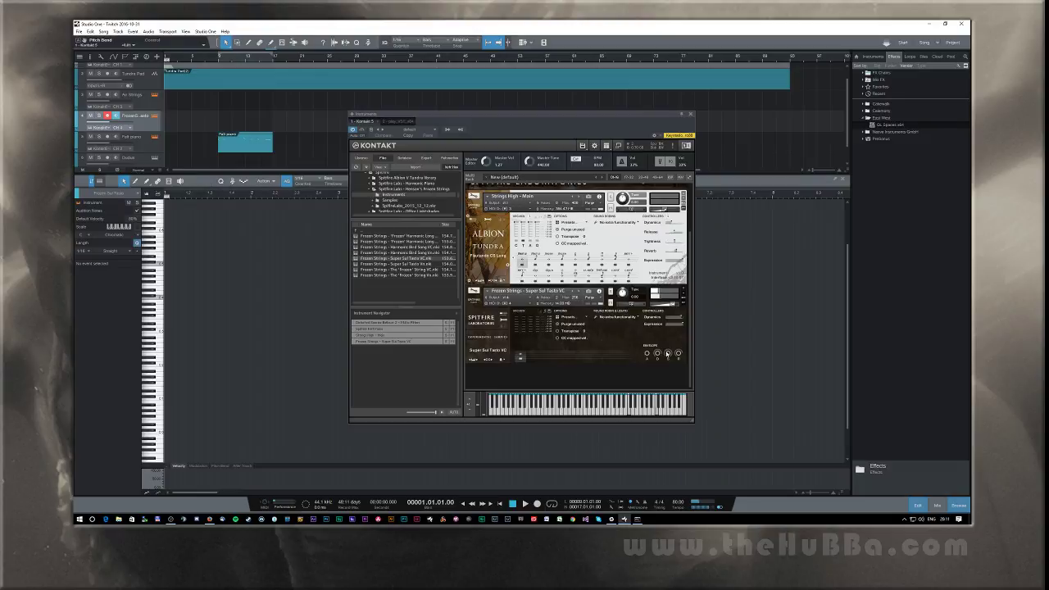
{"action": "left_click", "coordinate": [691, 116]}
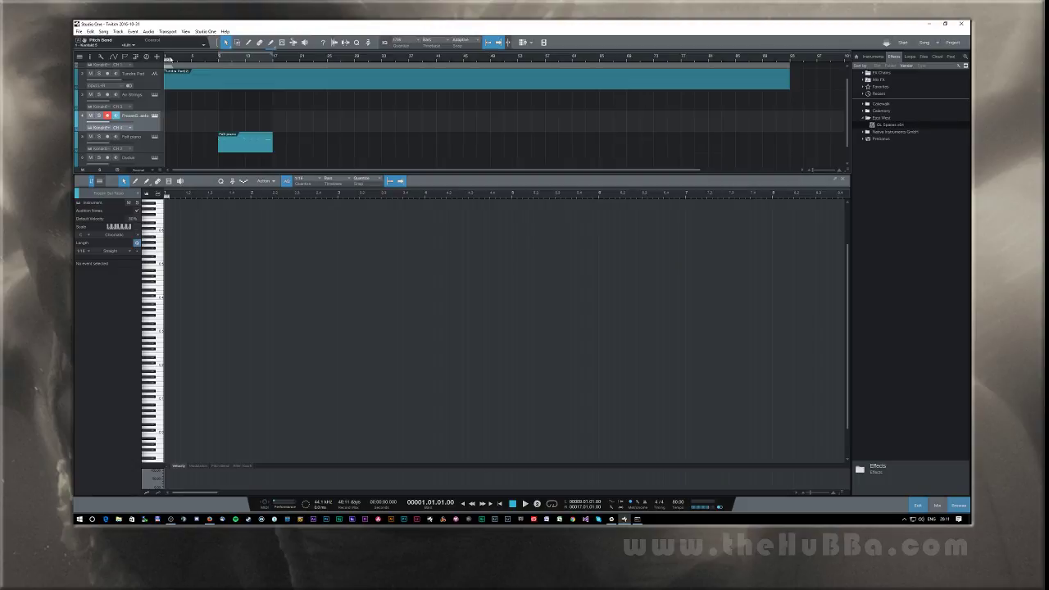
{"action": "key", "text": "KP_Multiply"}
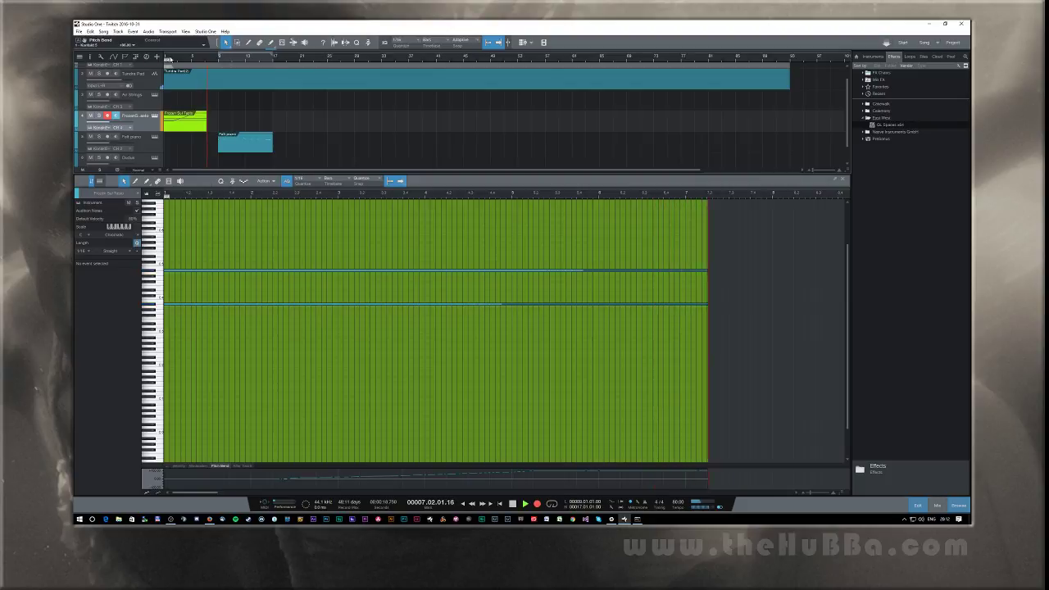
{"action": "key", "text": "space"}
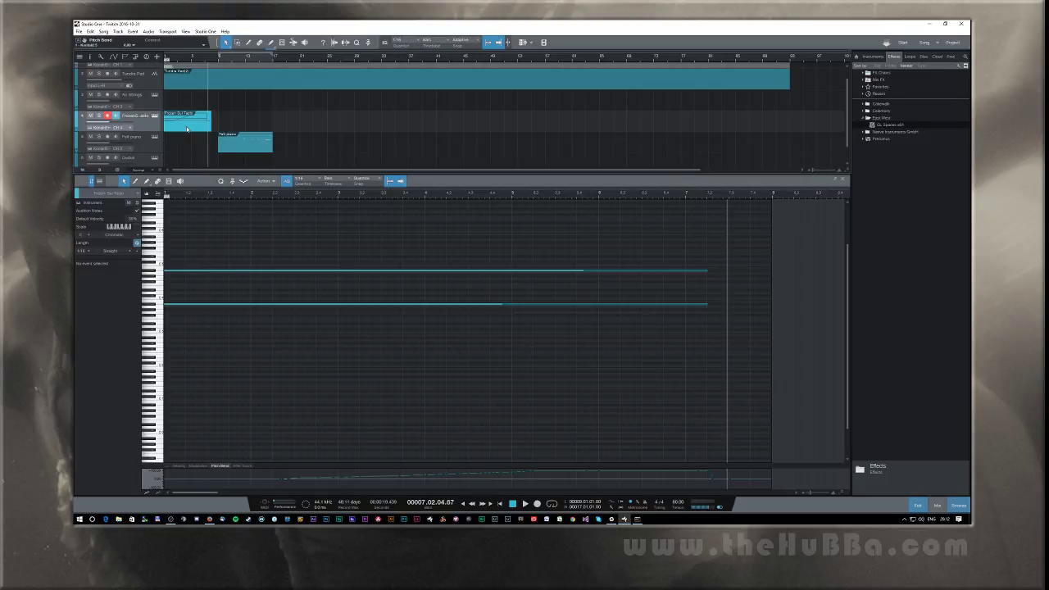
{"action": "key", "text": "Delete"}
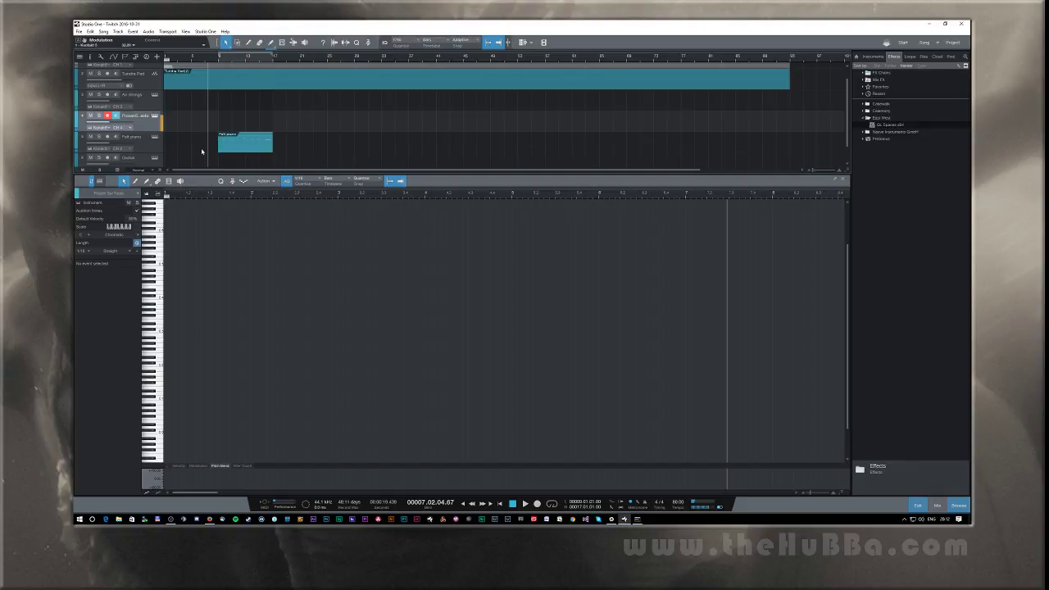
{"action": "key", "text": "Home"}
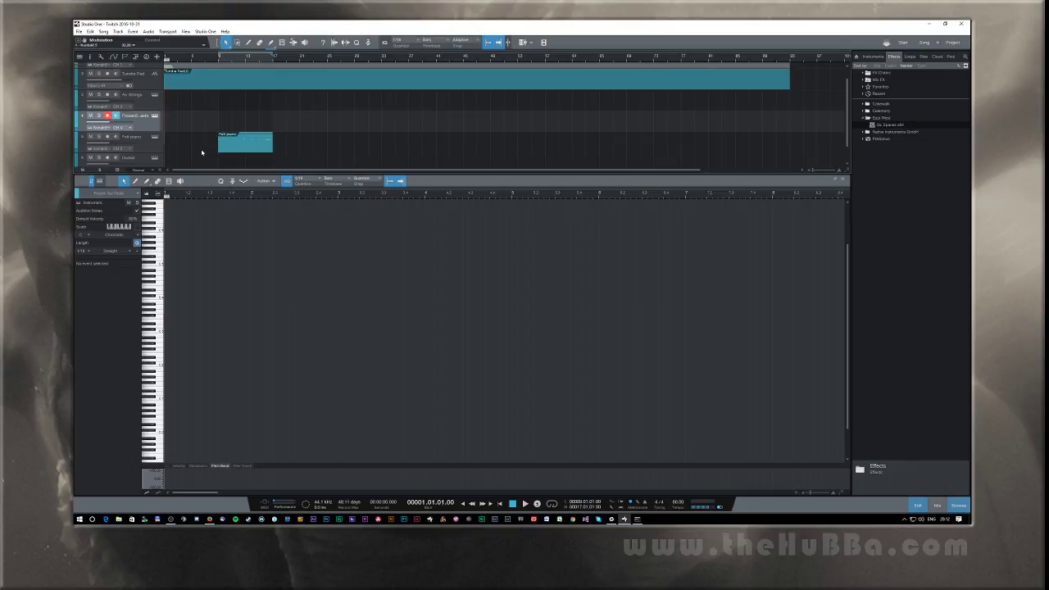
Step: Record a sustained two-note take on the Frozen Sul Tasto track from bar 1 and extend its clip to the pad clip's end
{"action": "key", "text": "KP_Multiply"}
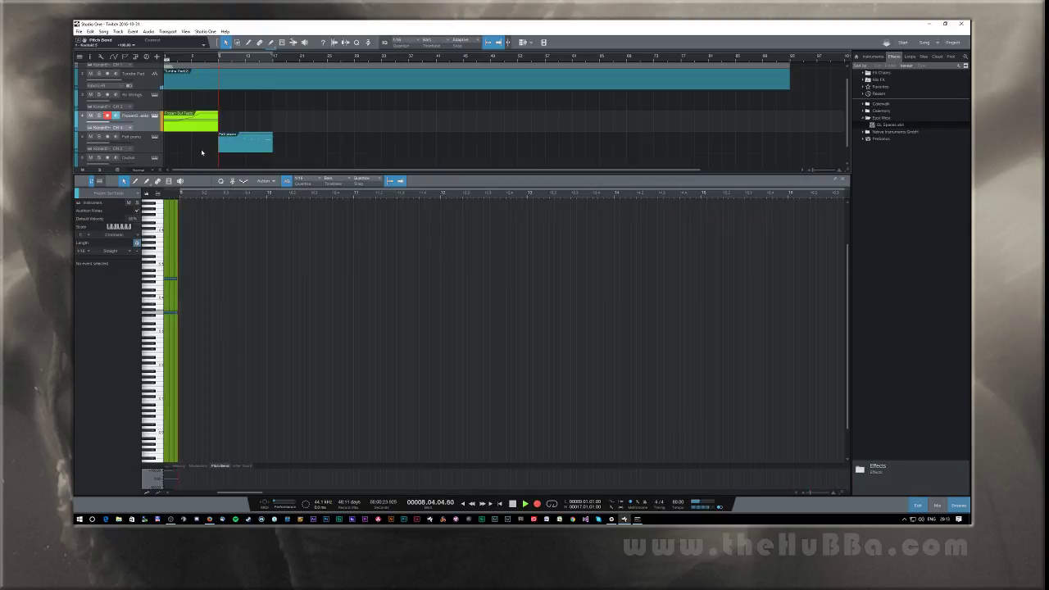
{"action": "key", "text": "space"}
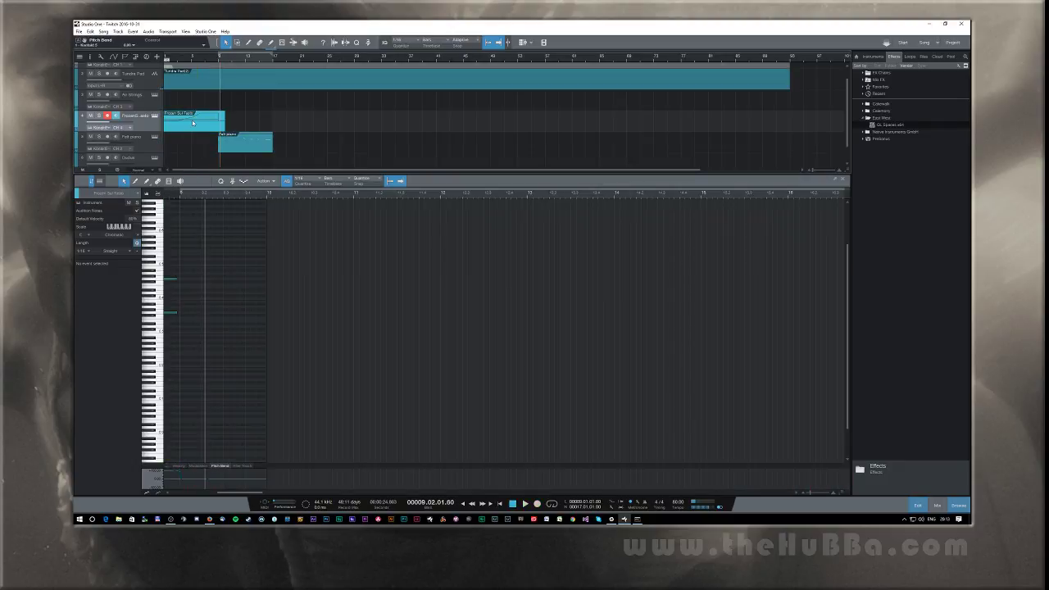
{"action": "left_click", "coordinate": [186, 127]}
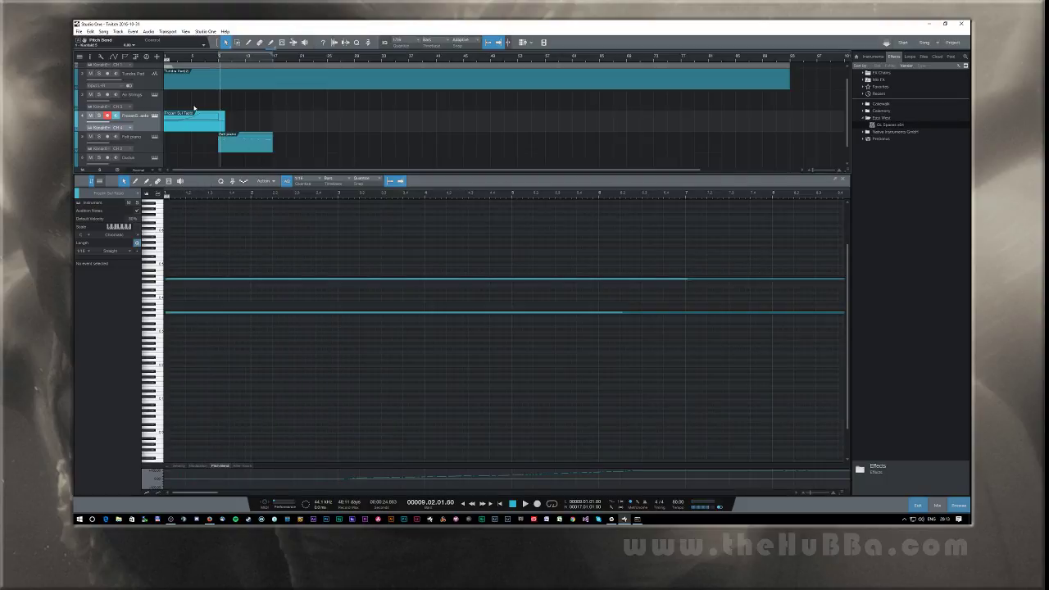
{"action": "key", "text": "w"}
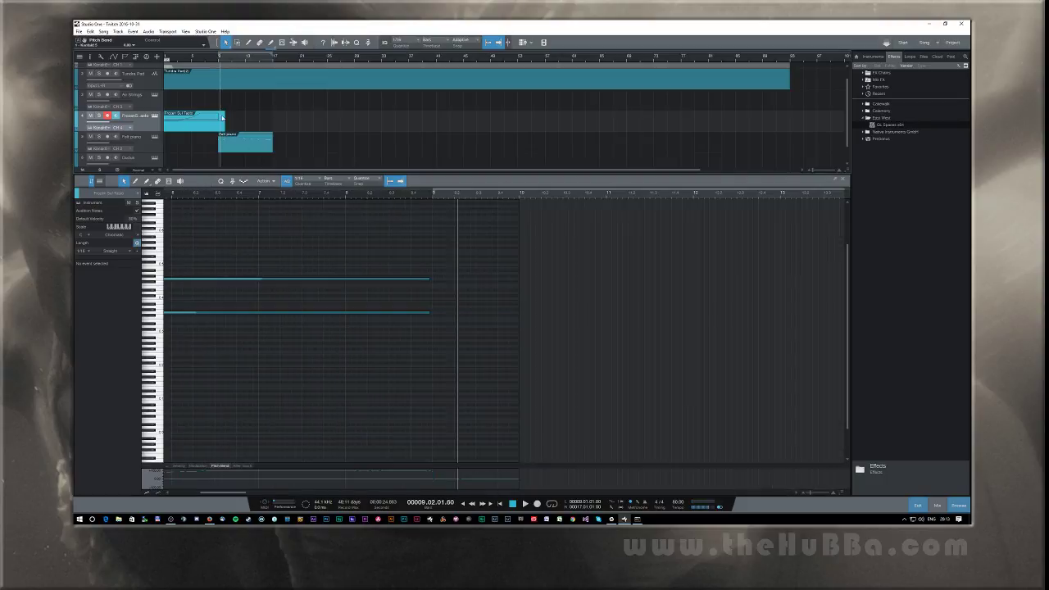
{"action": "left_click_drag", "start_coordinate": [226, 116], "coordinate": [789, 133]}
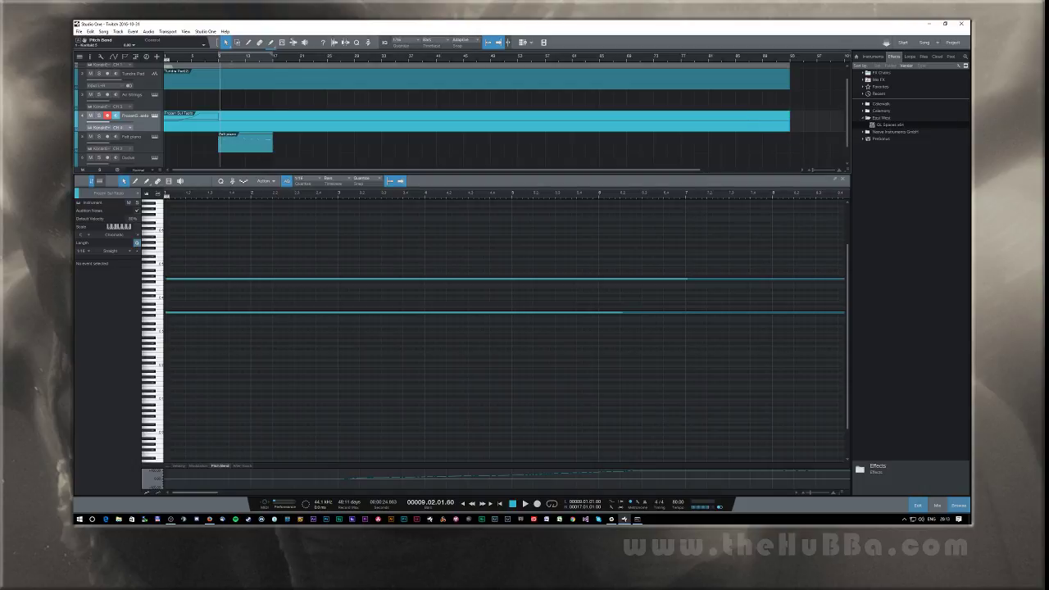
Step: Replace the clip's recorded pitch bend with a straight upward ramp from bar 1 to about bar 9
{"action": "double_click", "coordinate": [206, 129]}
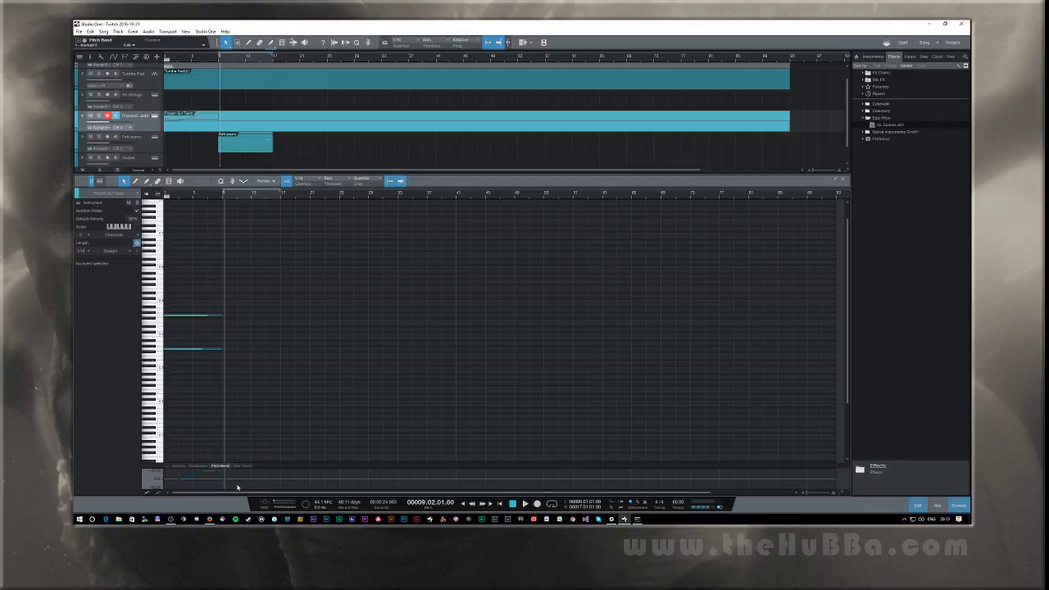
{"action": "left_click_drag", "start_coordinate": [180, 477], "coordinate": [220, 470]}
{"action": "key", "text": "ctrl+z"}
{"action": "left_click_drag", "start_coordinate": [223, 481], "coordinate": [223, 452]}
Step: Select both sustained notes in the Frozen Sul Tasto clip and lengthen them to the clip's end
{"action": "left_click_drag", "start_coordinate": [223, 268], "coordinate": [321, 438]}
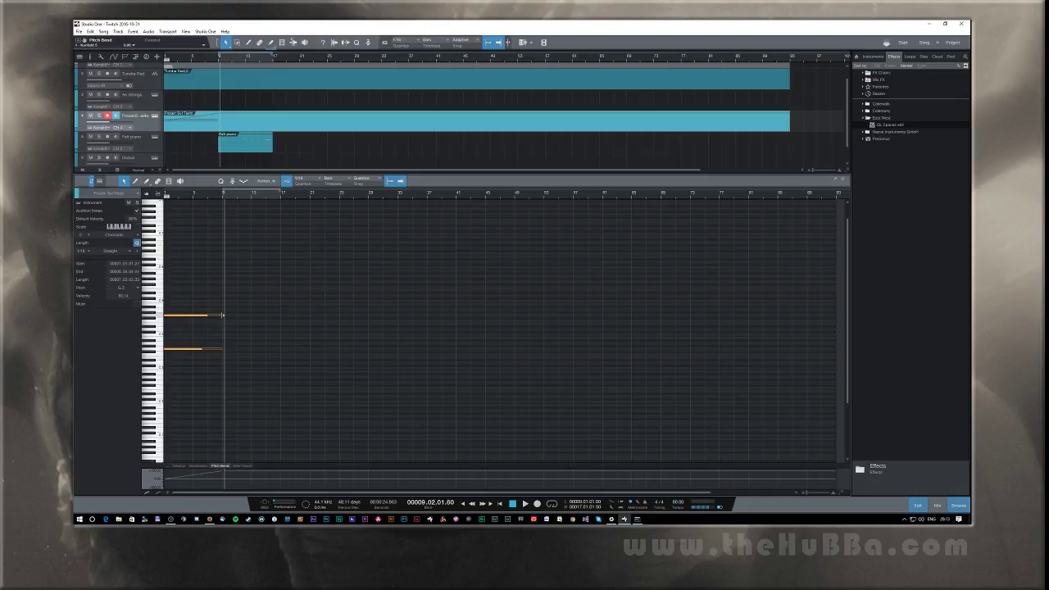
{"action": "left_click_drag", "start_coordinate": [223, 314], "coordinate": [835, 324]}
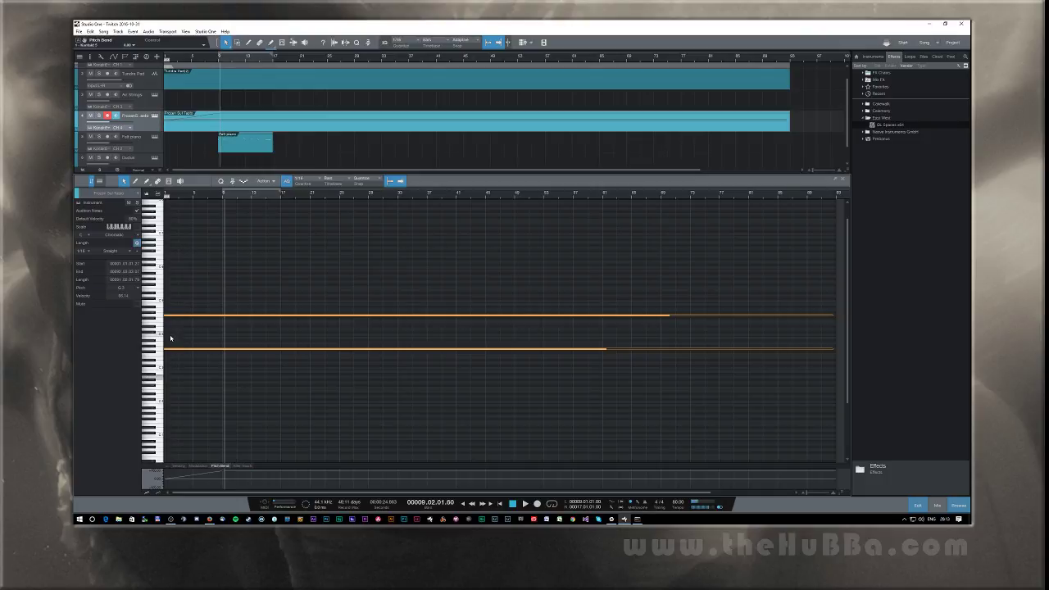
{"action": "left_click", "coordinate": [166, 378]}
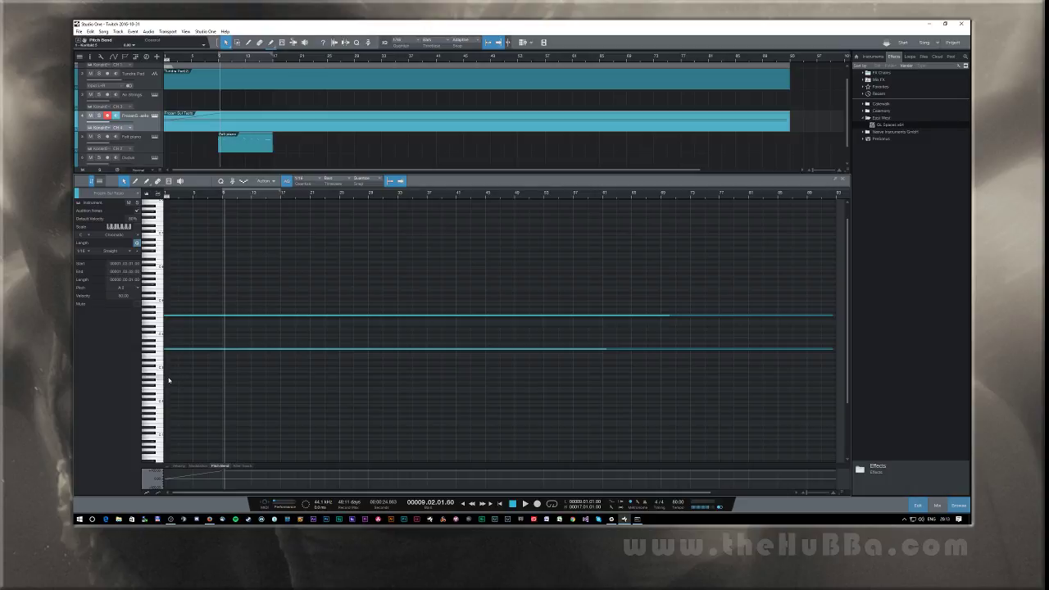
Step: Add a G2 note an octave below the lower sustained note, from bar 1 to near the clip's end, and play the song from the start
{"action": "key", "text": "5"}
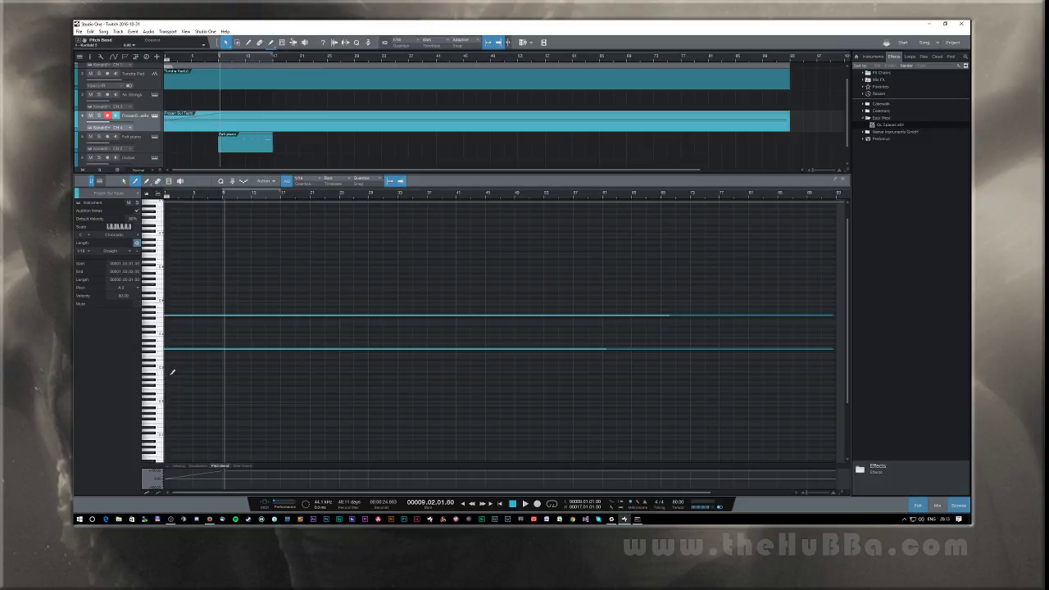
{"action": "key", "text": "4"}
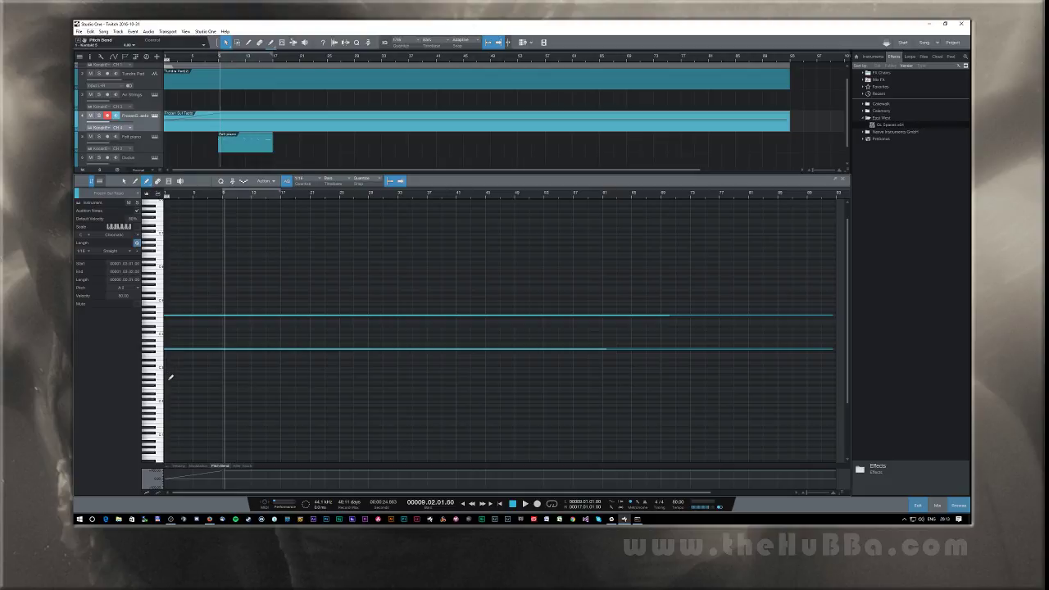
{"action": "left_click_drag", "start_coordinate": [170, 377], "coordinate": [338, 377]}
{"action": "key", "text": "1"}
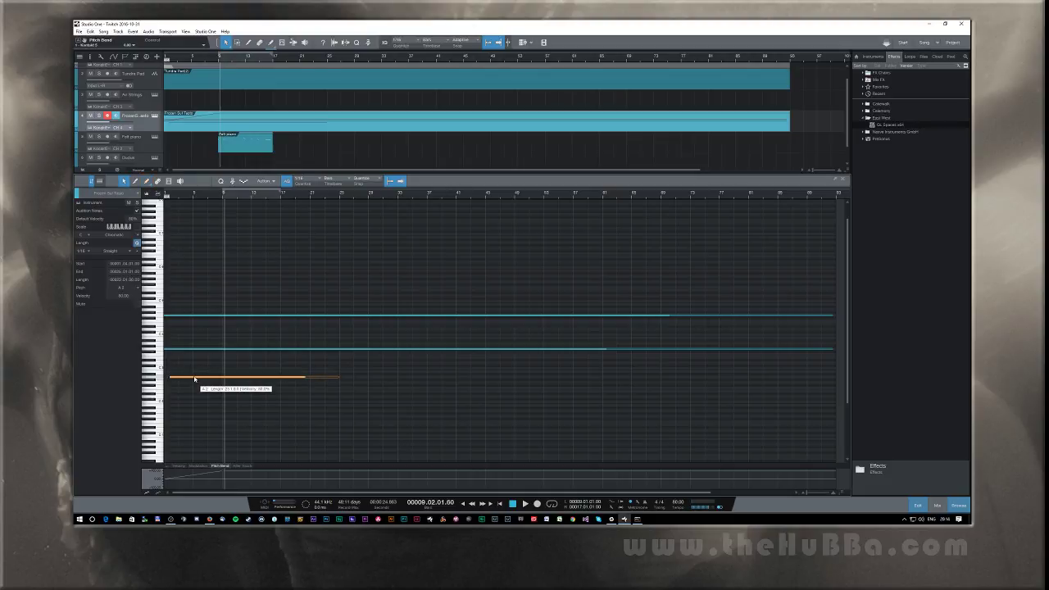
{"action": "left_click", "coordinate": [196, 382]}
{"action": "left_click_drag", "start_coordinate": [196, 381], "coordinate": [188, 382]}
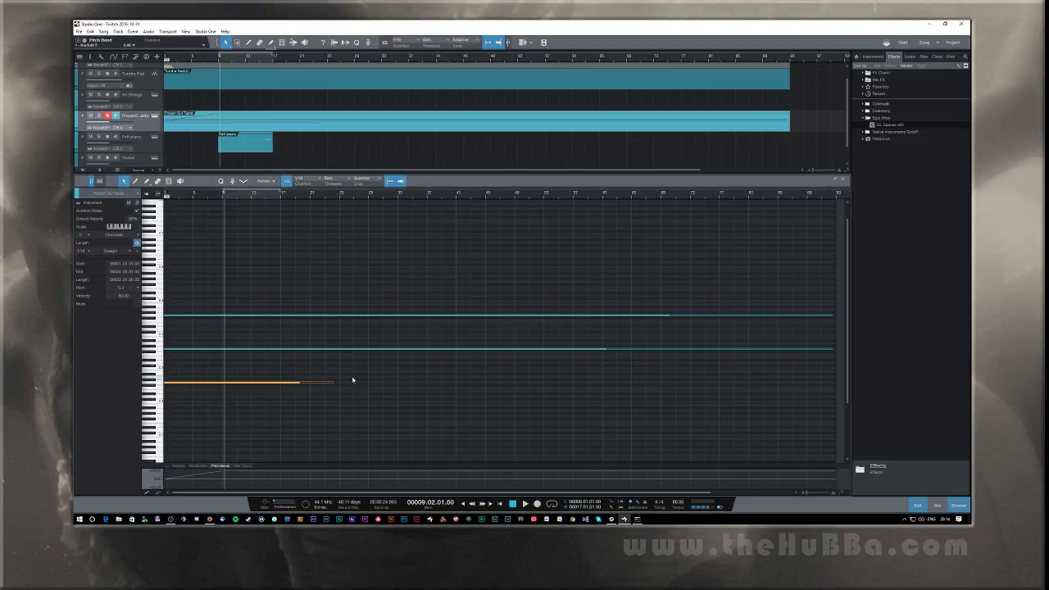
{"action": "left_click_drag", "start_coordinate": [327, 384], "coordinate": [758, 399]}
{"action": "key", "text": "Home"}
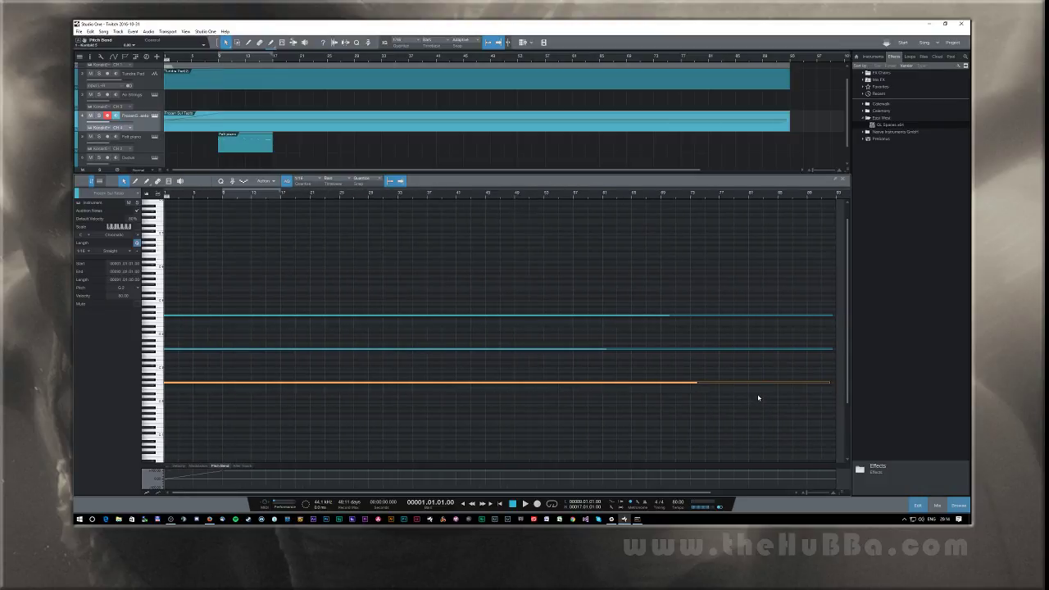
{"action": "key", "text": "space"}
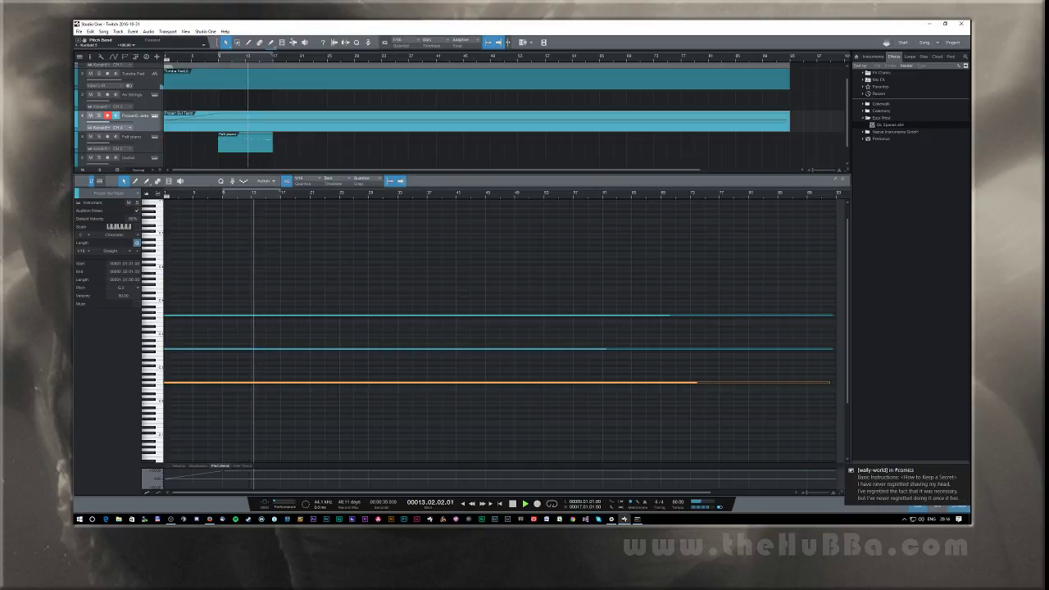
Step: Dismiss the desktop notifications covering the window and quit the background application that sends them
{"action": "left_click", "coordinate": [79, 519]}
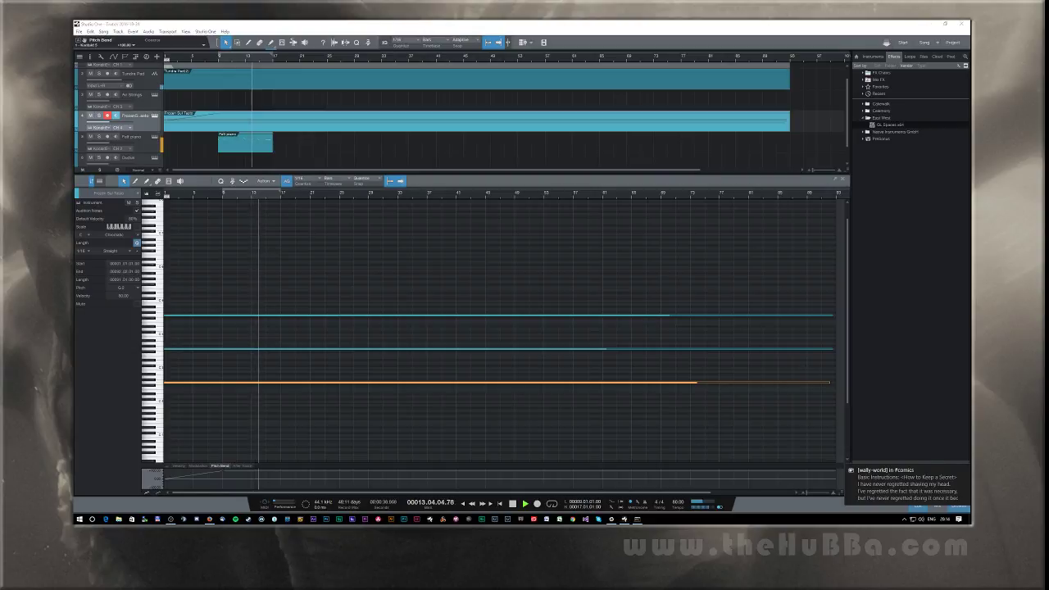
{"action": "left_click", "coordinate": [967, 470]}
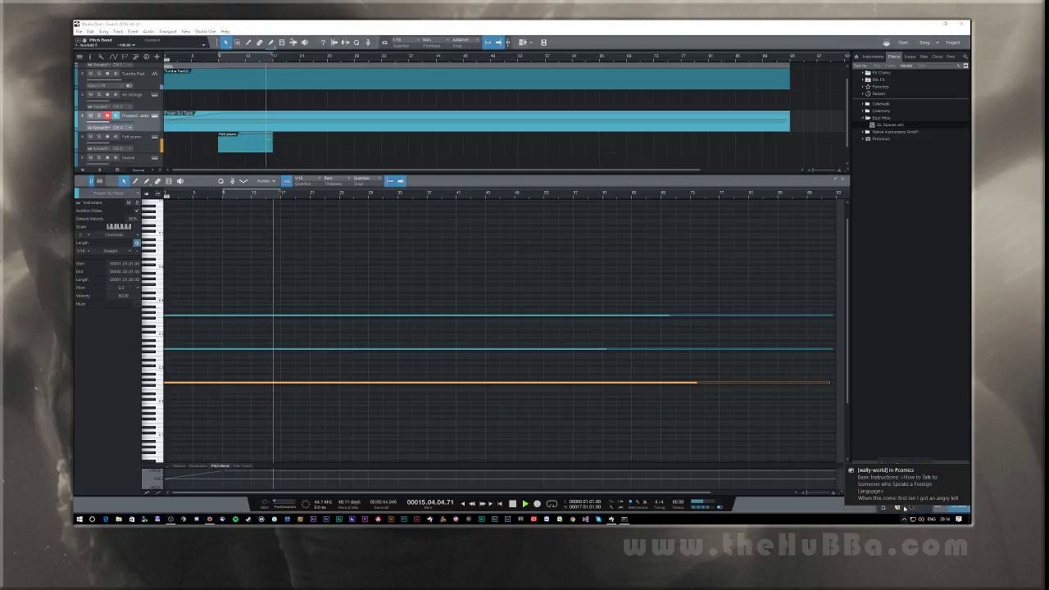
{"action": "left_click", "coordinate": [966, 471]}
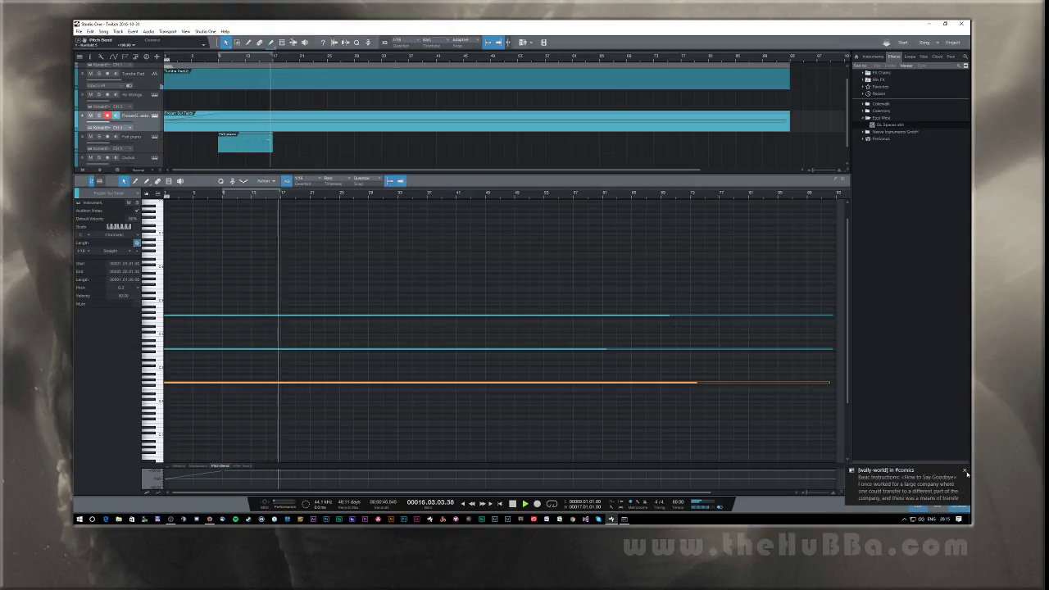
{"action": "left_click", "coordinate": [966, 473]}
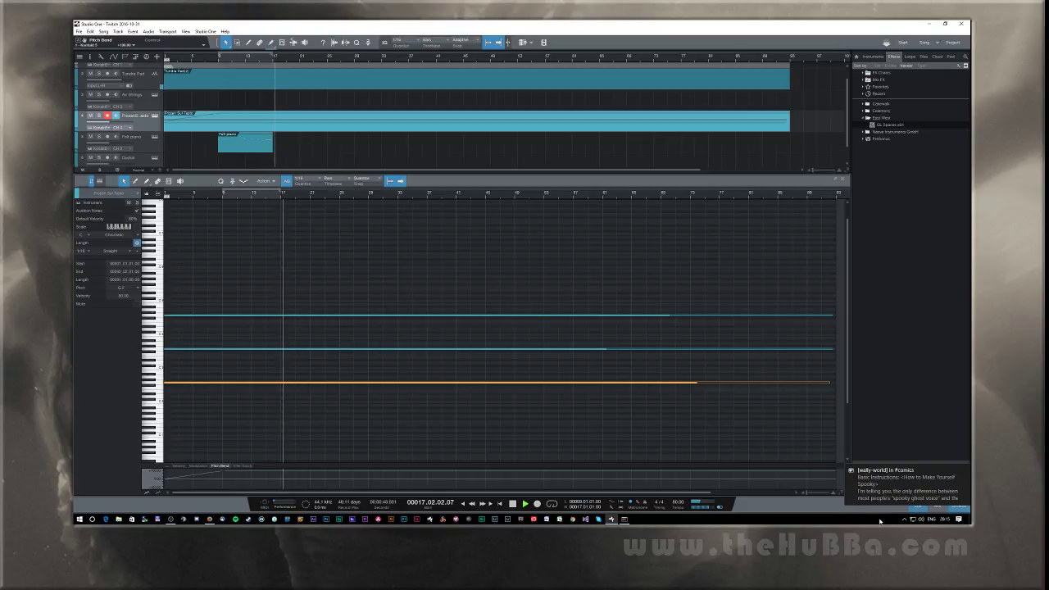
{"action": "left_click", "coordinate": [966, 468]}
{"action": "left_click", "coordinate": [905, 520]}
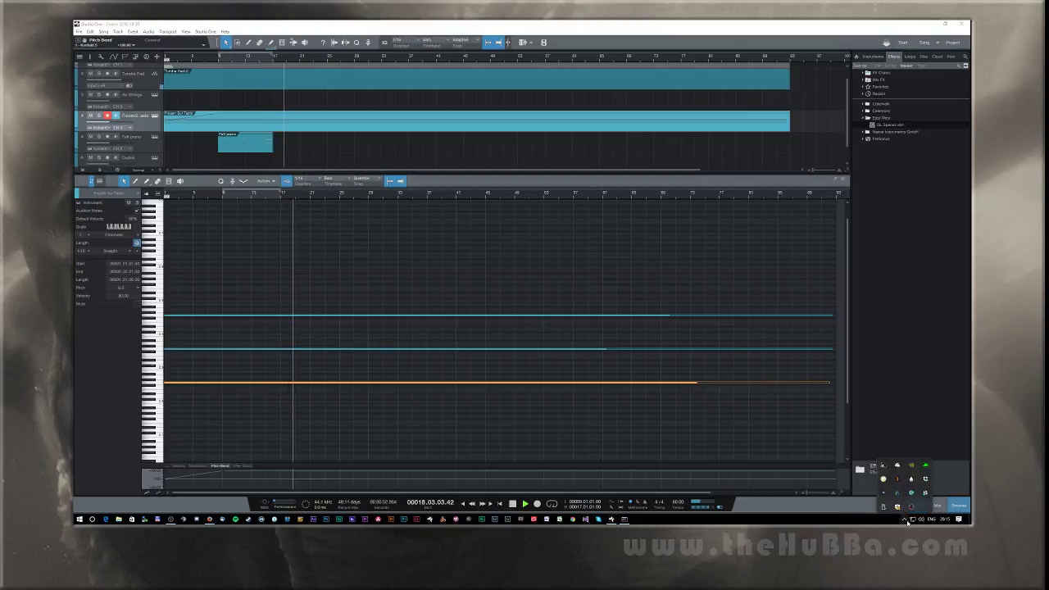
{"action": "right_click", "coordinate": [924, 493]}
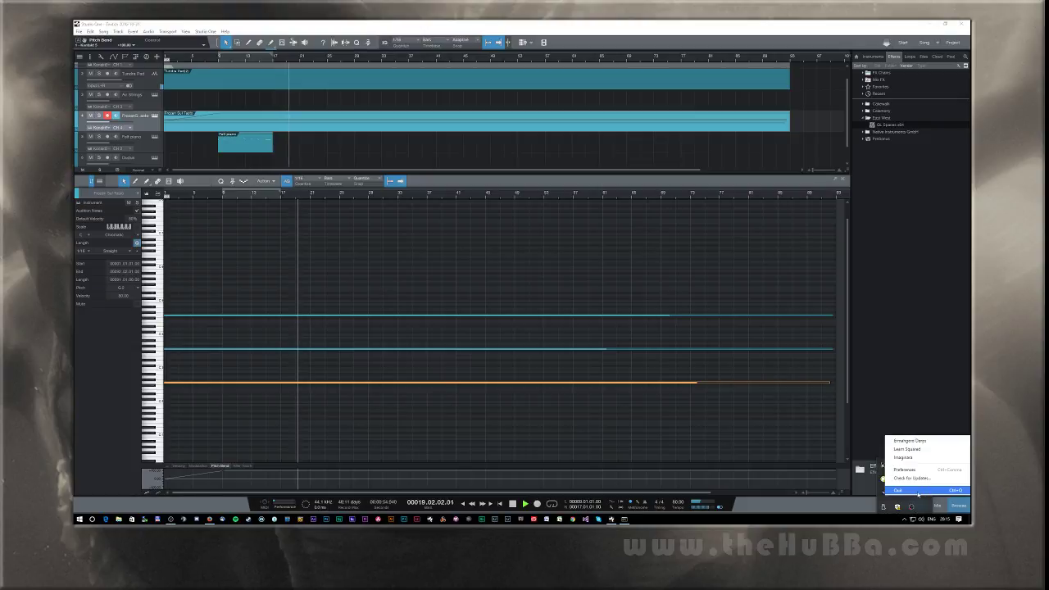
{"action": "left_click", "coordinate": [918, 491]}
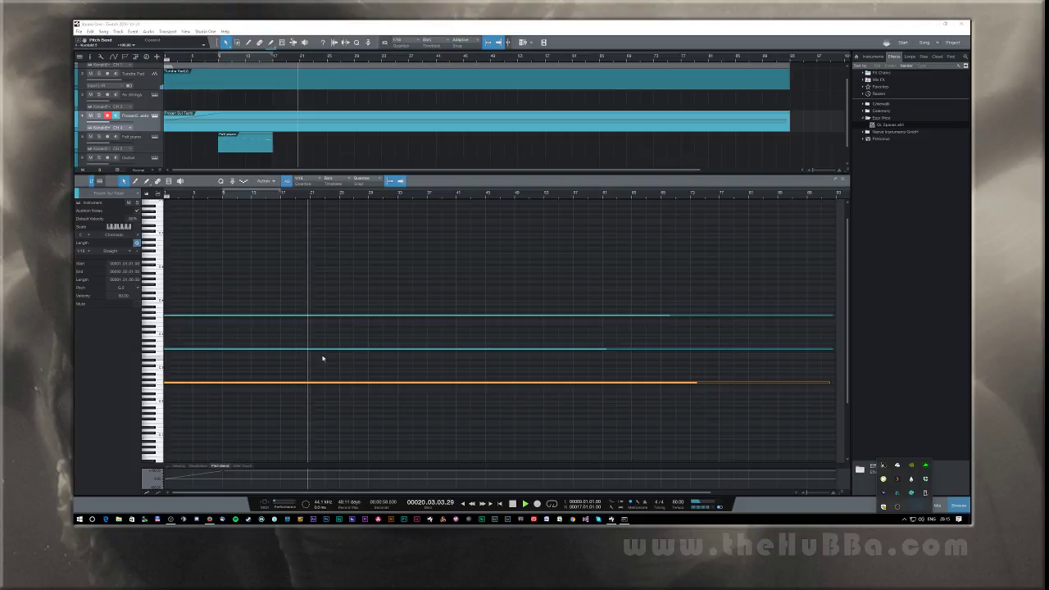
Step: Stop playback, replay the song from bar 1 to hear the strings with the felt piano, and deselect the low note
{"action": "left_click", "coordinate": [183, 377]}
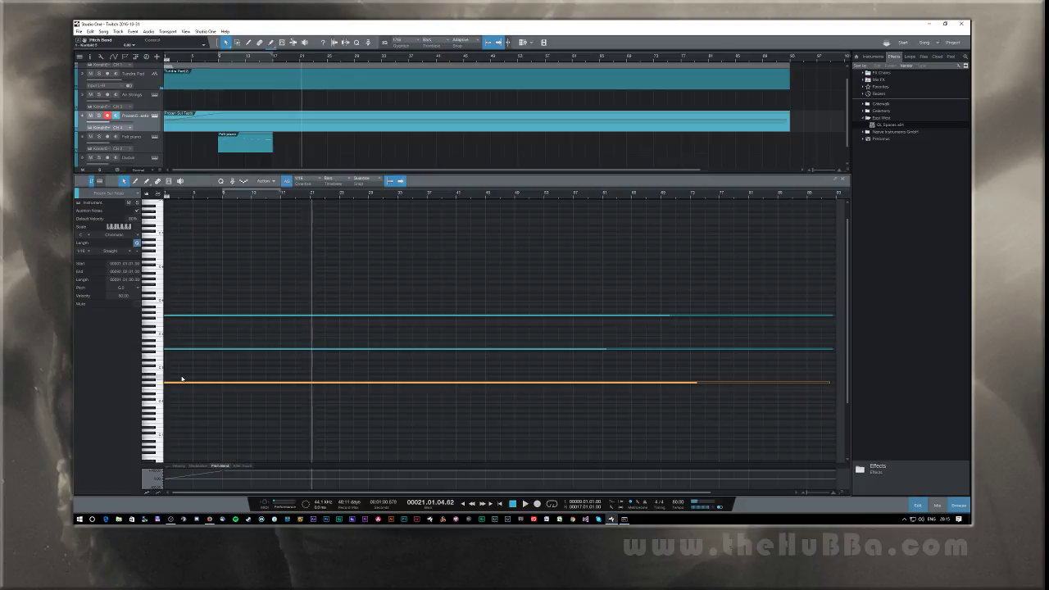
{"action": "key", "text": "space"}
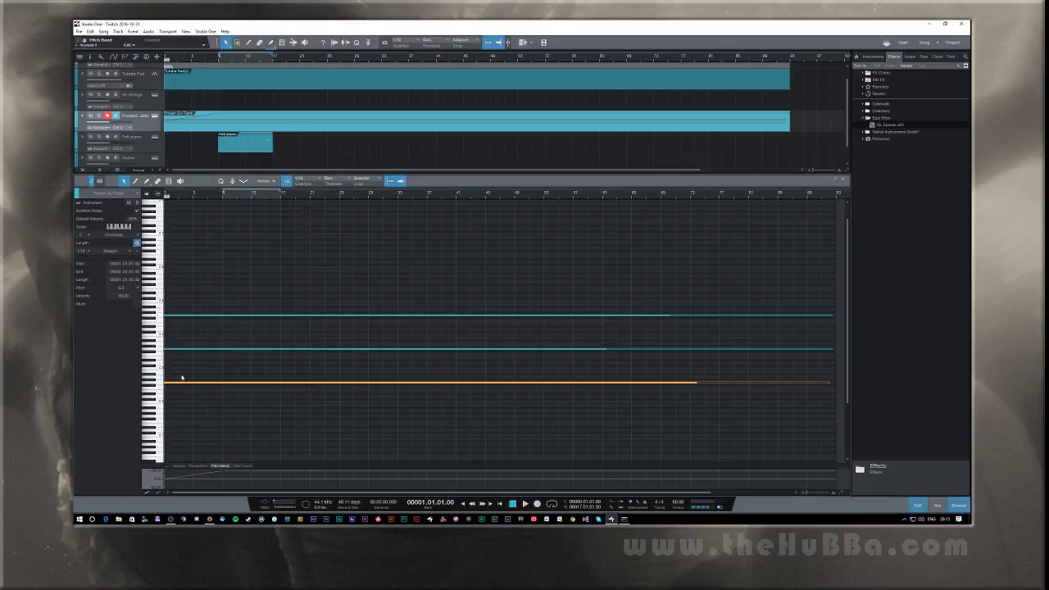
{"action": "key", "text": "space"}
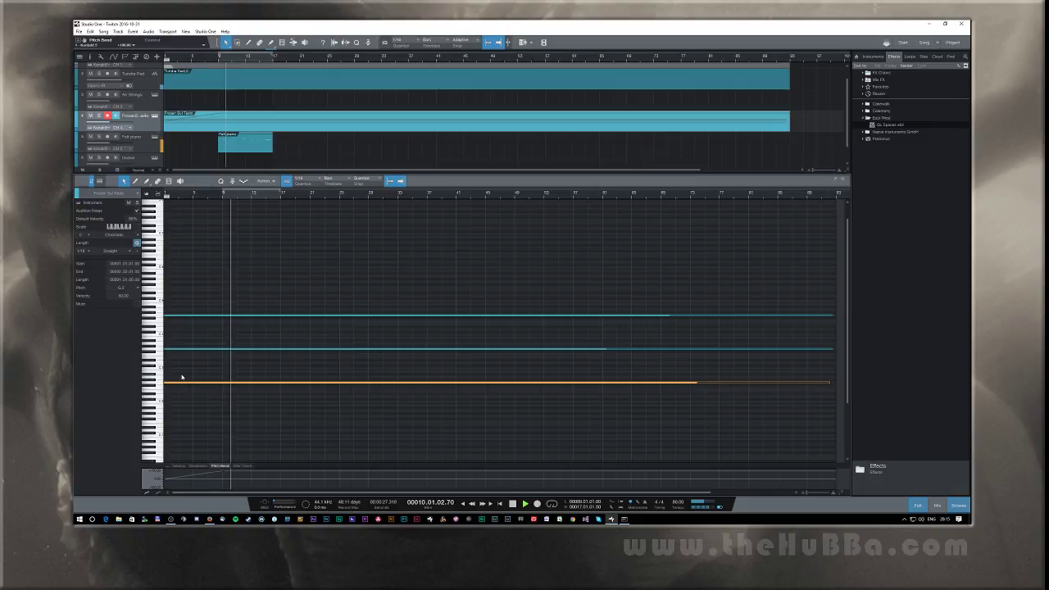
{"action": "left_click", "coordinate": [206, 425]}
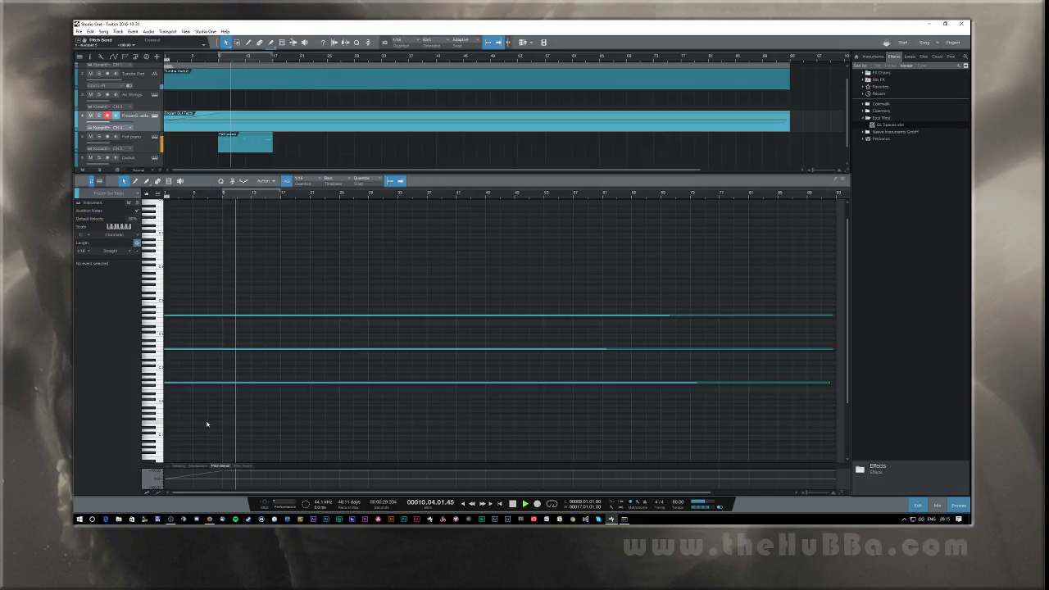
Step: Stop playback and record a sustained three-note chord on the Air Strings track from bar 9 to about bar 15
{"action": "key", "text": "space"}
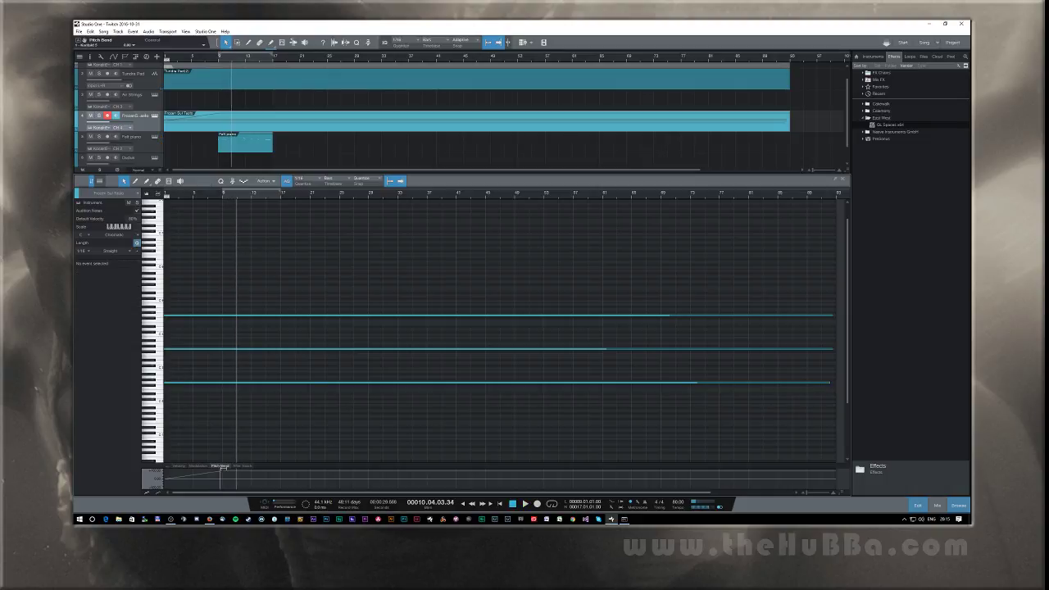
{"action": "left_click", "coordinate": [219, 473]}
{"action": "left_click", "coordinate": [219, 59]}
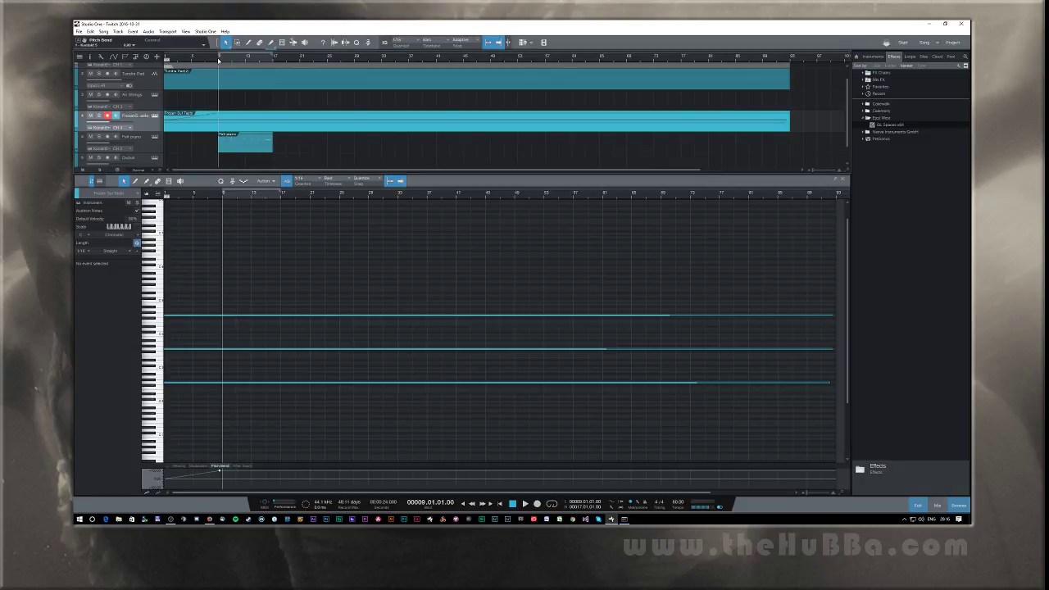
{"action": "left_click", "coordinate": [147, 101]}
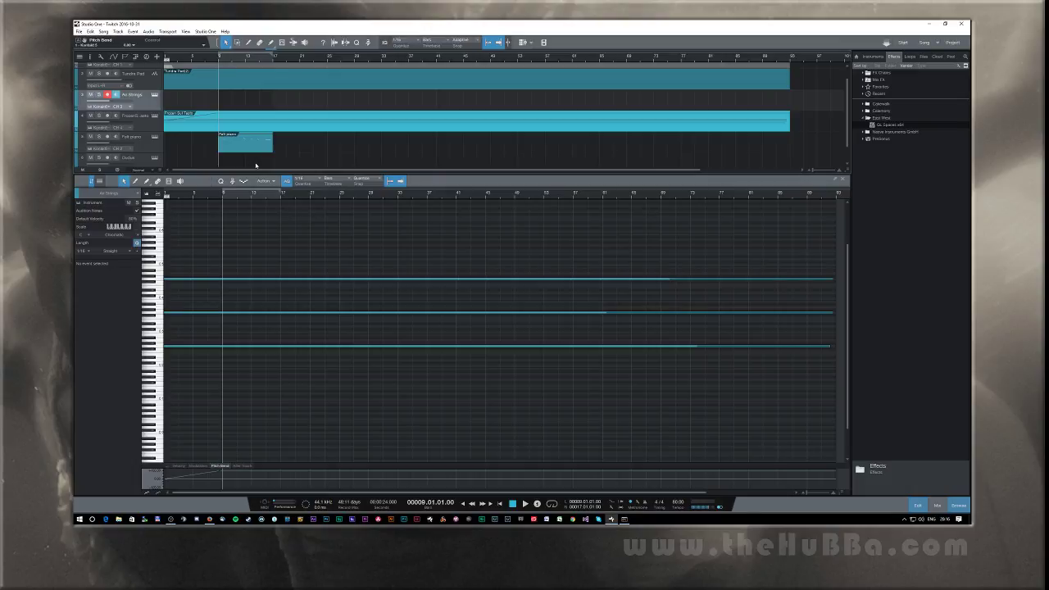
{"action": "key", "text": "KP_Multiply"}
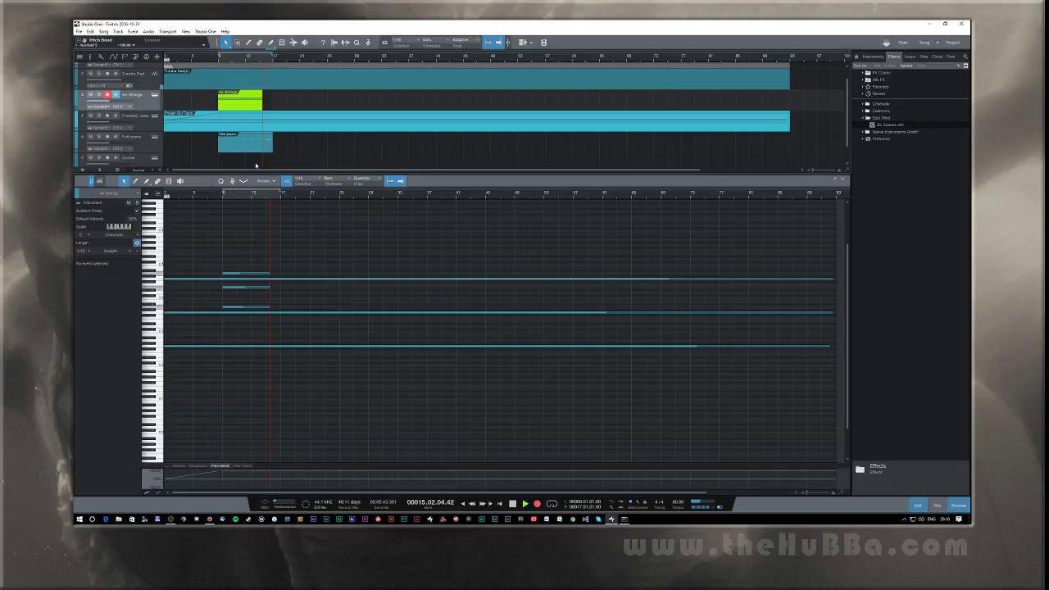
{"action": "key", "text": "space"}
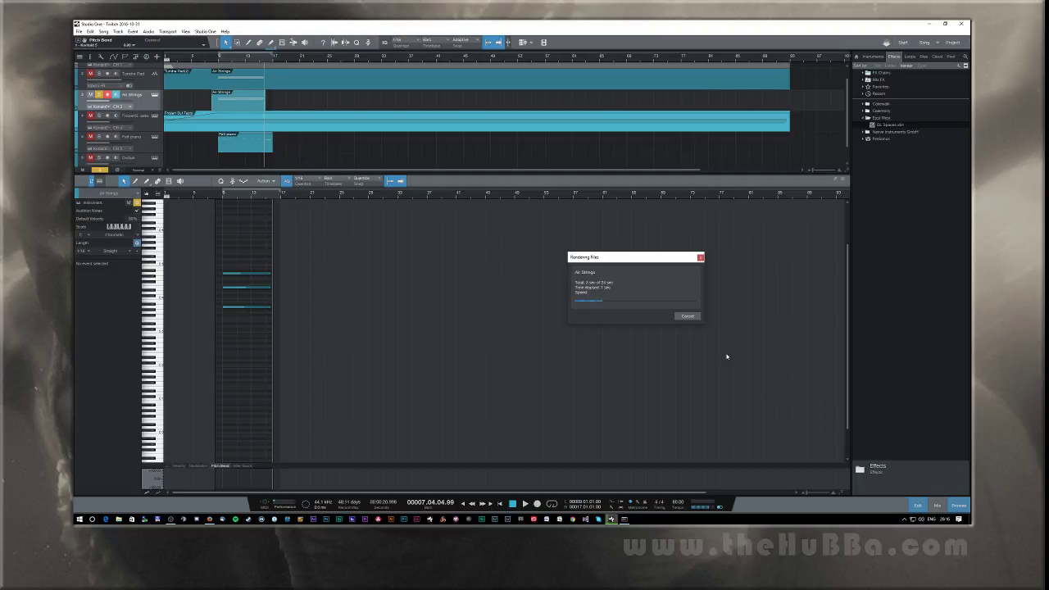
Step: Cancel the Air Strings rendering, trim the clip's start to bar 9 and extend its end to match the other long clips
{"action": "left_click", "coordinate": [688, 316]}
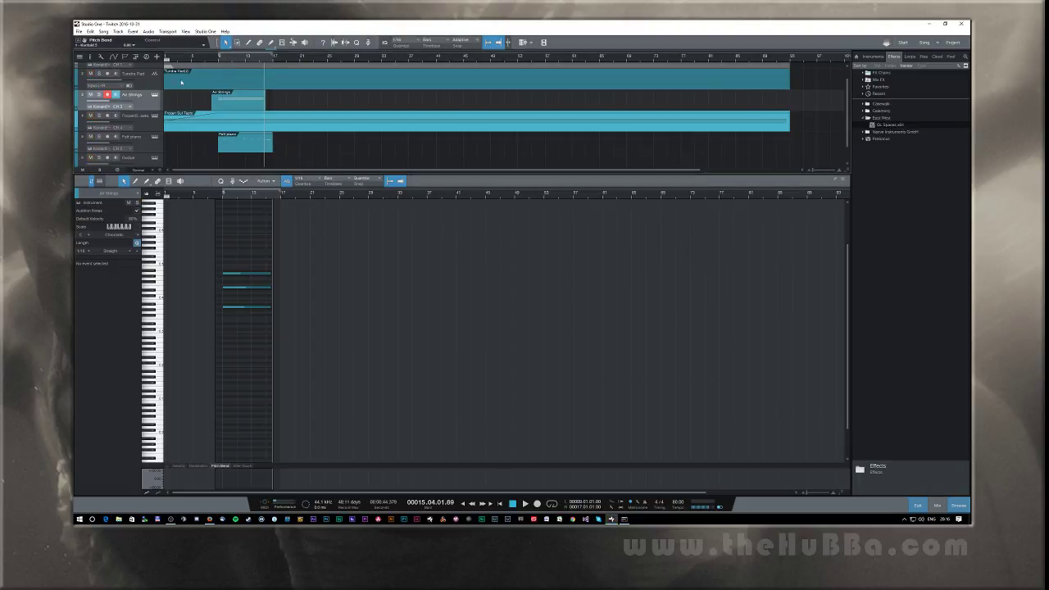
{"action": "left_click_drag", "start_coordinate": [230, 322], "coordinate": [272, 255]}
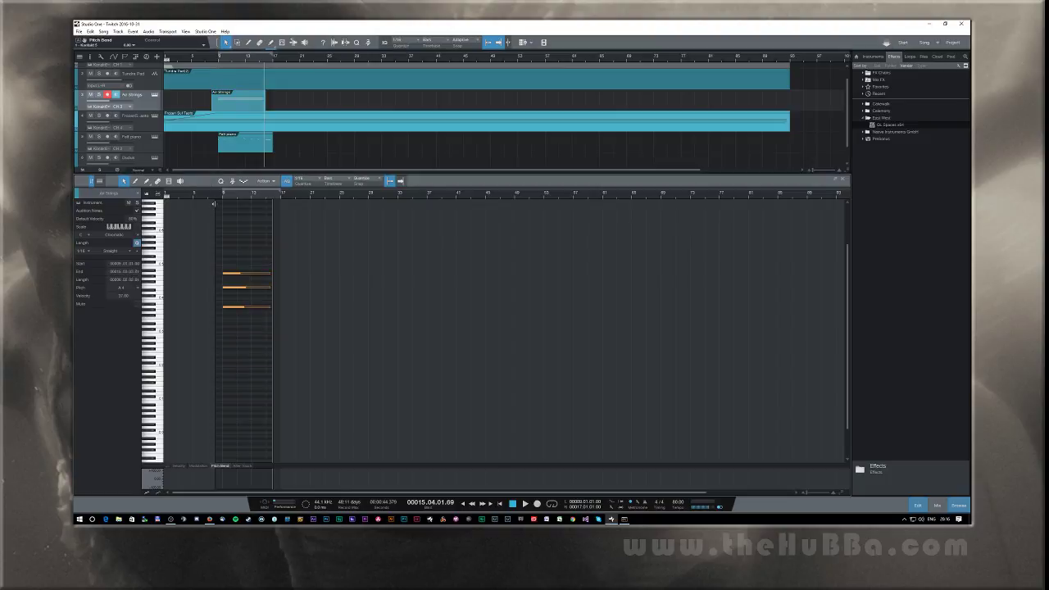
{"action": "left_click_drag", "start_coordinate": [215, 204], "coordinate": [220, 206]}
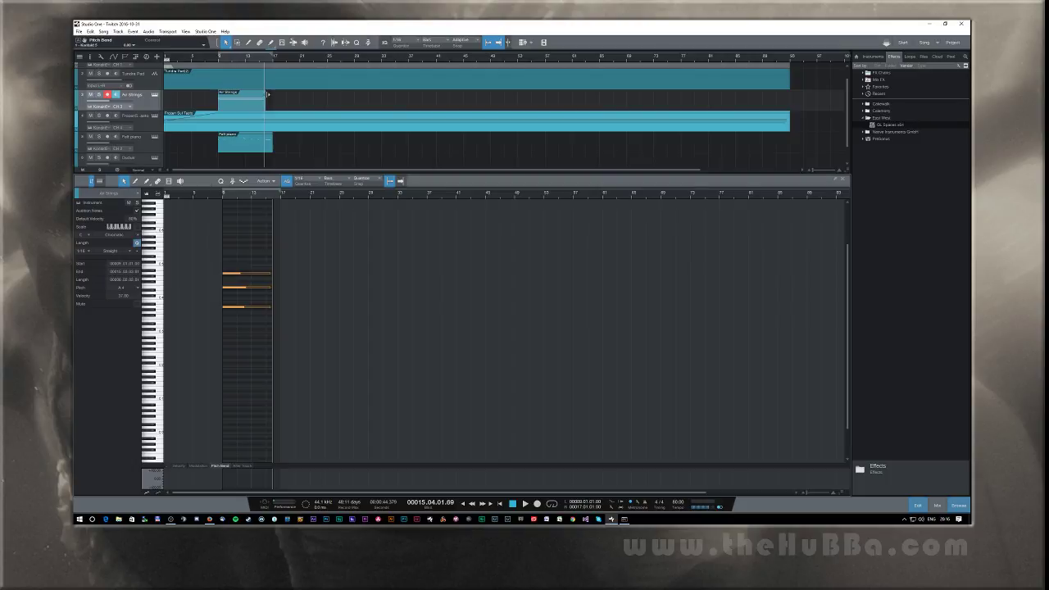
{"action": "left_click_drag", "start_coordinate": [267, 94], "coordinate": [790, 97]}
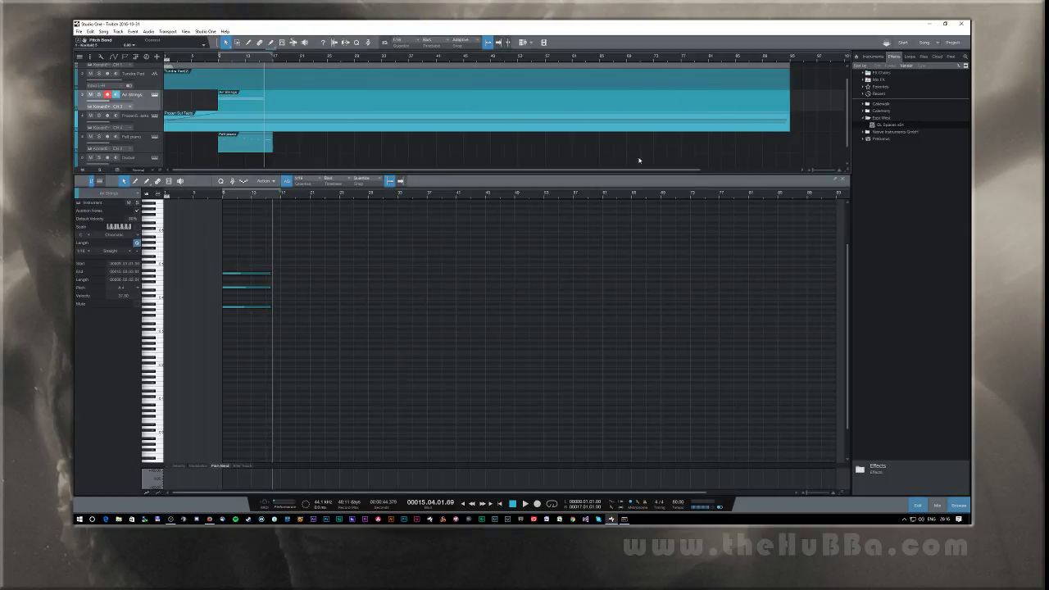
Step: Select all three Air Strings notes and lengthen them to the clip's end
{"action": "left_click_drag", "start_coordinate": [320, 339], "coordinate": [219, 269]}
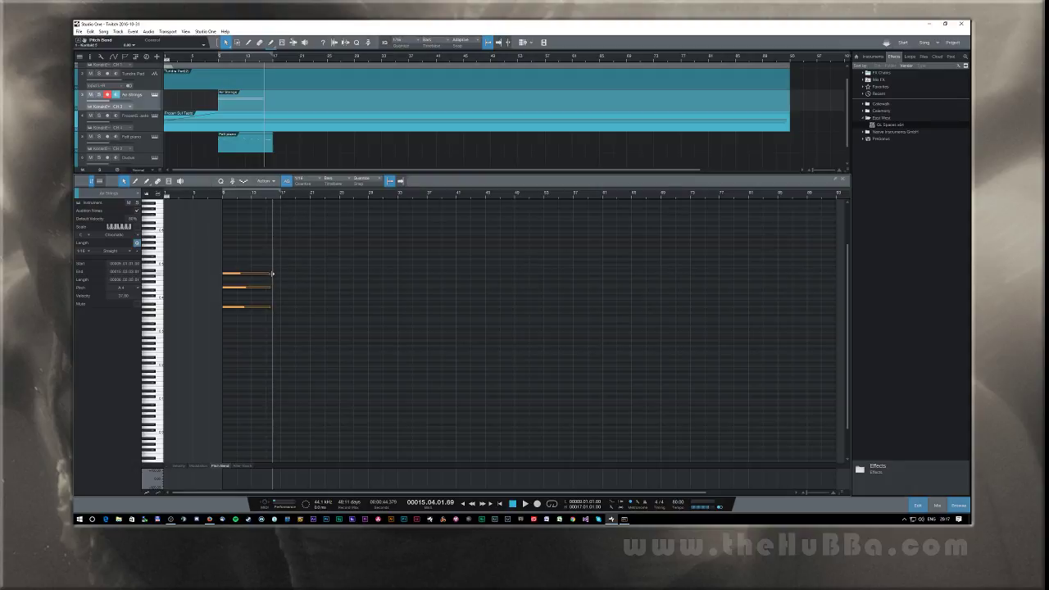
{"action": "left_click_drag", "start_coordinate": [270, 273], "coordinate": [829, 341]}
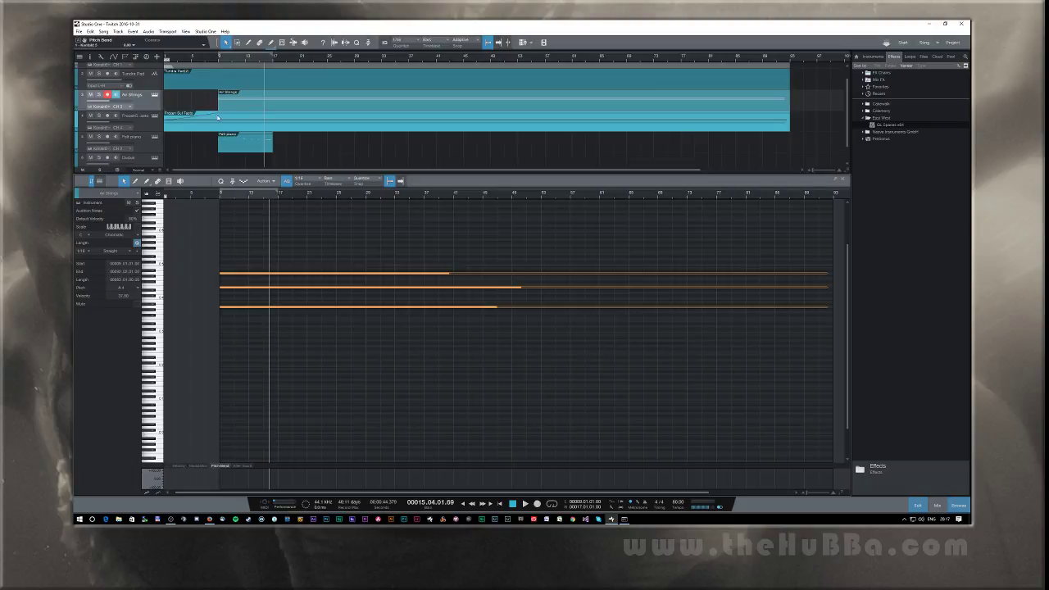
{"action": "left_click", "coordinate": [269, 156]}
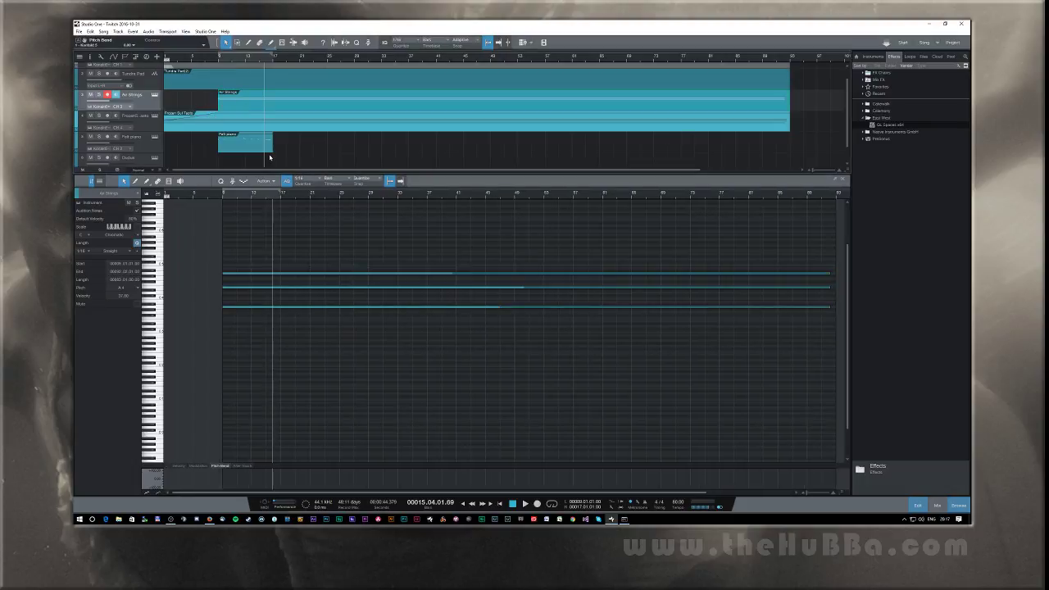
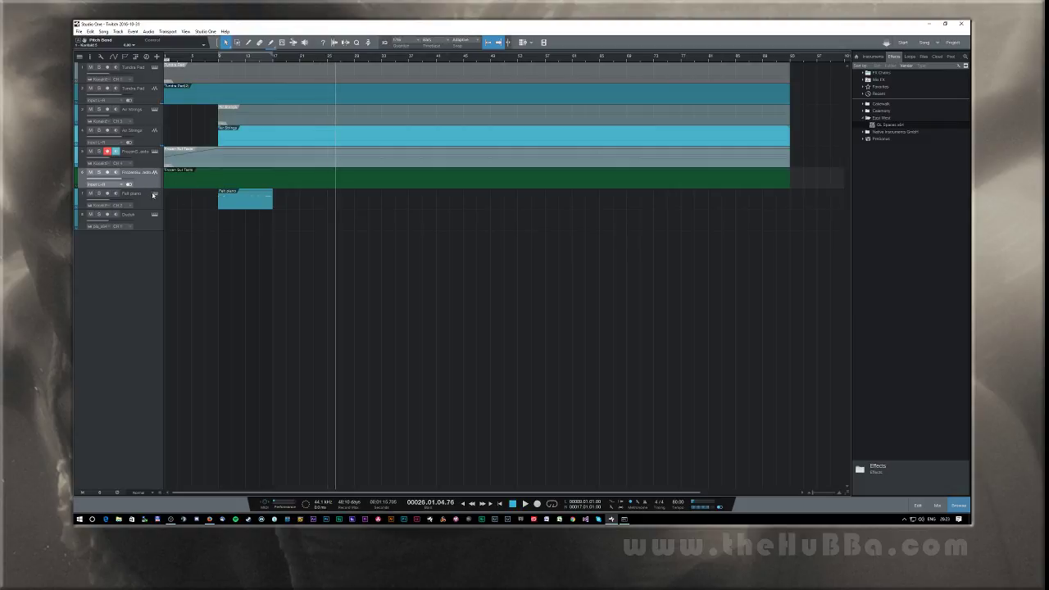
Step: Play the song and inspect the waveform of the rendered Frozen Sul Tasto audio clip in the editor
{"action": "key", "text": "F2"}
{"action": "key", "text": "F3"}
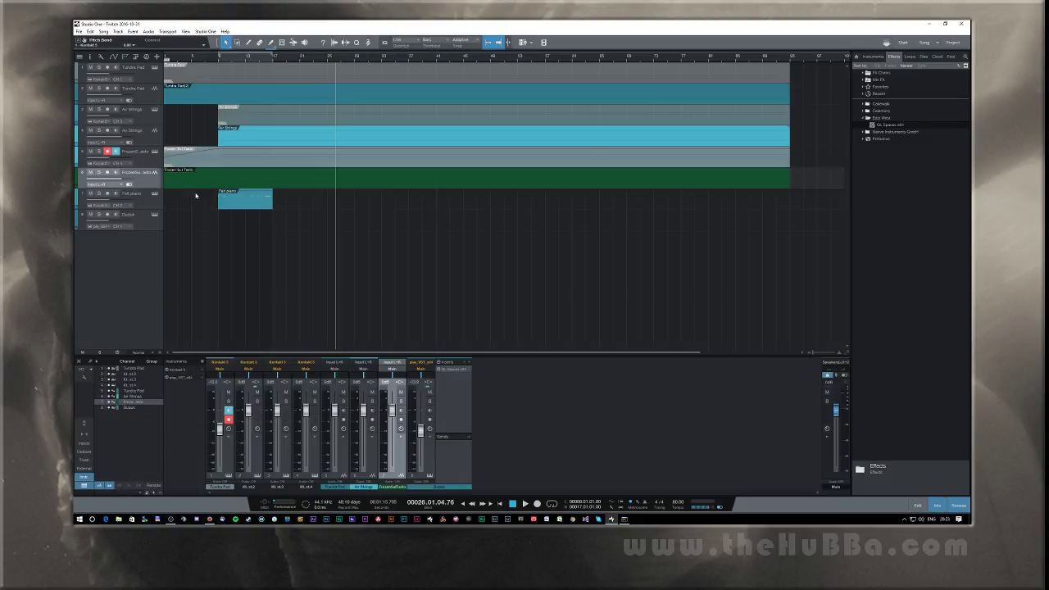
{"action": "key", "text": "space"}
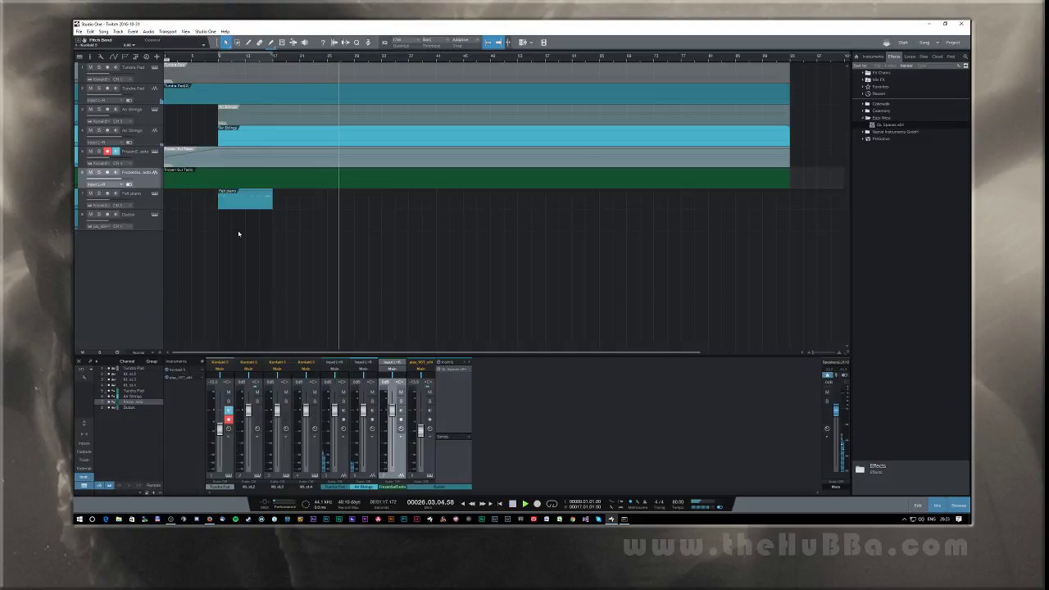
{"action": "left_click", "coordinate": [346, 185]}
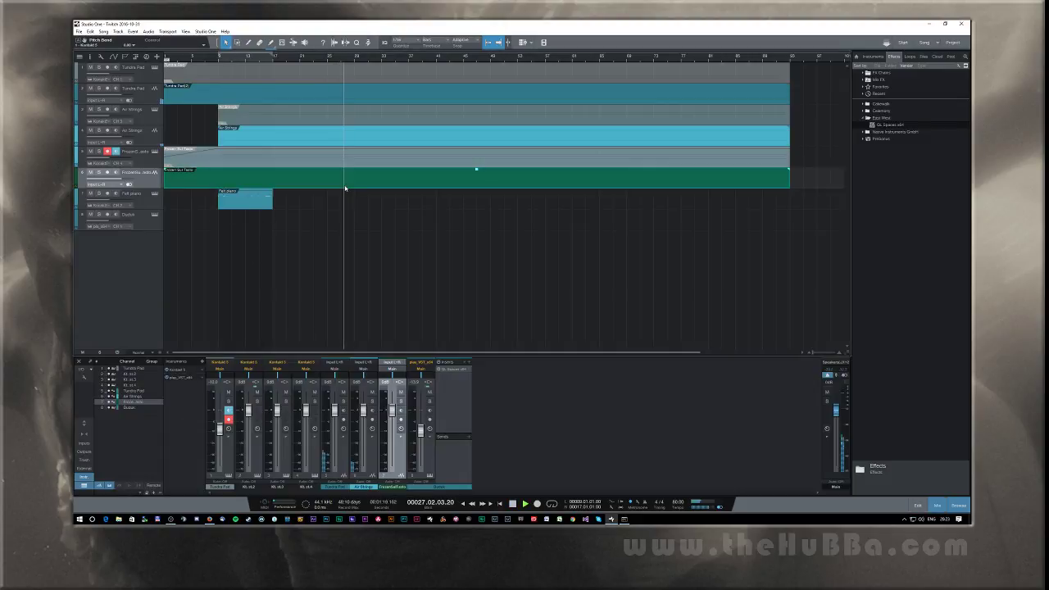
{"action": "double_click", "coordinate": [345, 187]}
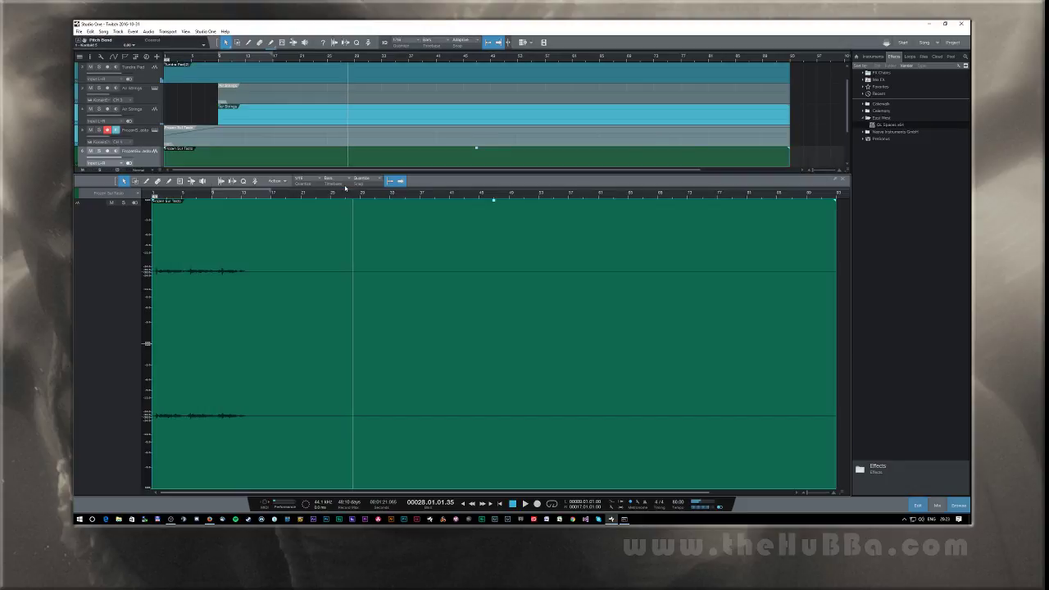
{"action": "left_click", "coordinate": [208, 196]}
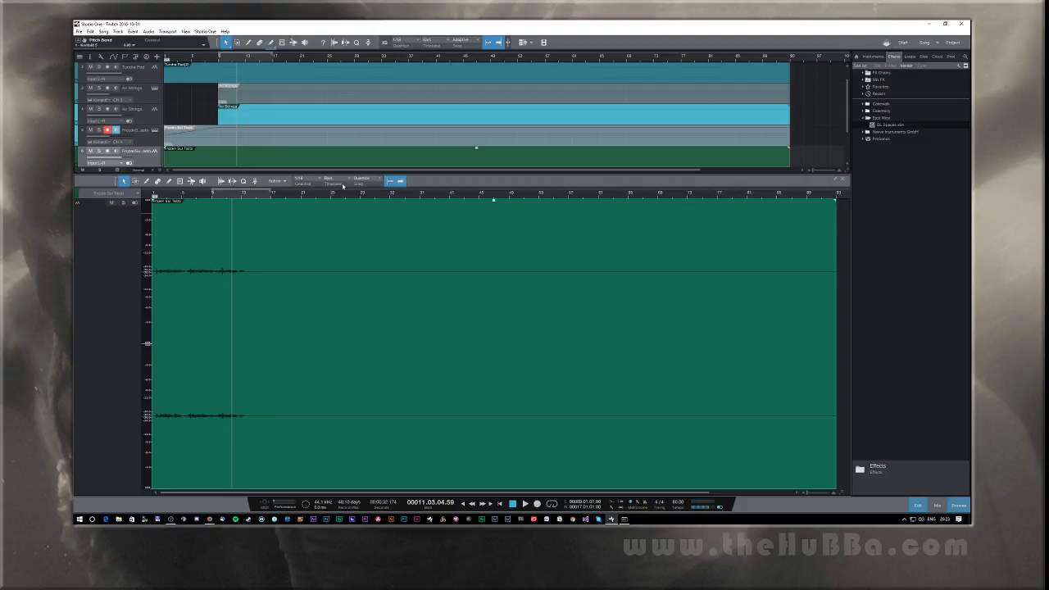
Step: Delete the rendered Frozen Sul Tasto audio clip and remove its audio track
{"action": "key", "text": "F2"}
{"action": "key", "text": "Delete"}
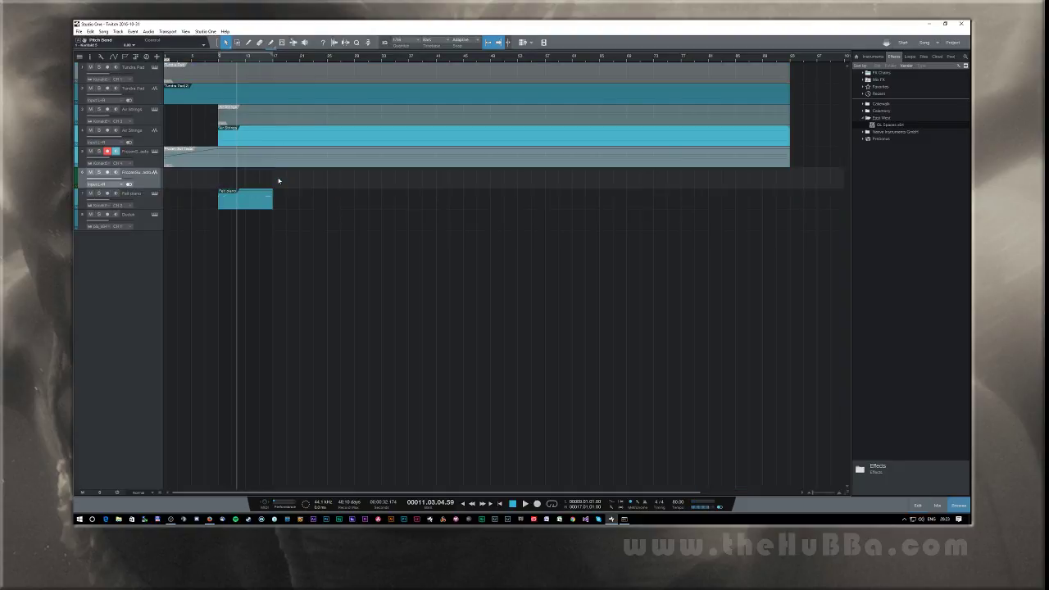
{"action": "right_click", "coordinate": [156, 186]}
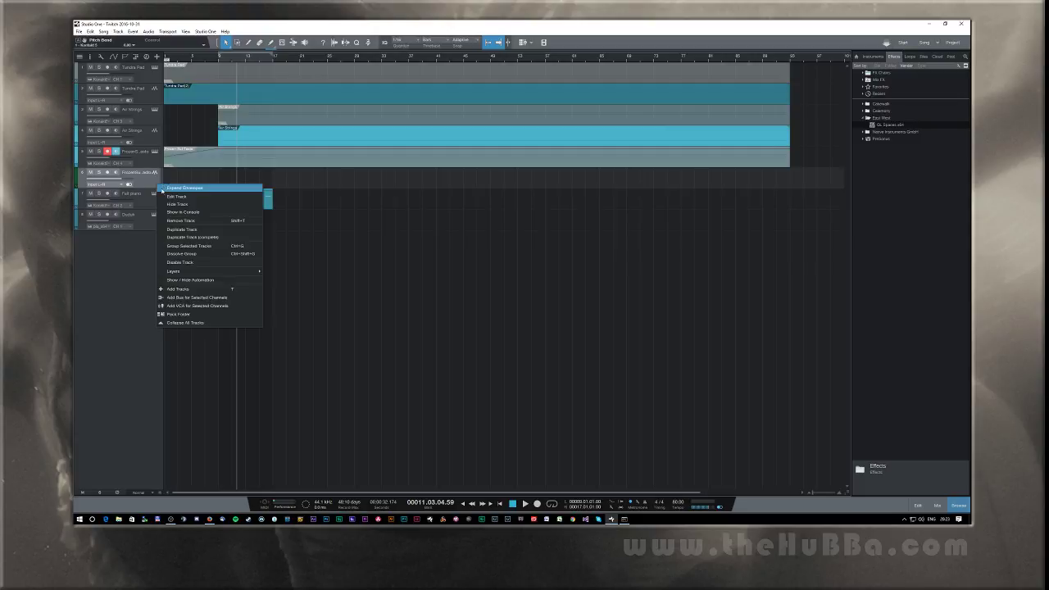
{"action": "left_click", "coordinate": [193, 223]}
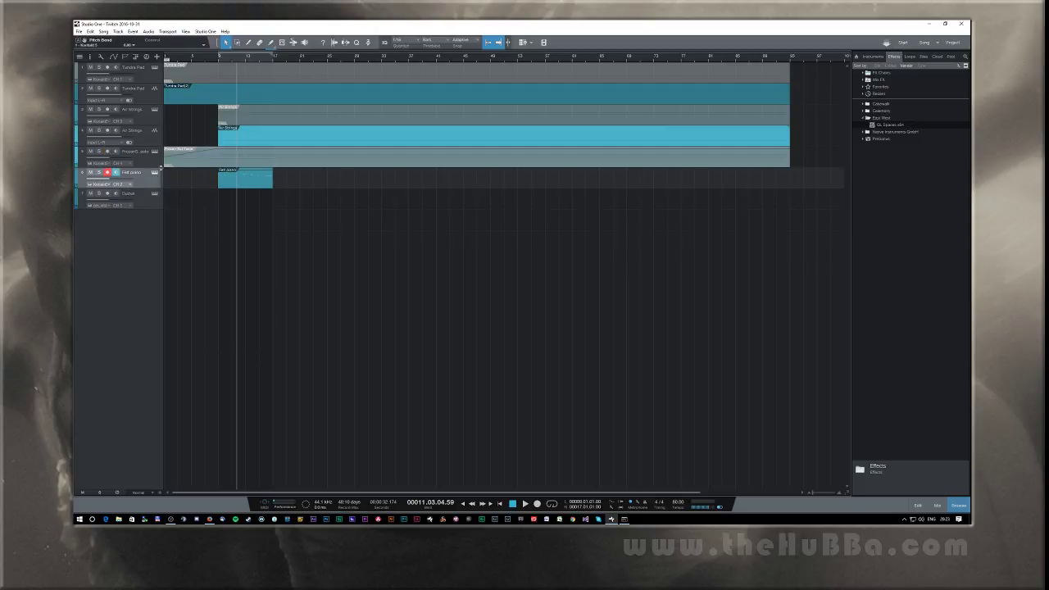
Step: Unmute the original Frozen Sul Tasto instrument clip with the Mute tool and return to the Arrow tool
{"action": "left_click", "coordinate": [280, 47]}
{"action": "left_click", "coordinate": [271, 156]}
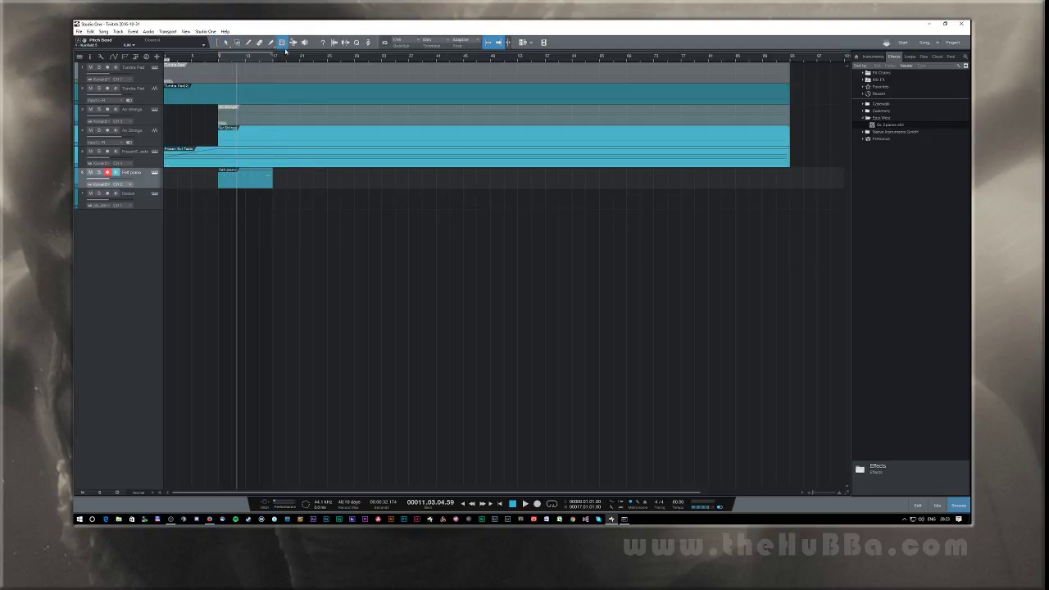
{"action": "left_click", "coordinate": [225, 42]}
Step: Check the Frozen Strings - Super Sul Tasto patch in Kontakt with its track selected, and close the instrument window
{"action": "left_click", "coordinate": [154, 151]}
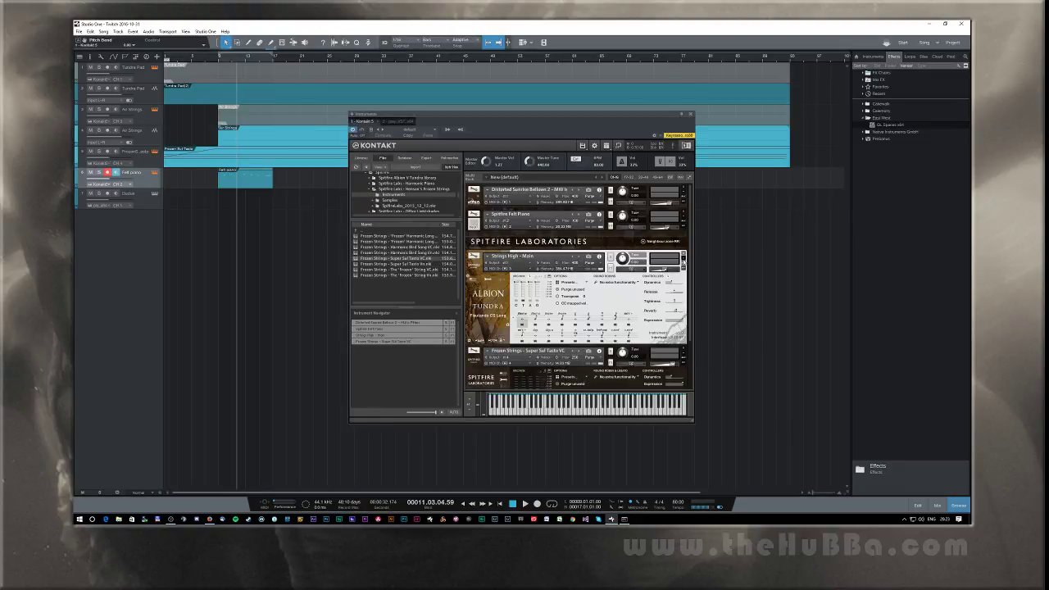
{"action": "scroll", "coordinate": [684, 278], "scroll_direction": "down", "scroll_amount": 2}
{"action": "scroll", "coordinate": [639, 300], "scroll_direction": "down", "scroll_amount": 1}
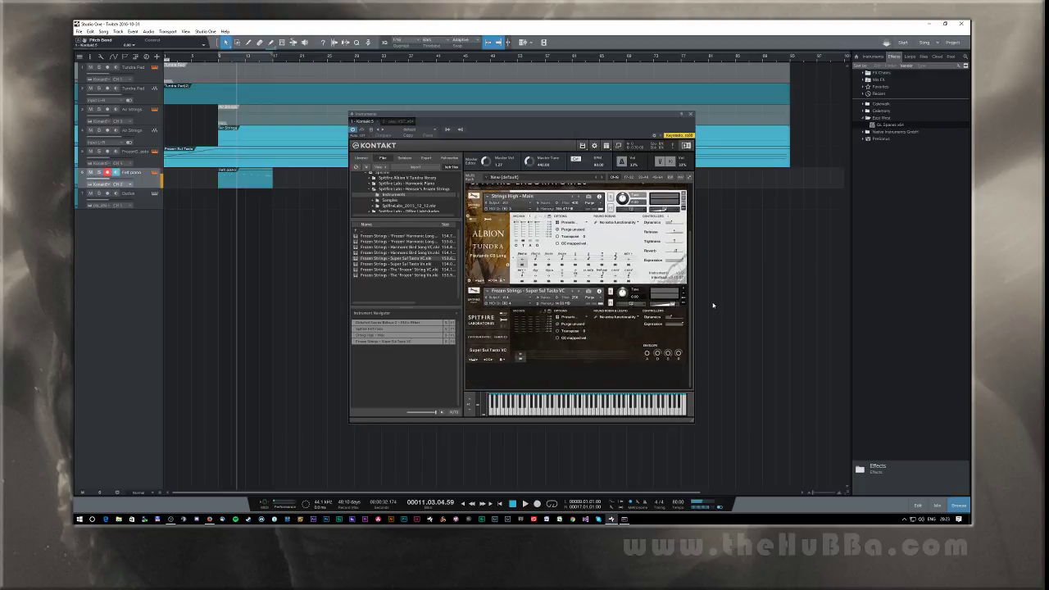
{"action": "left_click", "coordinate": [143, 165]}
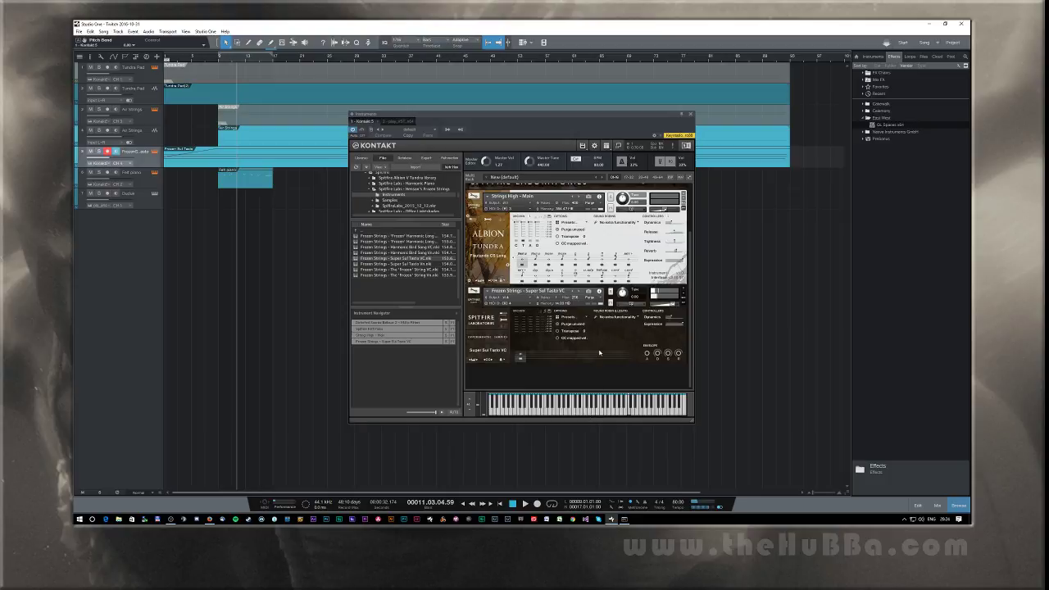
{"action": "left_click", "coordinate": [689, 115]}
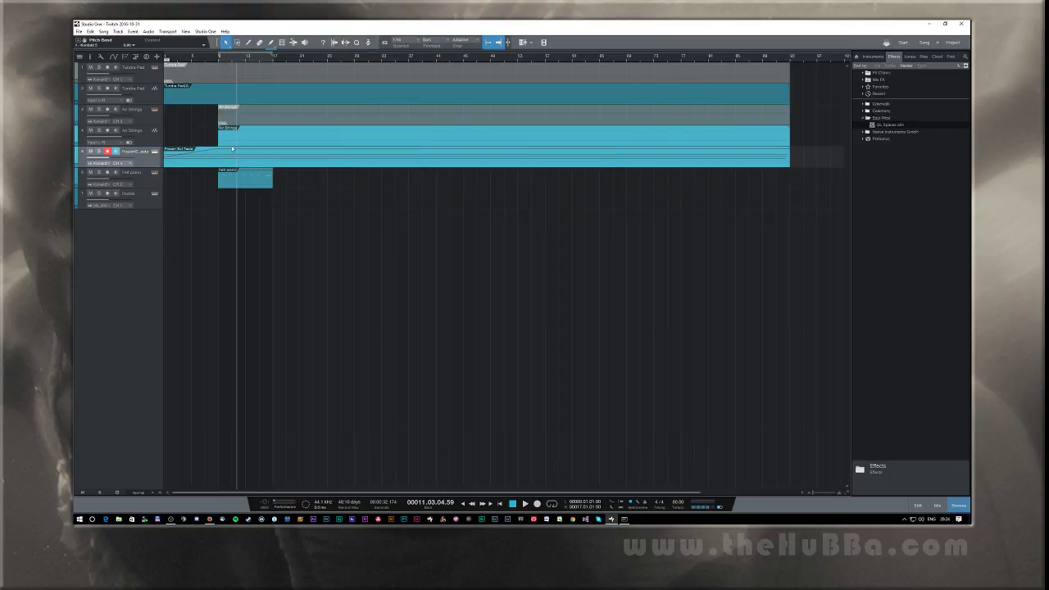
Step: Open the Frozen Sul Tasto clip for editing and shorten its three notes to end at about bar 11
{"action": "double_click", "coordinate": [284, 162]}
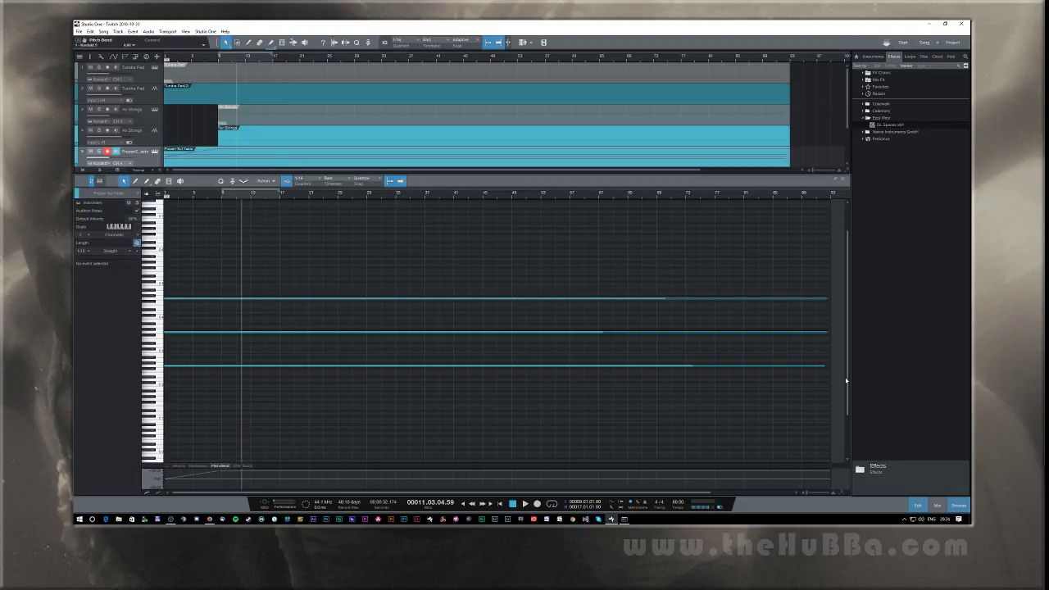
{"action": "left_click_drag", "start_coordinate": [889, 239], "coordinate": [885, 246]}
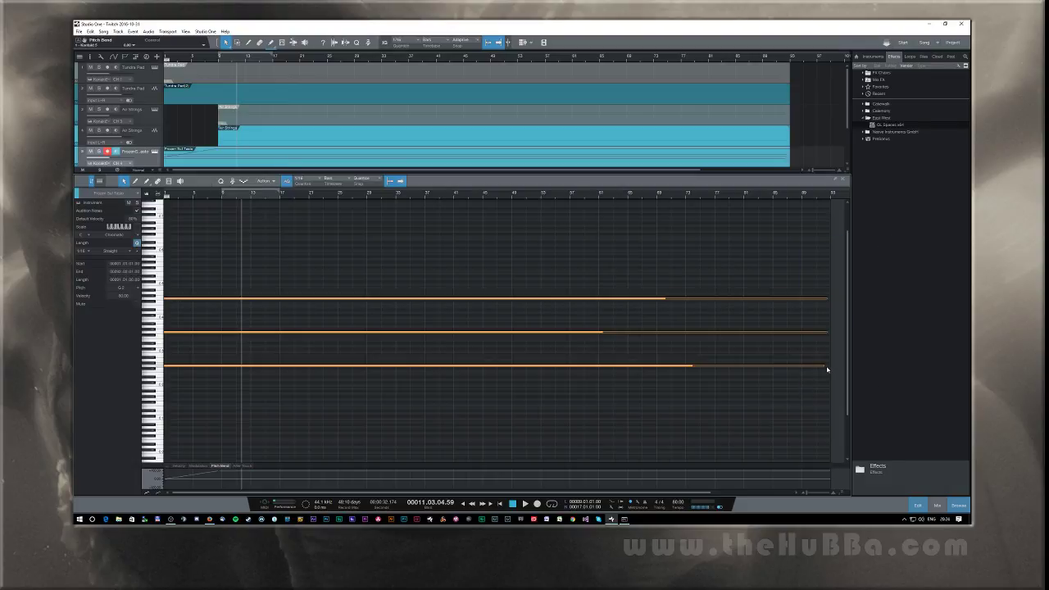
{"action": "left_click_drag", "start_coordinate": [825, 367], "coordinate": [248, 381]}
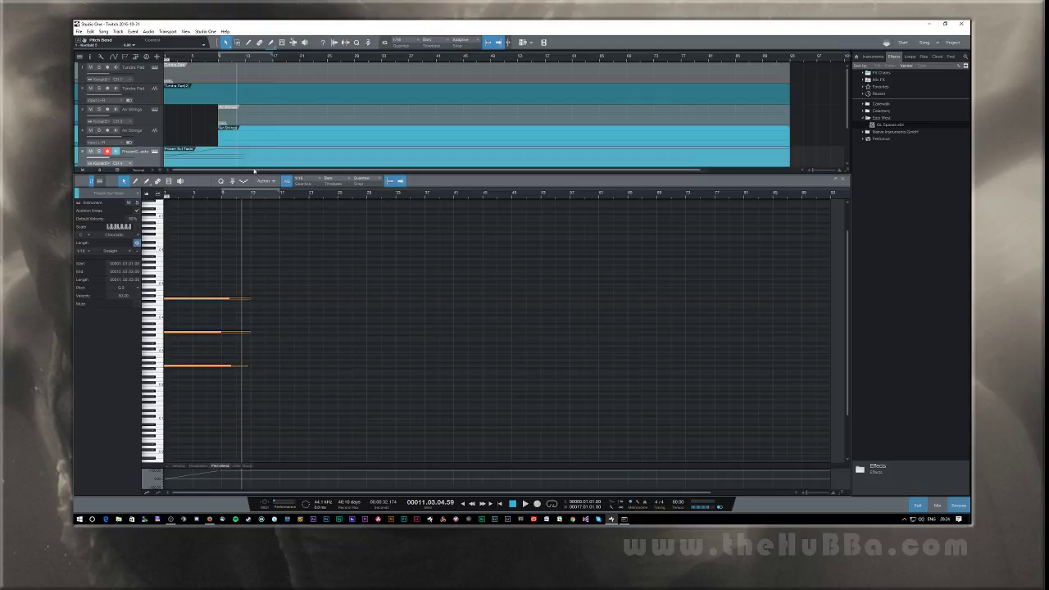
{"action": "left_click_drag", "start_coordinate": [257, 174], "coordinate": [257, 250]}
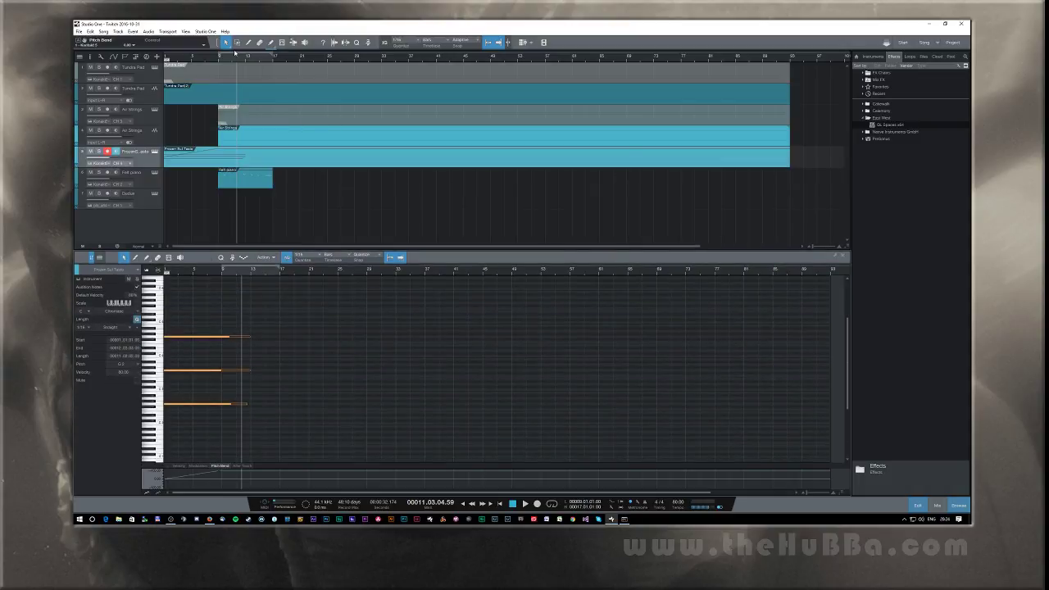
{"action": "left_click", "coordinate": [219, 58]}
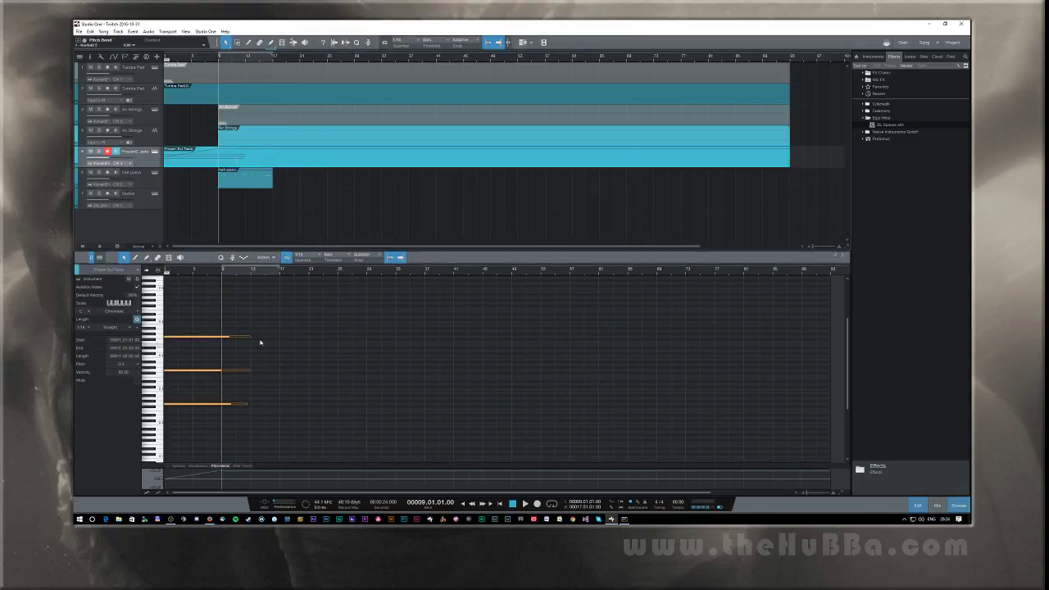
{"action": "left_click_drag", "start_coordinate": [245, 343], "coordinate": [237, 341]}
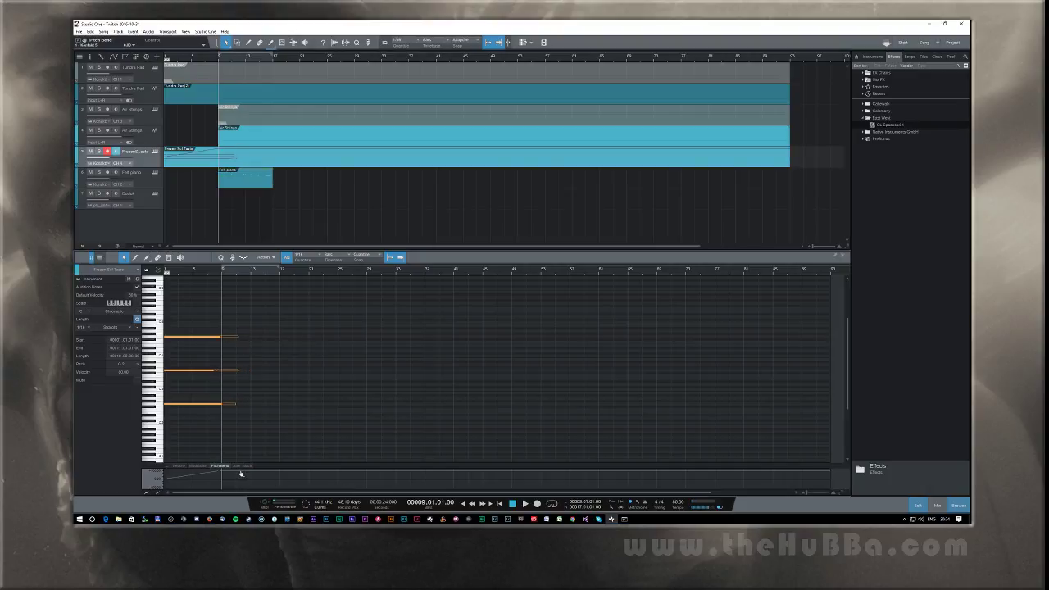
Step: Duplicate the three-note Frozen Sul Tasto chord along the clip until it is filled with eight repeats, undoing the surplus copy
{"action": "key", "text": "d"}
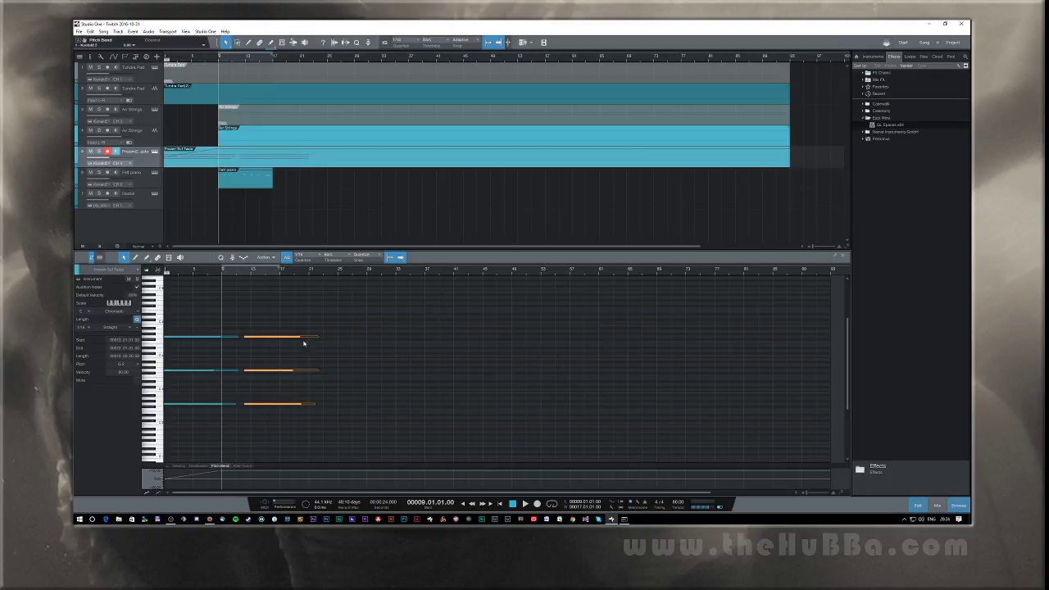
{"action": "left_click_drag", "start_coordinate": [299, 317], "coordinate": [353, 453]}
{"action": "key", "text": "d"}
{"action": "key", "text": "d"}
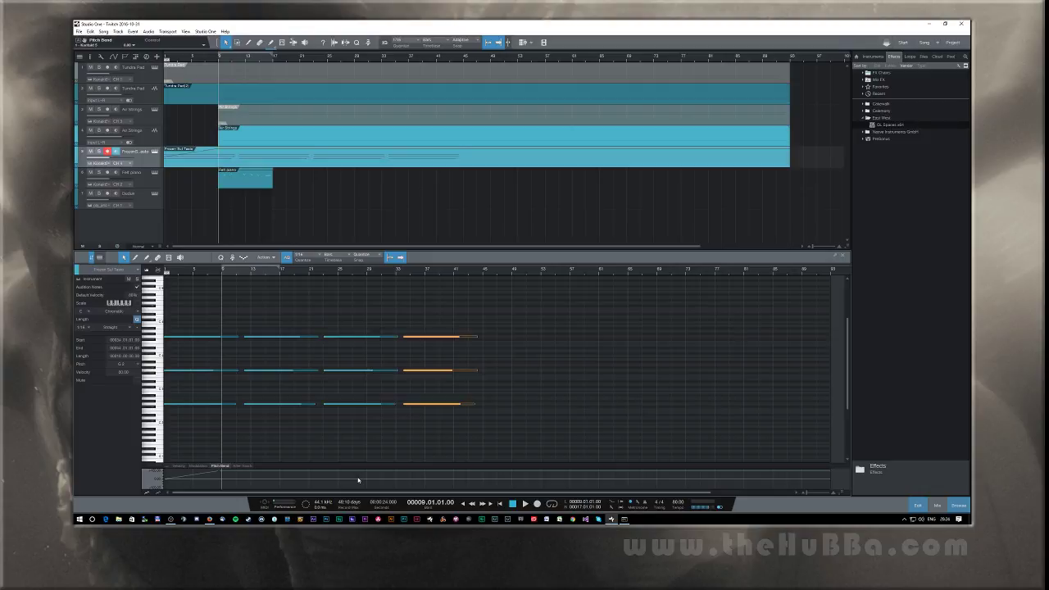
{"action": "key", "text": "d"}
{"action": "key", "text": "d"}
{"action": "key", "text": "d"}
{"action": "key", "text": "d"}
{"action": "key", "text": "d"}
{"action": "key", "text": "ctrl+z"}
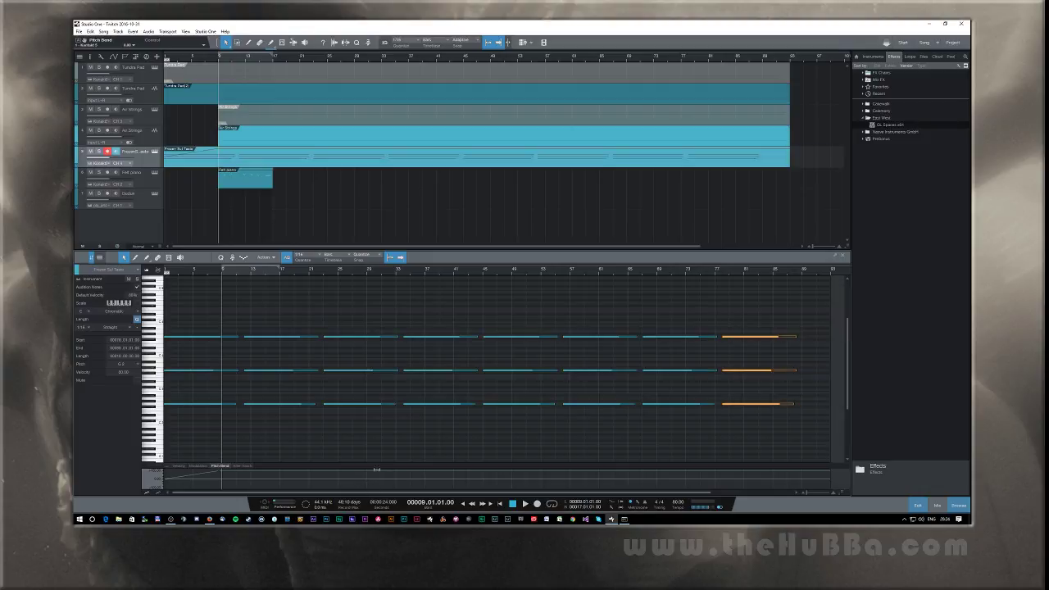
Step: Play the arrangement from the beginning to about bar 17, with the mixer open to check the channel levels
{"action": "key", "text": "Home"}
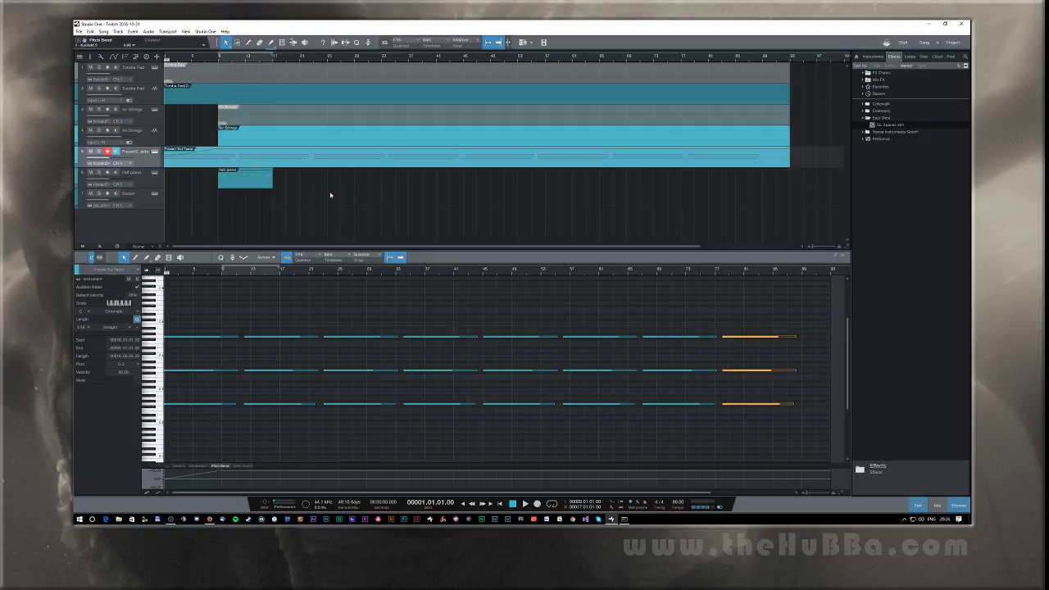
{"action": "key", "text": "space"}
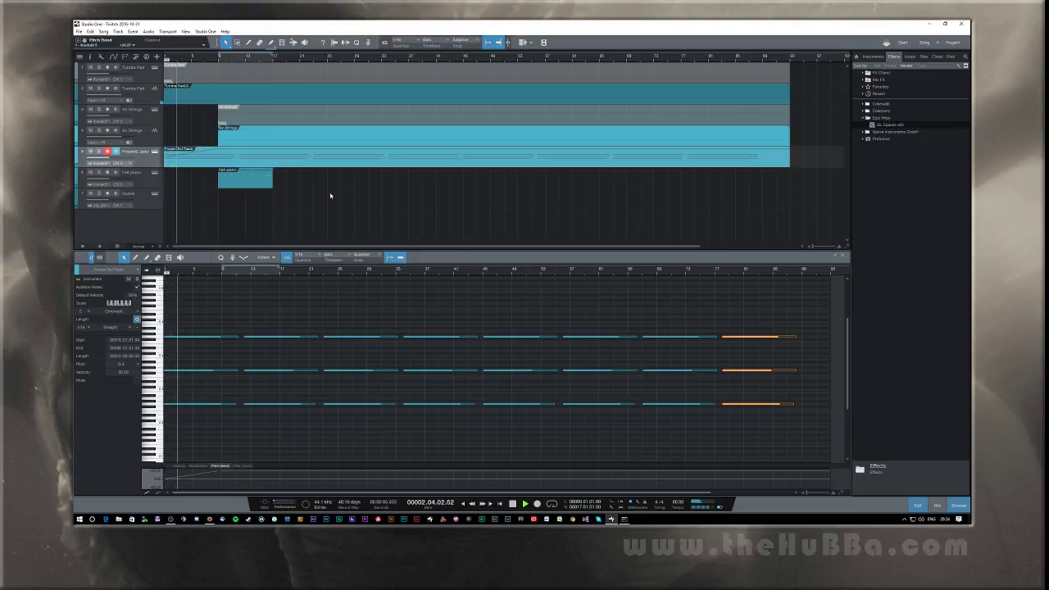
{"action": "key", "text": "F3"}
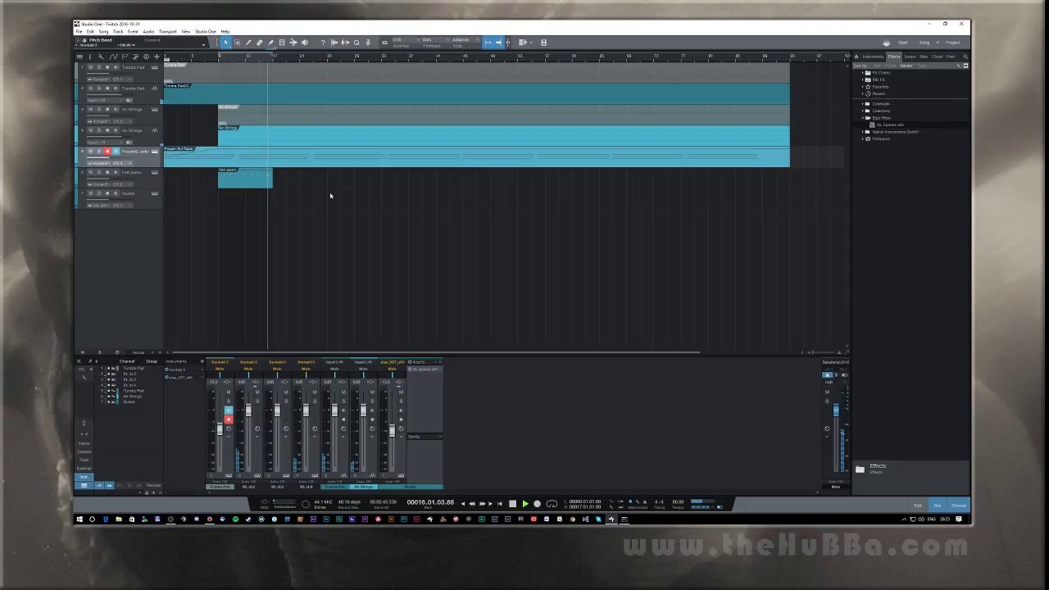
{"action": "key", "text": "space"}
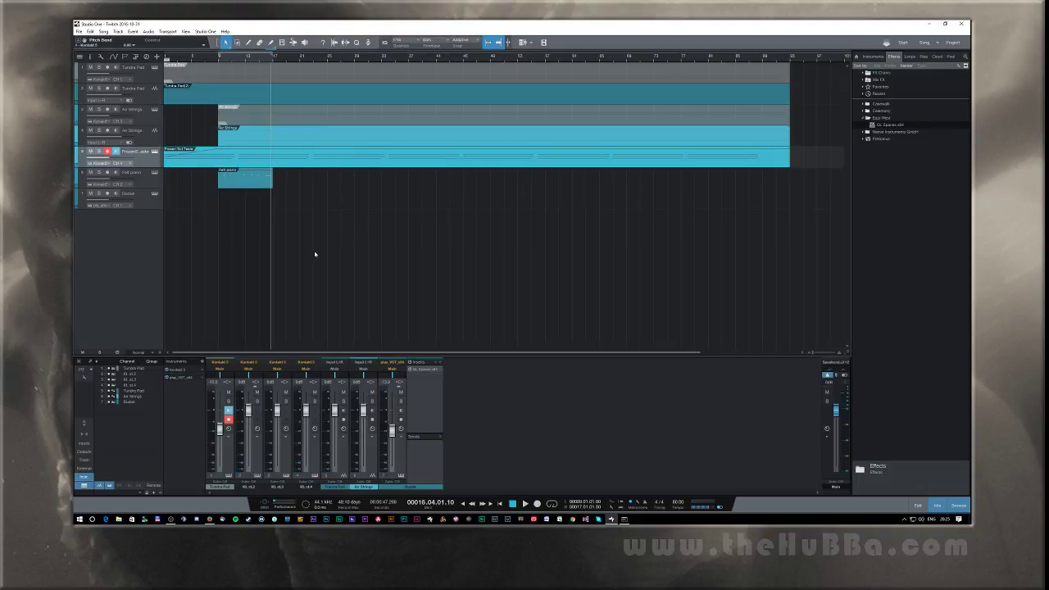
Step: Bounce the Frozen Sul Tasto clip to a new audio track, inspect the rendered waveform, and close the editor and mixer
{"action": "key", "text": "ctrl+b"}
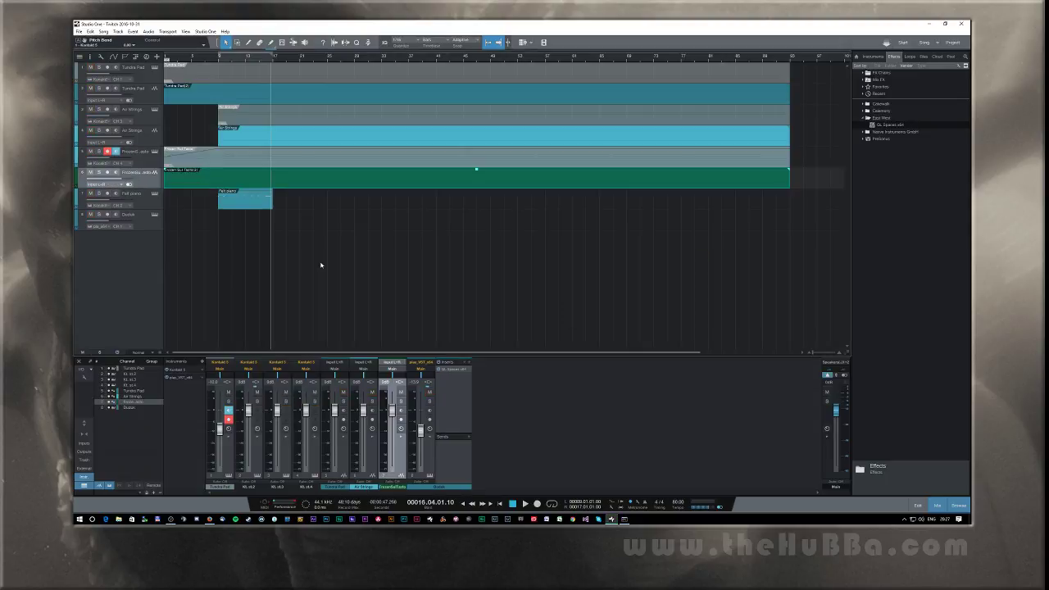
{"action": "key", "text": "space"}
{"action": "double_click", "coordinate": [287, 186]}
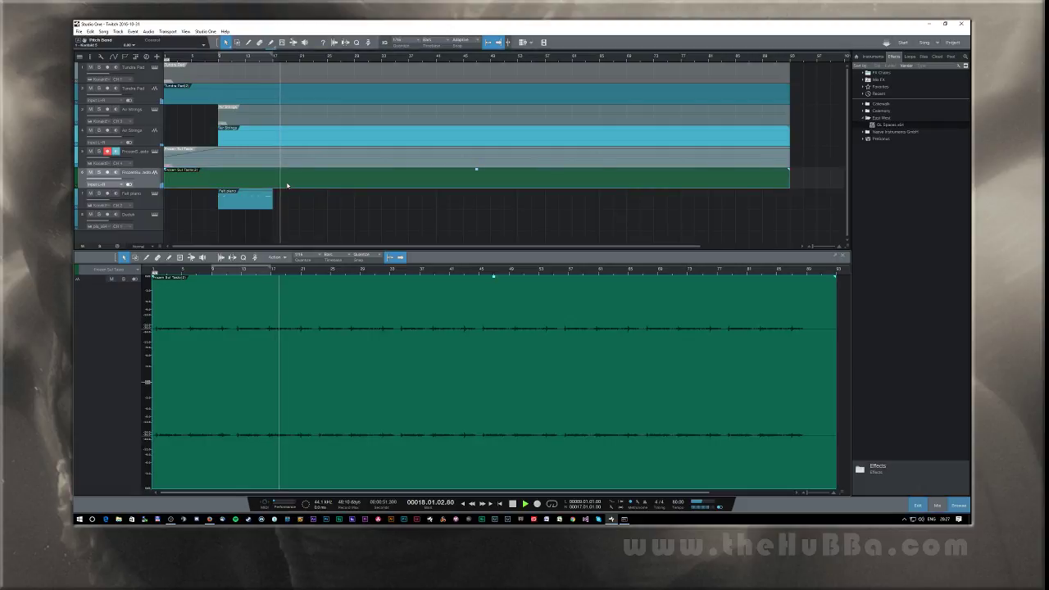
{"action": "key", "text": "space"}
{"action": "key", "text": "Home"}
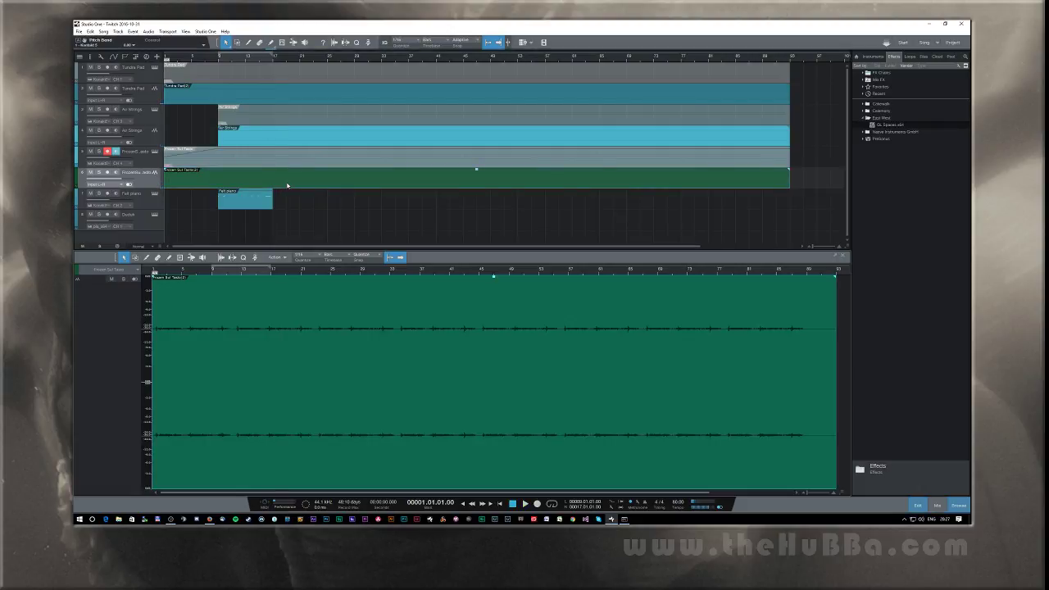
{"action": "scroll", "coordinate": [307, 149], "scroll_direction": "down", "scroll_amount": 1}
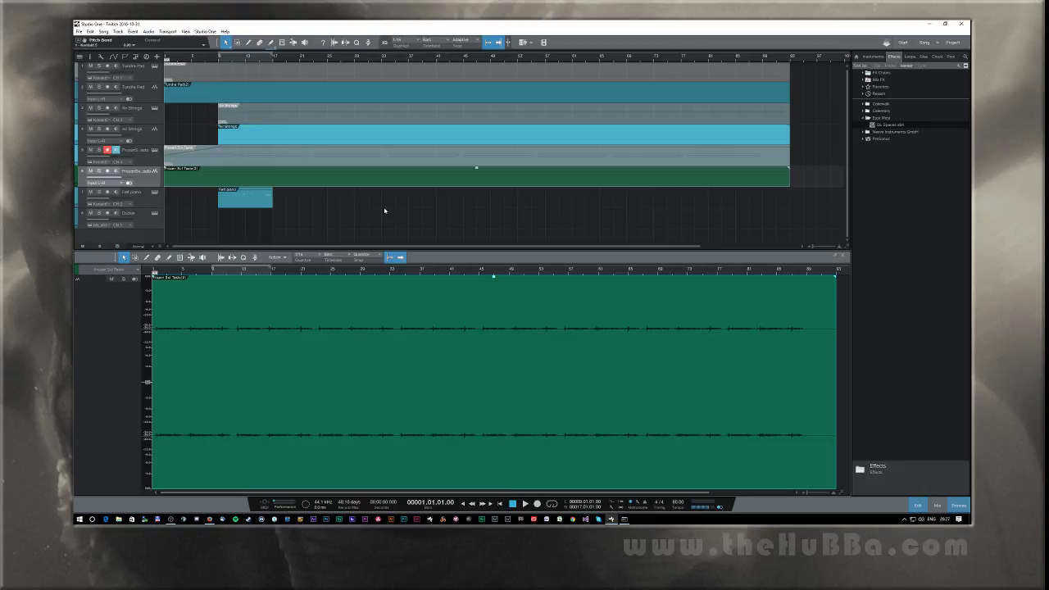
{"action": "key", "text": "F3"}
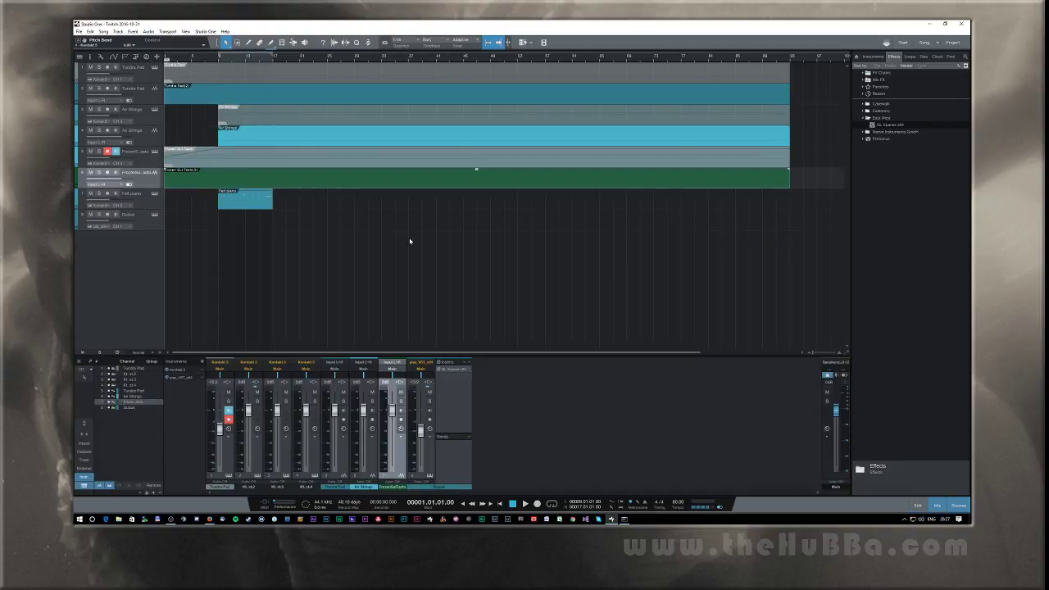
{"action": "key", "text": "F3"}
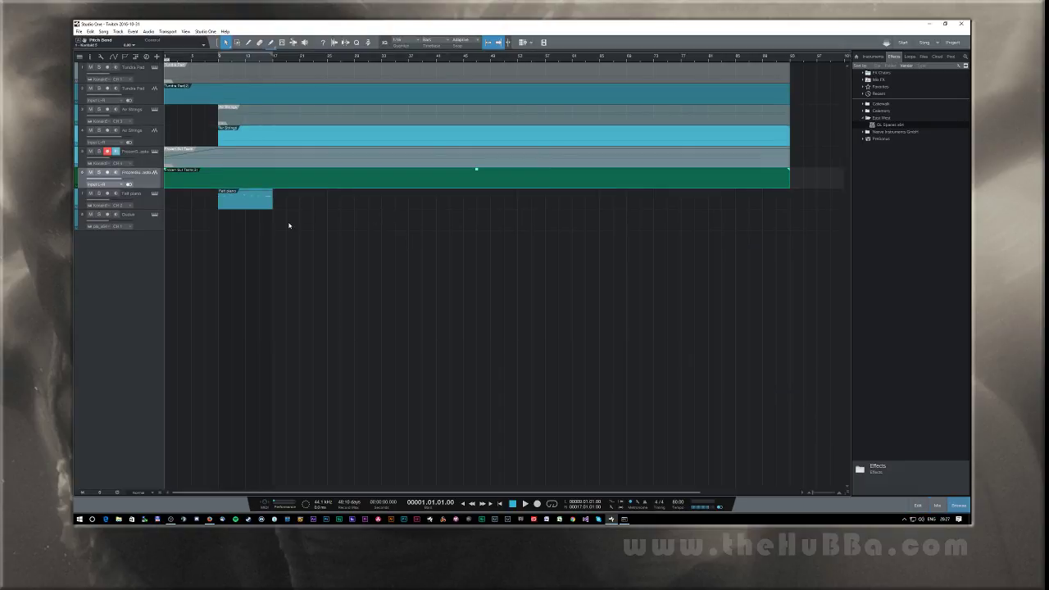
Step: Rehearse a part on the Duduk track over the arrangement and record it from bar 9 to about bar 28
{"action": "left_click", "coordinate": [143, 229]}
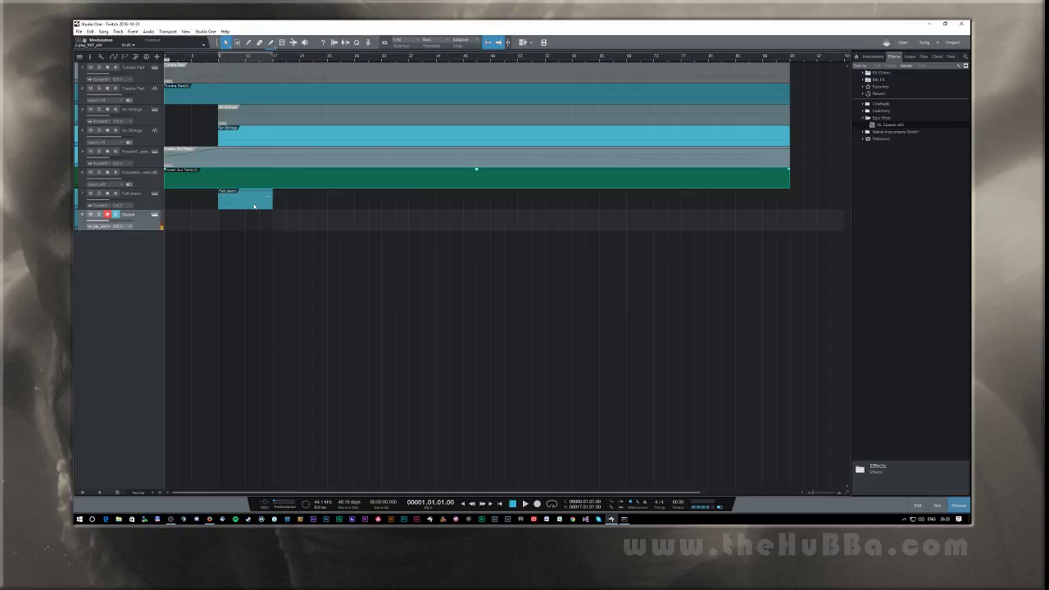
{"action": "key", "text": "space"}
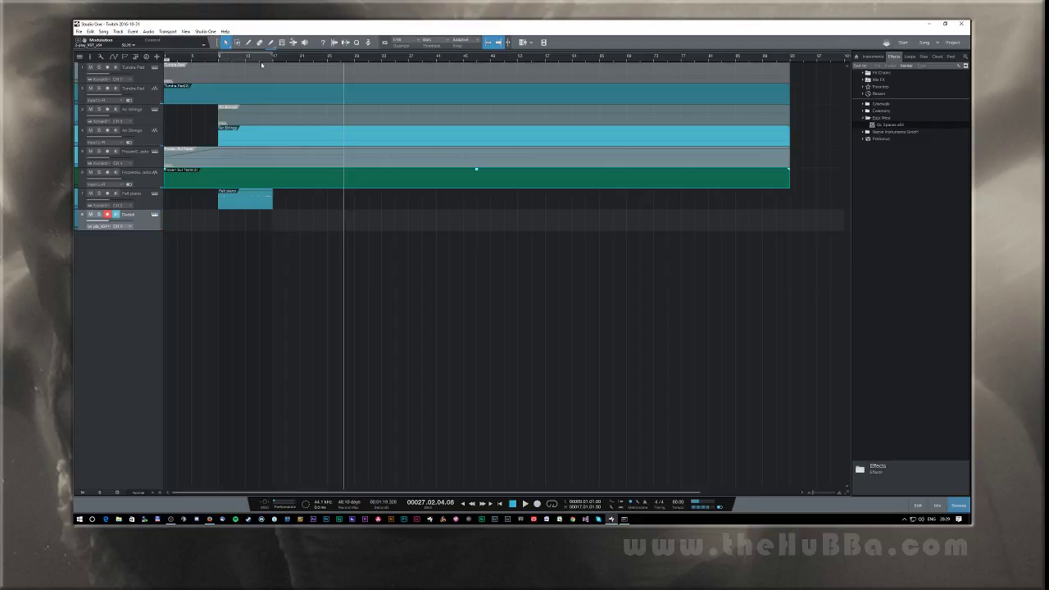
{"action": "key", "text": "KP_1"}
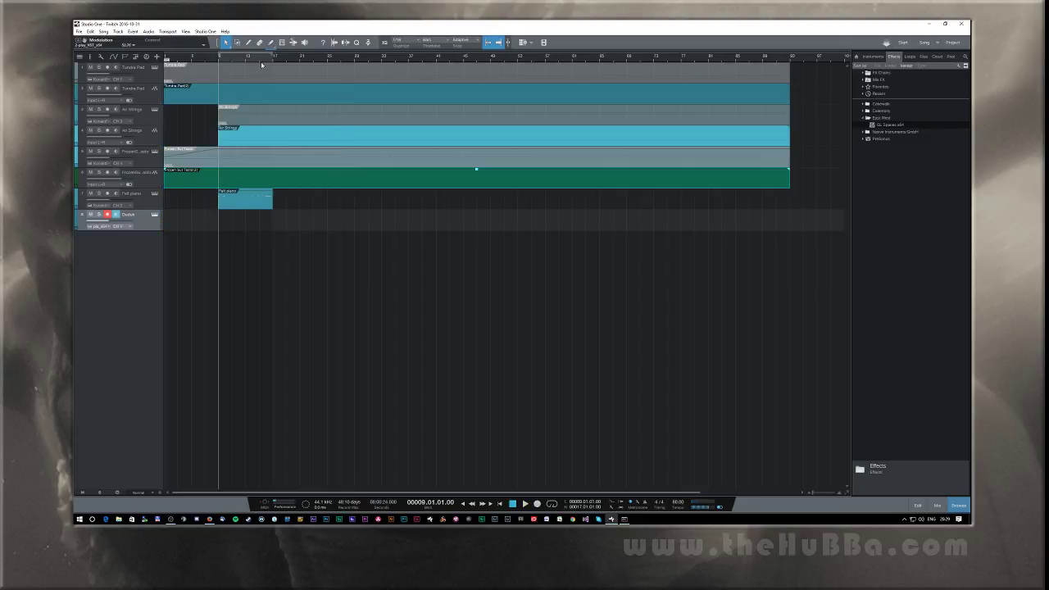
{"action": "key", "text": "KP_2"}
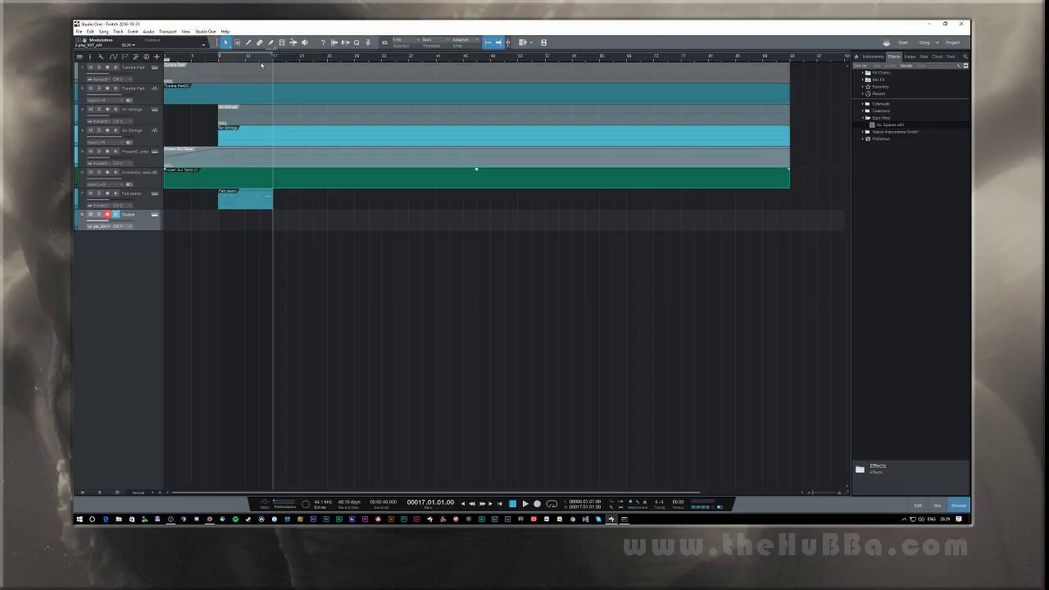
{"action": "key", "text": "KP_1"}
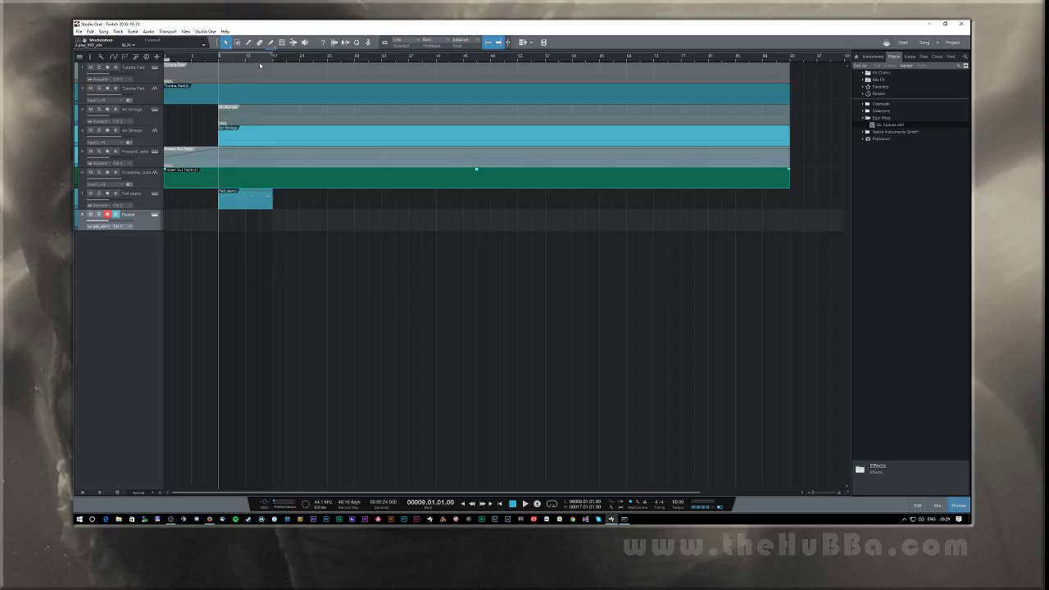
{"action": "key", "text": "KP_Multiply"}
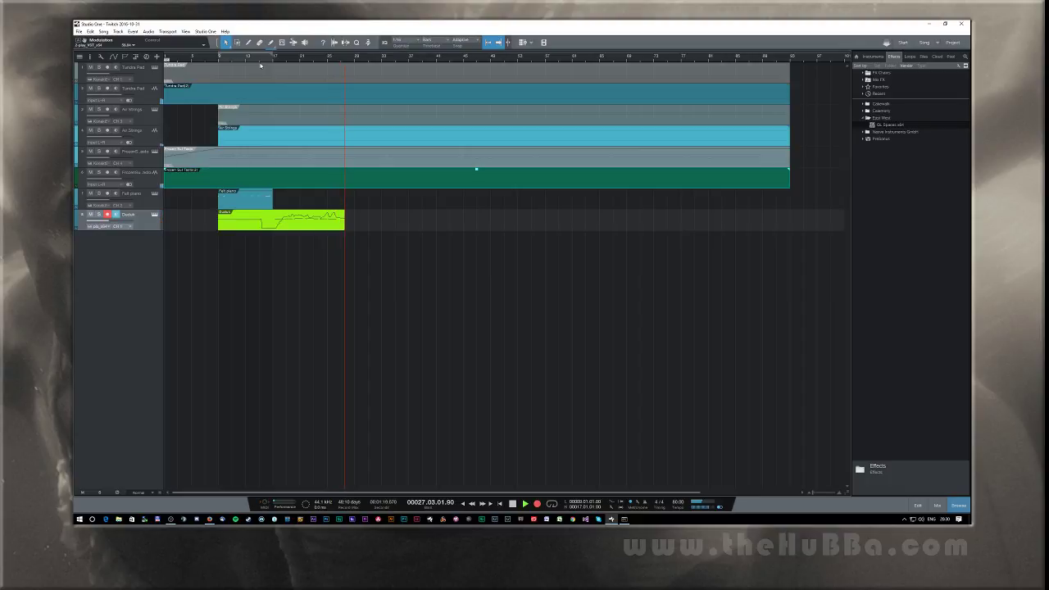
{"action": "key", "text": "space"}
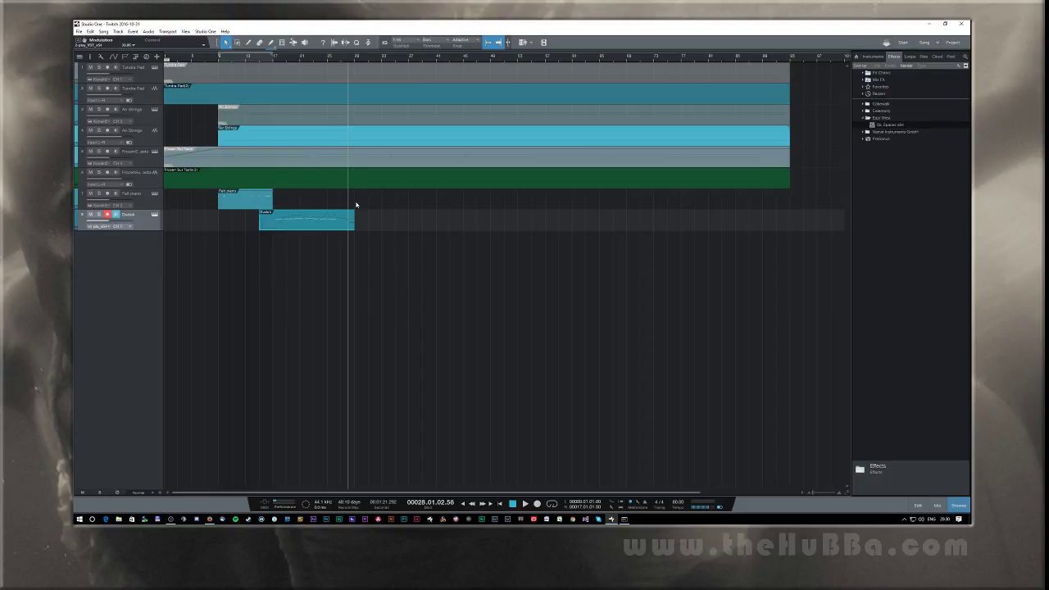
Step: Show the marker track and insert a marker named "Drum start" at bar 29
{"action": "left_click", "coordinate": [356, 59]}
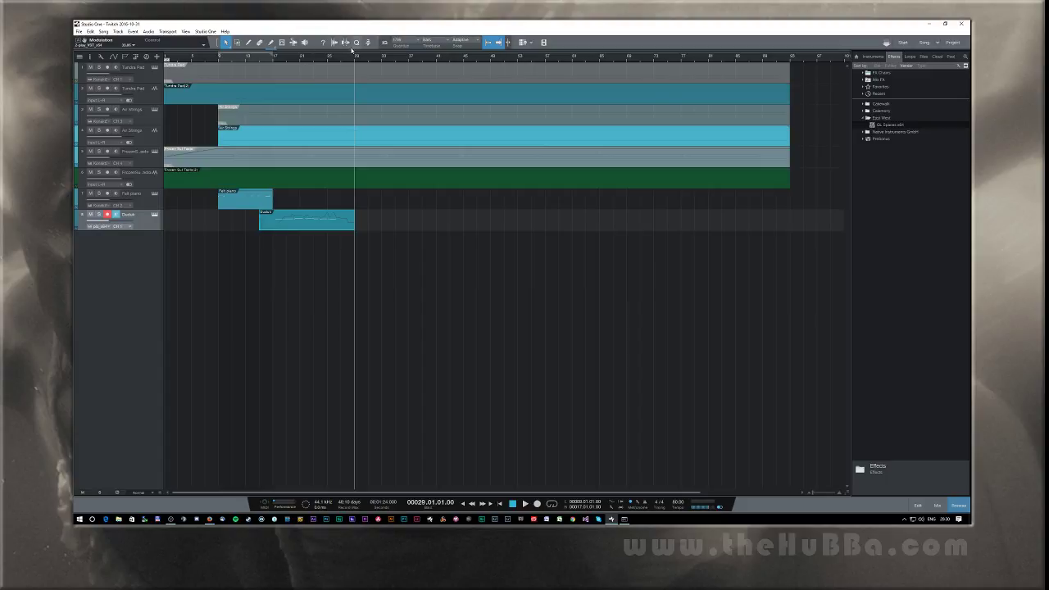
{"action": "left_click", "coordinate": [125, 57]}
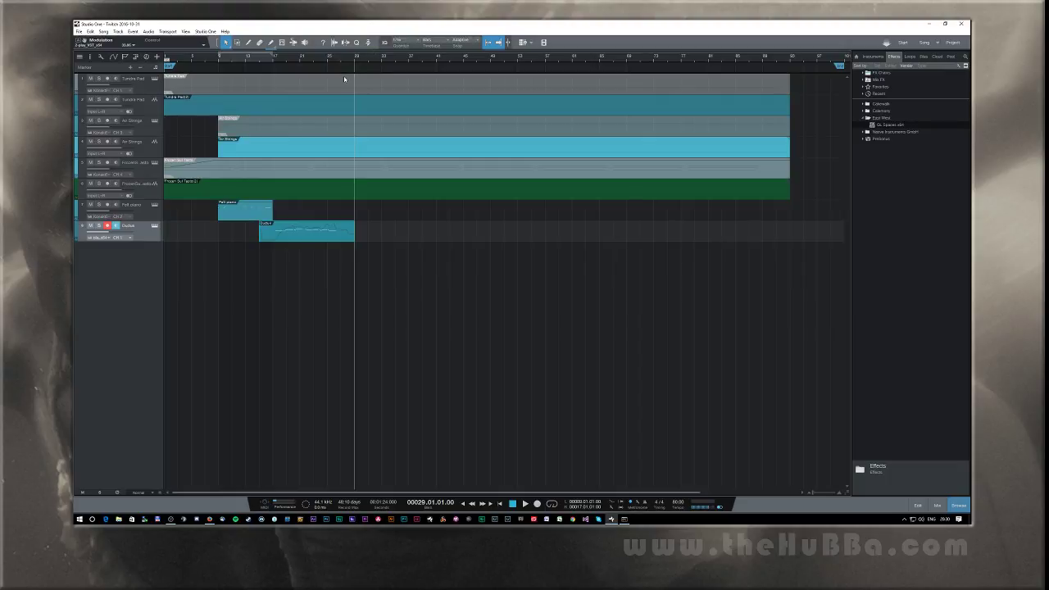
{"action": "key", "text": "Insert"}
{"action": "double_click", "coordinate": [357, 66]}
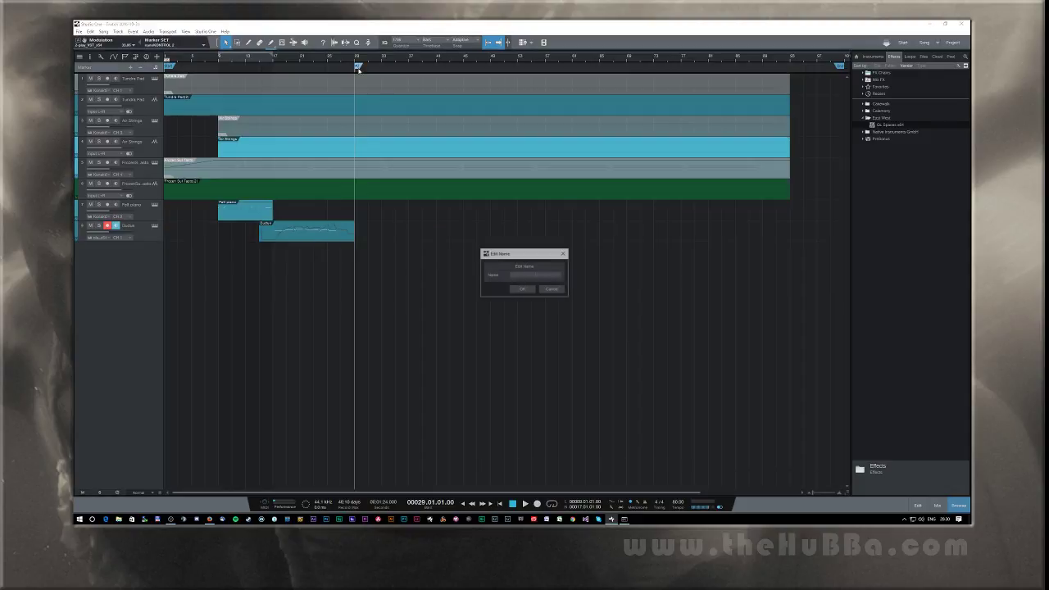
{"action": "type", "text": "Strum st"}
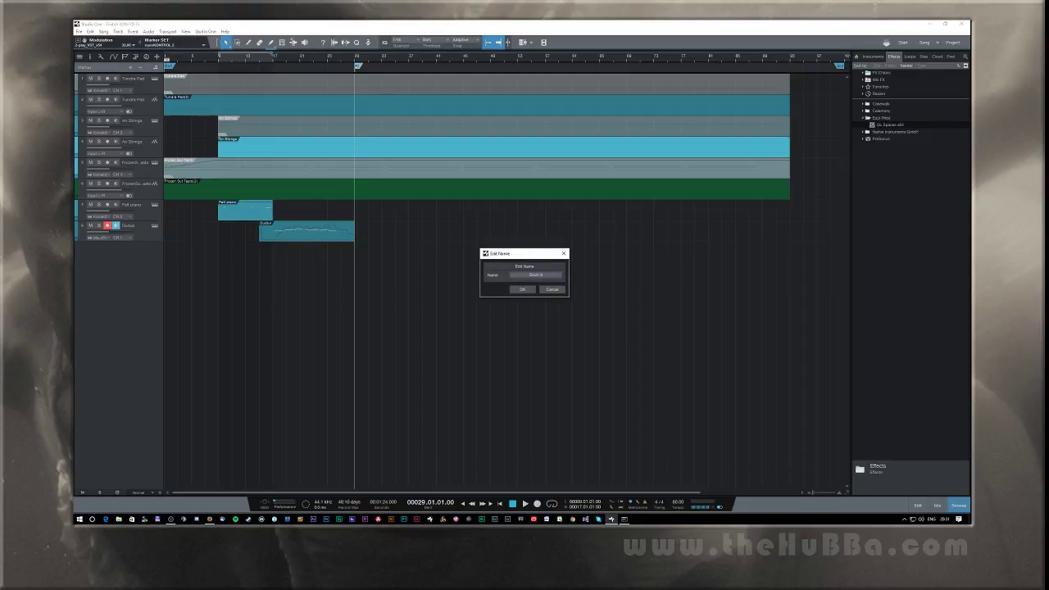
{"action": "type", "text": "art"}
{"action": "key", "text": "Return"}
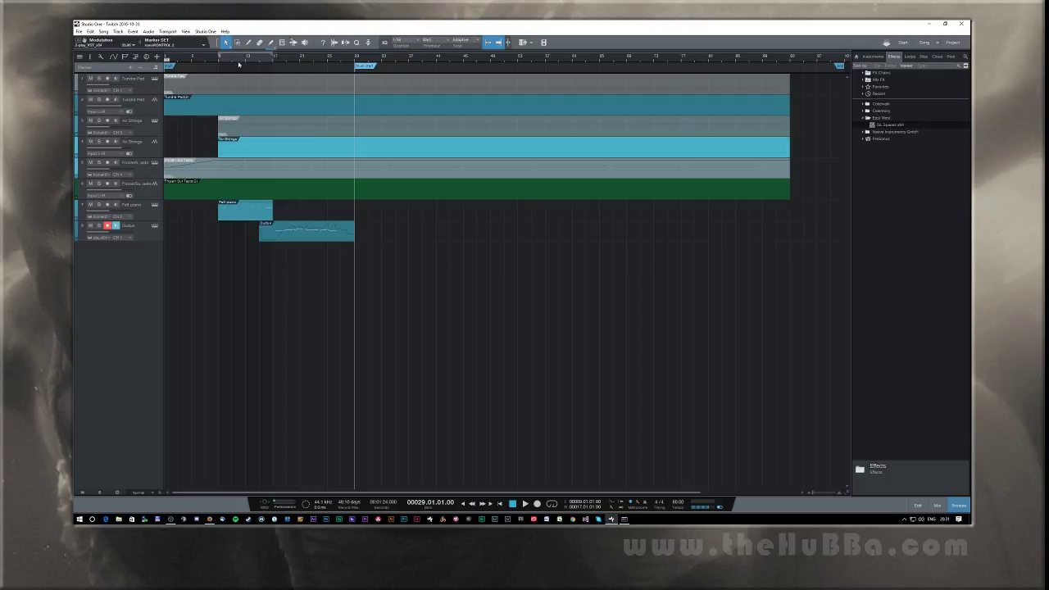
{"action": "right_click", "coordinate": [118, 261]}
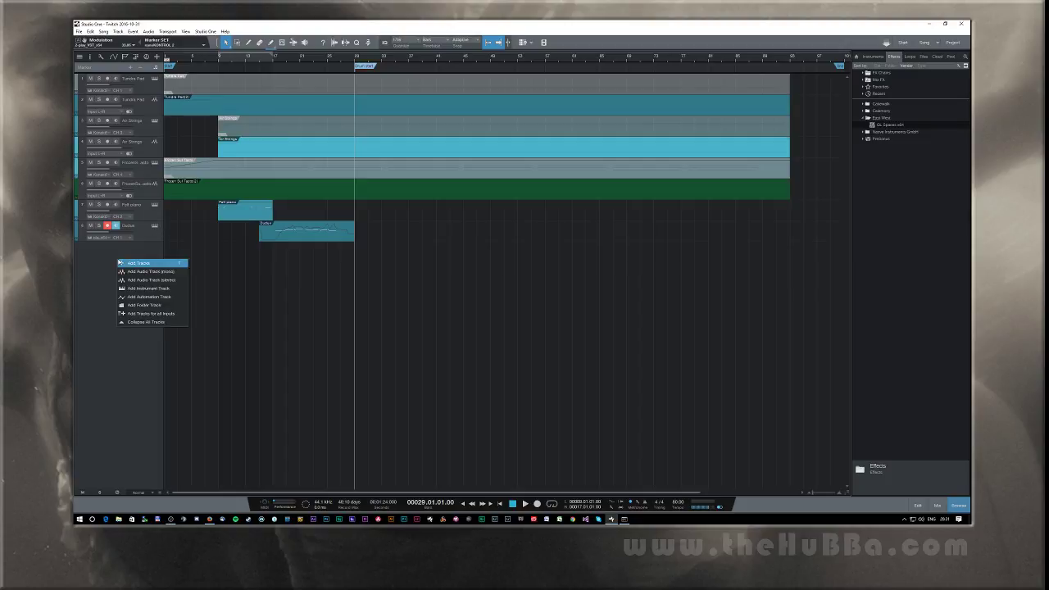
{"action": "left_click", "coordinate": [102, 263]}
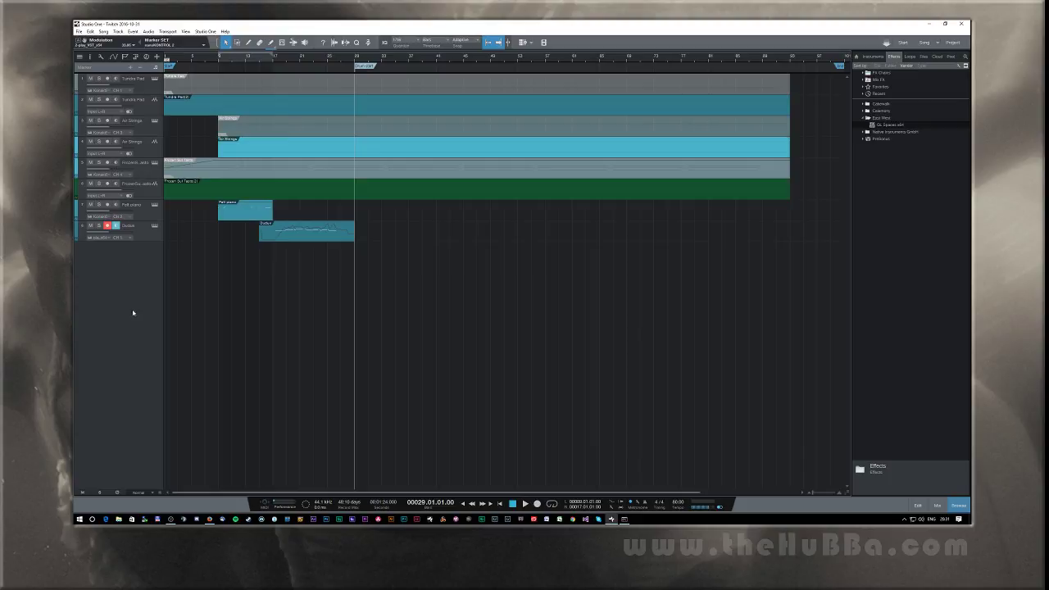
{"action": "right_click", "coordinate": [122, 272]}
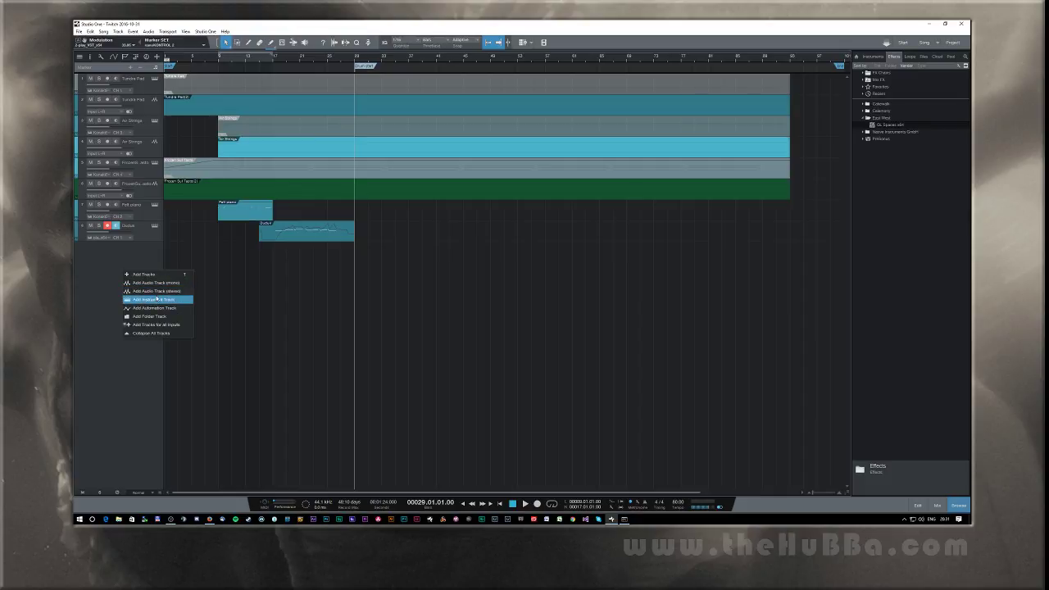
{"action": "left_click", "coordinate": [114, 262]}
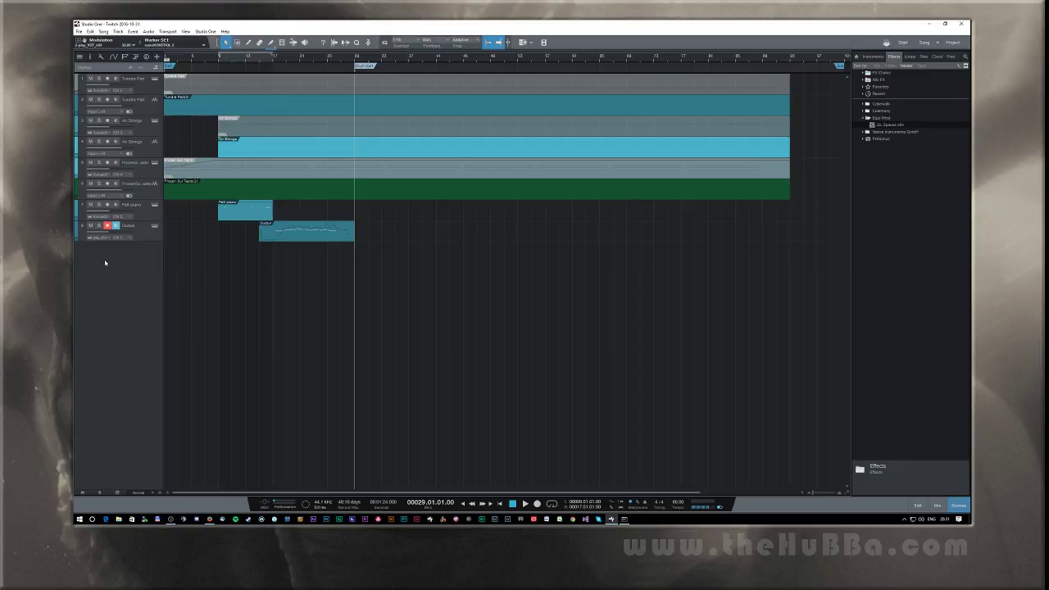
Step: Add an instrument track named Drums, routed to play_VST_x64 on channel 2
{"action": "right_click", "coordinate": [105, 262]}
{"action": "left_click", "coordinate": [142, 292]}
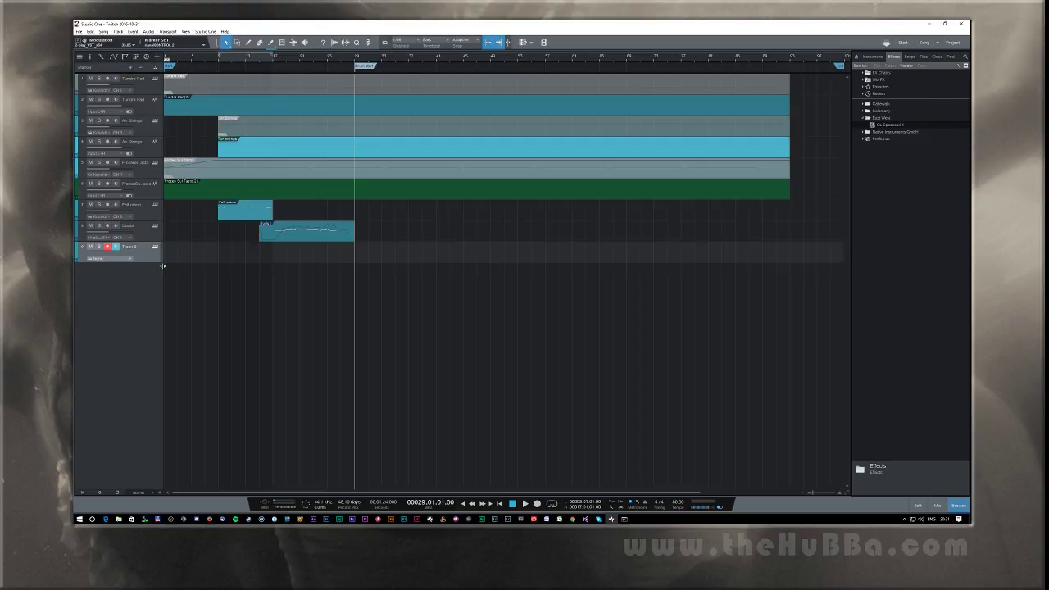
{"action": "left_click", "coordinate": [109, 259]}
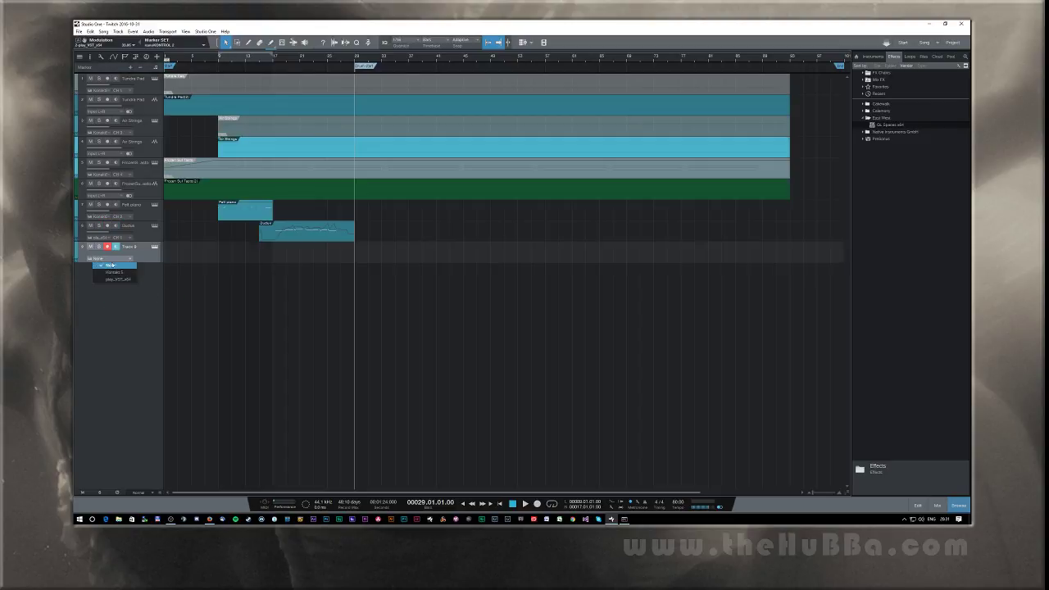
{"action": "left_click", "coordinate": [113, 279]}
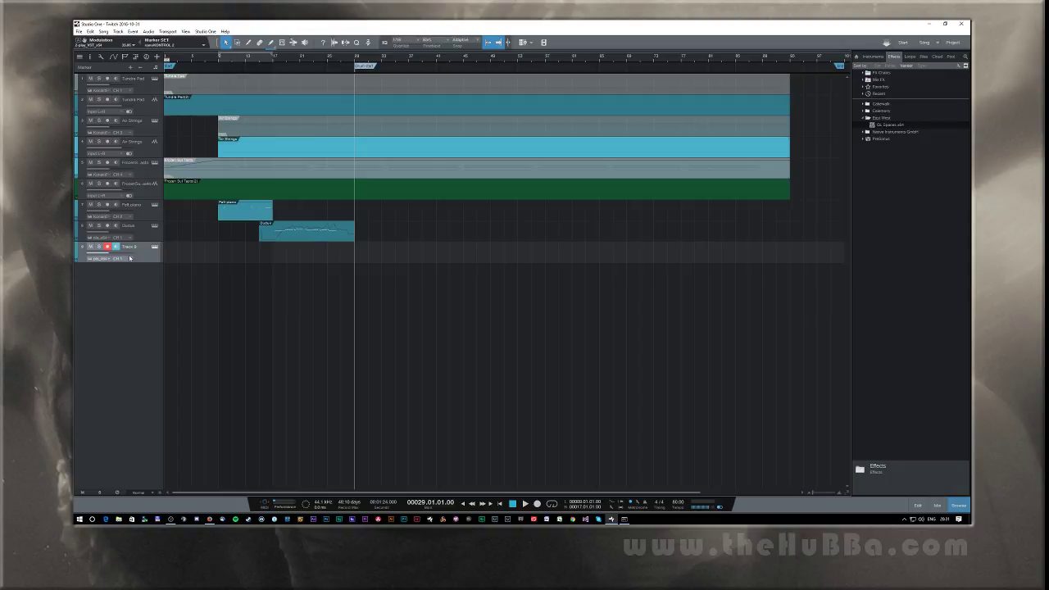
{"action": "left_click", "coordinate": [129, 259]}
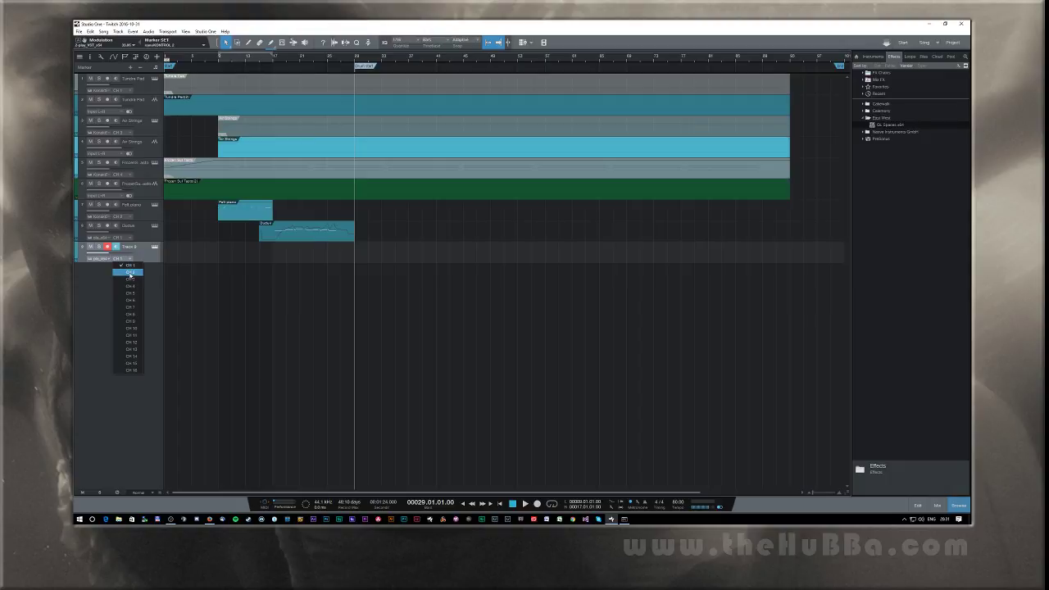
{"action": "left_click", "coordinate": [130, 274]}
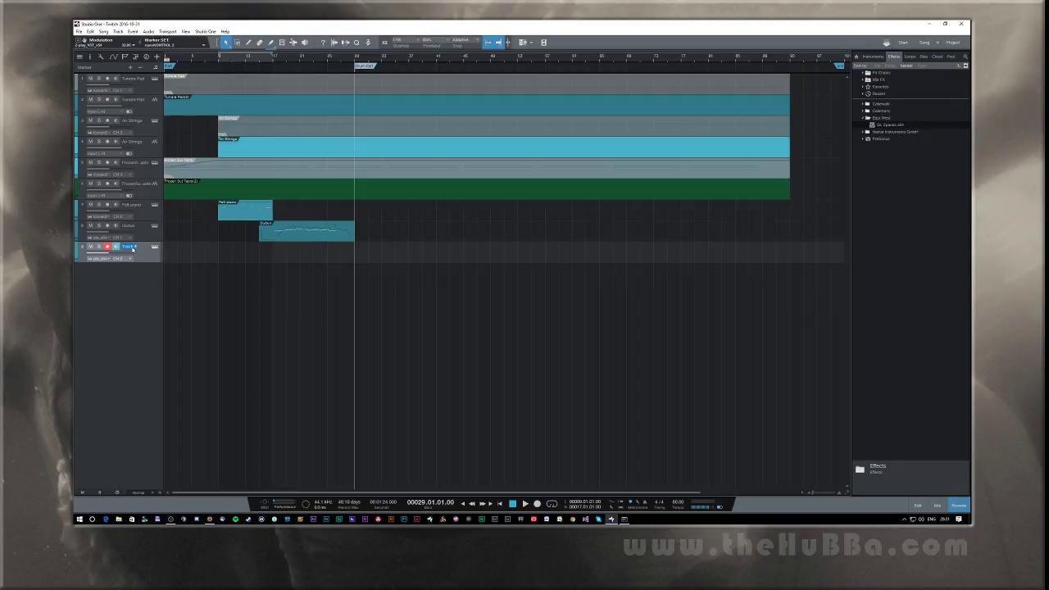
{"action": "type", "text": "Drums"}
Step: In the Drums track's instrument, add a Hira Daiko from the Stormdrum 3 Taiko Family alongside the existing Duduk
{"action": "left_click", "coordinate": [154, 247]}
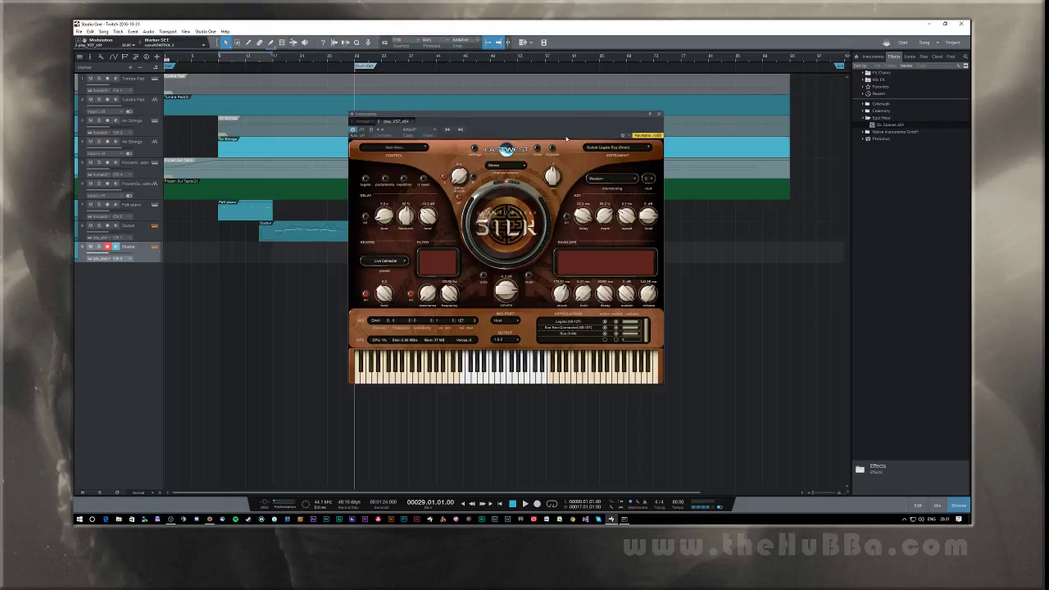
{"action": "left_click", "coordinate": [552, 149]}
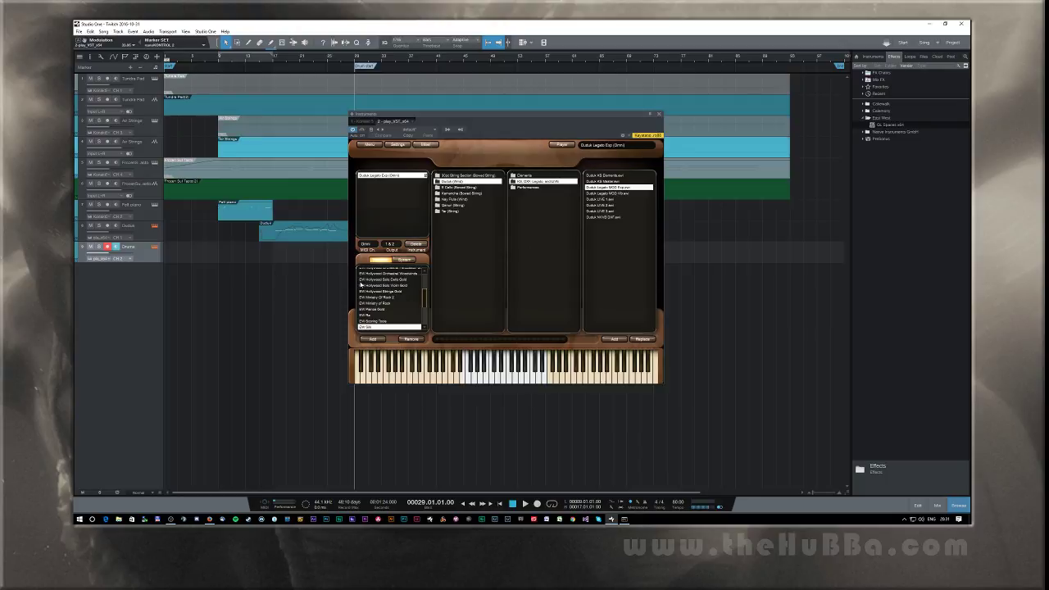
{"action": "scroll", "coordinate": [396, 308], "scroll_direction": "down", "scroll_amount": 3}
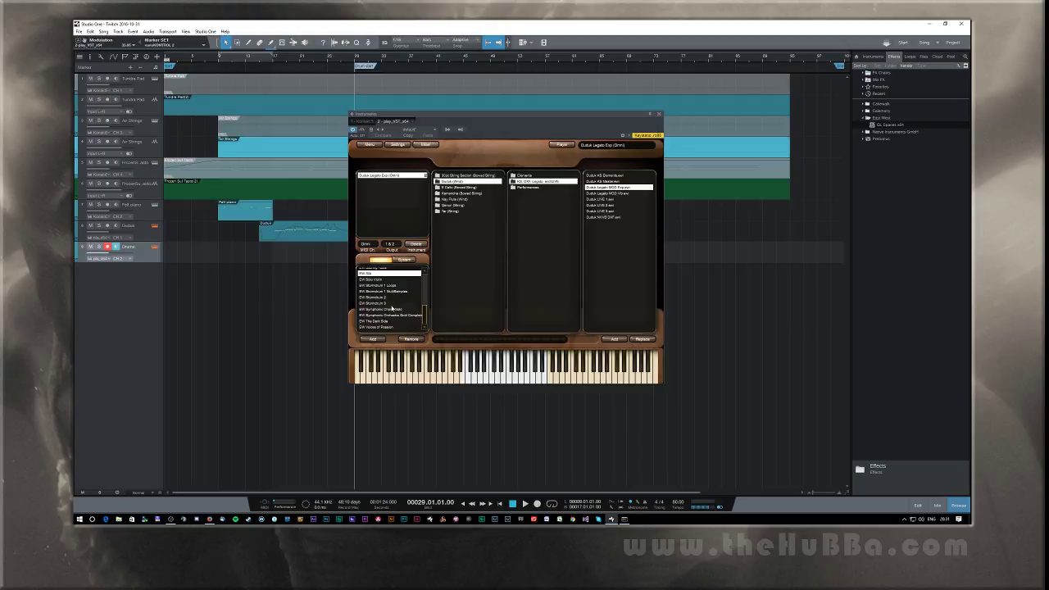
{"action": "left_click", "coordinate": [384, 303]}
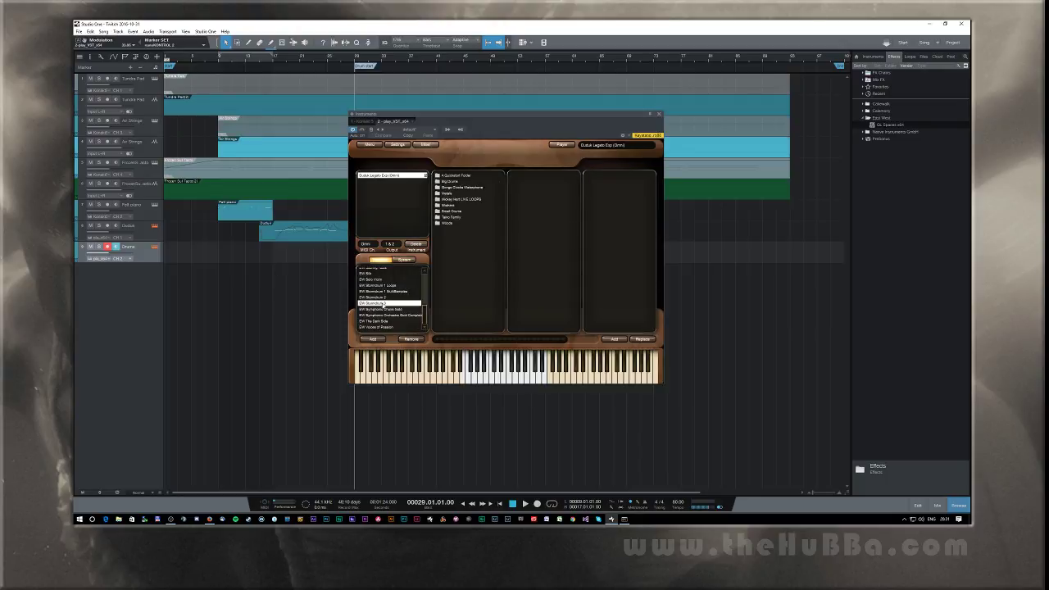
{"action": "left_click", "coordinate": [459, 218]}
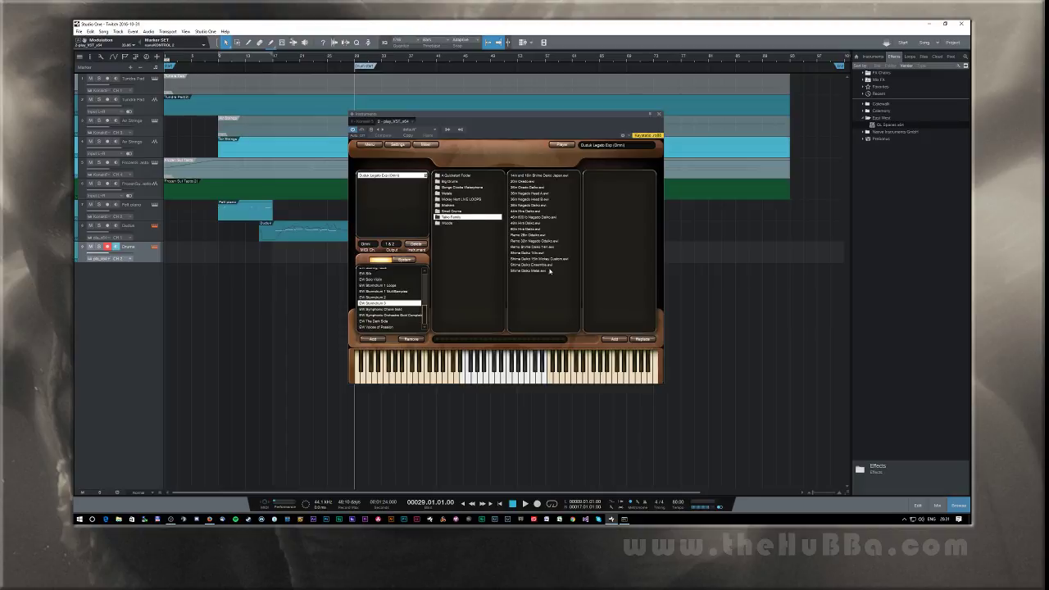
{"action": "double_click", "coordinate": [529, 228]}
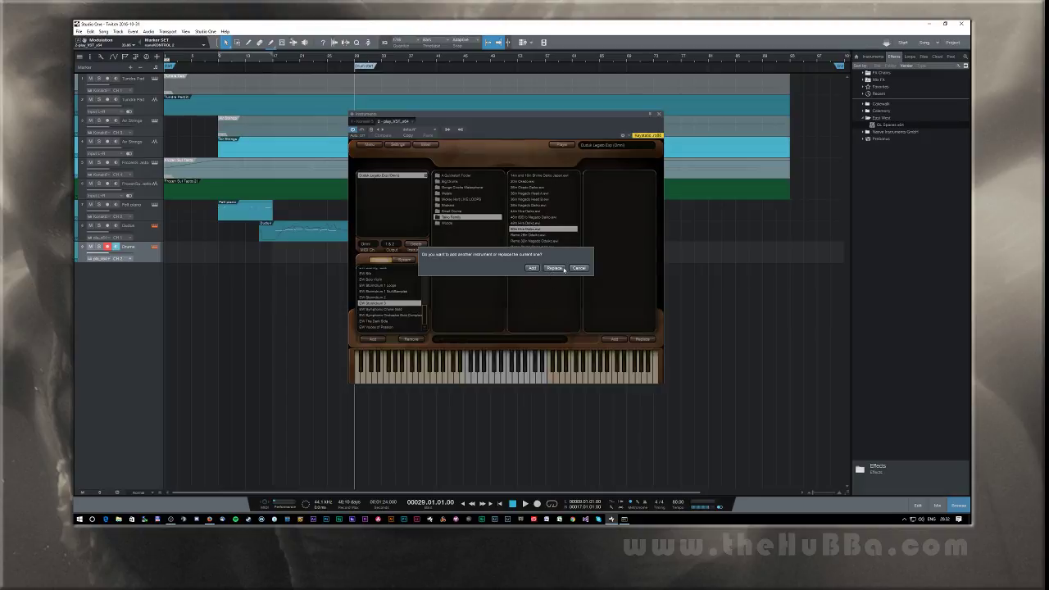
{"action": "left_click", "coordinate": [532, 269]}
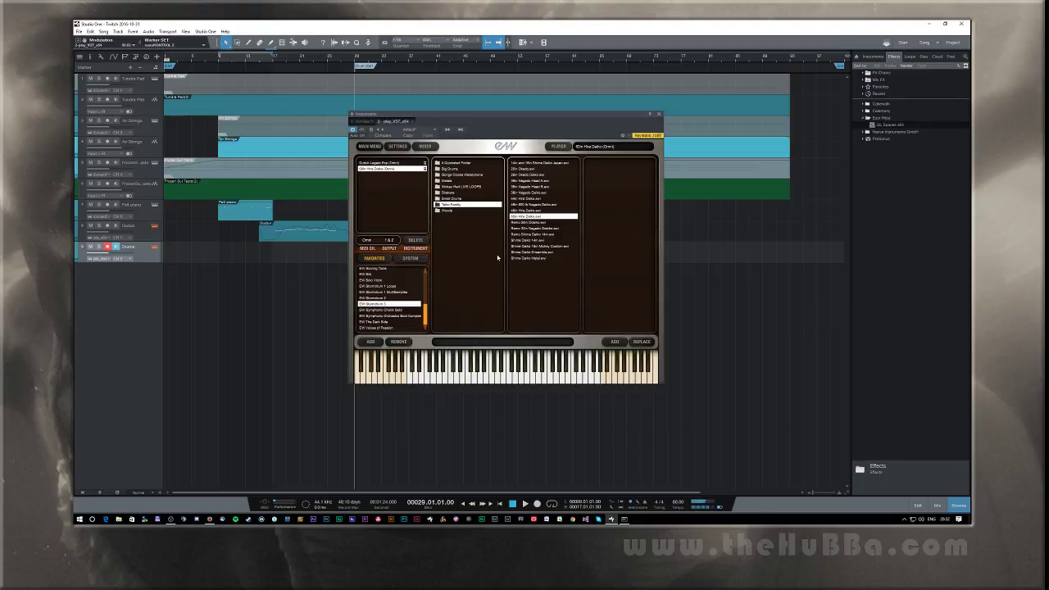
Step: Assign the Duduk to MIDI channel 1 and the Hira Daiko to MIDI channel 2 with output 3 & 4
{"action": "left_click", "coordinate": [387, 162]}
{"action": "left_click", "coordinate": [365, 243]}
{"action": "left_click", "coordinate": [369, 256]}
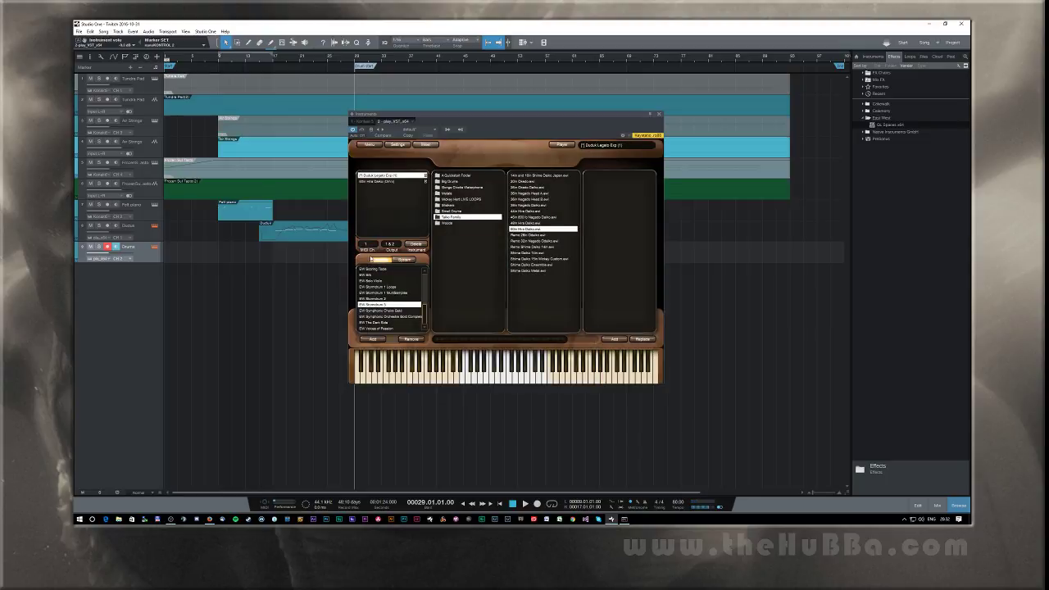
{"action": "left_click", "coordinate": [380, 182]}
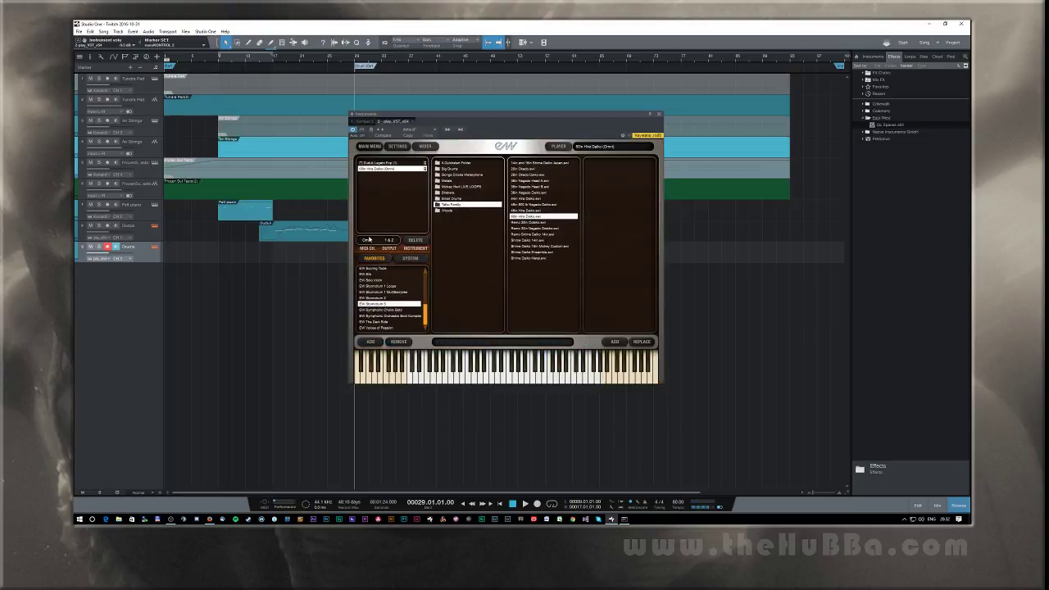
{"action": "left_click", "coordinate": [369, 241]}
{"action": "left_click", "coordinate": [370, 256]}
{"action": "left_click", "coordinate": [391, 242]}
{"action": "left_click", "coordinate": [390, 252]}
{"action": "left_click", "coordinate": [658, 115]}
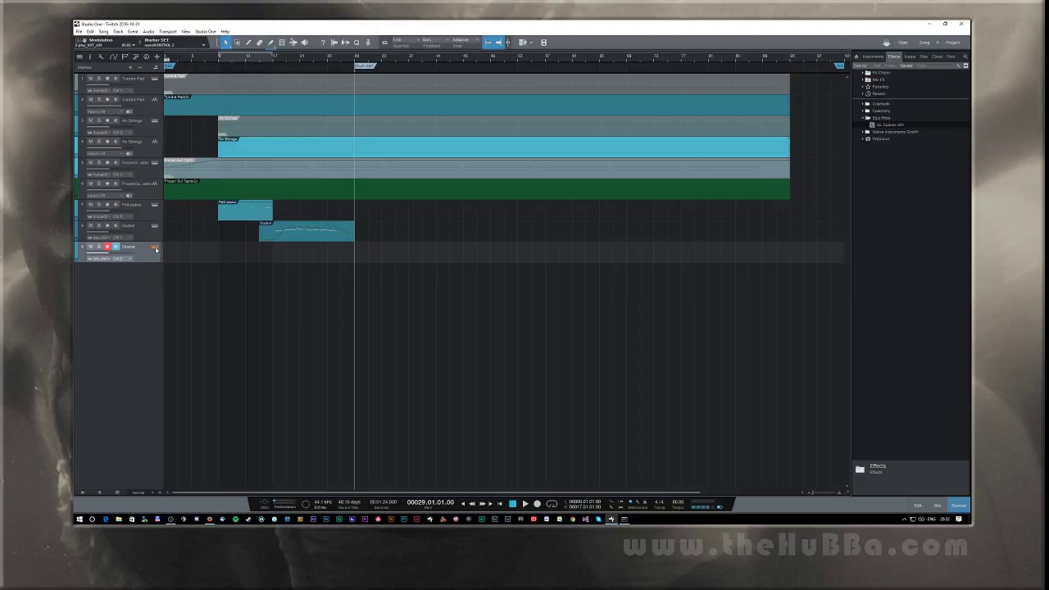
Step: Open the Hira Daiko's player view on the Drums track and show the mixer to check its output
{"action": "left_click", "coordinate": [154, 247]}
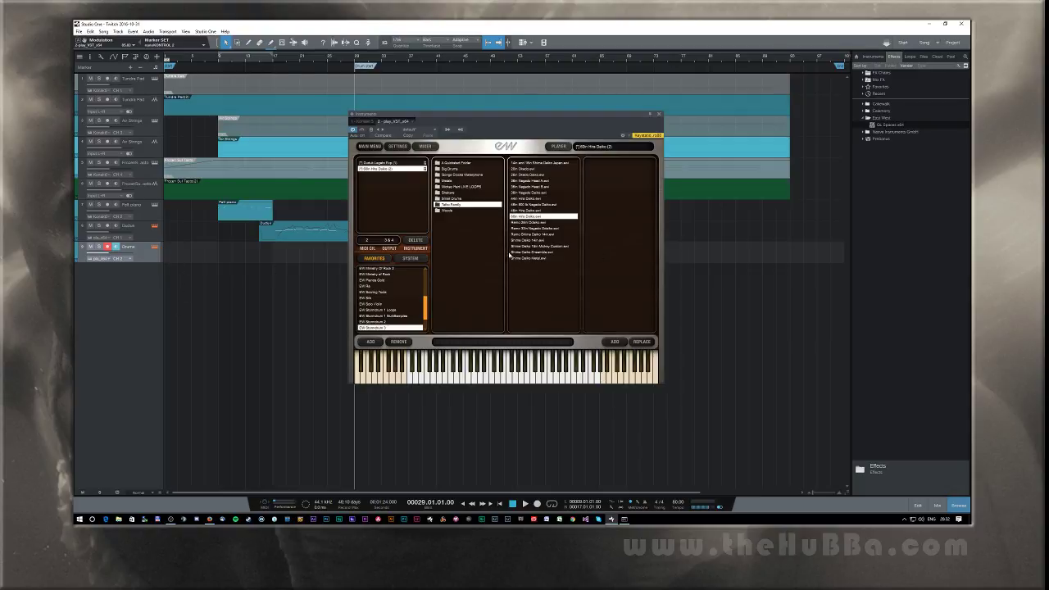
{"action": "left_click", "coordinate": [558, 146]}
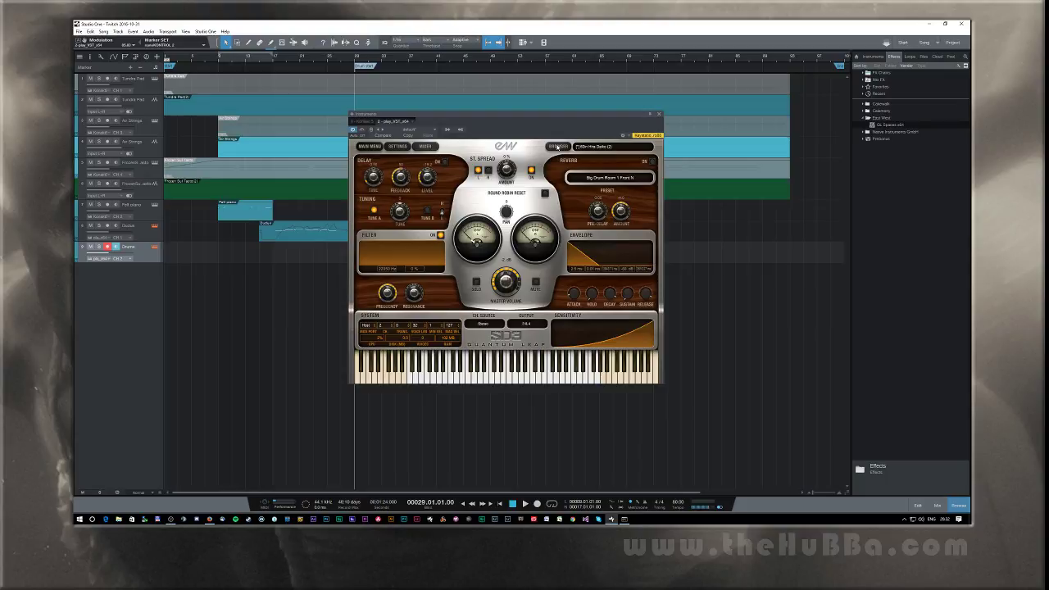
{"action": "key", "text": "F2"}
{"action": "key", "text": "F3"}
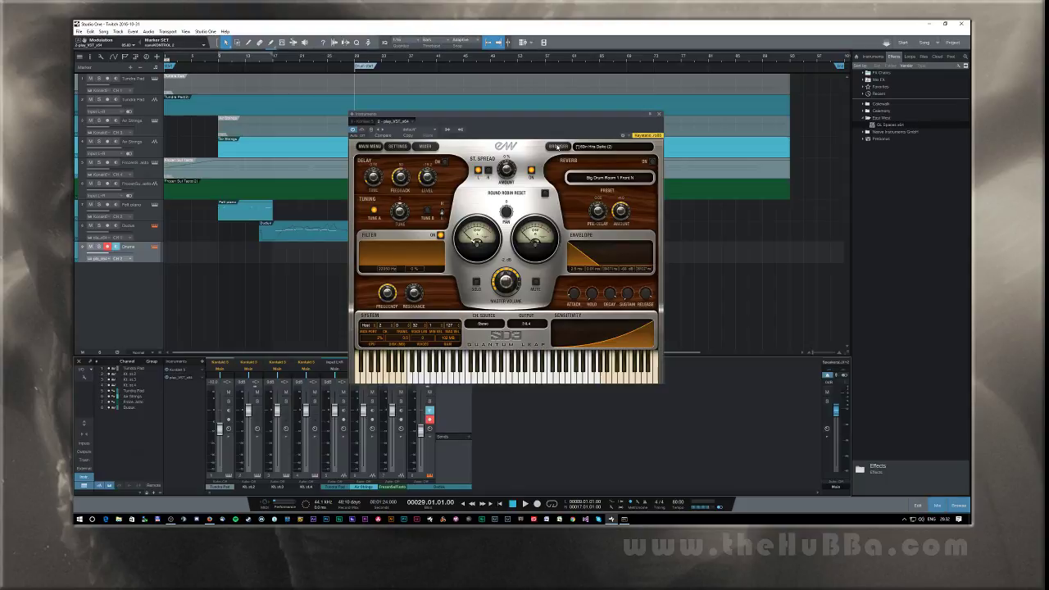
{"action": "left_click", "coordinate": [499, 380]}
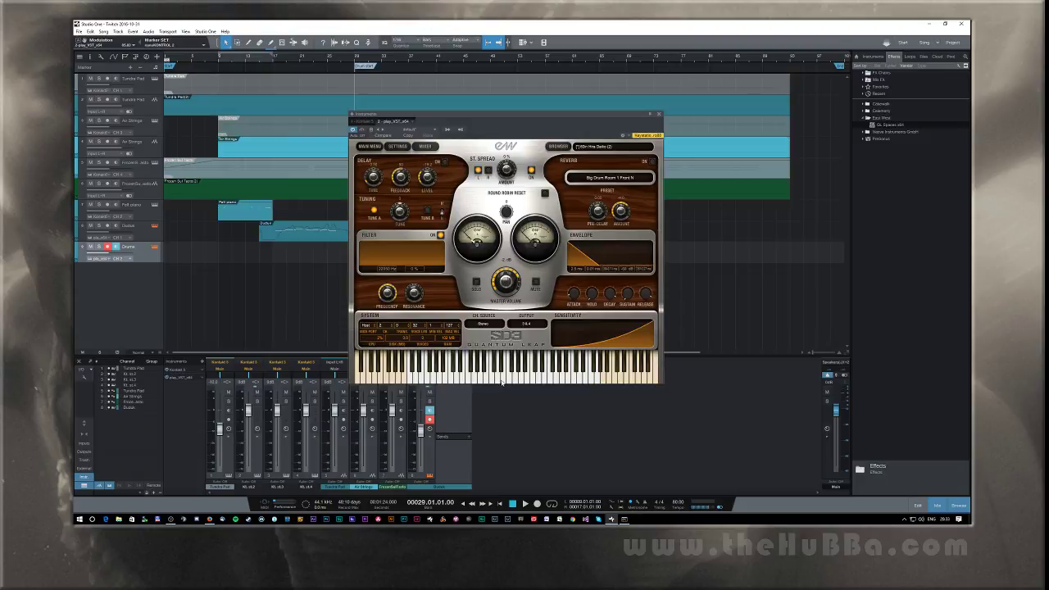
Step: Try routing the Hira Daiko to output 1 & 2
{"action": "left_click", "coordinate": [558, 146]}
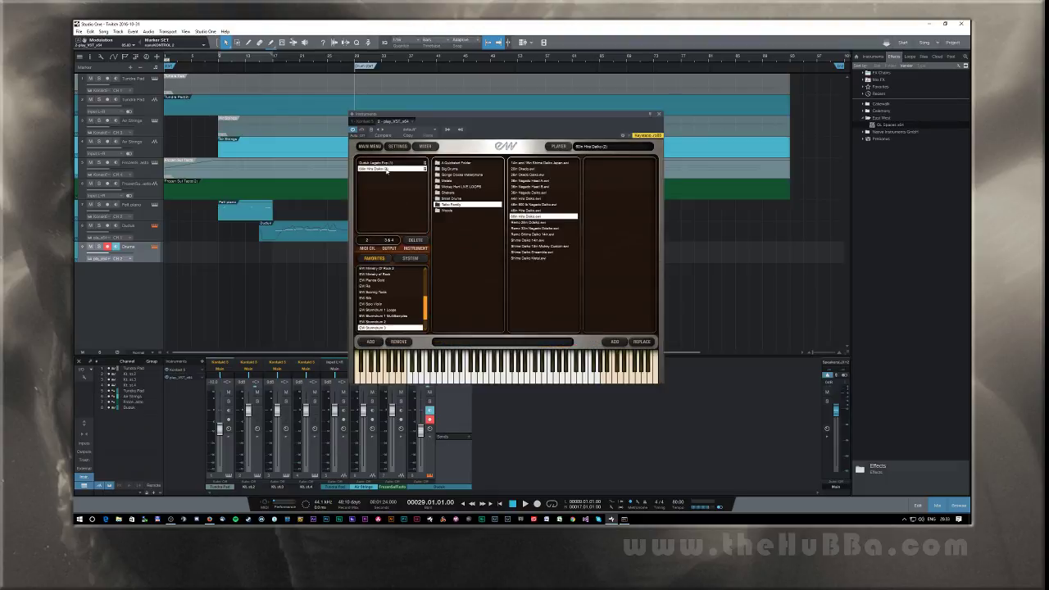
{"action": "left_click", "coordinate": [390, 241]}
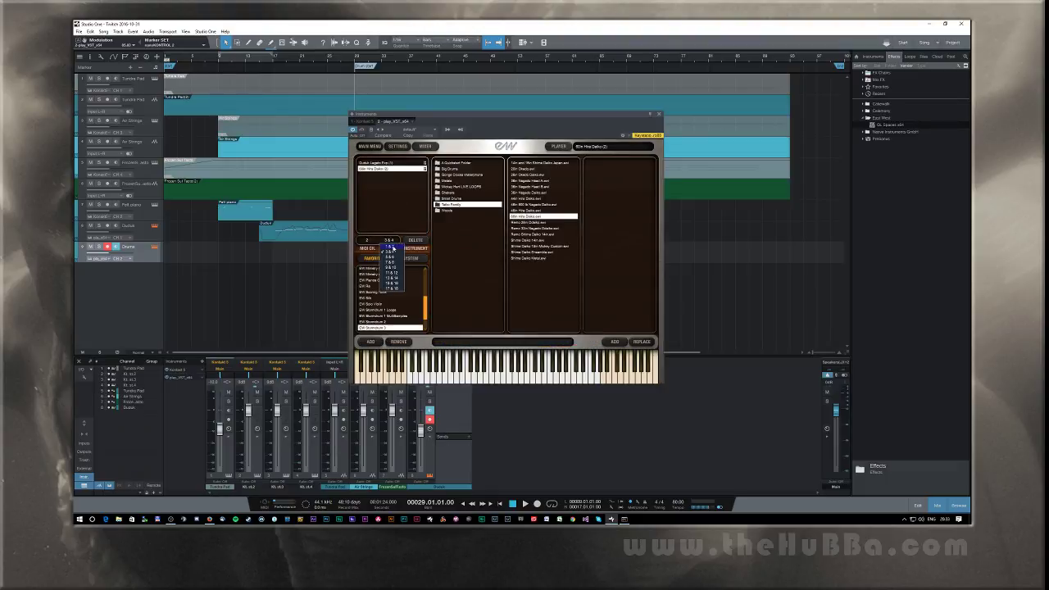
{"action": "left_click", "coordinate": [391, 247]}
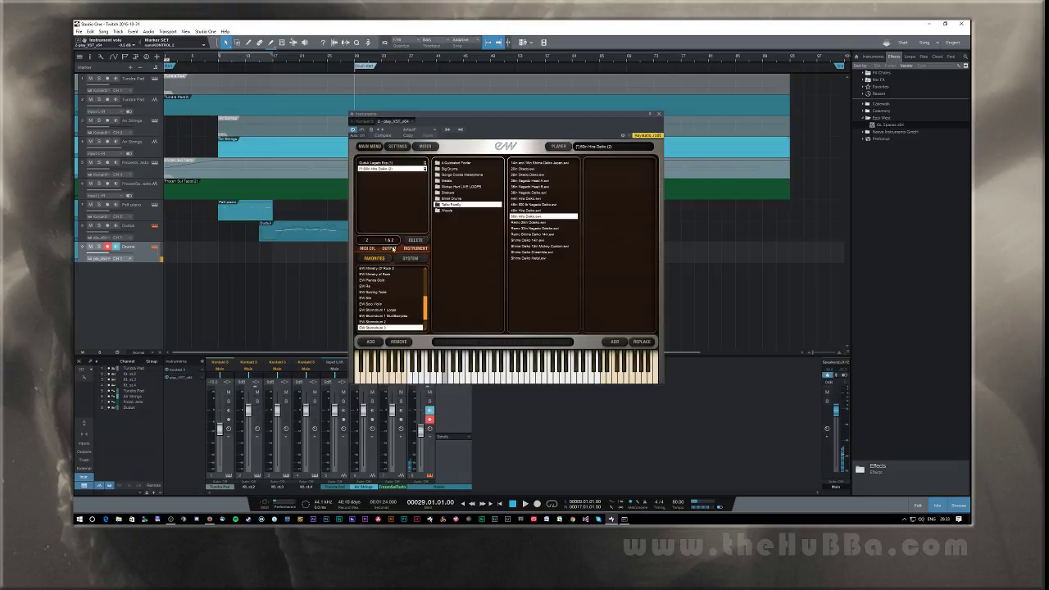
Step: Activate the Play instrument's extra stereo outputs 3-4, 5-6, 7-8 and 9-10 as mixer channels
{"action": "left_click", "coordinate": [447, 129]}
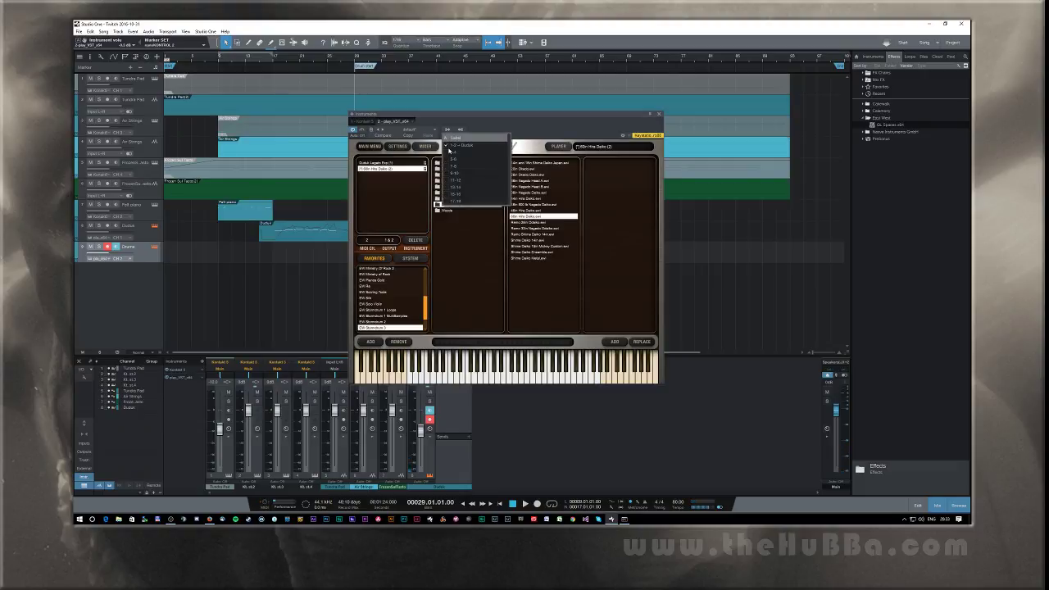
{"action": "left_click", "coordinate": [448, 152]}
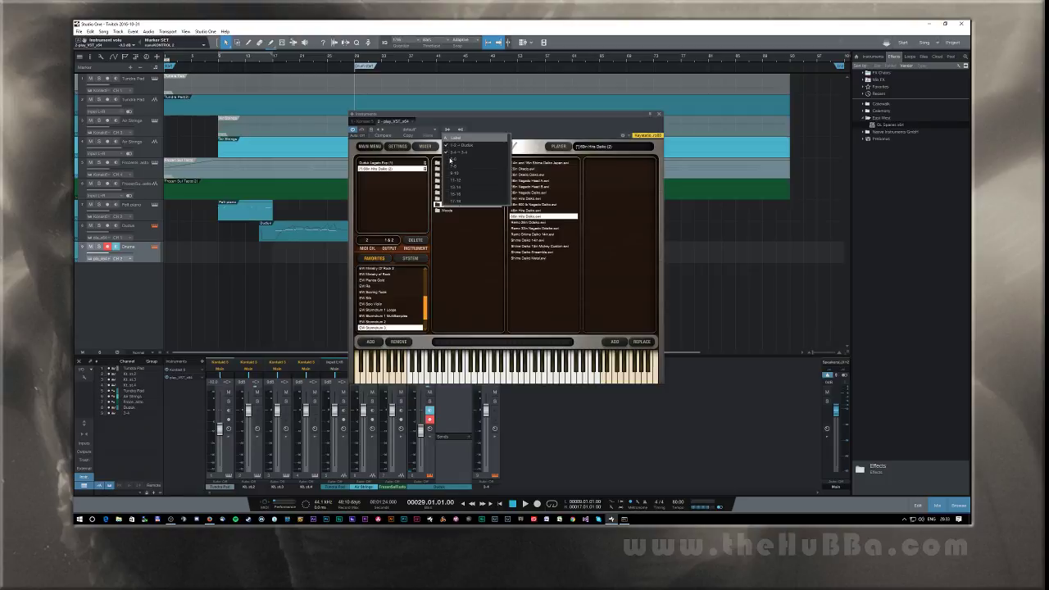
{"action": "left_click", "coordinate": [448, 159]}
{"action": "left_click", "coordinate": [449, 165]}
{"action": "left_click", "coordinate": [448, 172]}
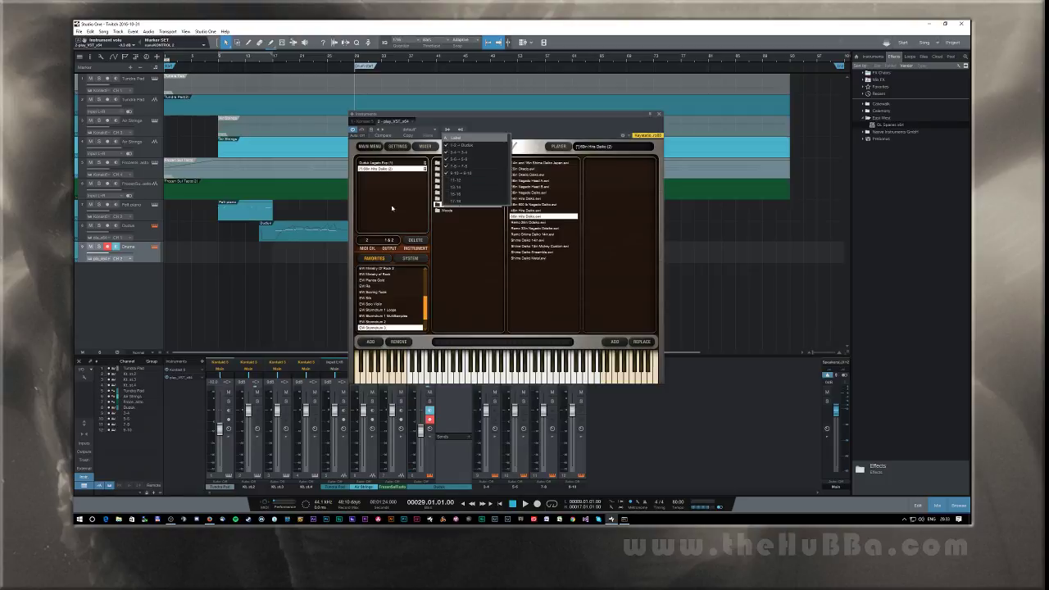
Step: Route the Hira Daiko to output 3 & 4 and close the instrument window
{"action": "left_click", "coordinate": [390, 240]}
{"action": "left_click", "coordinate": [390, 241]}
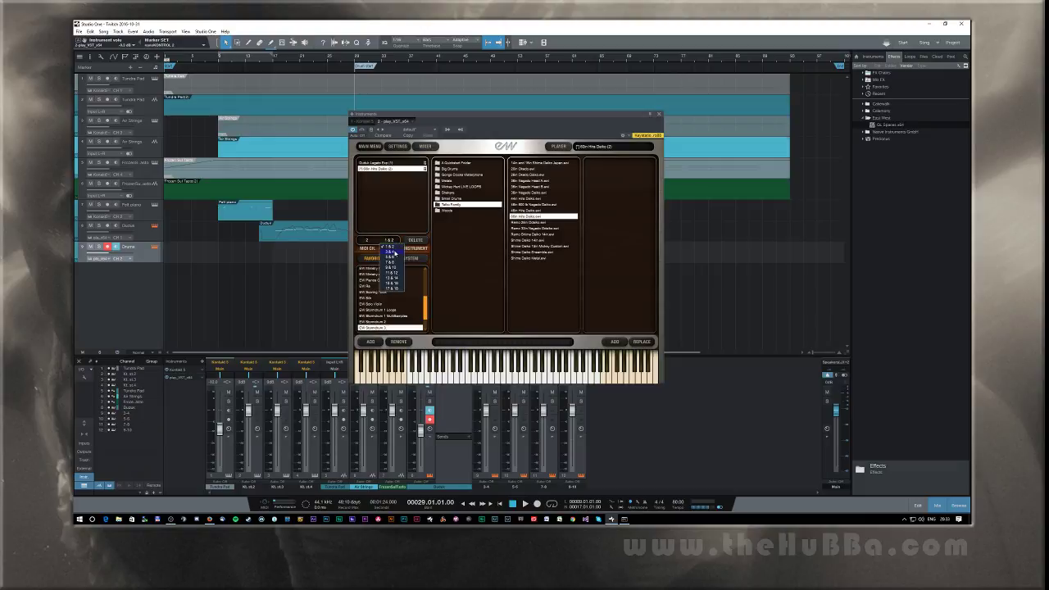
{"action": "left_click", "coordinate": [391, 253]}
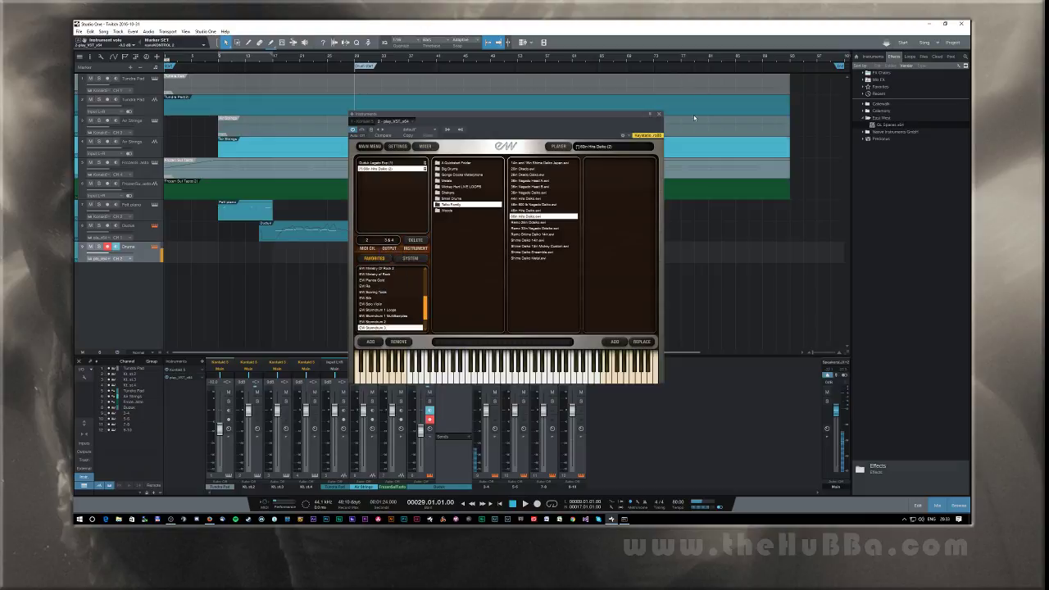
{"action": "left_click", "coordinate": [660, 116]}
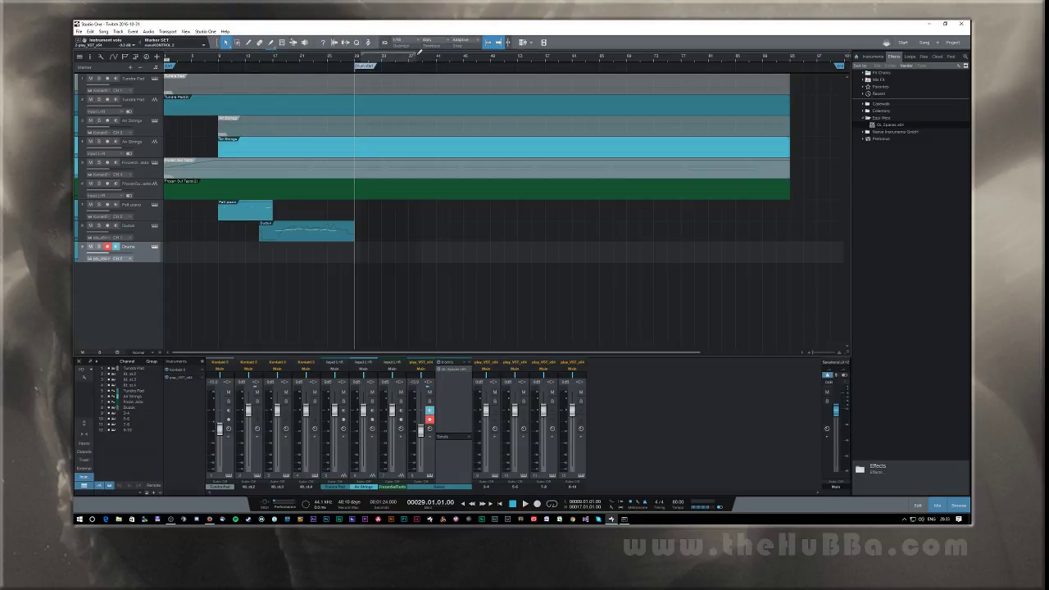
Step: Set and enable a loop from bar 29 to 37 and record a drum part over it on the Drums track
{"action": "left_click", "coordinate": [362, 54]}
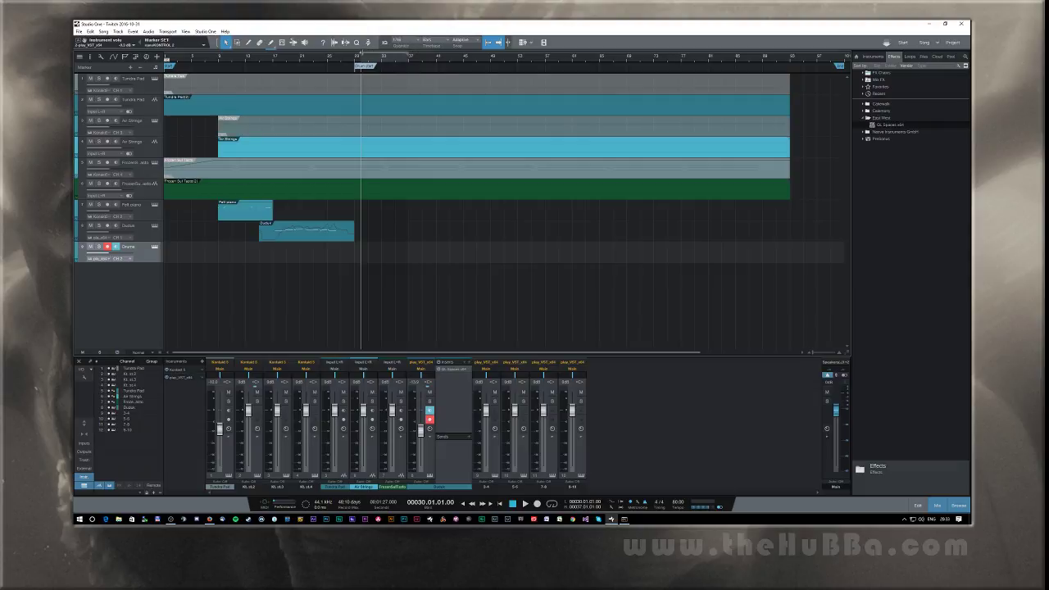
{"action": "key", "text": "/"}
{"action": "key", "text": "KP_1"}
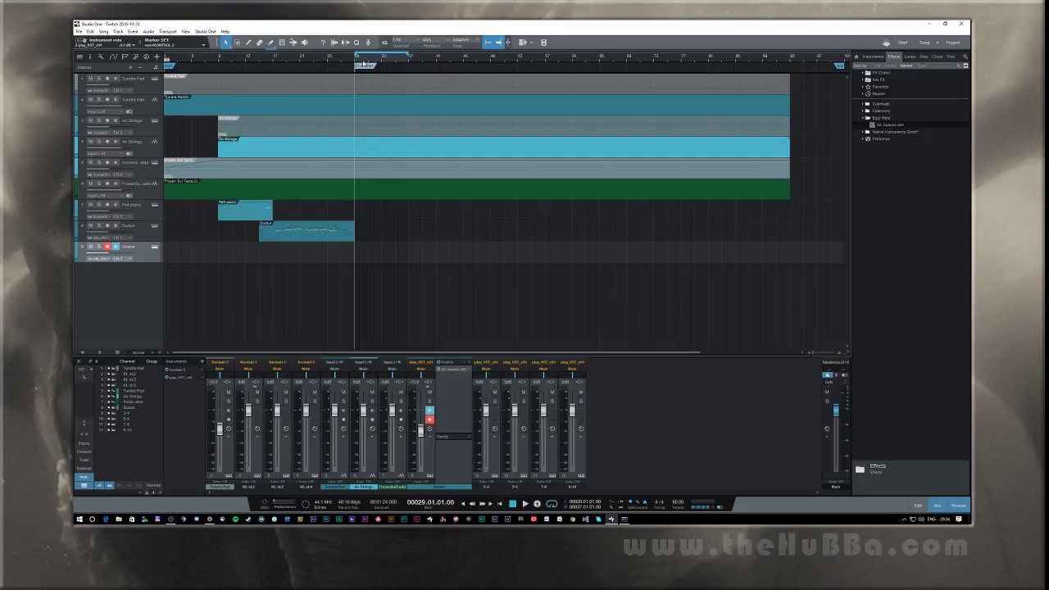
{"action": "key", "text": "KP_Multiply"}
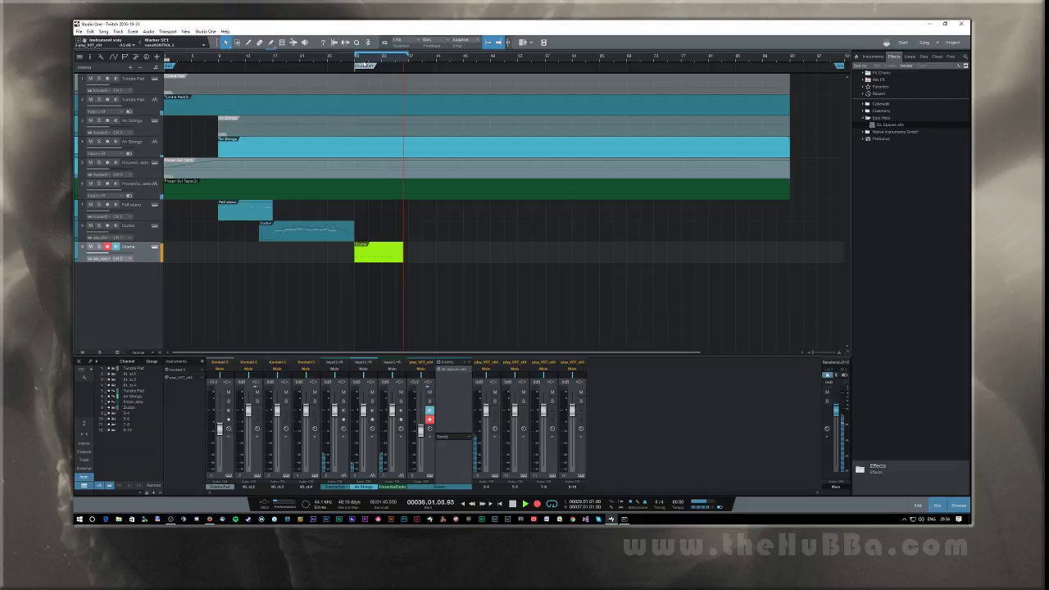
{"action": "key", "text": "space"}
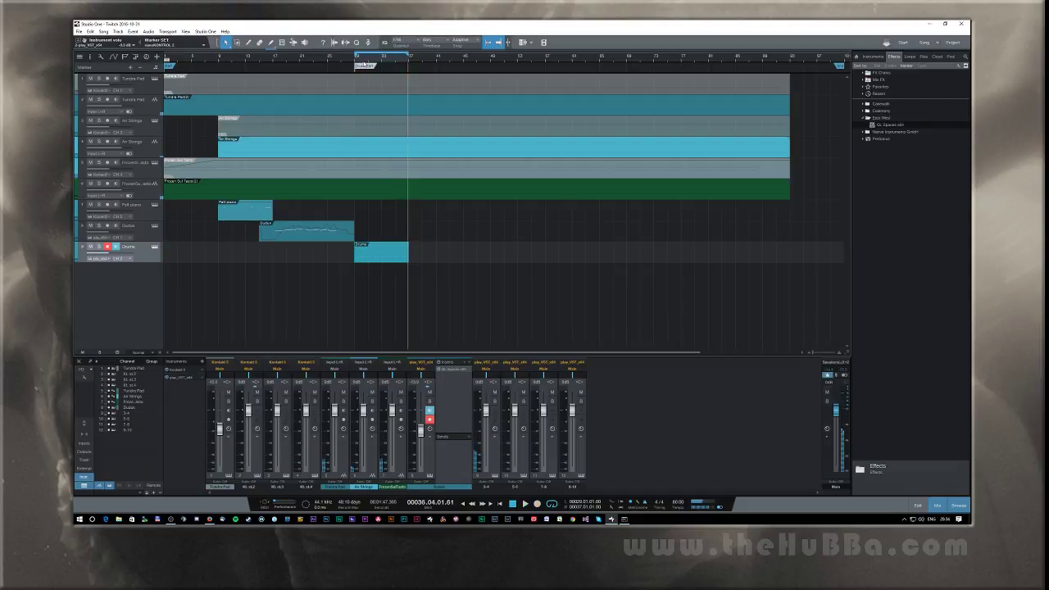
Step: Open the recorded Drums clip in the note editor, quantize all its notes, and play it back from bar 29
{"action": "double_click", "coordinate": [382, 260]}
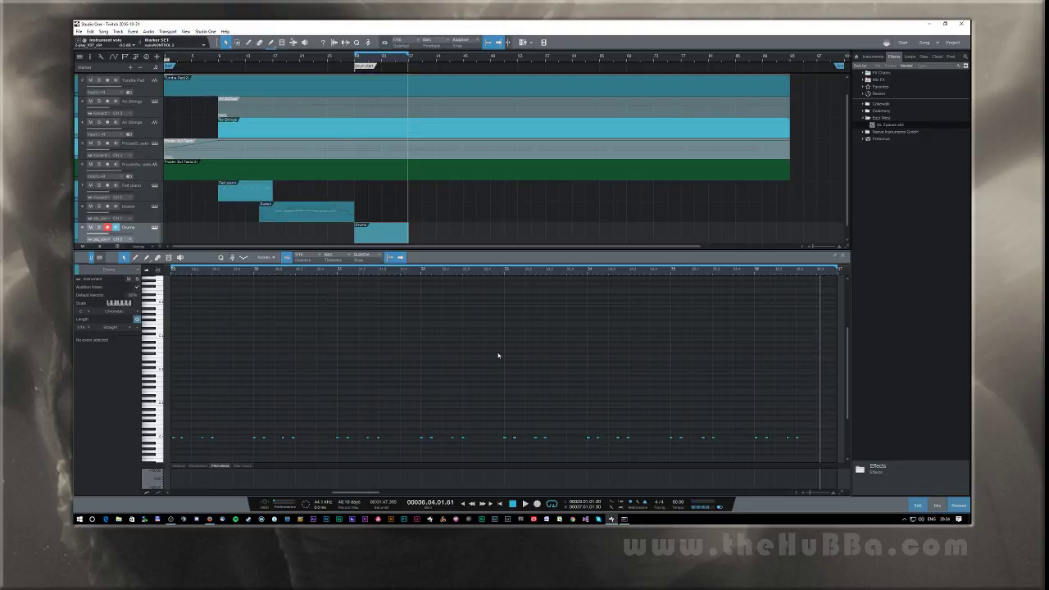
{"action": "key", "text": "KP_1"}
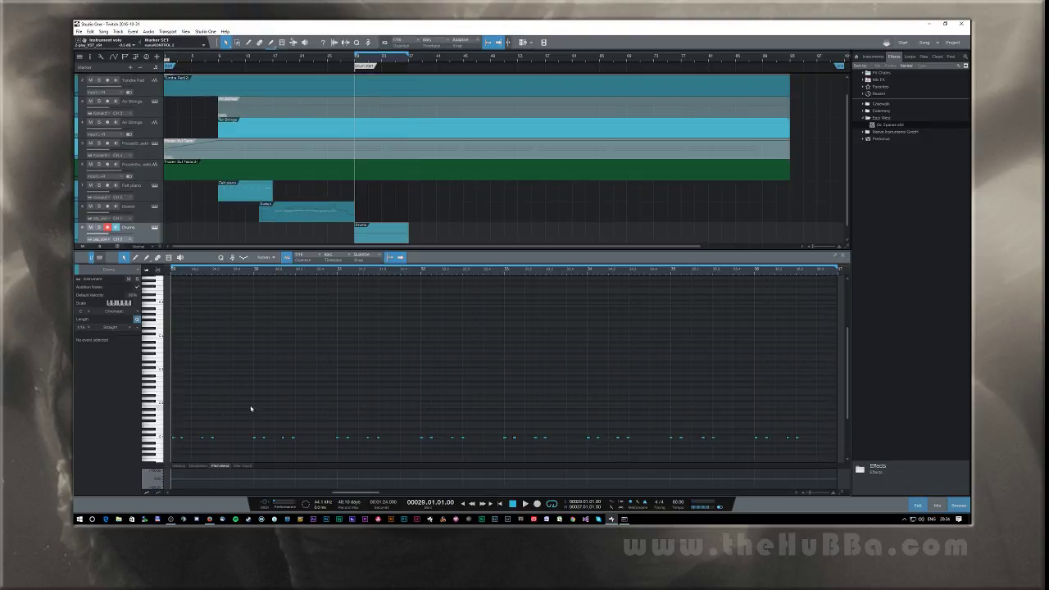
{"action": "left_click_drag", "start_coordinate": [246, 410], "coordinate": [469, 446]}
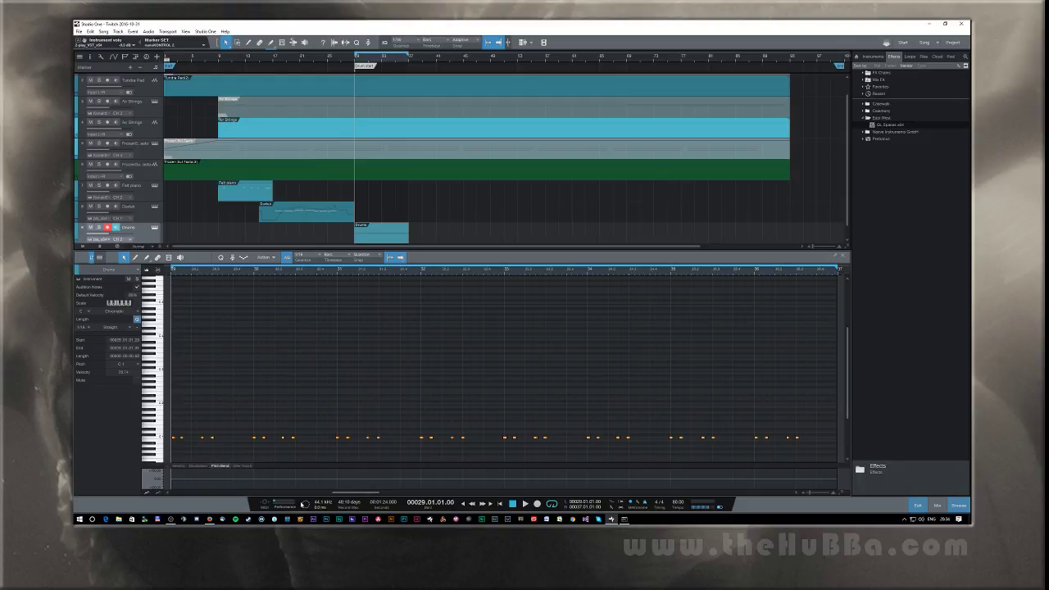
{"action": "key", "text": "q"}
{"action": "key", "text": "space"}
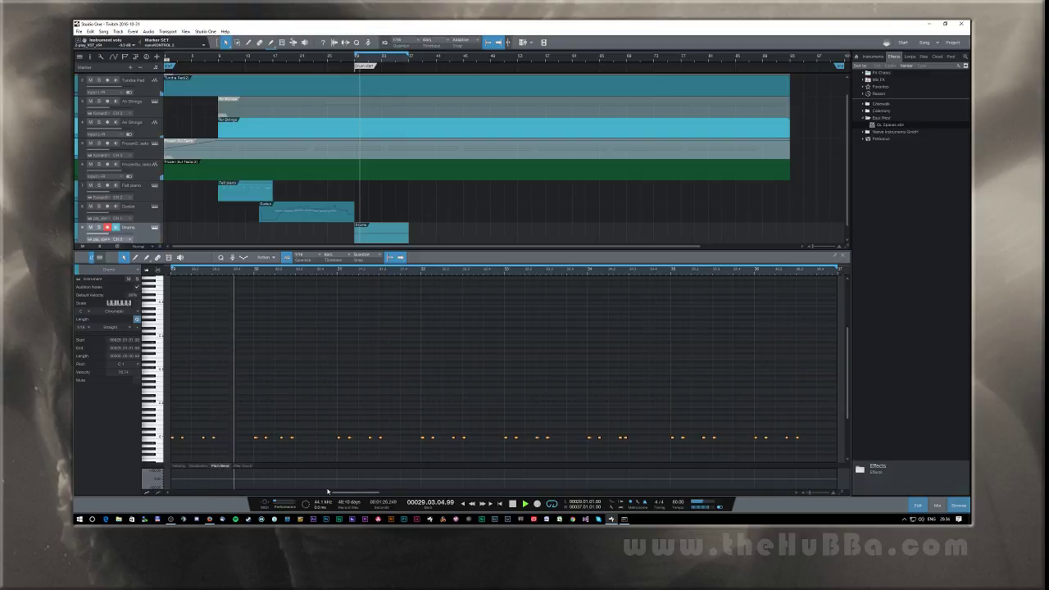
{"action": "key", "text": "space"}
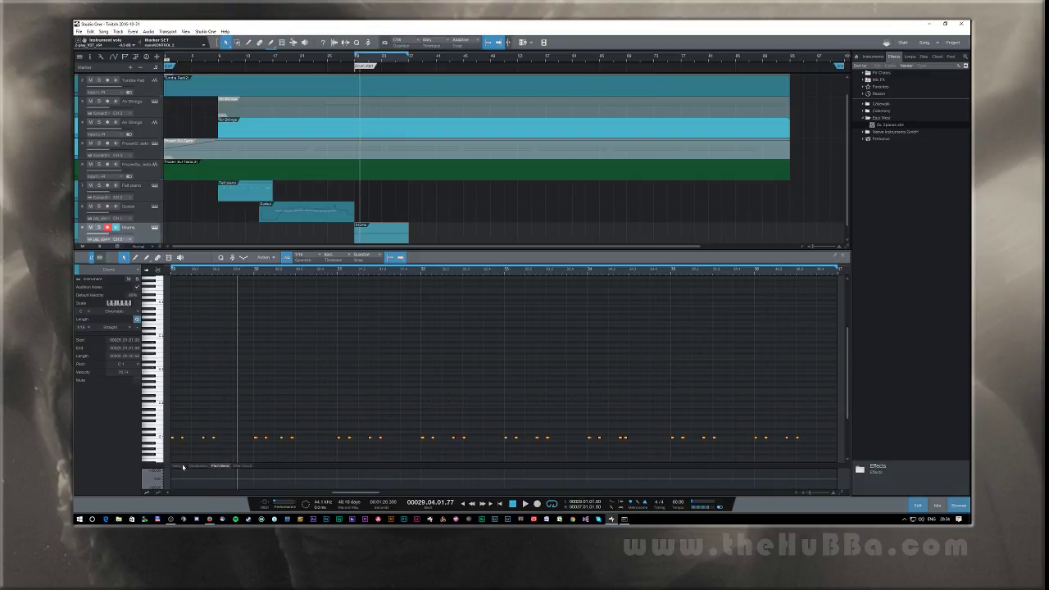
Step: Show the velocity lane, raise the velocity of all the selected drum notes, and audition the result
{"action": "left_click", "coordinate": [179, 466]}
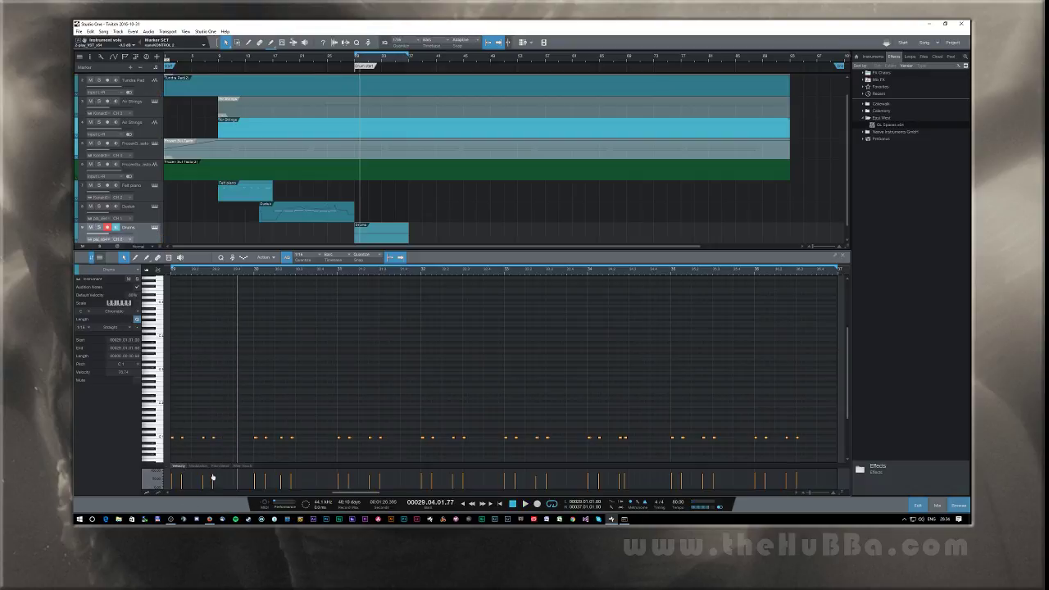
{"action": "left_click_drag", "start_coordinate": [216, 479], "coordinate": [217, 472]}
{"action": "key", "text": "space"}
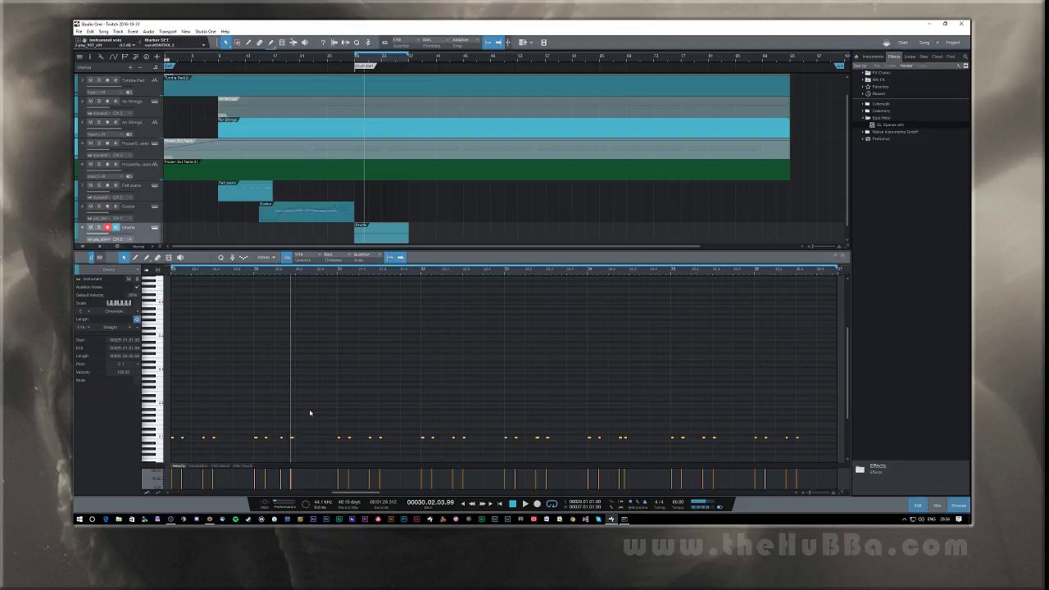
Step: Shift the last two drum notes of bar 30 and the last note of bar 34 slightly later onto the grid
{"action": "left_click", "coordinate": [291, 418]}
{"action": "left_click_drag", "start_coordinate": [275, 419], "coordinate": [289, 439]}
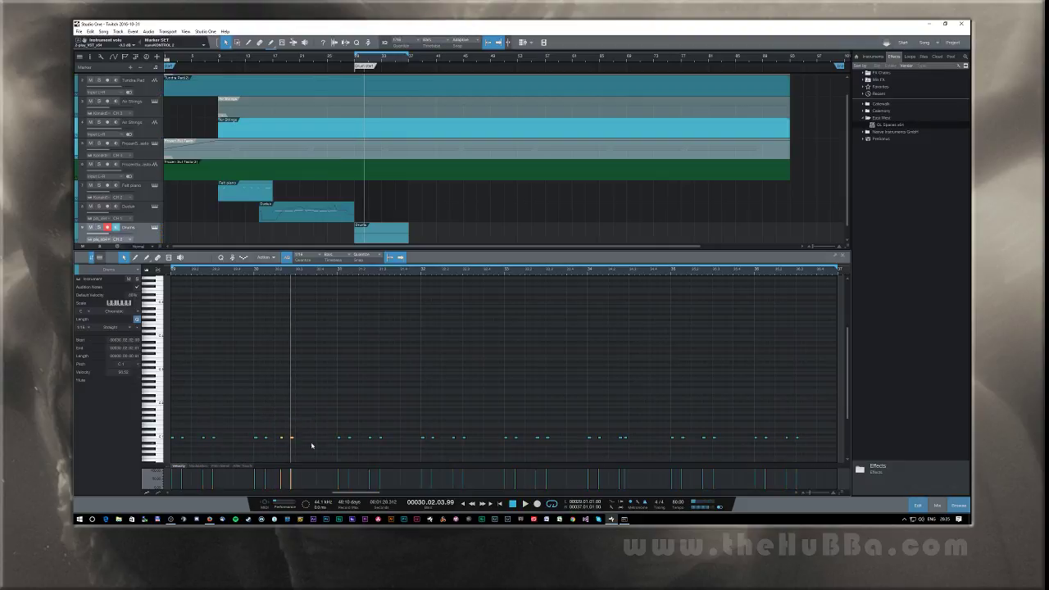
{"action": "key", "text": "q"}
{"action": "left_click", "coordinate": [627, 440]}
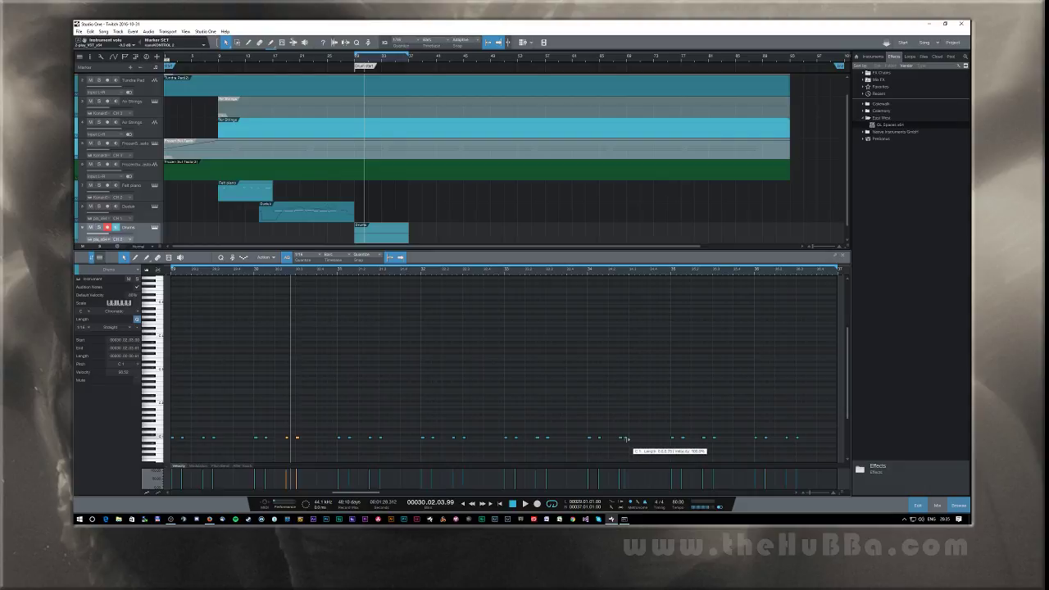
{"action": "left_click_drag", "start_coordinate": [631, 443], "coordinate": [630, 441]}
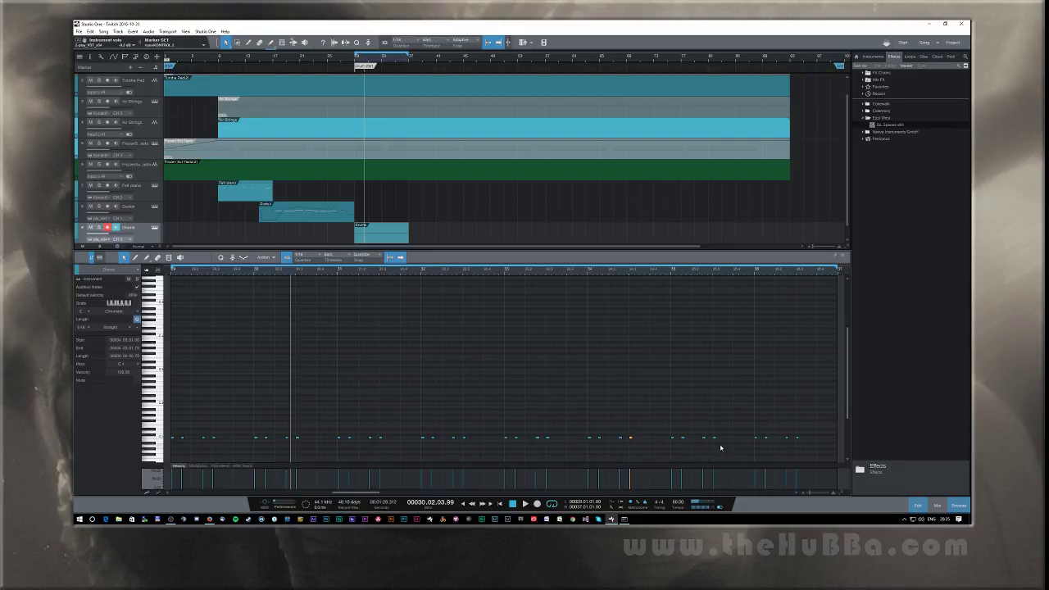
Step: Audition the drum pattern around bar 33, adjust the velocity of that bar's third note, and play it again
{"action": "key", "text": "space"}
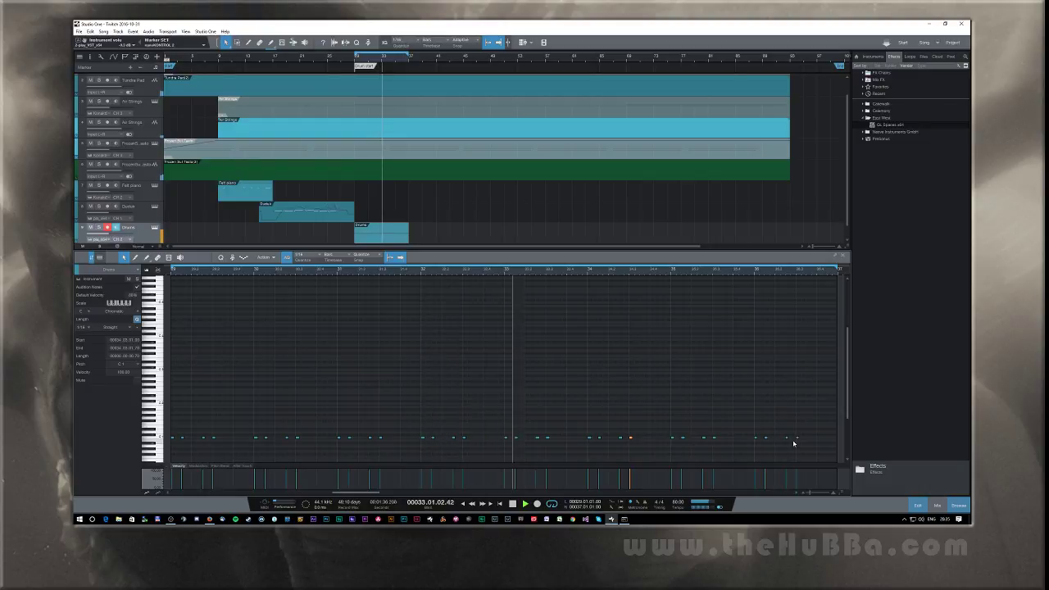
{"action": "key", "text": "space"}
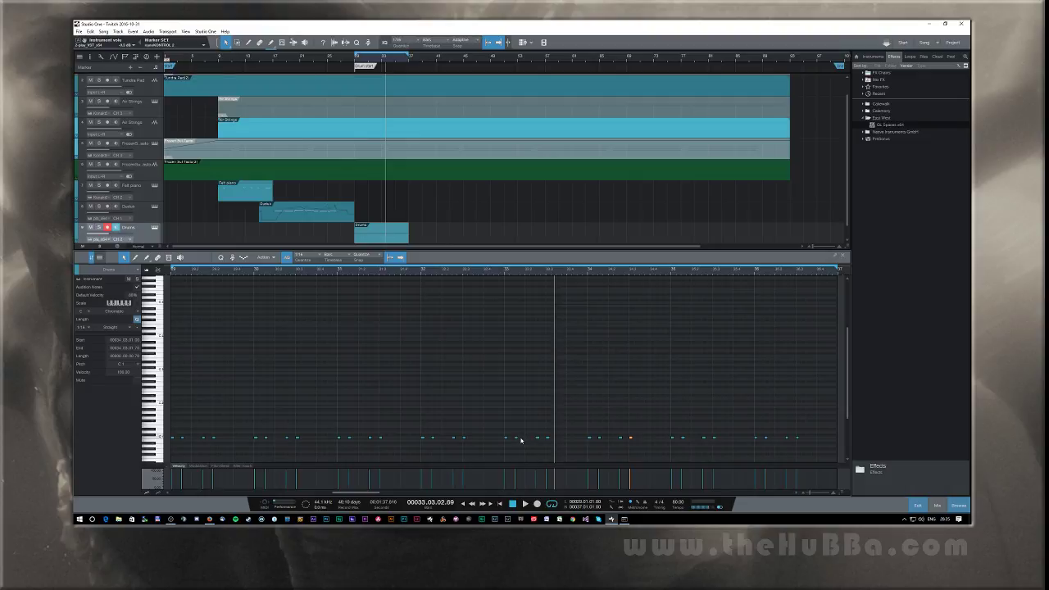
{"action": "left_click", "coordinate": [476, 274]}
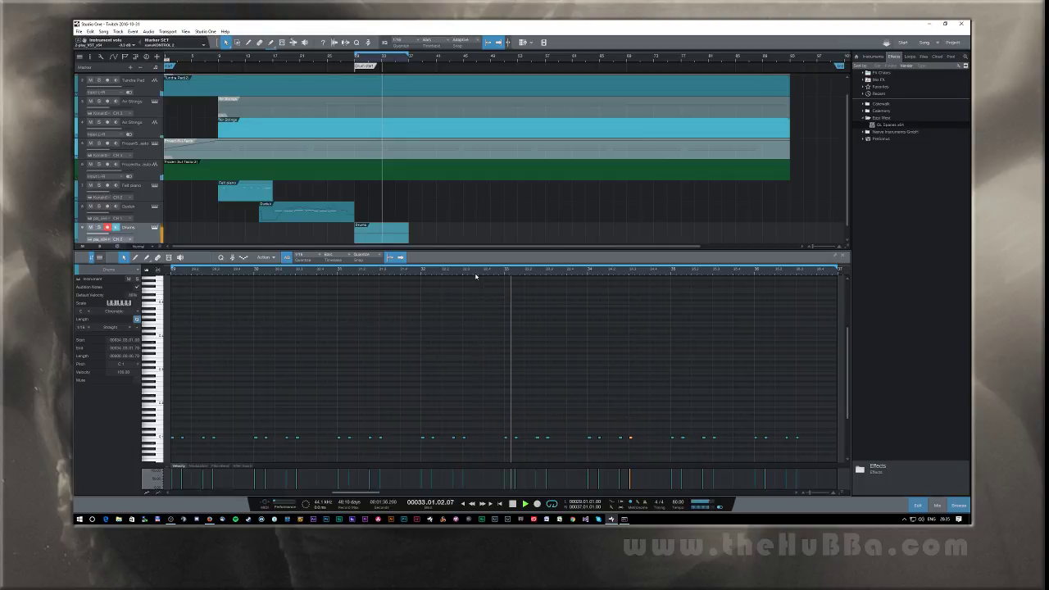
{"action": "key", "text": "space"}
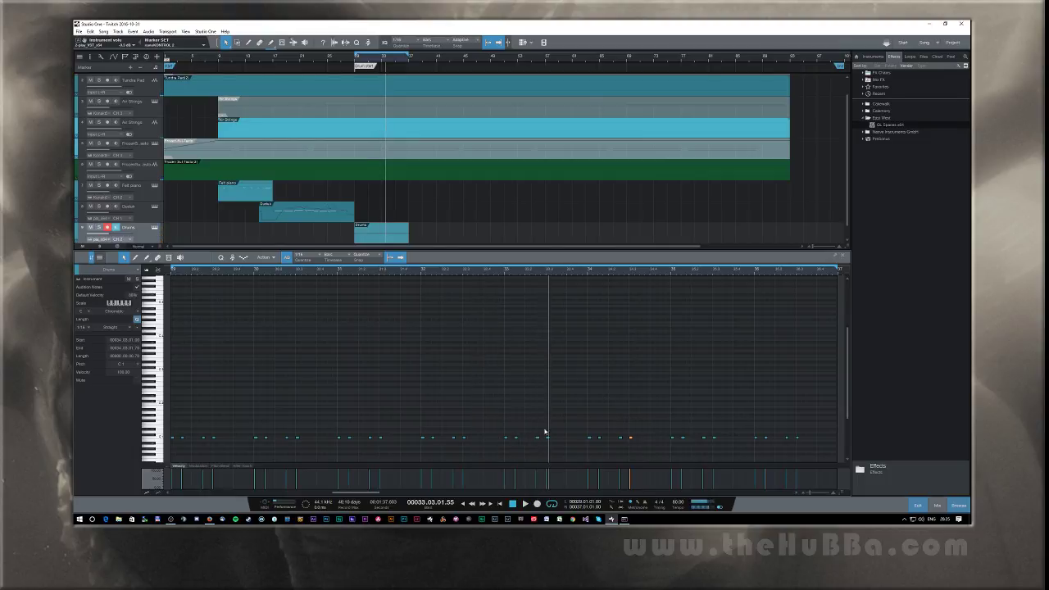
{"action": "left_click", "coordinate": [537, 439]}
{"action": "left_click", "coordinate": [537, 472]}
{"action": "left_click", "coordinate": [481, 273]}
{"action": "key", "text": "space"}
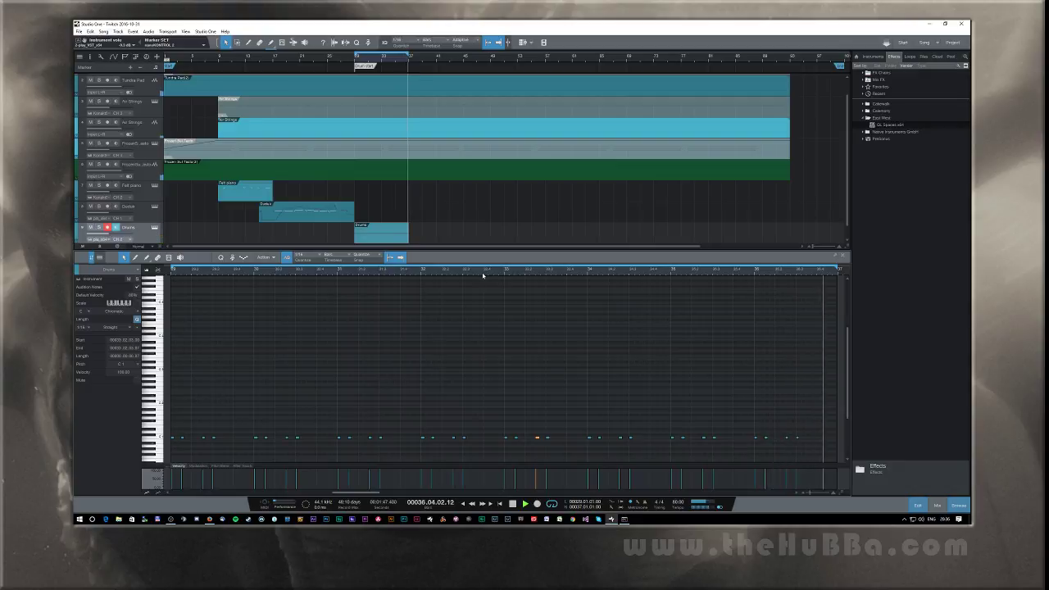
Step: Show the mixer, collapse the expanded play channel, and play the loop to check the drum output
{"action": "key", "text": "F3"}
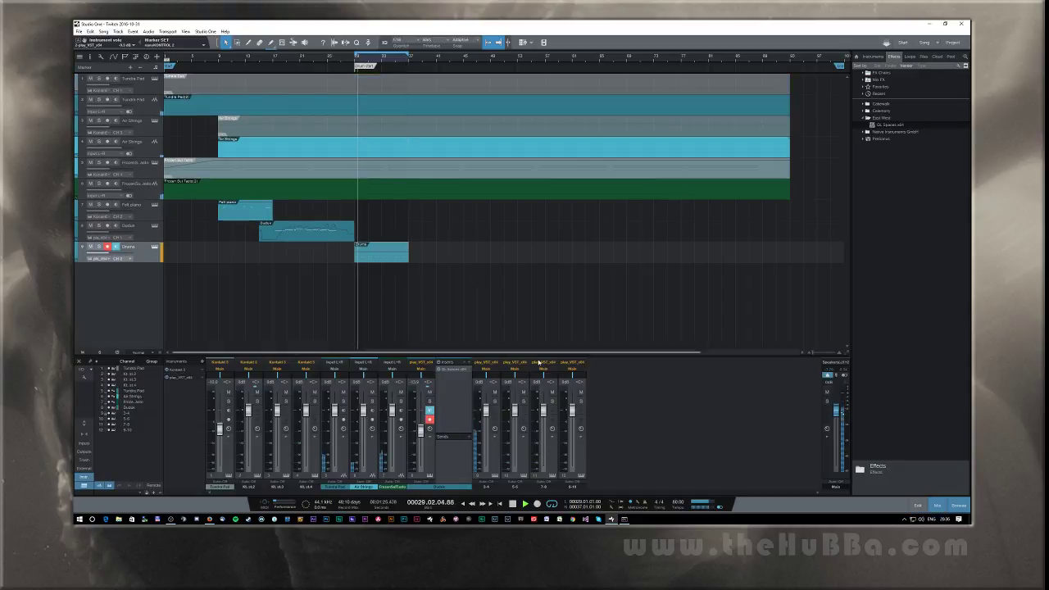
{"action": "key", "text": "space"}
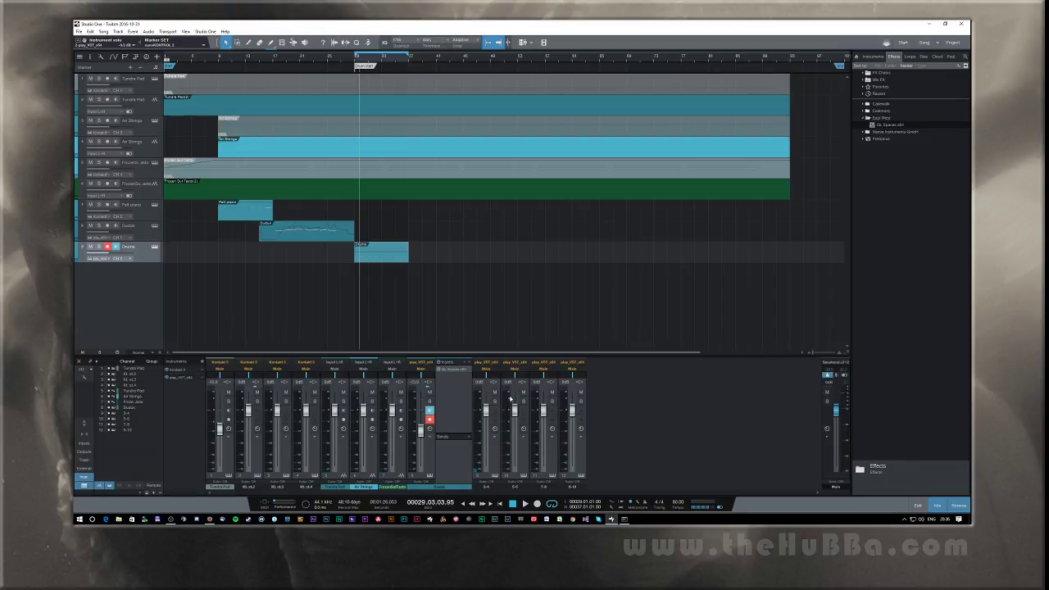
{"action": "left_click", "coordinate": [431, 440]}
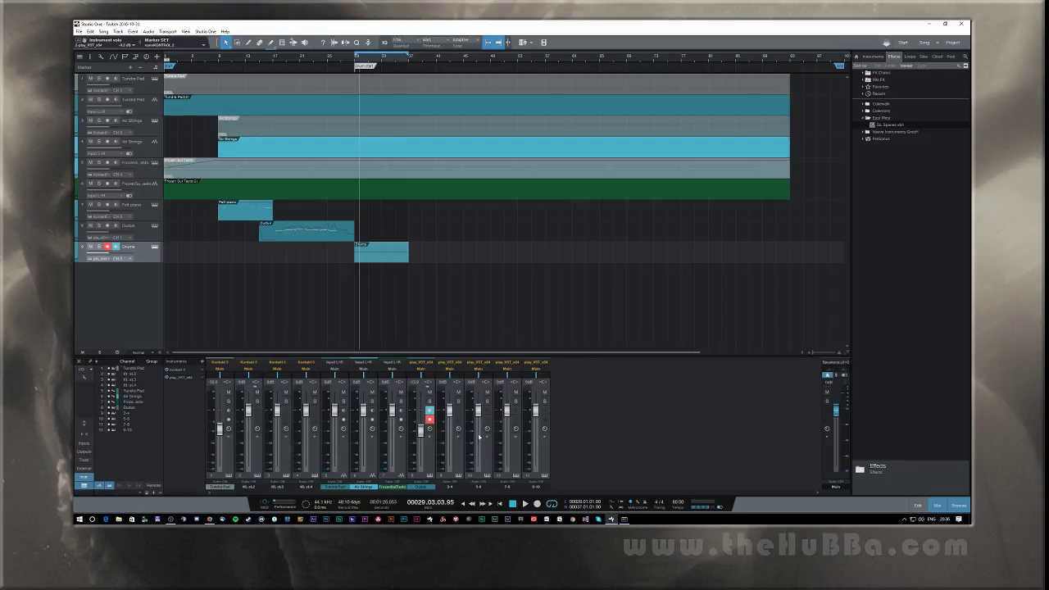
{"action": "key", "text": "space"}
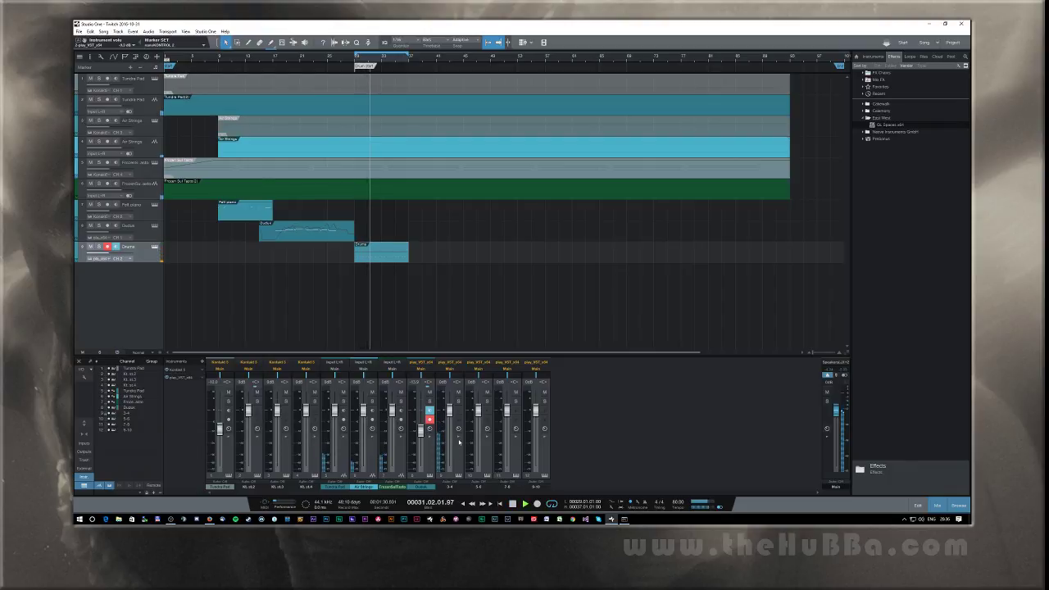
Step: Expand the 3-4 drum output channel and insert the PreSonus Pro EQ on it
{"action": "left_click", "coordinate": [457, 441]}
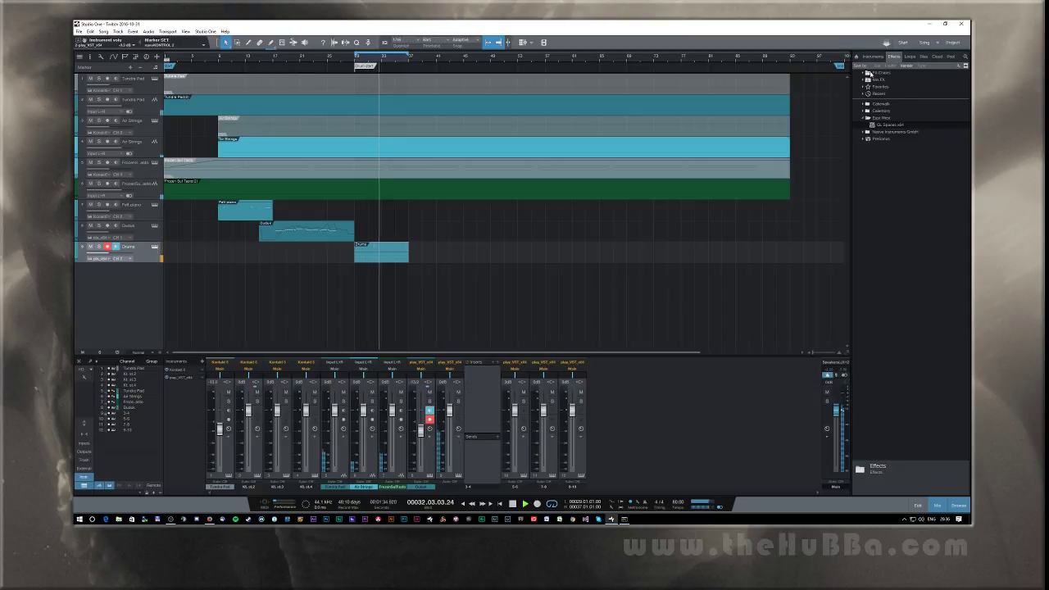
{"action": "key", "text": "space"}
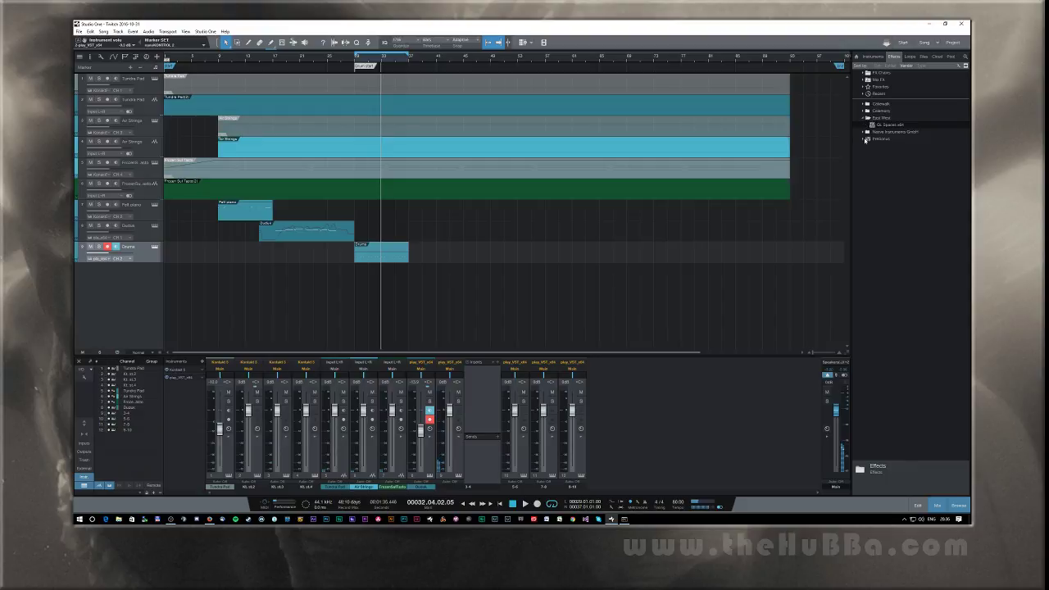
{"action": "left_click", "coordinate": [865, 140]}
{"action": "scroll", "coordinate": [893, 315], "scroll_direction": "down", "scroll_amount": 5}
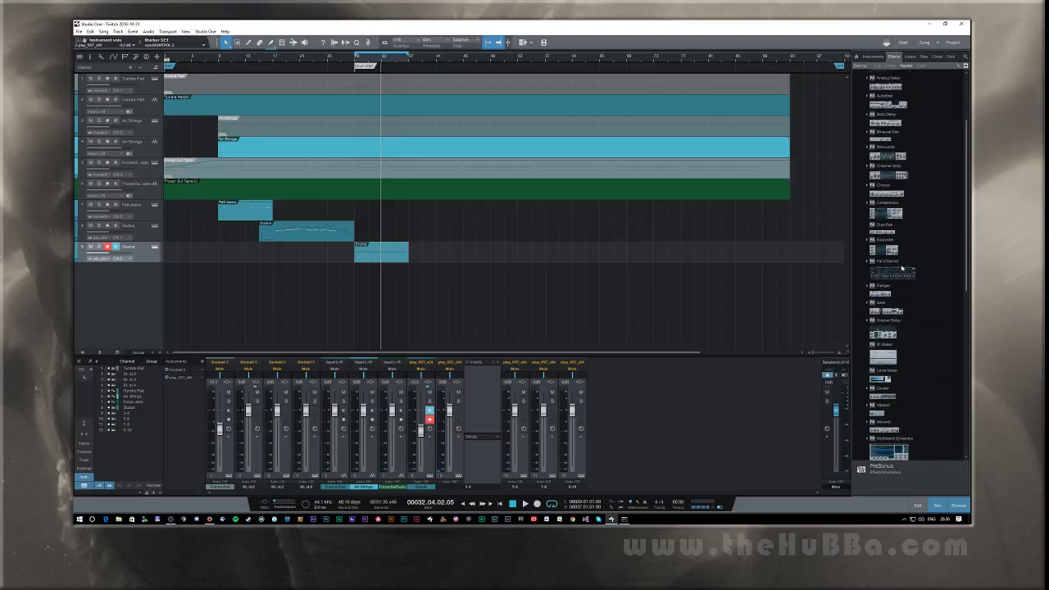
{"action": "scroll", "coordinate": [912, 276], "scroll_direction": "down", "scroll_amount": 8}
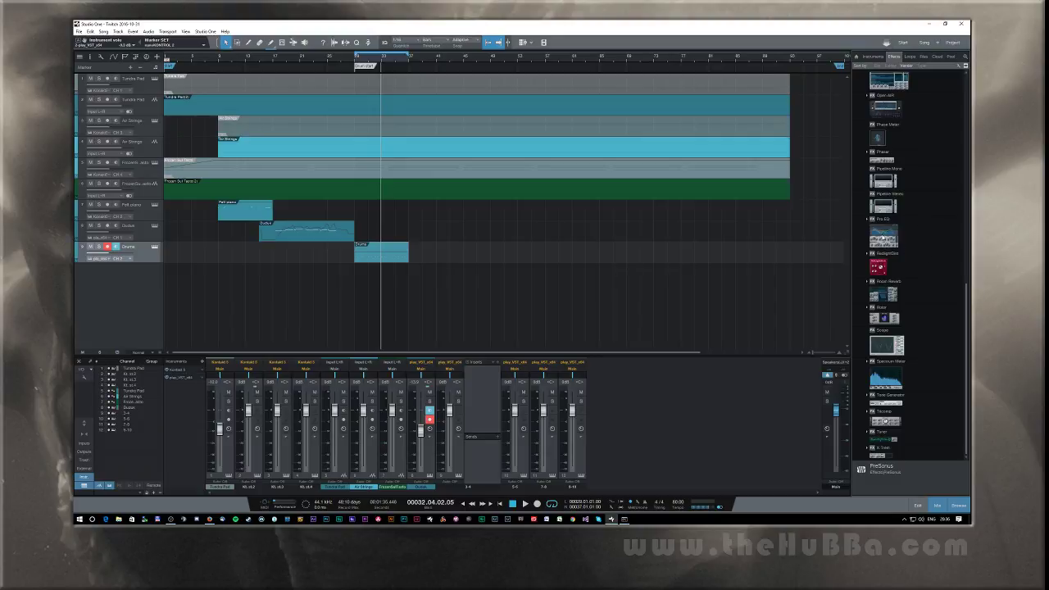
{"action": "left_click_drag", "start_coordinate": [883, 238], "coordinate": [486, 402]}
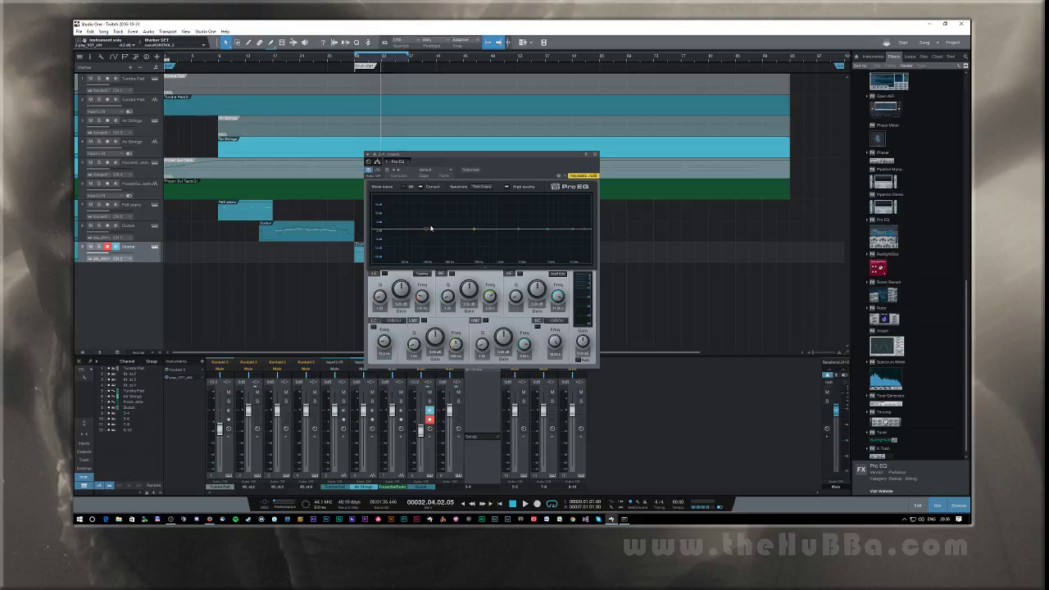
Step: Shape the Pro EQ during playback with a low-frequency boost and slight low-mid and mid cuts, and close it
{"action": "key", "text": "space"}
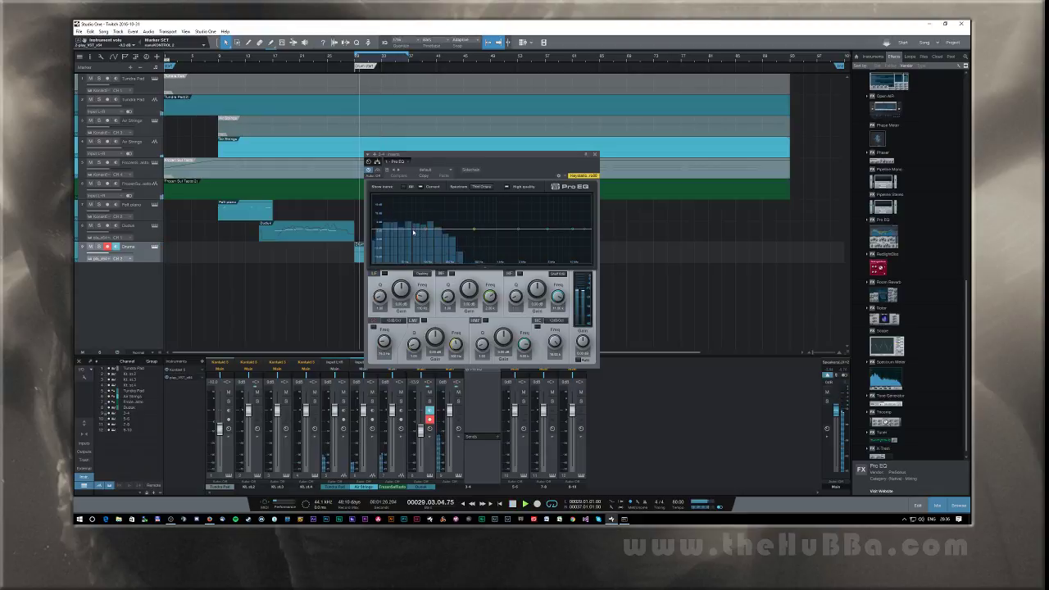
{"action": "left_click_drag", "start_coordinate": [375, 228], "coordinate": [431, 221]}
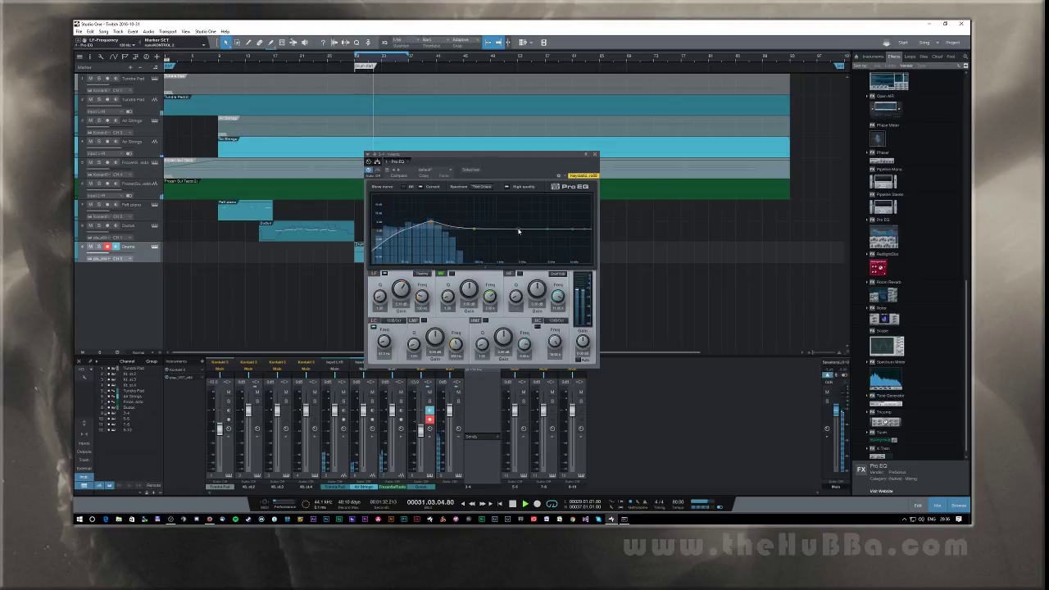
{"action": "left_click_drag", "start_coordinate": [518, 232], "coordinate": [477, 233]}
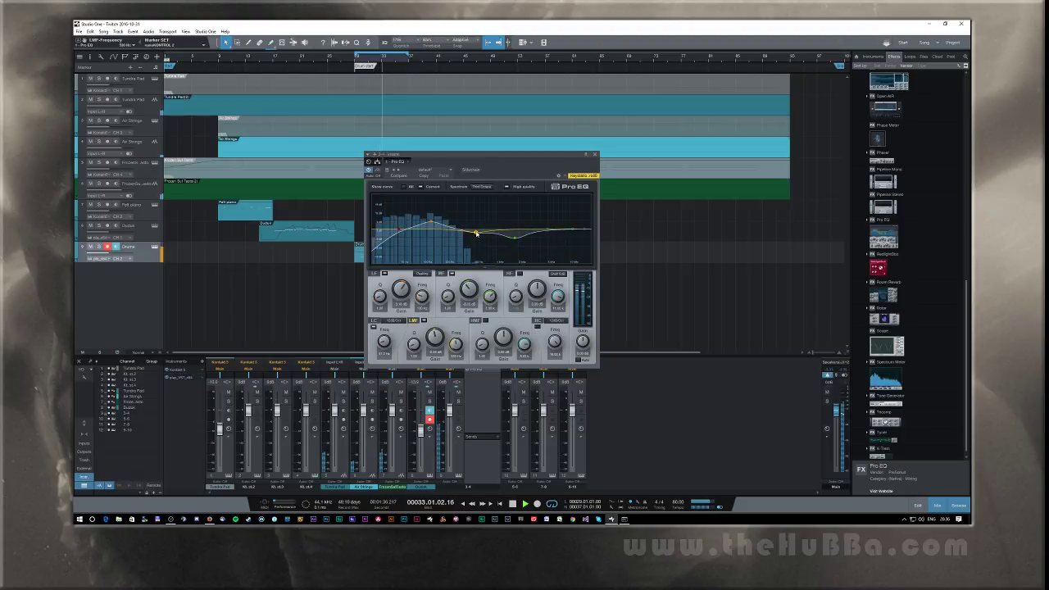
{"action": "left_click", "coordinate": [596, 154]}
Step: Insert a Compressor after the Pro EQ on the 3-4 channel and load its Drum Bus - Hard preset
{"action": "scroll", "coordinate": [935, 159], "scroll_direction": "up", "scroll_amount": 5}
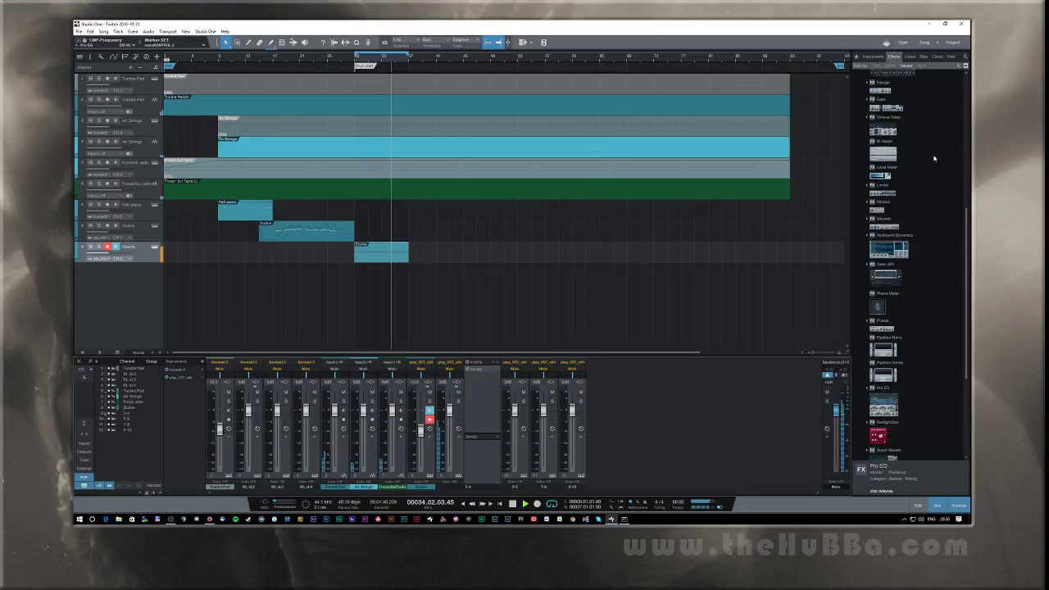
{"action": "scroll", "coordinate": [932, 164], "scroll_direction": "up", "scroll_amount": 6}
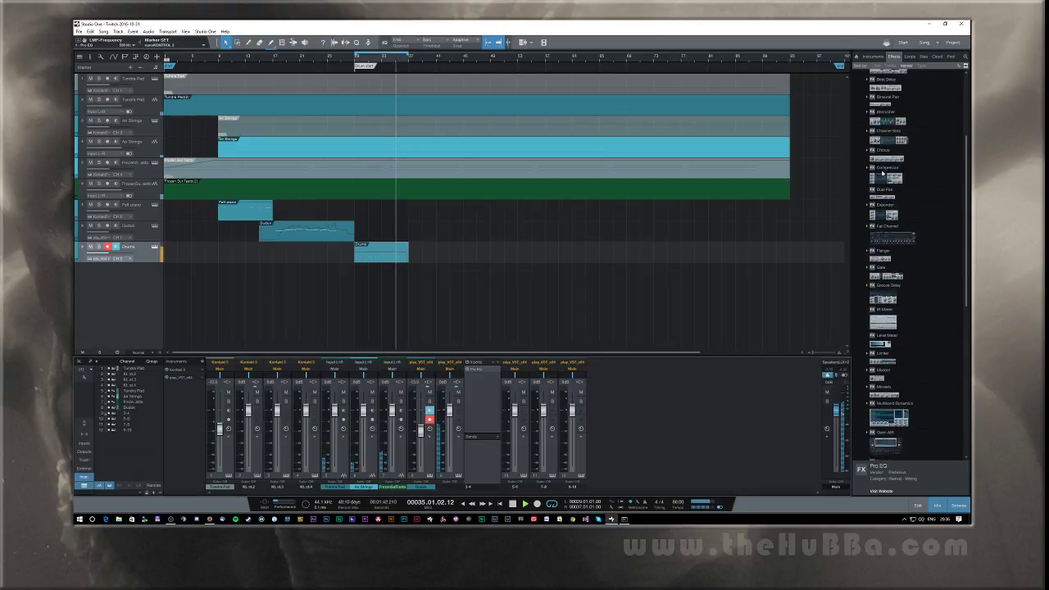
{"action": "left_click_drag", "start_coordinate": [883, 173], "coordinate": [468, 396]}
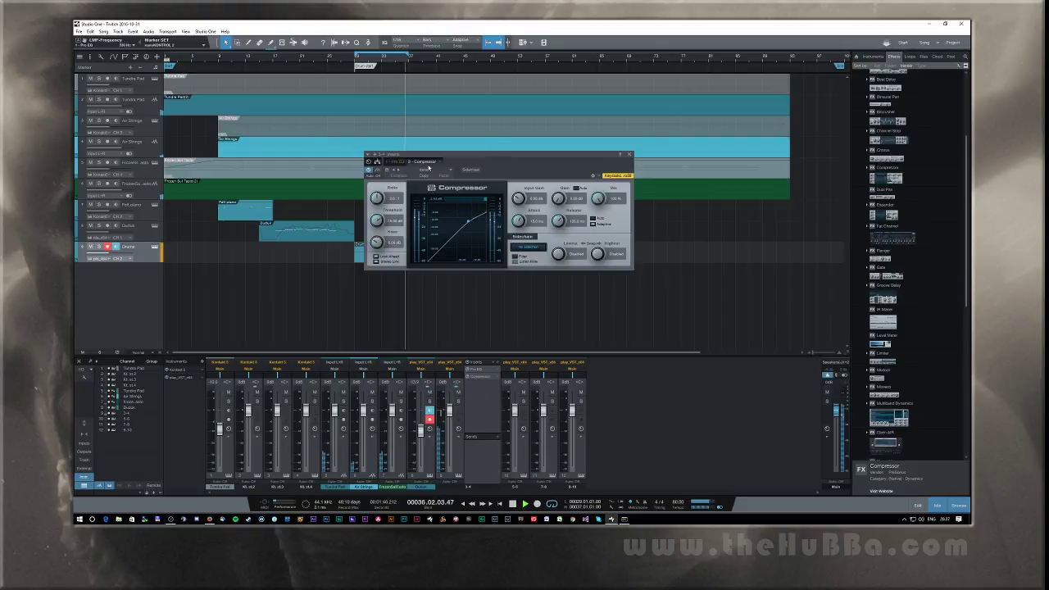
{"action": "left_click", "coordinate": [428, 170]}
{"action": "left_click", "coordinate": [422, 184]}
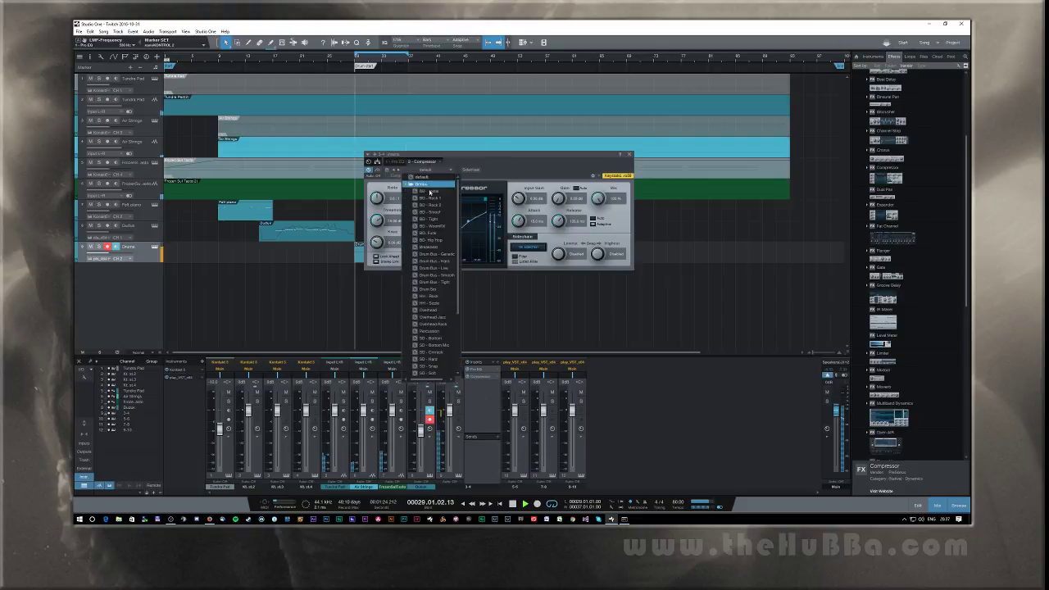
{"action": "left_click", "coordinate": [434, 261]}
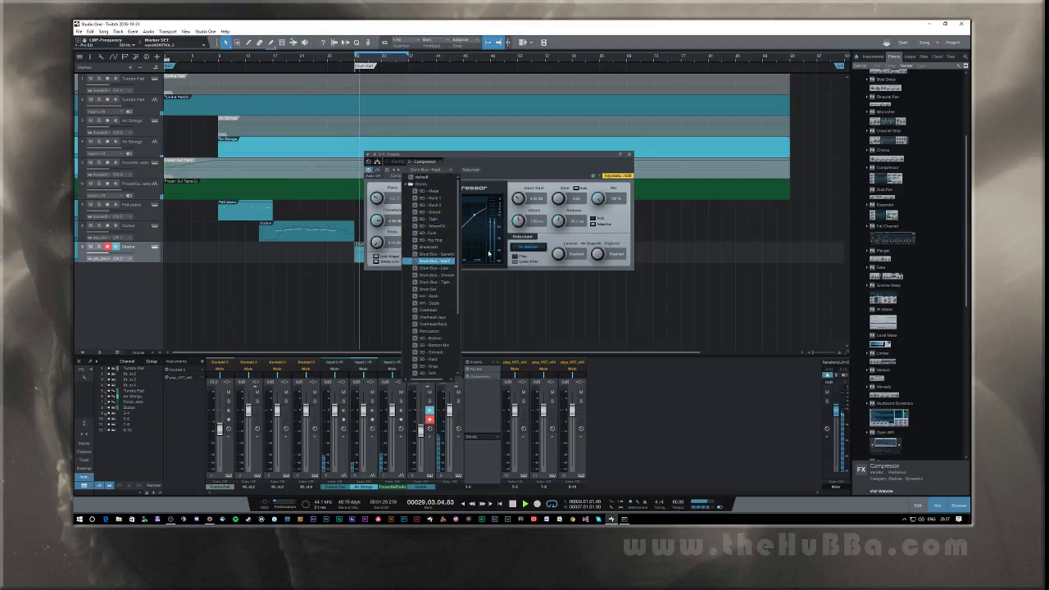
Step: Adjust the compressor's ratio and threshold, close it, and lower the 3-4 channel's fader to about -4.7 dB
{"action": "left_click", "coordinate": [529, 170]}
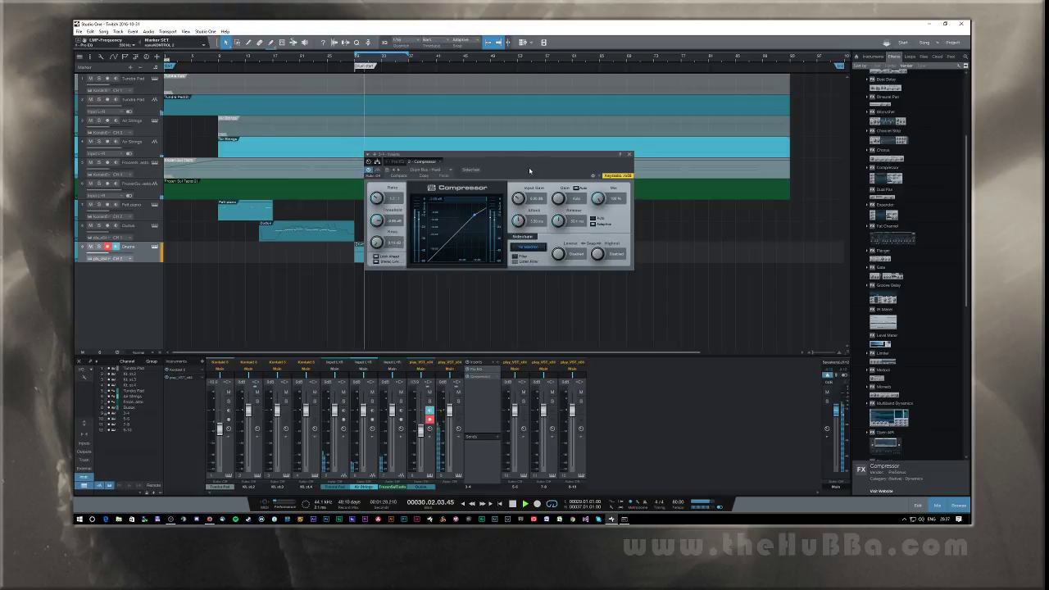
{"action": "left_click_drag", "start_coordinate": [376, 198], "coordinate": [376, 190]}
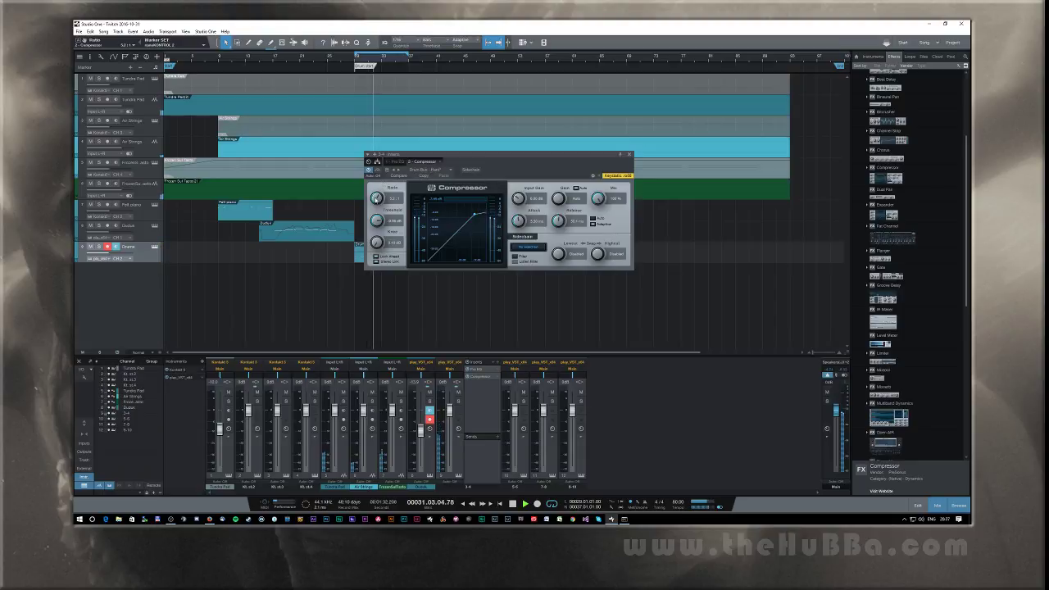
{"action": "left_click_drag", "start_coordinate": [377, 198], "coordinate": [377, 197]}
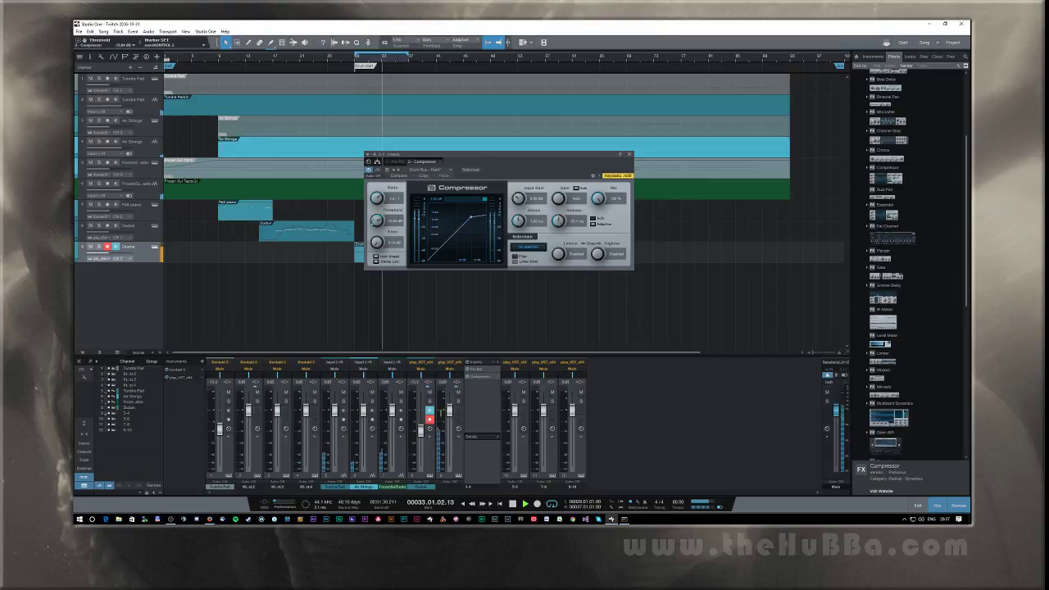
{"action": "mouse_move", "coordinate": [371, 227]}
{"action": "left_mouse_down"}
{"action": "mouse_move", "coordinate": [372, 239]}
{"action": "mouse_move", "coordinate": [377, 219]}
{"action": "left_mouse_up"}
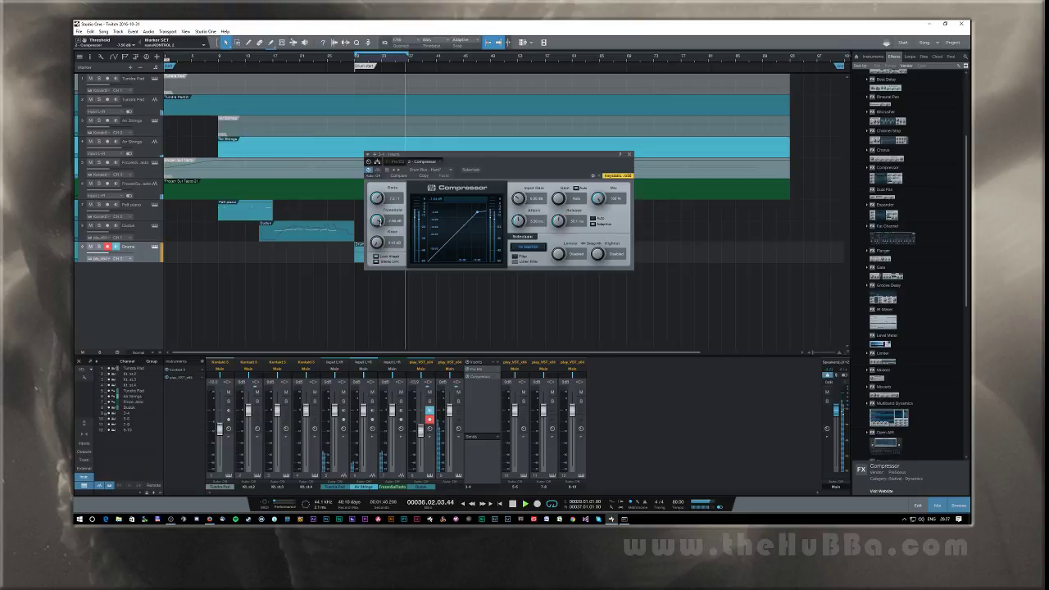
{"action": "left_click_drag", "start_coordinate": [377, 219], "coordinate": [378, 218]}
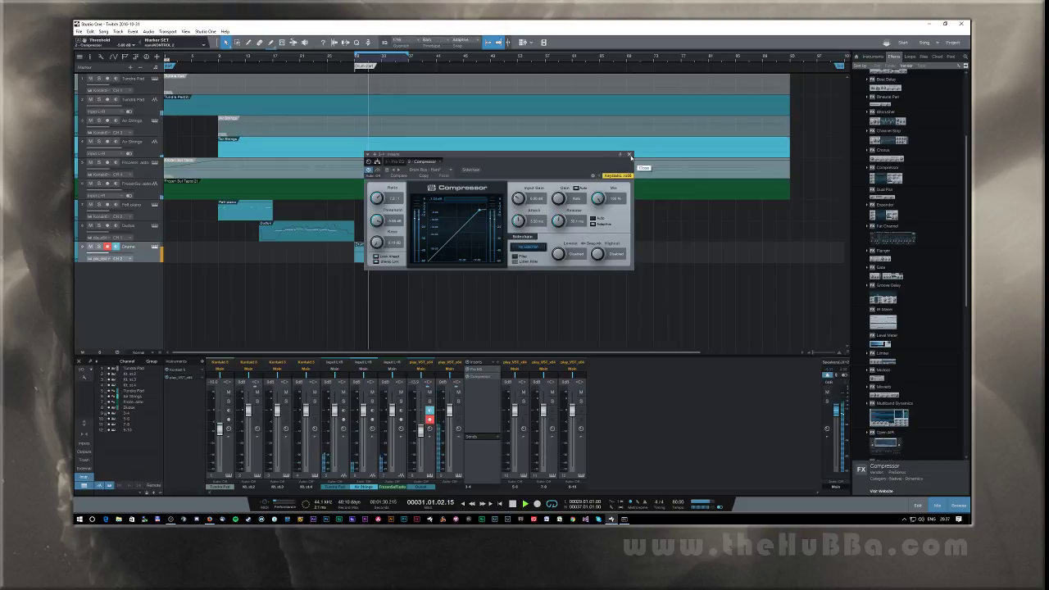
{"action": "left_click", "coordinate": [630, 154]}
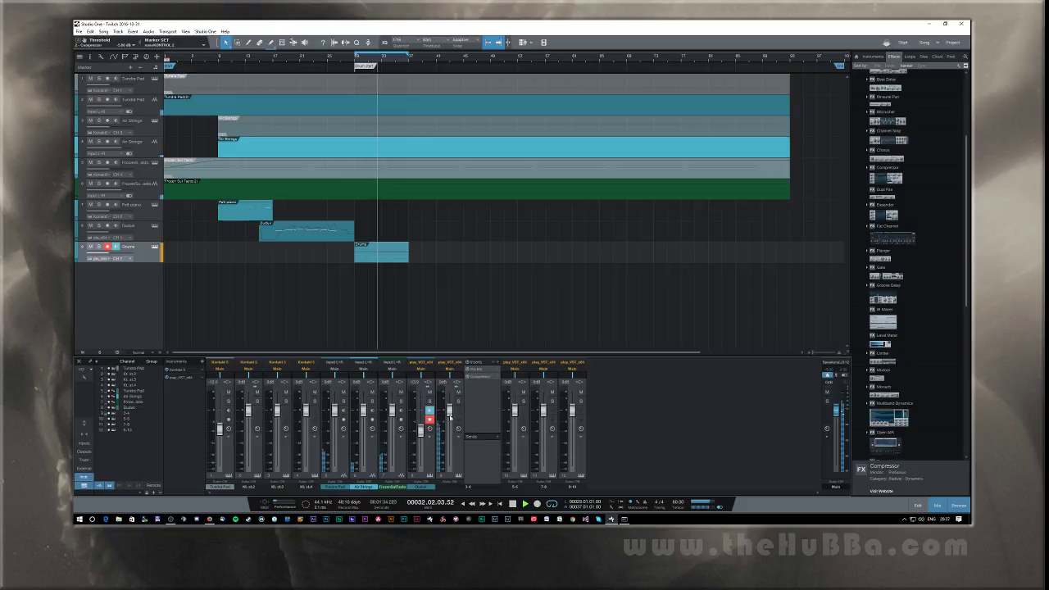
{"action": "left_click_drag", "start_coordinate": [449, 412], "coordinate": [450, 417]}
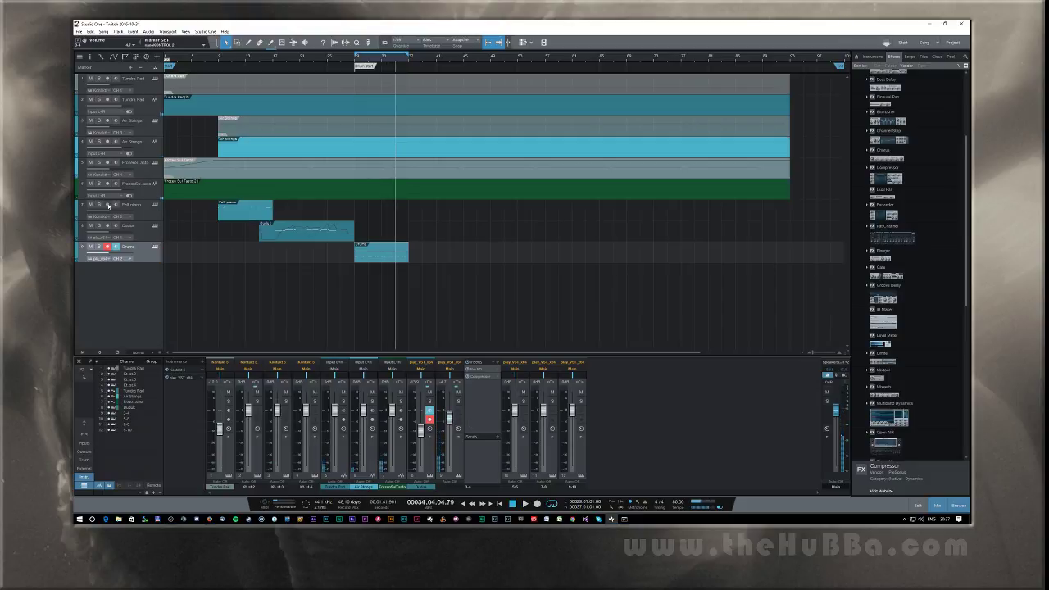
Step: Open the Drums track's Play instrument and switch the Hira Daiko patch to its player view
{"action": "left_click", "coordinate": [140, 262]}
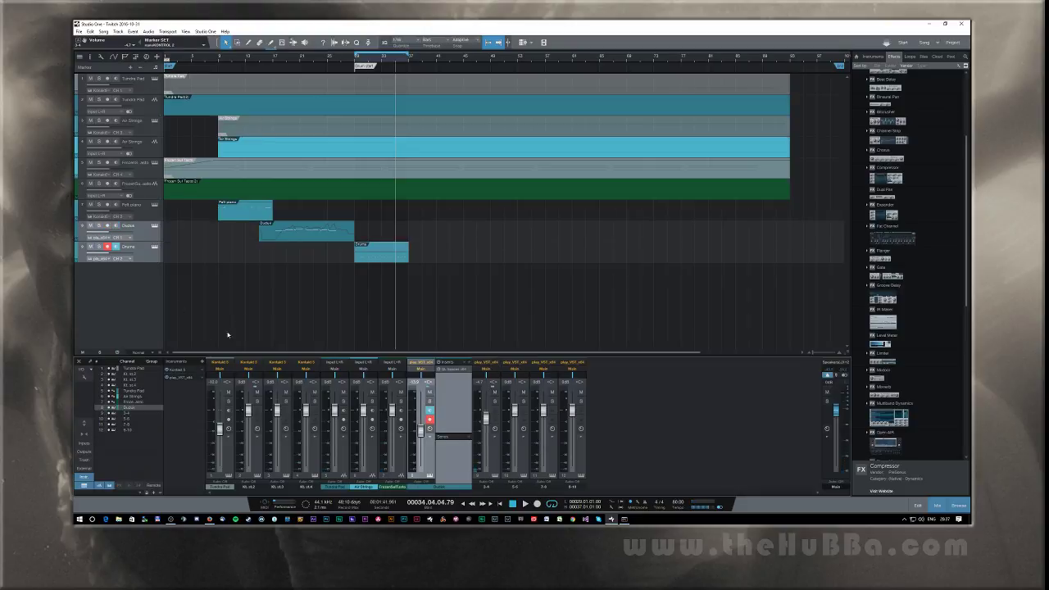
{"action": "left_click", "coordinate": [155, 248]}
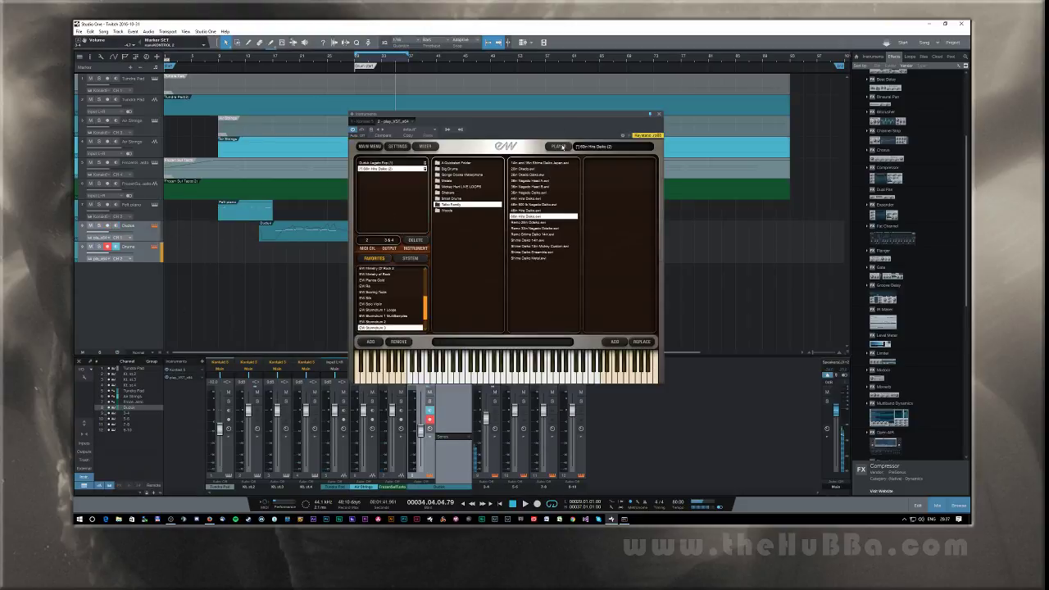
{"action": "left_click", "coordinate": [558, 146]}
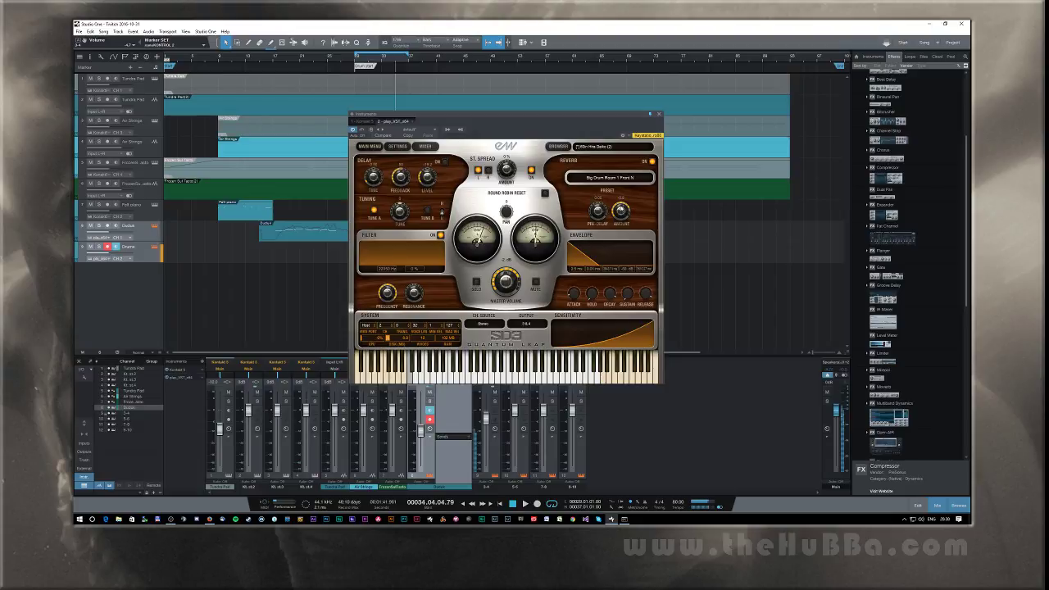
Step: Close the Play instrument window and briefly audition the drum section in the mix
{"action": "left_click", "coordinate": [659, 114]}
{"action": "key", "text": "space"}
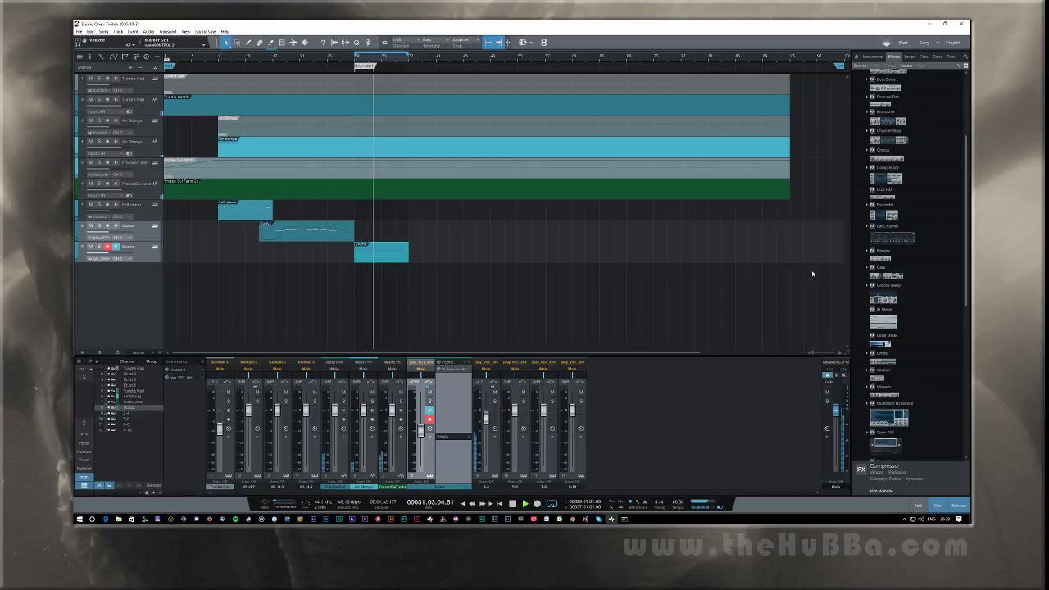
{"action": "key", "text": "space"}
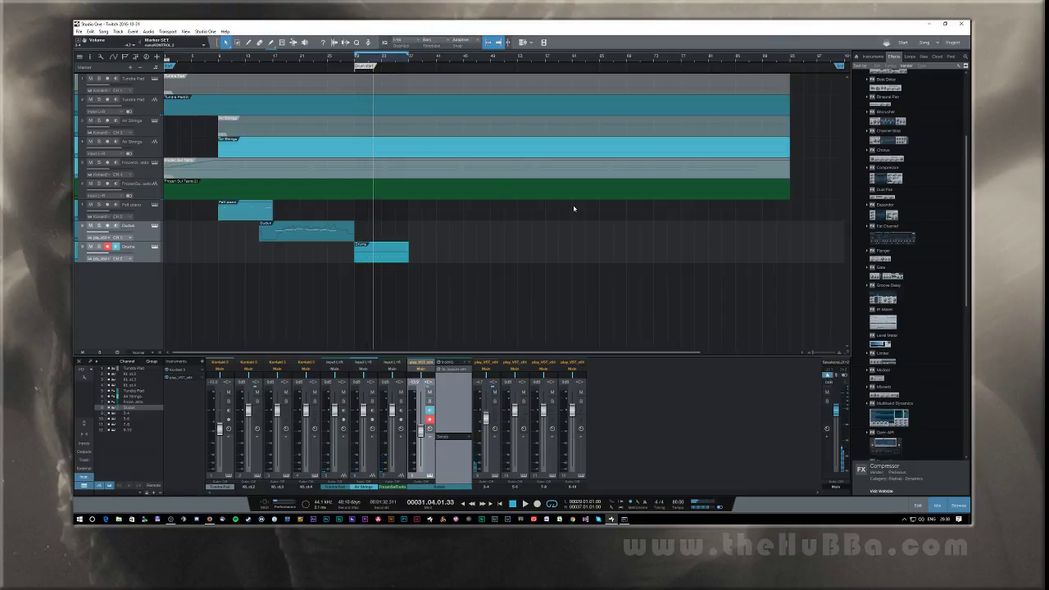
Step: Duplicate the Felt piano event and move the copy so it starts at bar 33
{"action": "left_click", "coordinate": [235, 212]}
{"action": "key", "text": "d"}
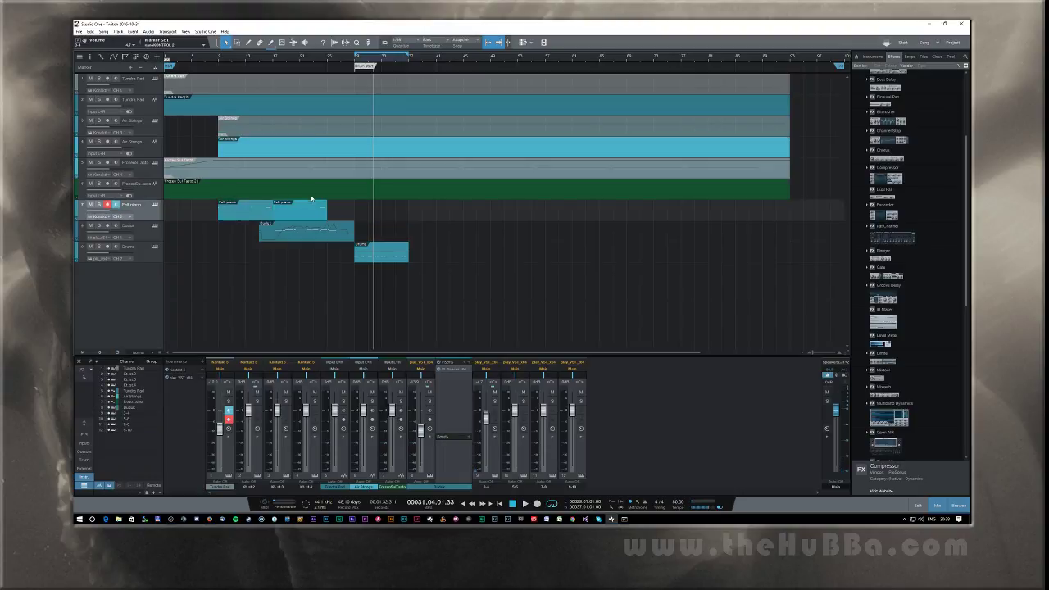
{"action": "left_click_drag", "start_coordinate": [299, 212], "coordinate": [411, 210]}
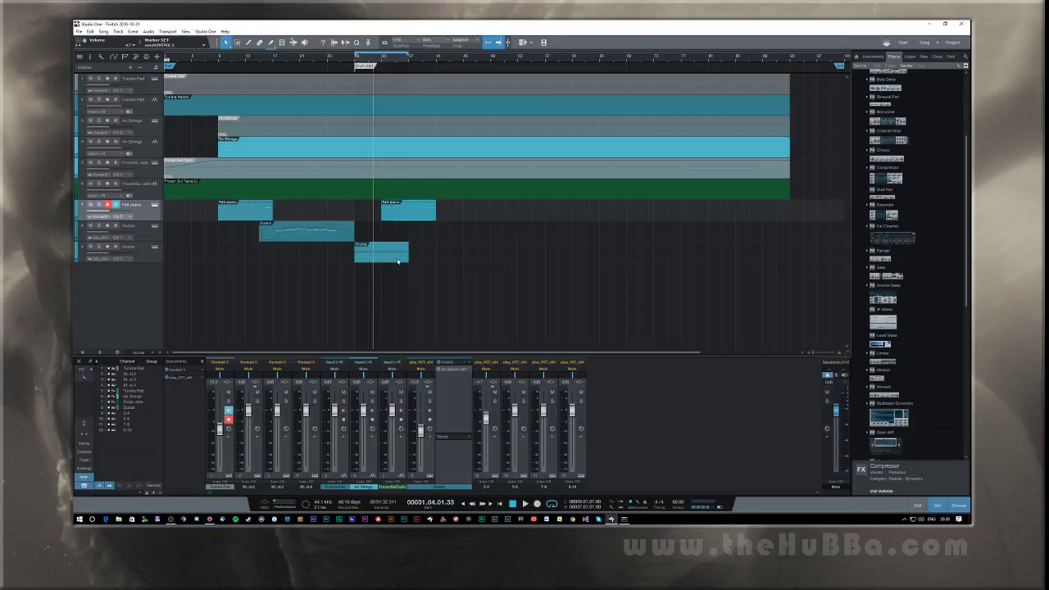
Step: Duplicate the Drums event directly after itself and play the arrangement from the beginning of the song
{"action": "left_click", "coordinate": [398, 261]}
{"action": "key", "text": "d"}
{"action": "key", "text": "space"}
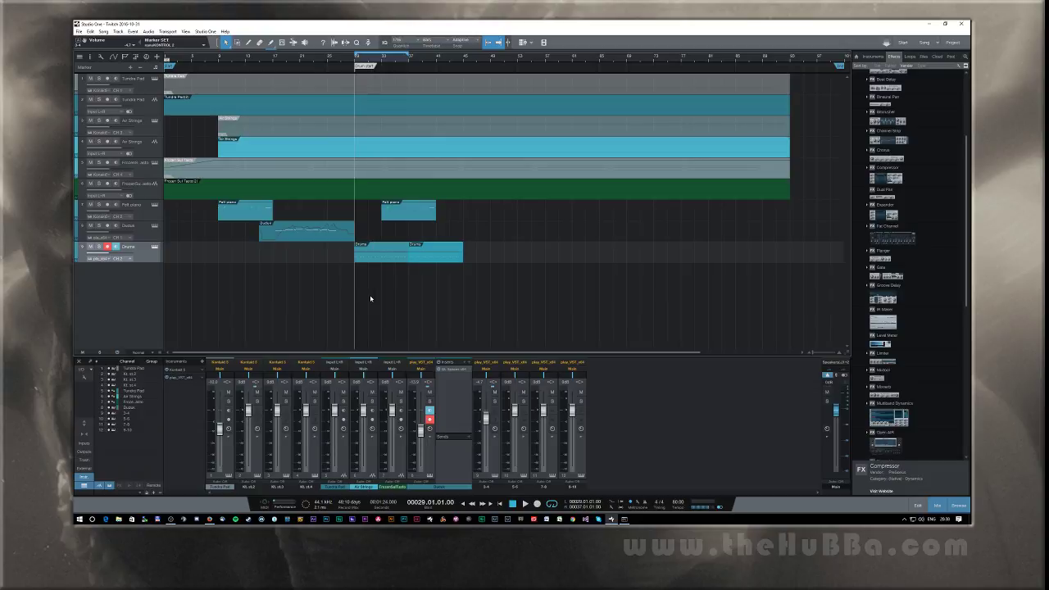
{"action": "key", "text": "Home"}
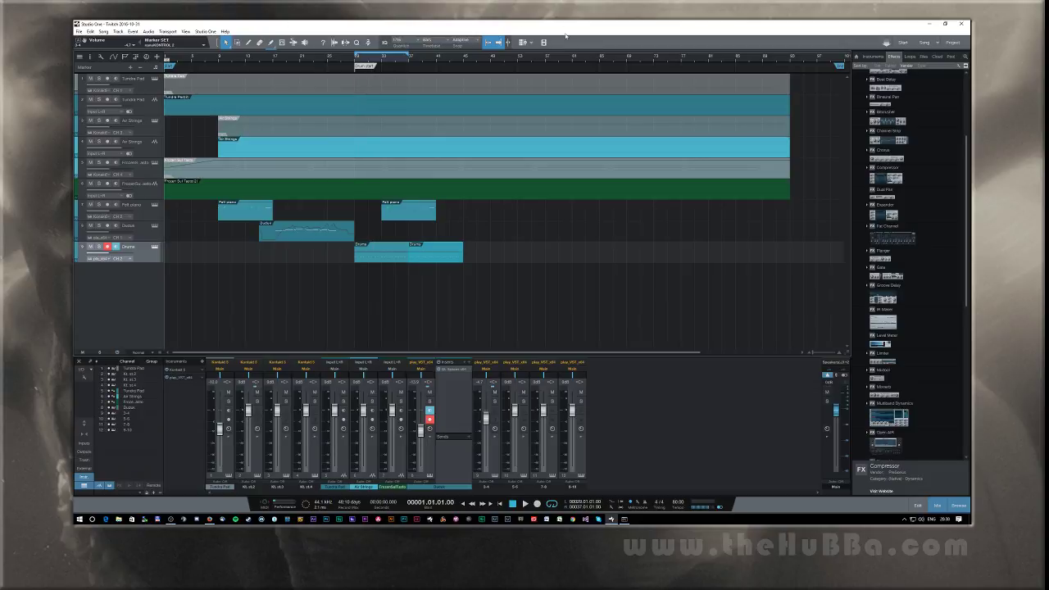
{"action": "key", "text": "KP_Divide"}
{"action": "key", "text": "space"}
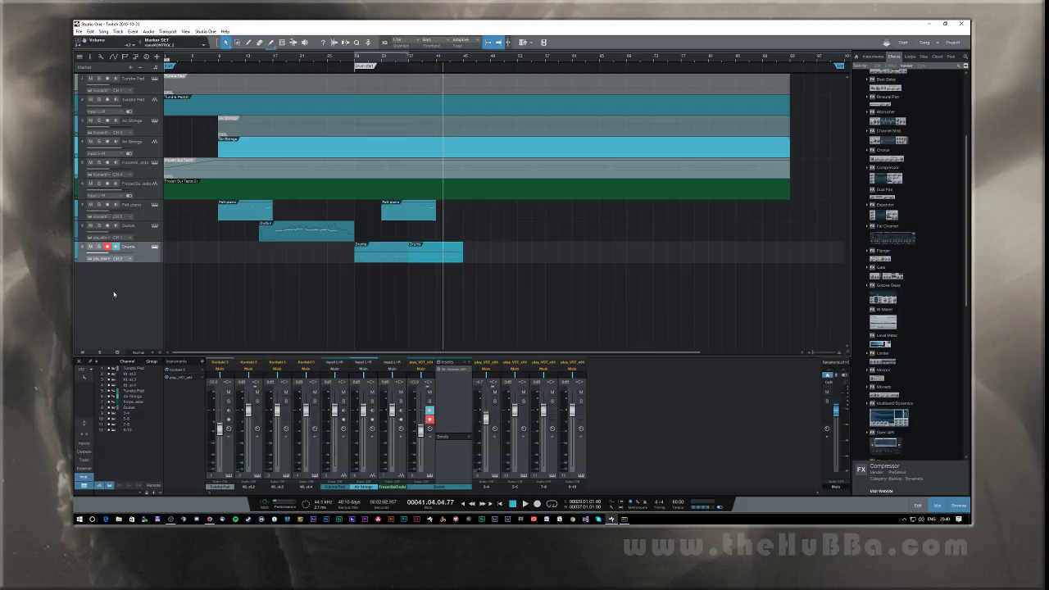
Step: Duplicate the Duduk event, move the copy to start at bar 39, and play the song from bar 29
{"action": "left_click", "coordinate": [291, 233]}
{"action": "key", "text": "d"}
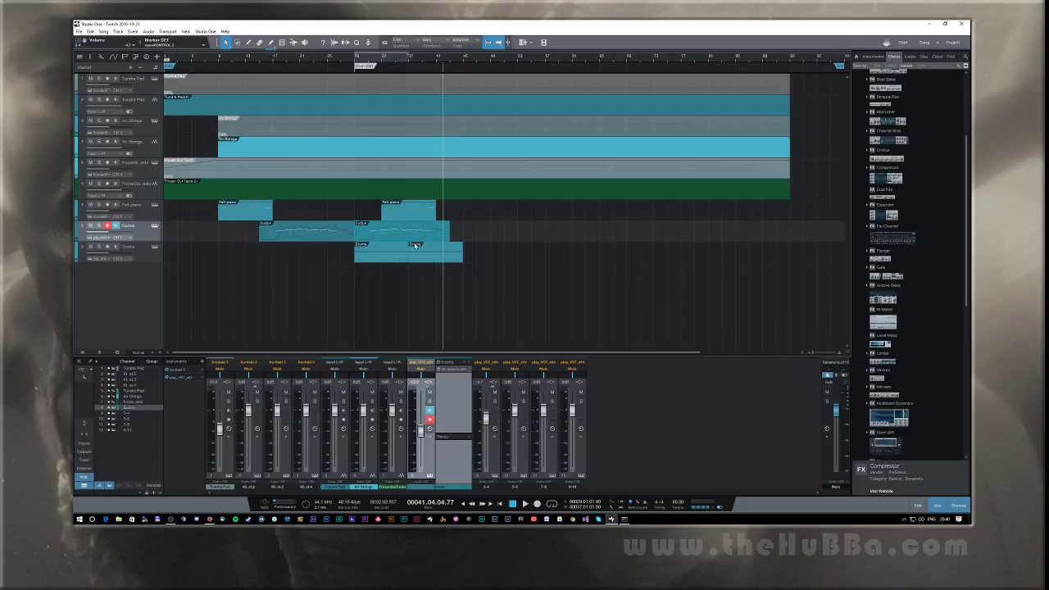
{"action": "left_click_drag", "start_coordinate": [382, 239], "coordinate": [450, 240]}
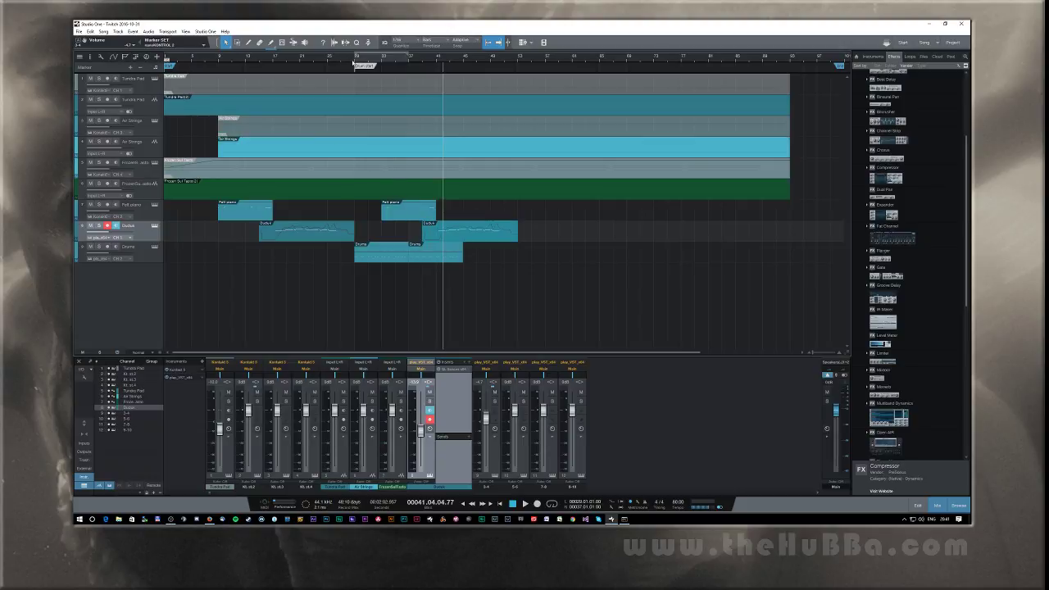
{"action": "left_click", "coordinate": [356, 58]}
{"action": "key", "text": "space"}
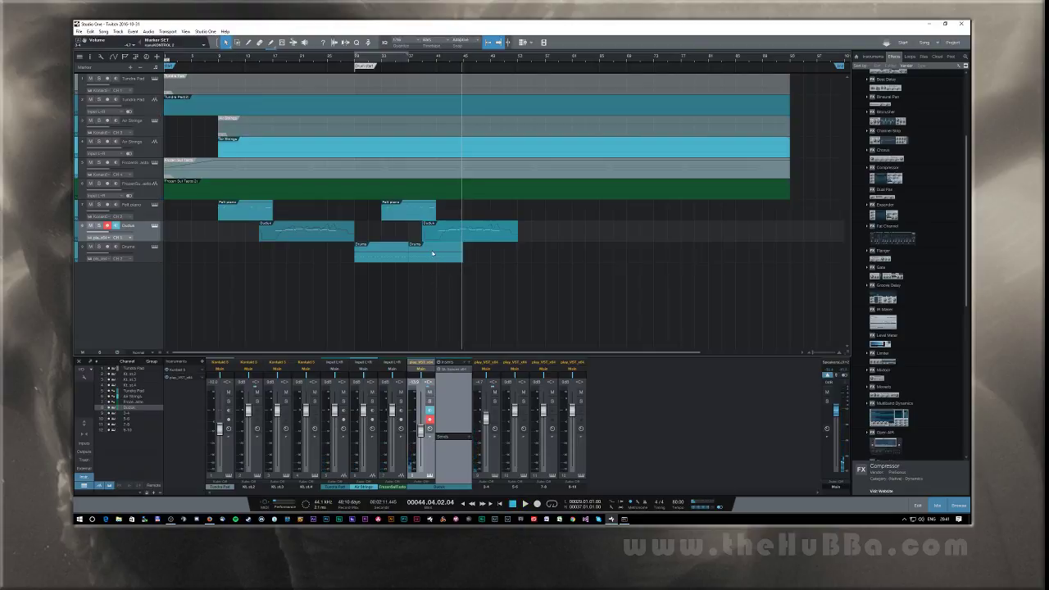
Step: Shorten the second Drums event to end at bar 41 and add a one-bar event after it with a long C 1 note
{"action": "left_click", "coordinate": [456, 254]}
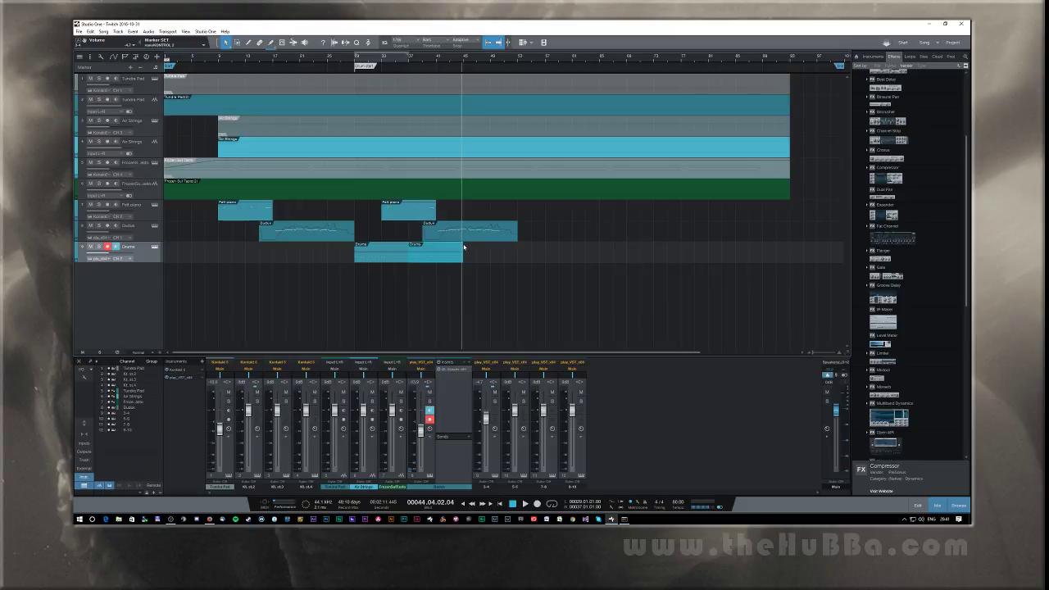
{"action": "left_click_drag", "start_coordinate": [464, 246], "coordinate": [442, 255]}
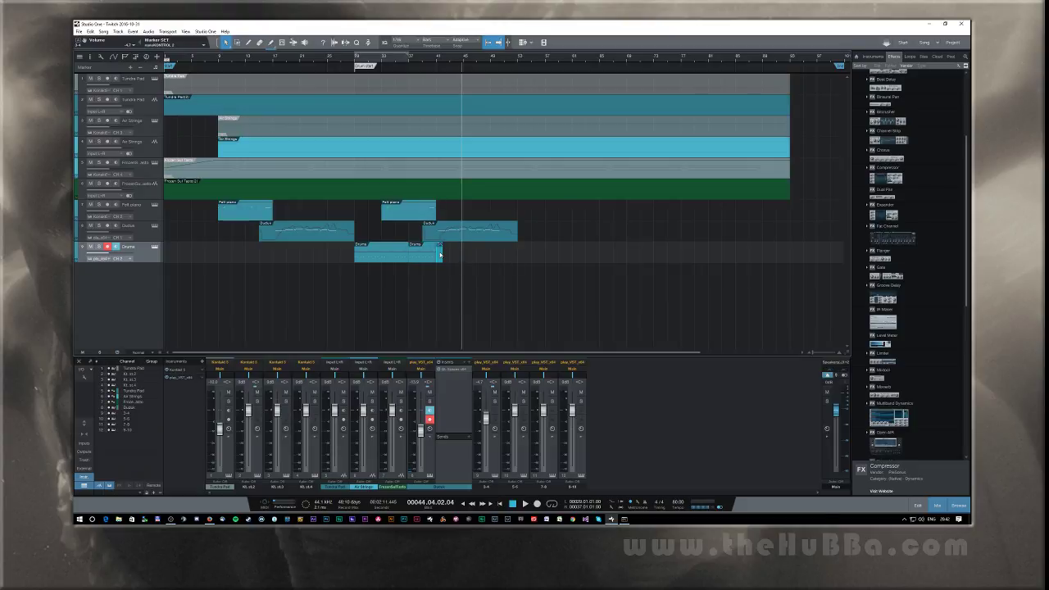
{"action": "double_click", "coordinate": [439, 260]}
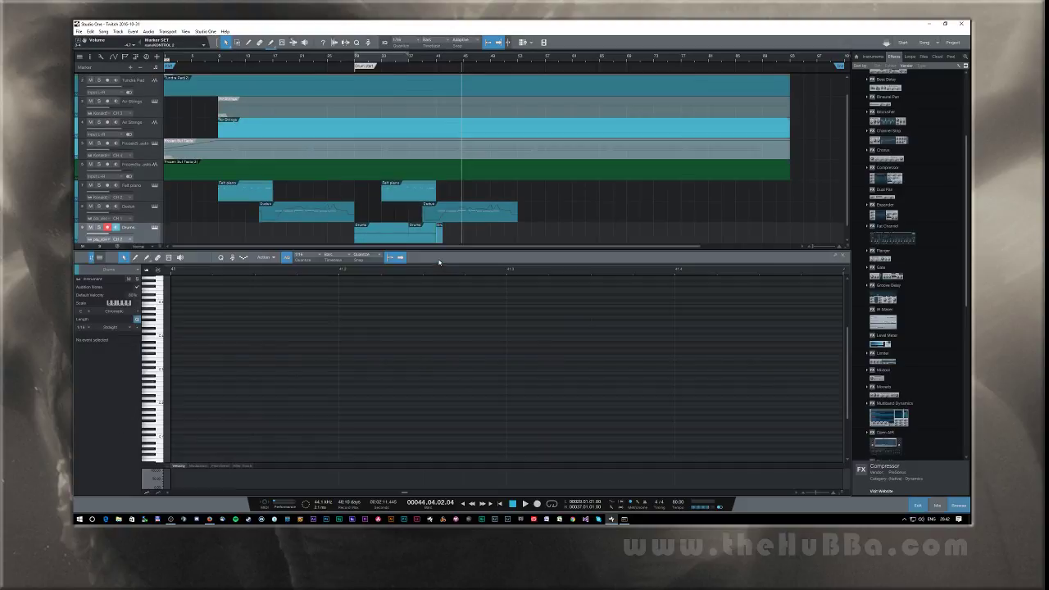
{"action": "double_click", "coordinate": [336, 438]}
{"action": "left_click_drag", "start_coordinate": [341, 438], "coordinate": [436, 438]}
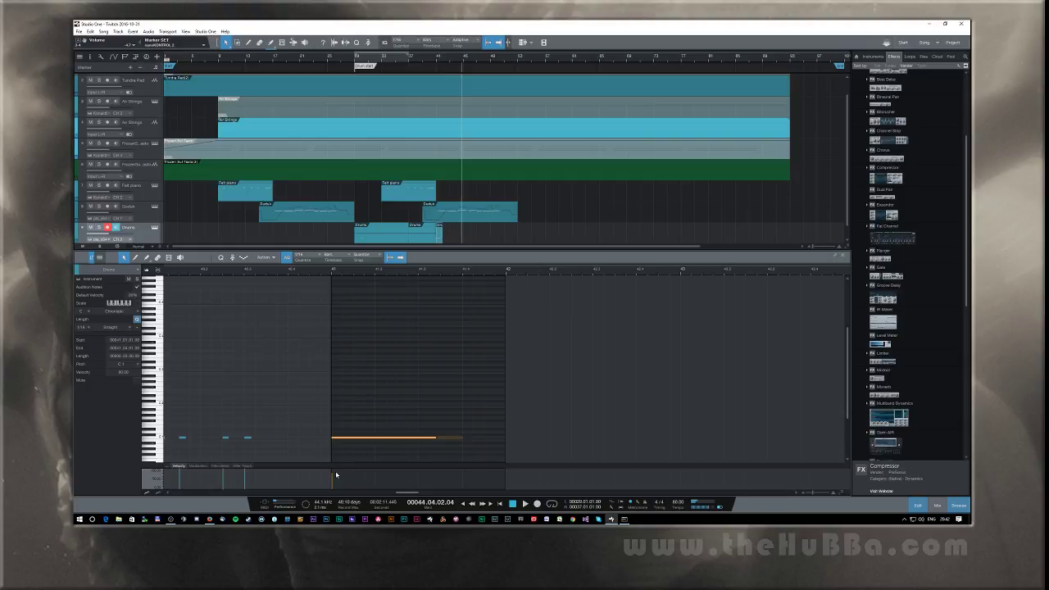
{"action": "left_click", "coordinate": [336, 474]}
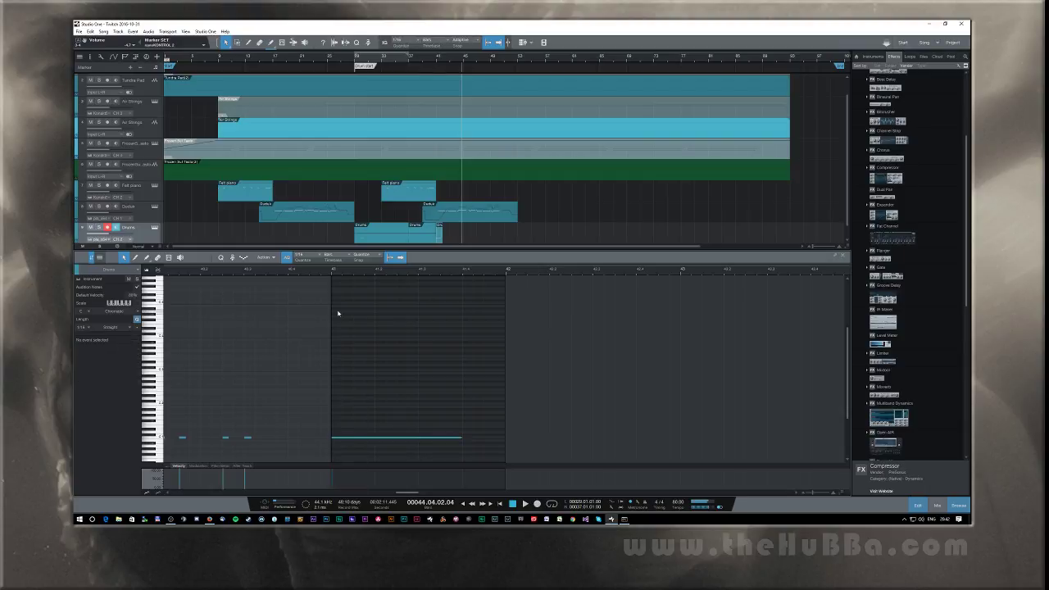
Step: Audition the closing drum hit at bar 41, and delete the long note together with its one-bar Drums event
{"action": "left_click", "coordinate": [424, 57]}
{"action": "key", "text": "space"}
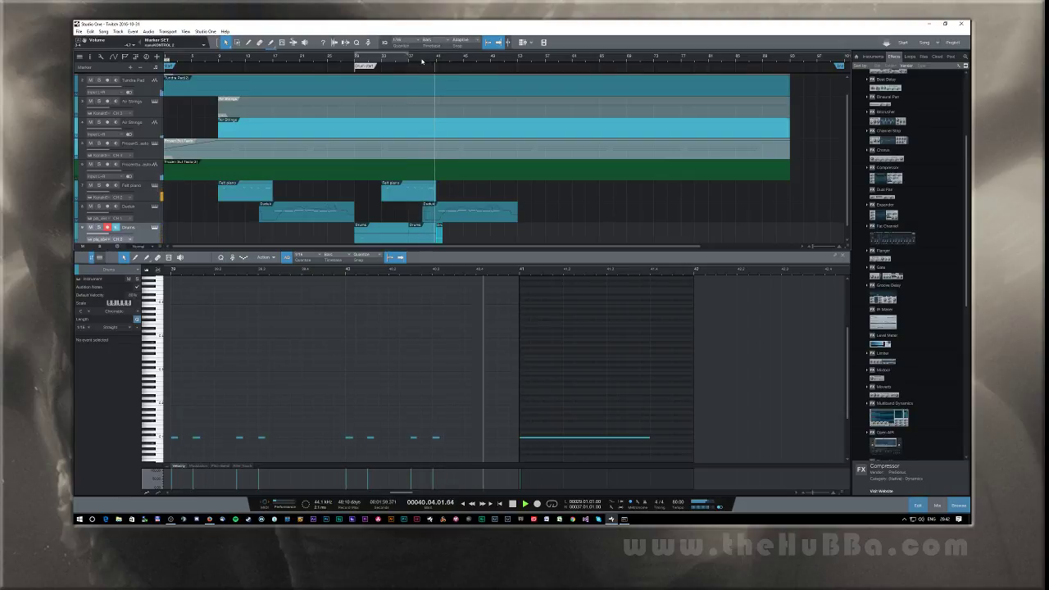
{"action": "key", "text": "space"}
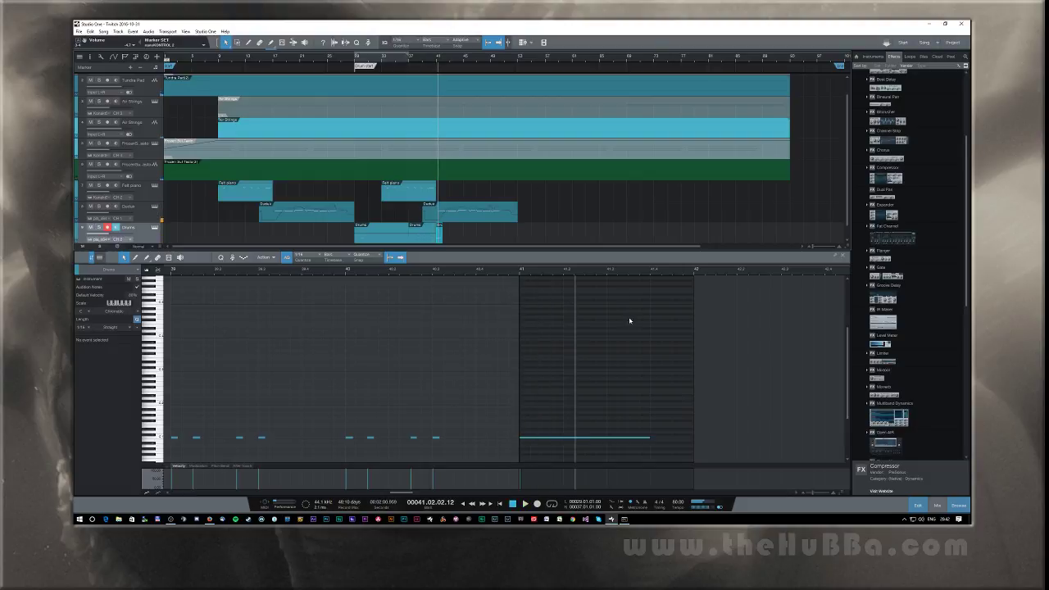
{"action": "double_click", "coordinate": [529, 439]}
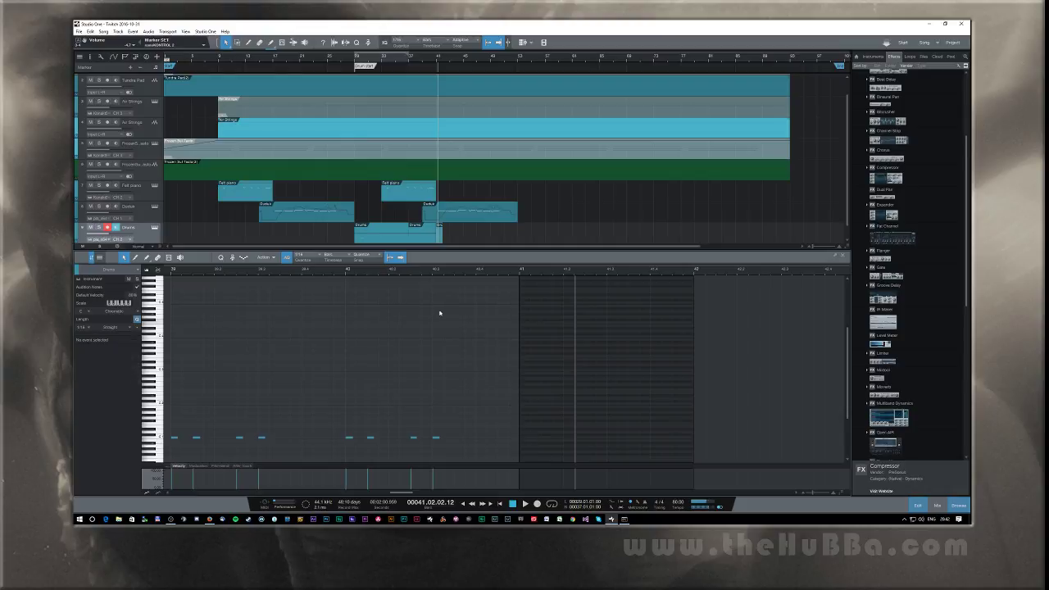
{"action": "left_click_drag", "start_coordinate": [443, 239], "coordinate": [437, 238]}
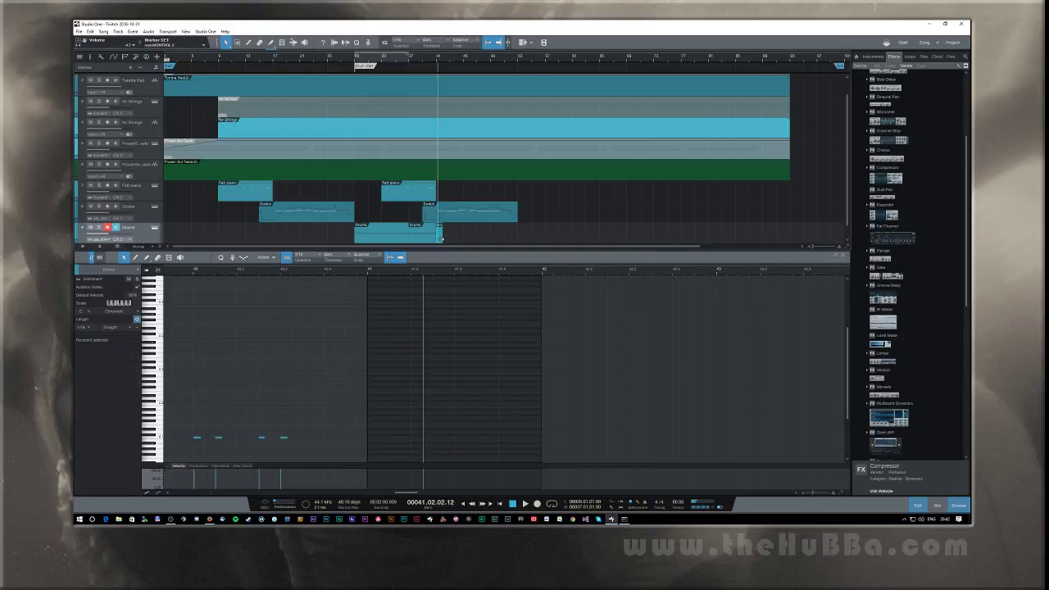
Step: Play through the drum ending around bar 41, and copy the shortened second Drums event to start at bar 41
{"action": "left_click", "coordinate": [419, 59]}
{"action": "key", "text": "space"}
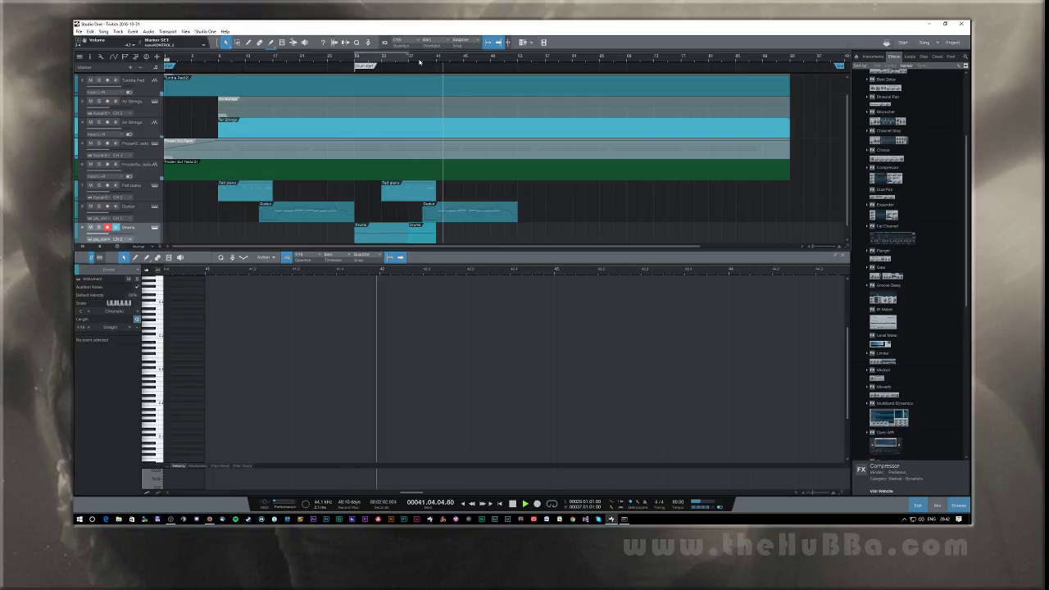
{"action": "key", "text": "space"}
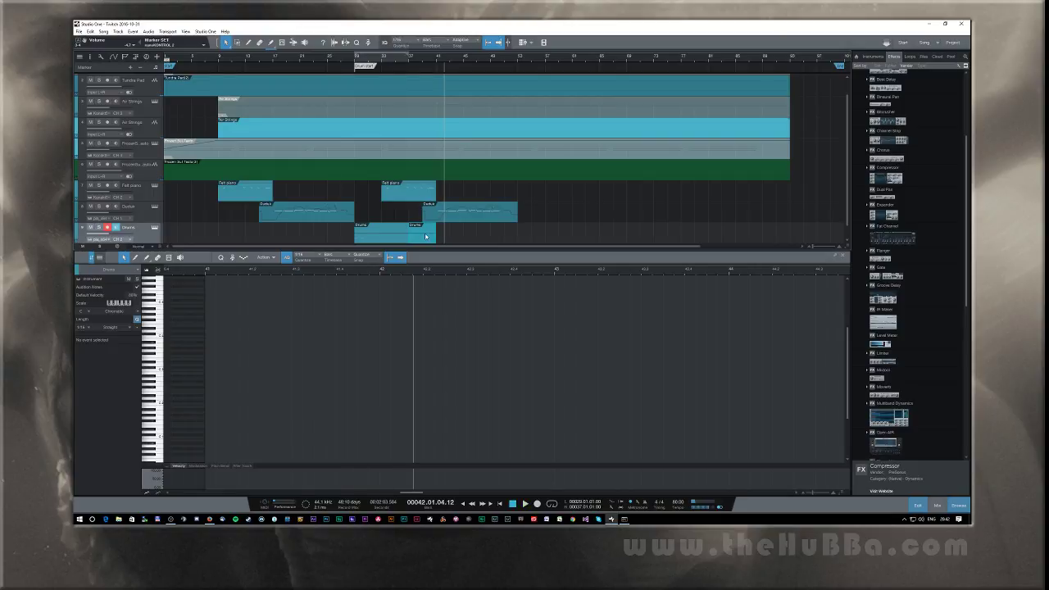
{"action": "left_click_drag", "start_coordinate": [425, 237], "coordinate": [452, 241]}
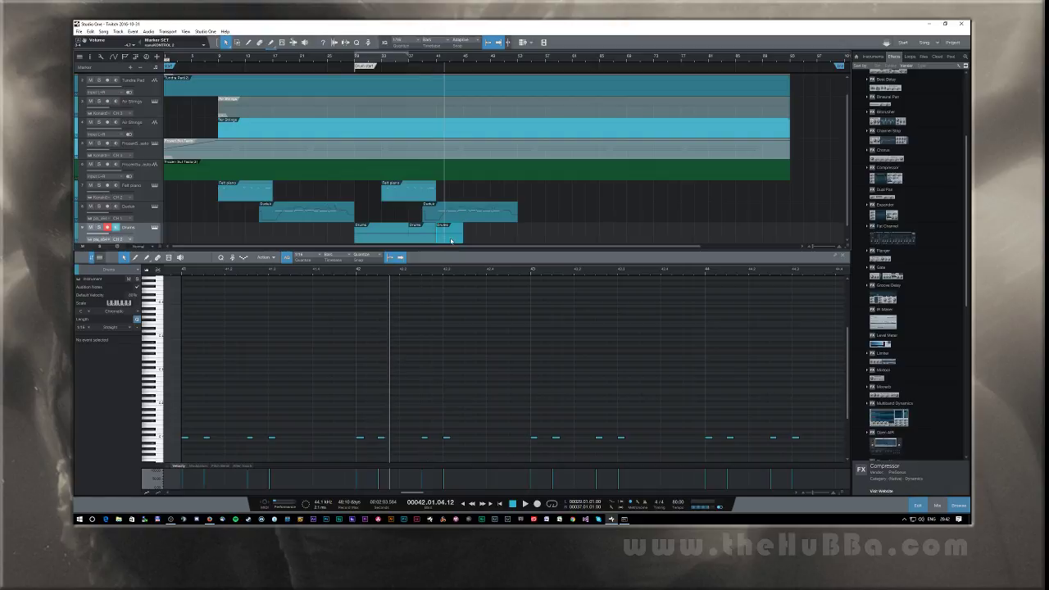
{"action": "left_click", "coordinate": [451, 241]}
Step: Try deleting all notes after the opening hits in the Drums event copied to bar 41
{"action": "left_click_drag", "start_coordinate": [305, 403], "coordinate": [799, 316]}
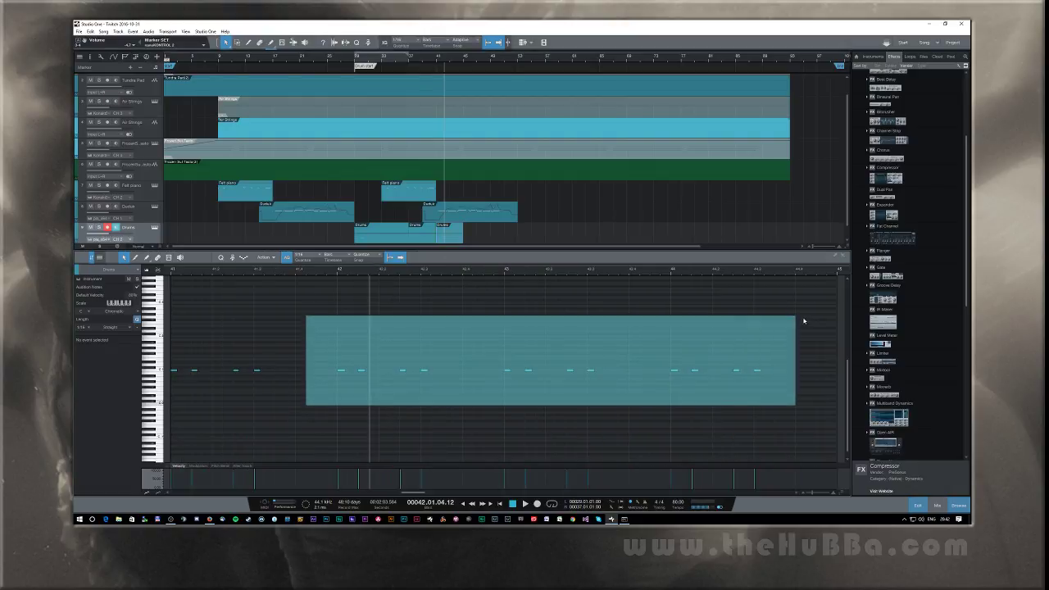
{"action": "key", "text": "Delete"}
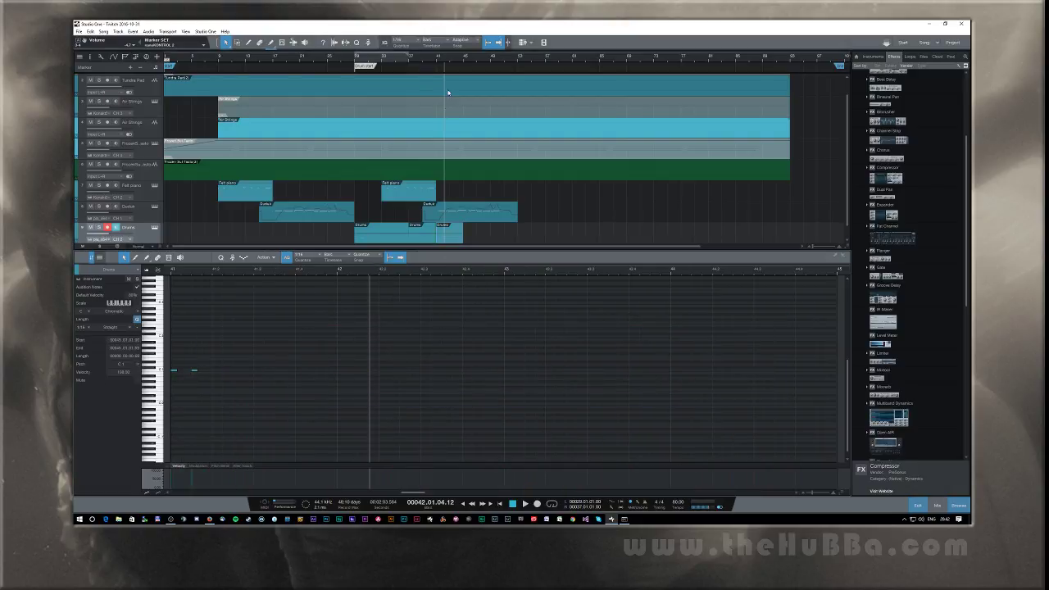
{"action": "key", "text": "ctrl+z"}
Step: Play the song from about bar 38 to review how the added drums sit with the repeated Duduk melody
{"action": "left_click", "coordinate": [432, 62]}
{"action": "left_click", "coordinate": [414, 63]}
{"action": "key", "text": "space"}
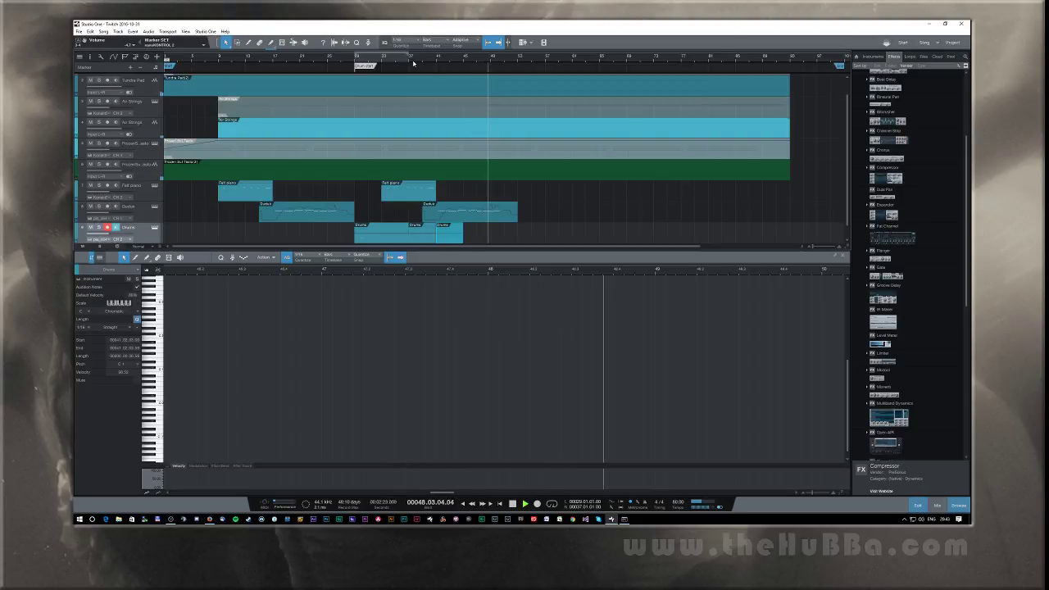
Step: Shorten the C 4 note just before bar 48 in the second Duduk event and play back the passage
{"action": "left_click", "coordinate": [480, 218]}
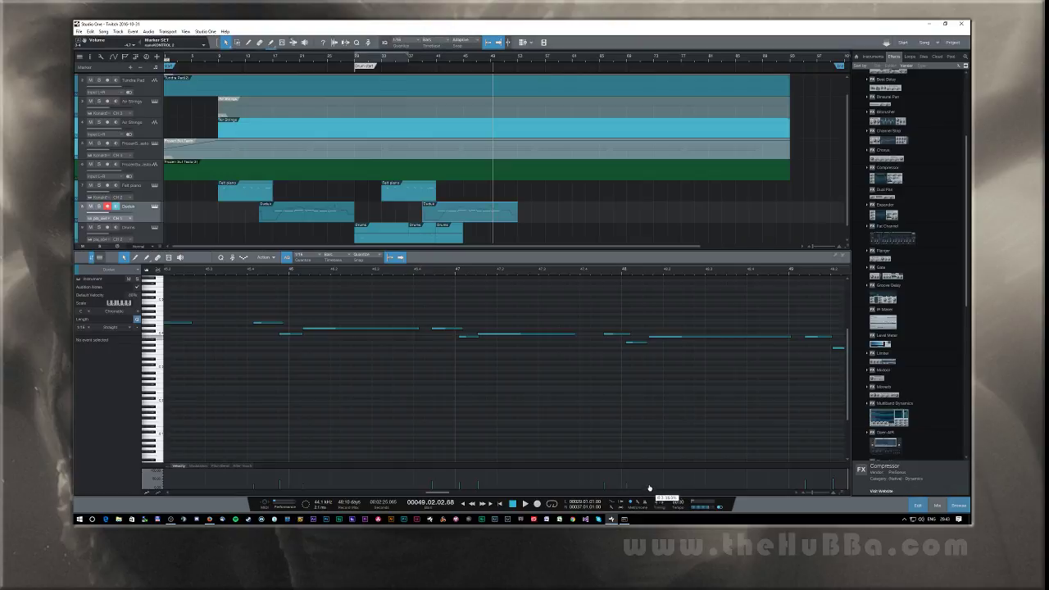
{"action": "left_click", "coordinate": [568, 273]}
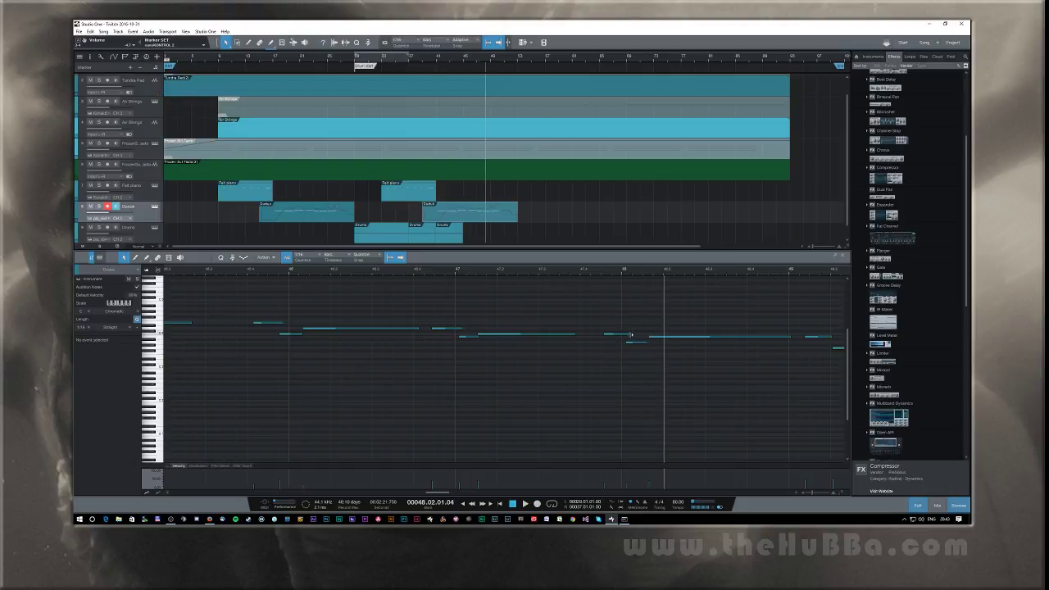
{"action": "left_click_drag", "start_coordinate": [631, 335], "coordinate": [620, 336]}
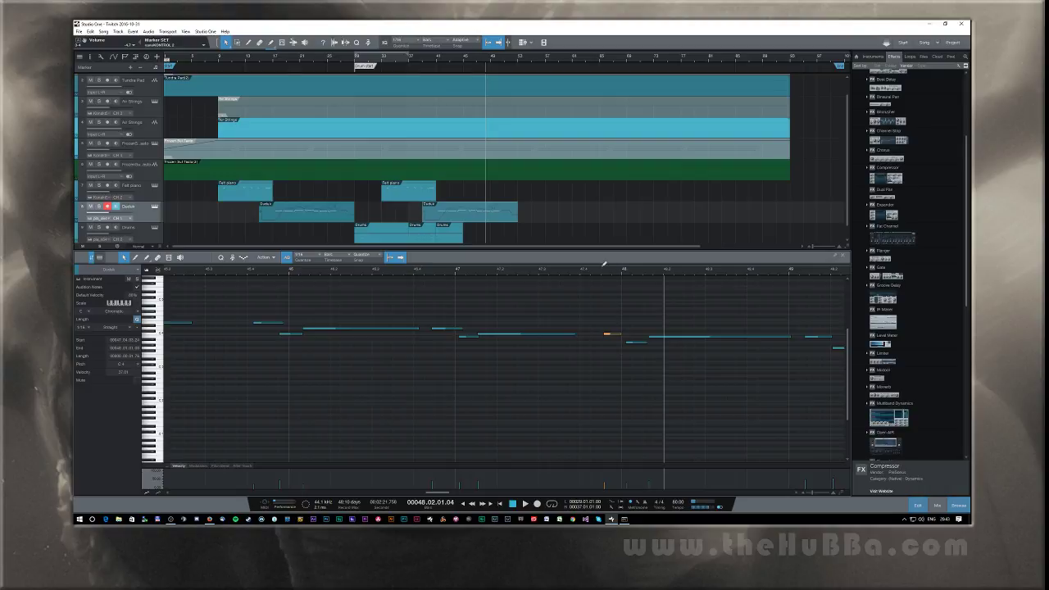
{"action": "left_click", "coordinate": [566, 276]}
{"action": "key", "text": "space"}
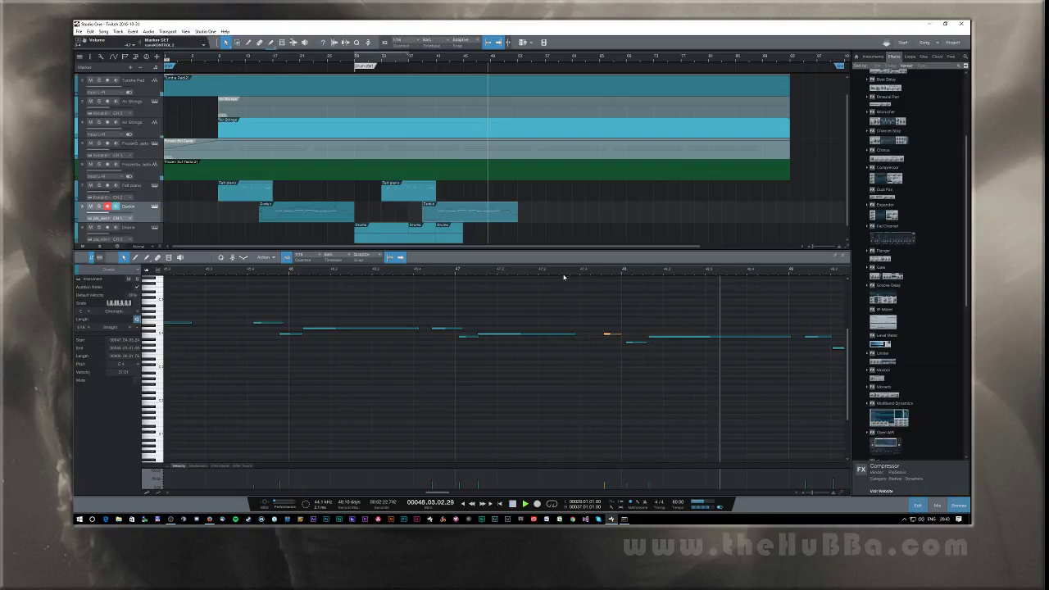
Step: Shorten the matching note just before bar 24 in the first Duduk event, and play the song from about bar 39
{"action": "left_click", "coordinate": [317, 218]}
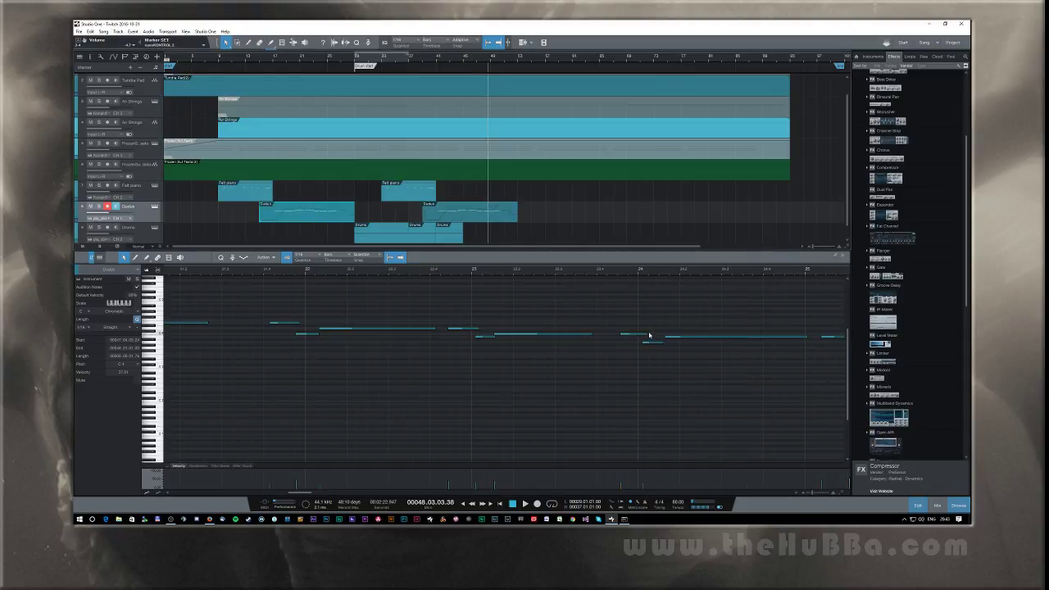
{"action": "left_click_drag", "start_coordinate": [649, 334], "coordinate": [638, 333]}
{"action": "left_click", "coordinate": [421, 59]}
{"action": "key", "text": "space"}
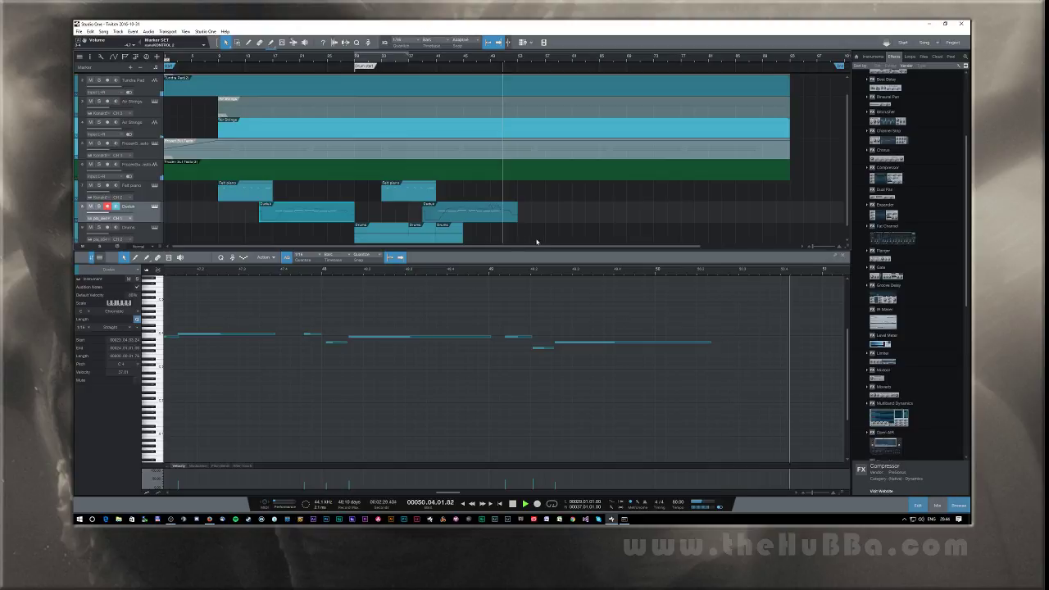
{"action": "key", "text": "space"}
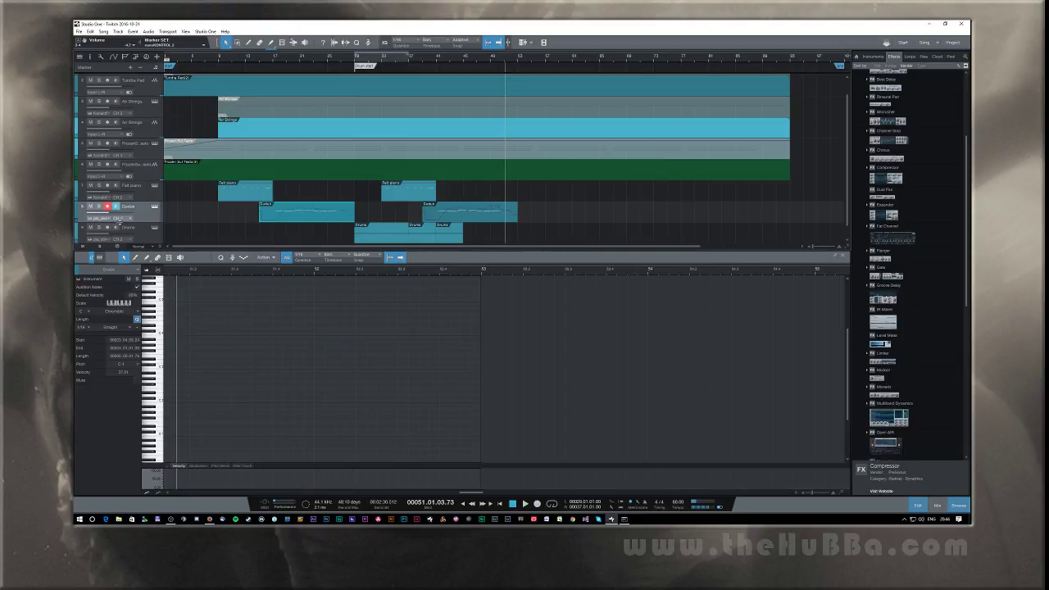
Step: Add an instrument track named Singing and place it below the Drums track
{"action": "scroll", "coordinate": [141, 176], "scroll_direction": "down", "scroll_amount": 1}
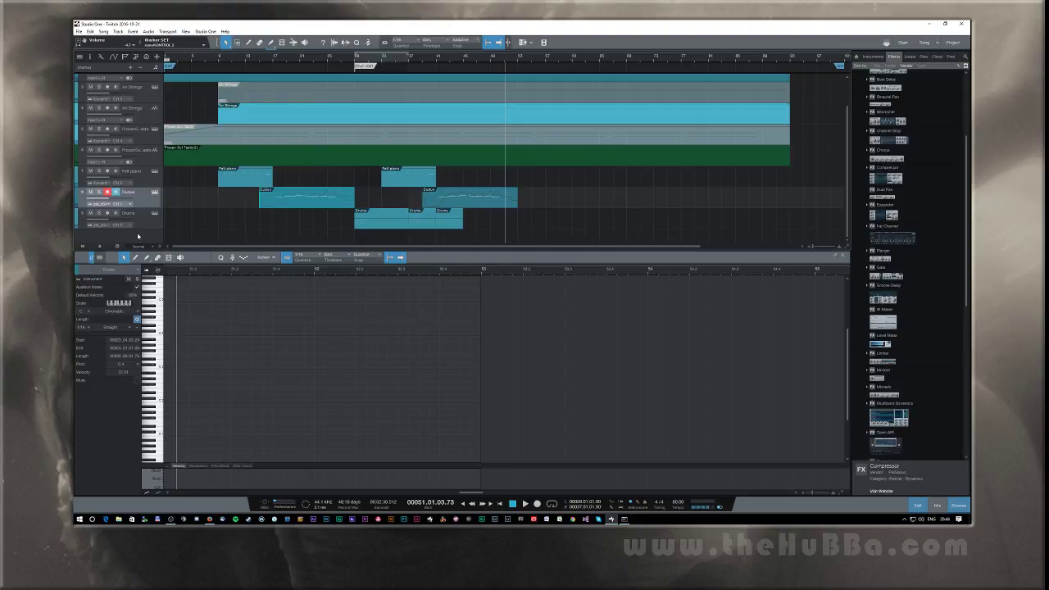
{"action": "right_click", "coordinate": [120, 236]}
{"action": "left_click", "coordinate": [147, 264]}
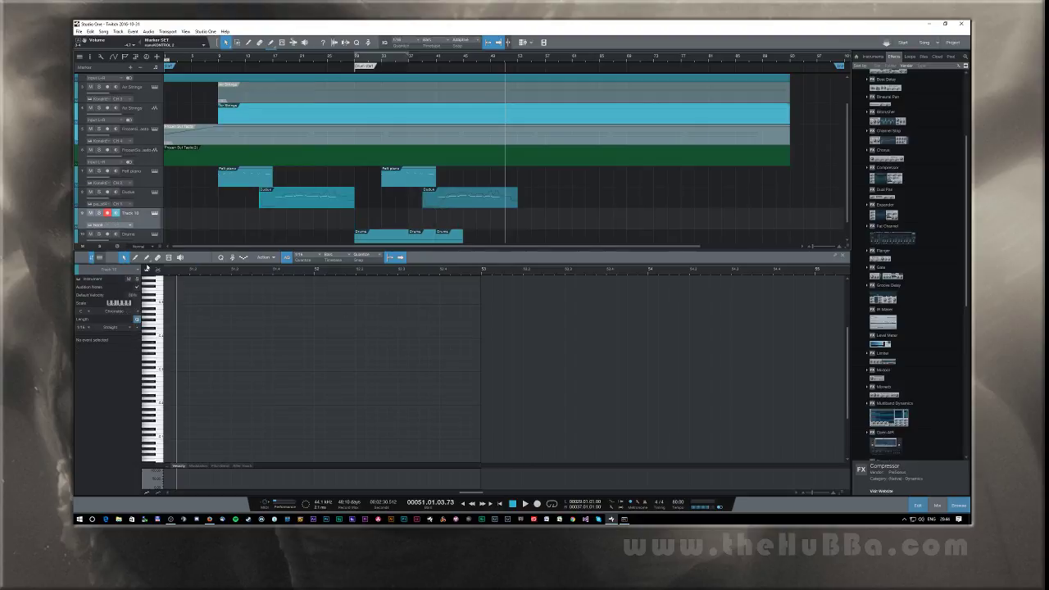
{"action": "scroll", "coordinate": [151, 150], "scroll_direction": "down", "scroll_amount": 1}
{"action": "left_click_drag", "start_coordinate": [148, 204], "coordinate": [141, 235]}
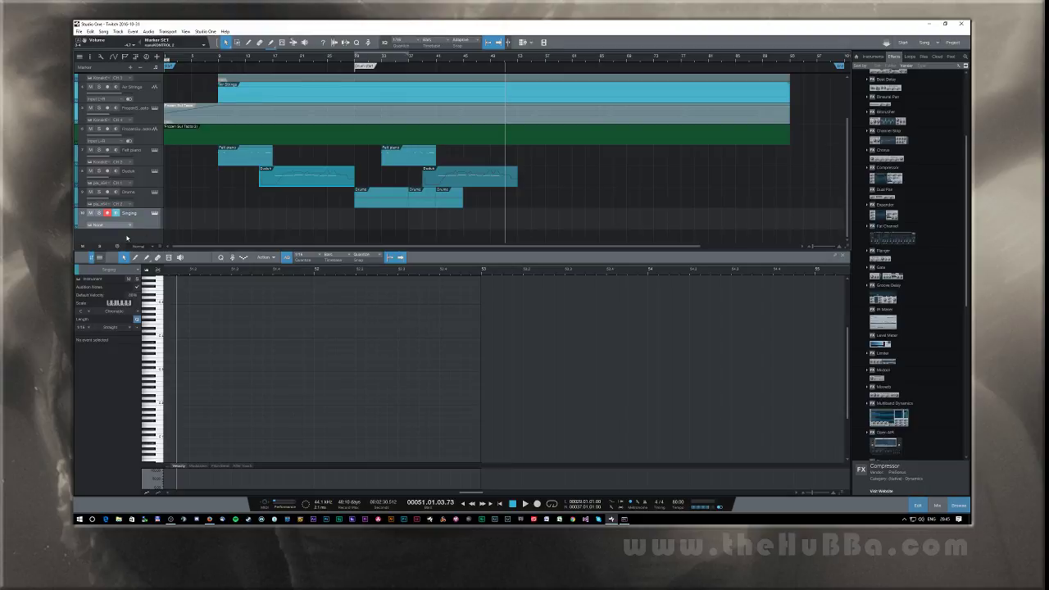
Step: Route the Singing track to the play_VST_x64 instrument on MIDI channel 3
{"action": "left_click", "coordinate": [124, 228]}
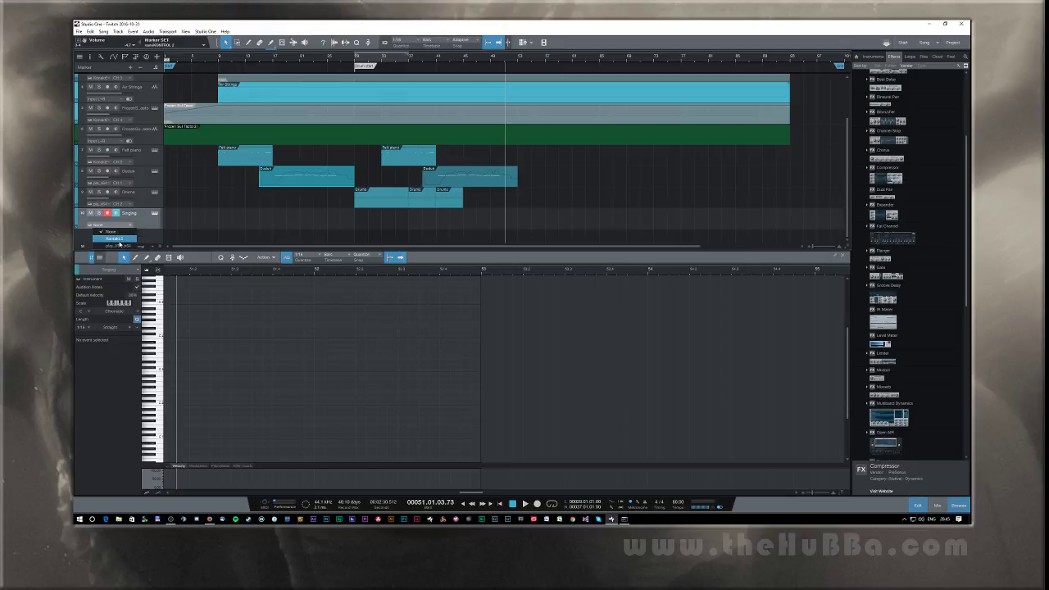
{"action": "left_click", "coordinate": [116, 238]}
{"action": "left_click", "coordinate": [127, 225]}
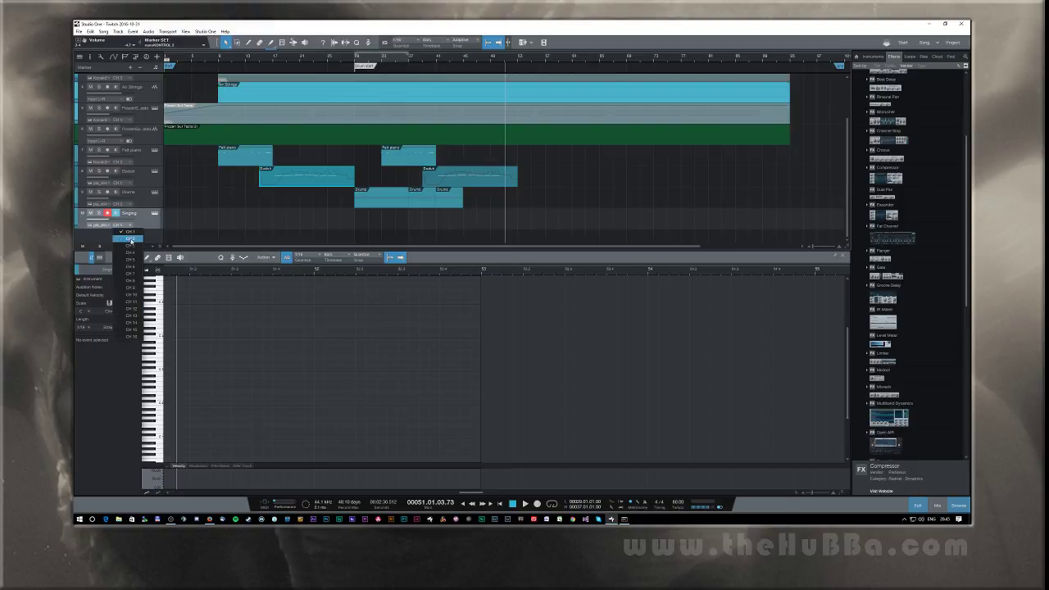
{"action": "left_click", "coordinate": [129, 241]}
Step: Add the Syria Master patch from EW Voices of Passion to the Singing track's Play instrument, keeping the loaded instruments
{"action": "left_click", "coordinate": [155, 214]}
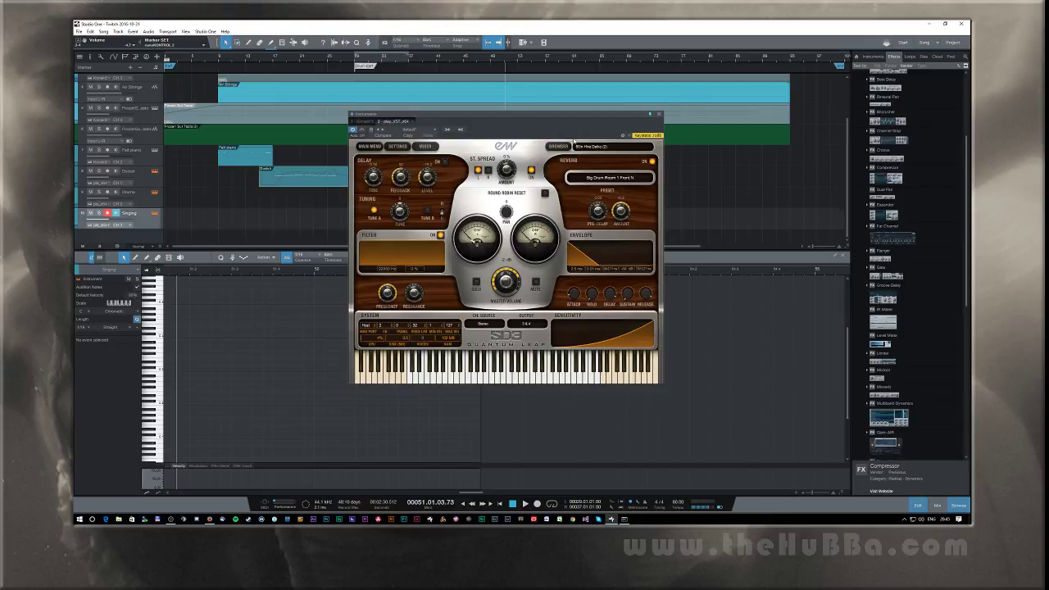
{"action": "left_click", "coordinate": [556, 147]}
{"action": "scroll", "coordinate": [388, 314], "scroll_direction": "down", "scroll_amount": 2}
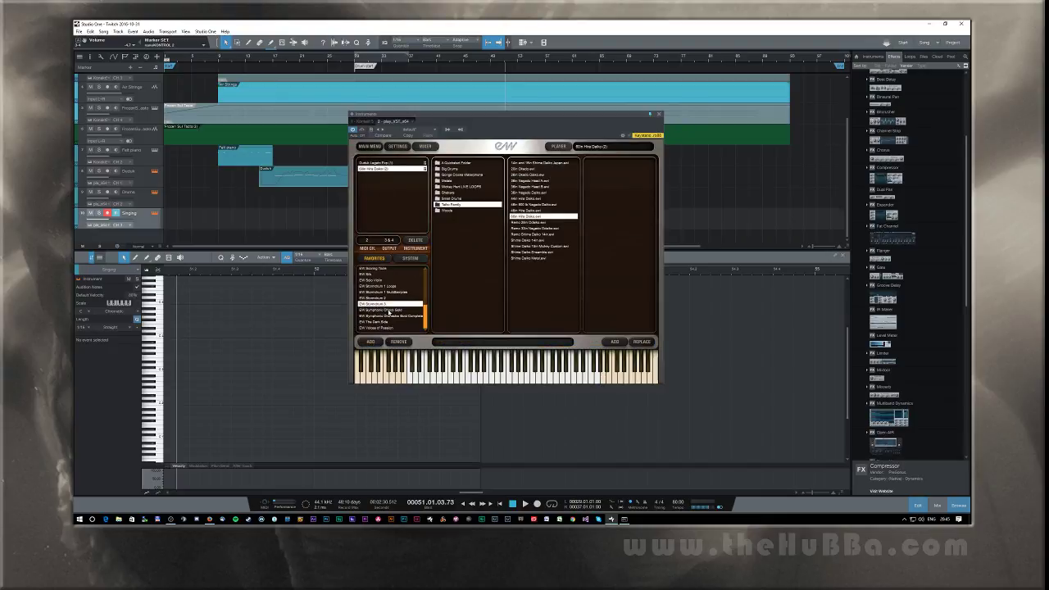
{"action": "left_click", "coordinate": [377, 328]}
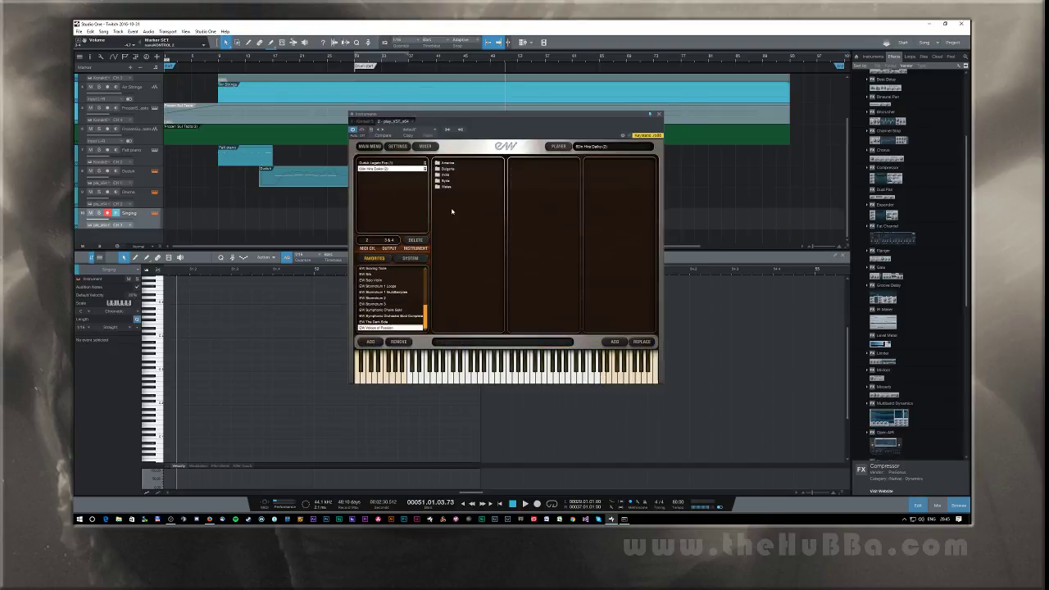
{"action": "left_click", "coordinate": [449, 180]}
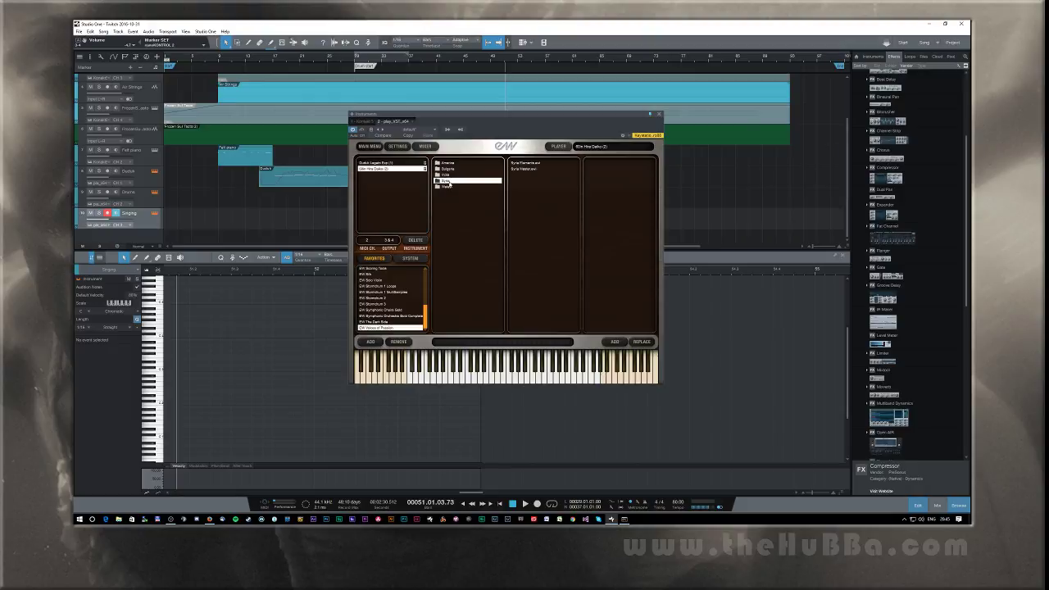
{"action": "left_click", "coordinate": [522, 169]}
{"action": "double_click", "coordinate": [526, 169]}
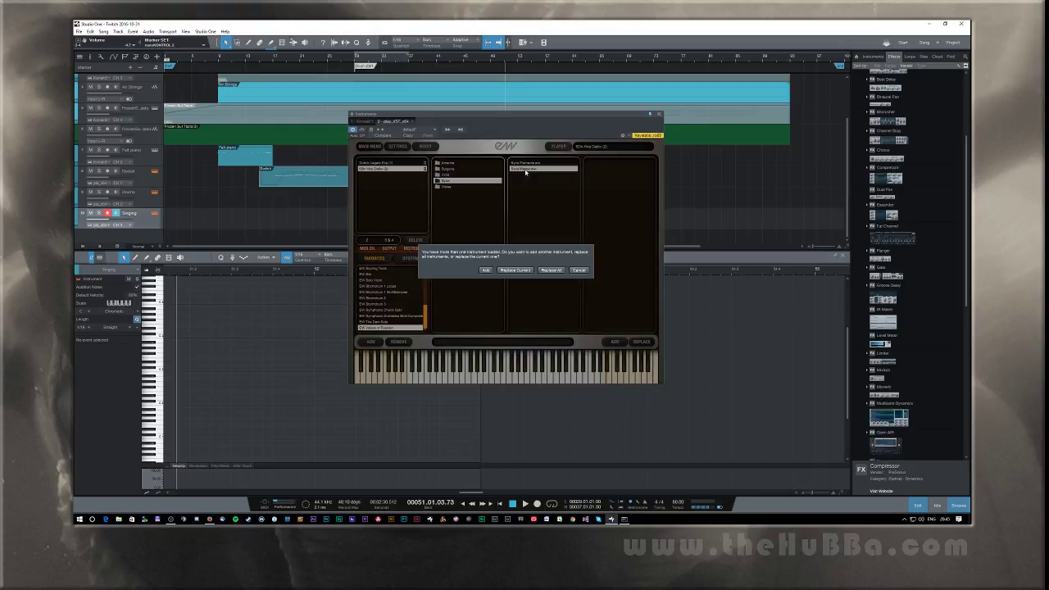
{"action": "left_click", "coordinate": [487, 270]}
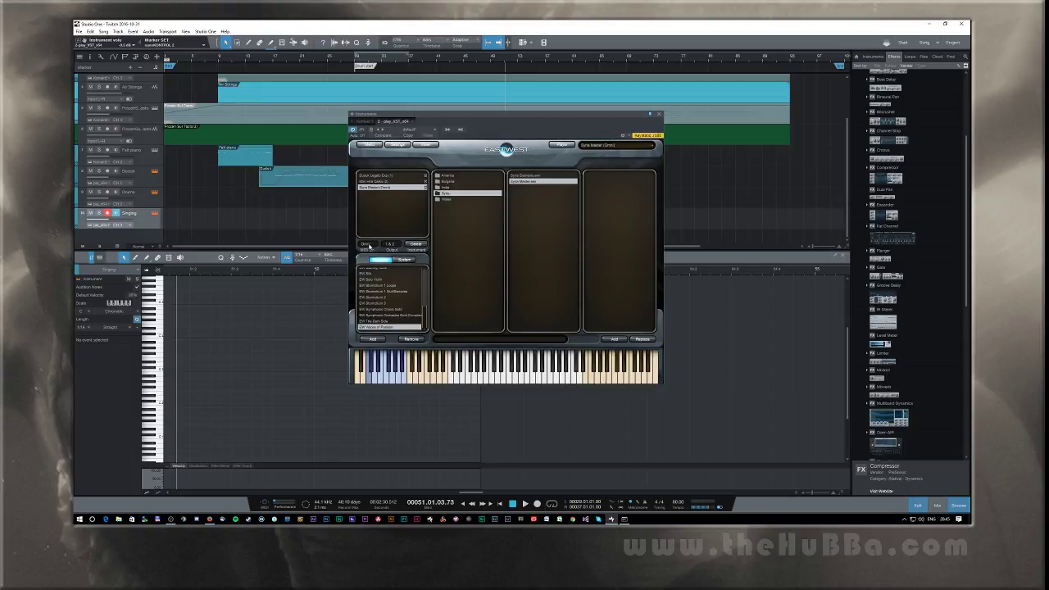
Step: Set Syria Master to MIDI channel 3 and output 5 & 6 in Play, and return to the player view
{"action": "left_click", "coordinate": [368, 245]}
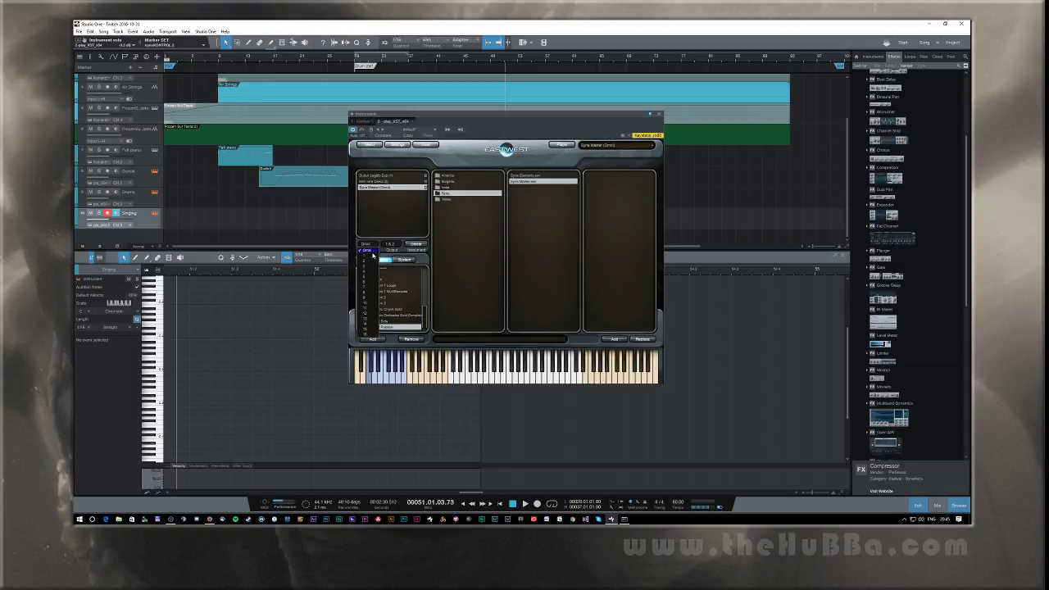
{"action": "left_click", "coordinate": [366, 268]}
{"action": "left_click", "coordinate": [394, 244]}
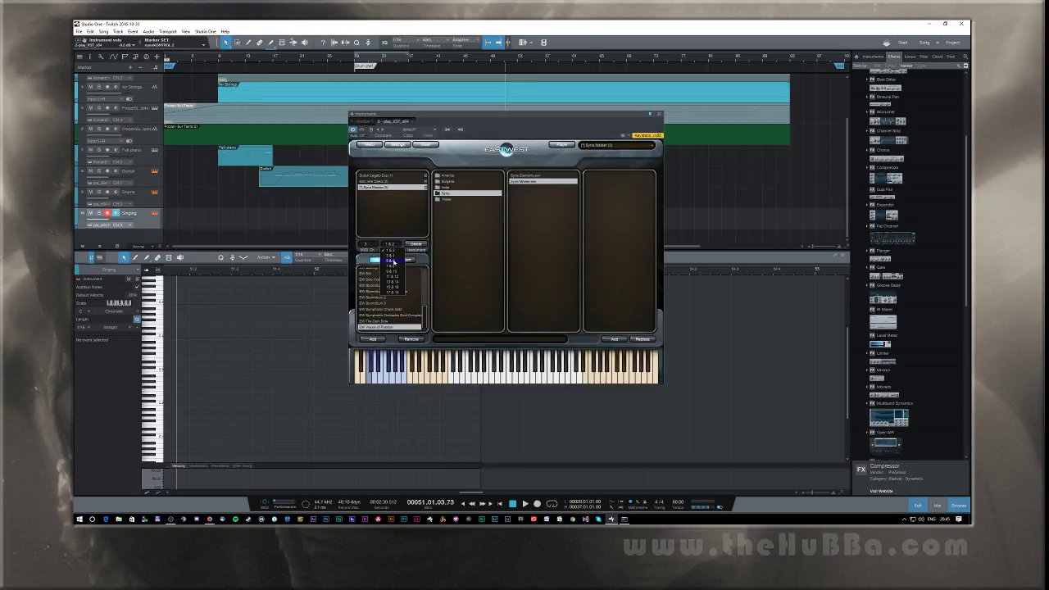
{"action": "left_click", "coordinate": [393, 261]}
{"action": "left_click", "coordinate": [562, 145]}
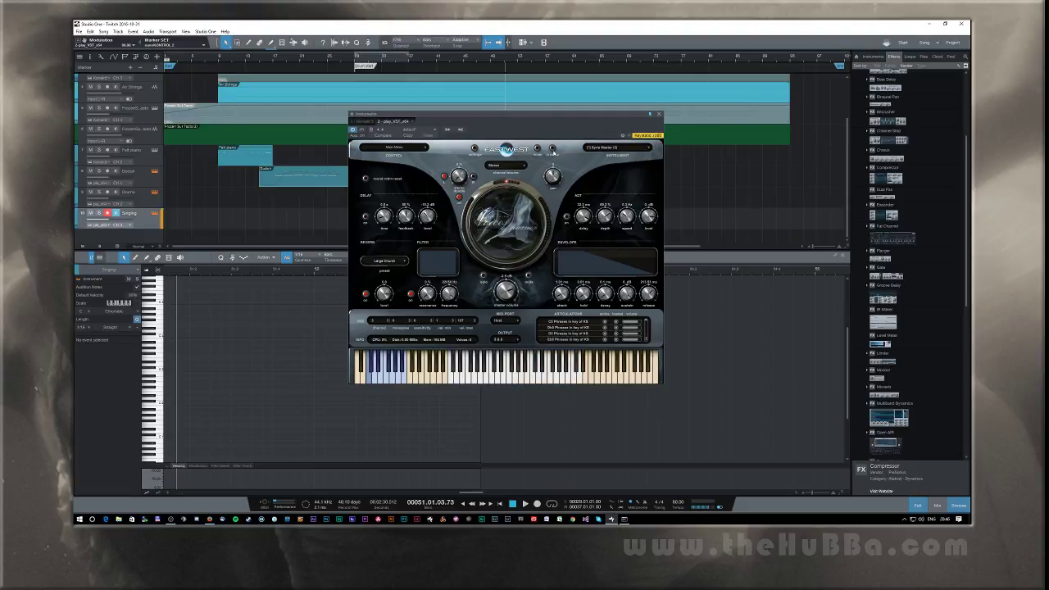
Step: Replace the current Syria Master instrument with Syria Elements, discard its unsaved changes, and return to the player view
{"action": "left_click", "coordinate": [554, 150]}
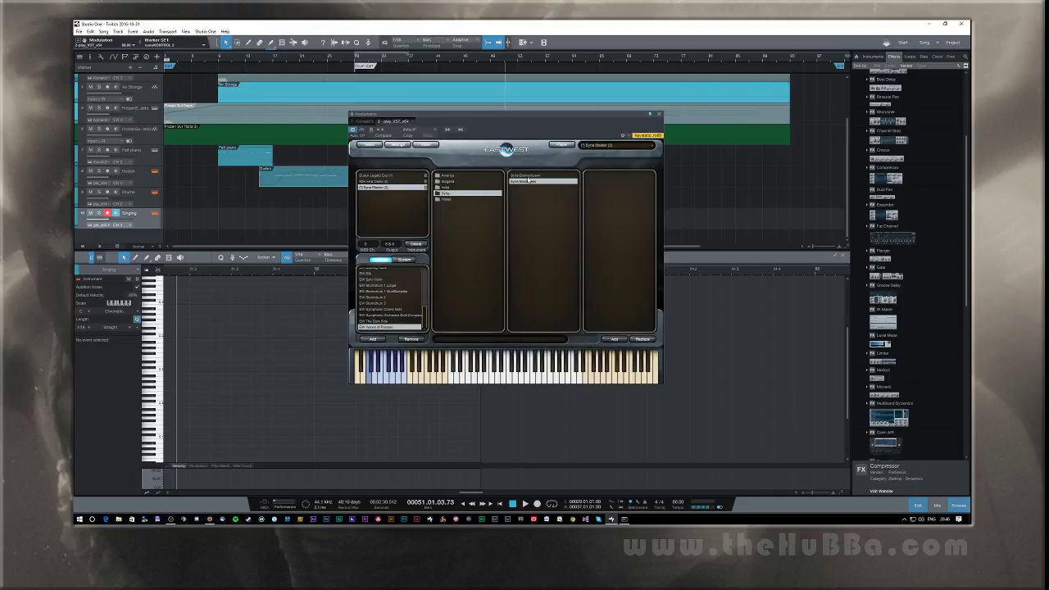
{"action": "left_click", "coordinate": [529, 176]}
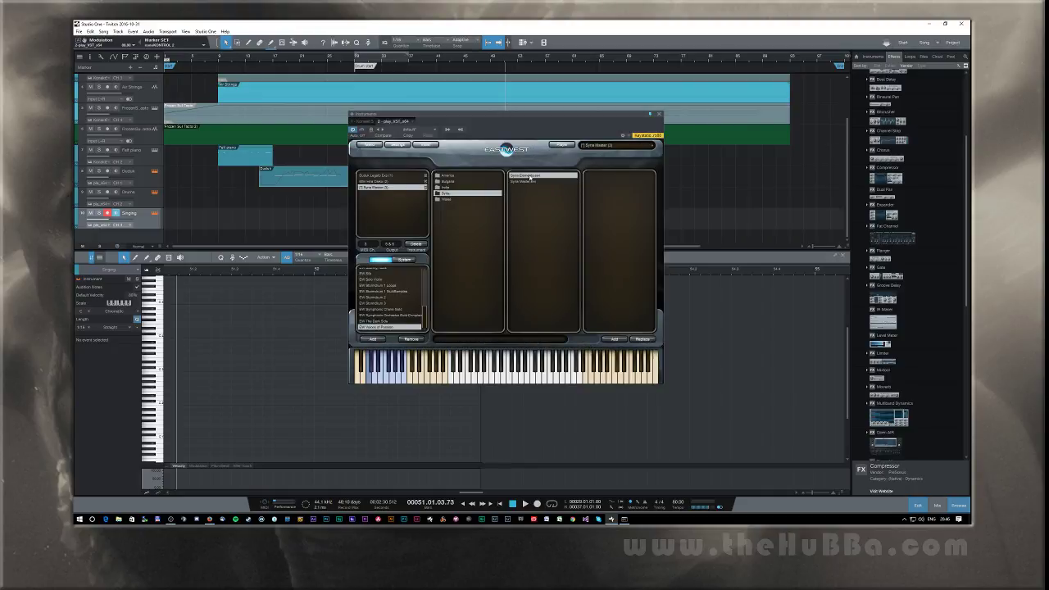
{"action": "double_click", "coordinate": [525, 177]}
{"action": "left_click", "coordinate": [518, 272]}
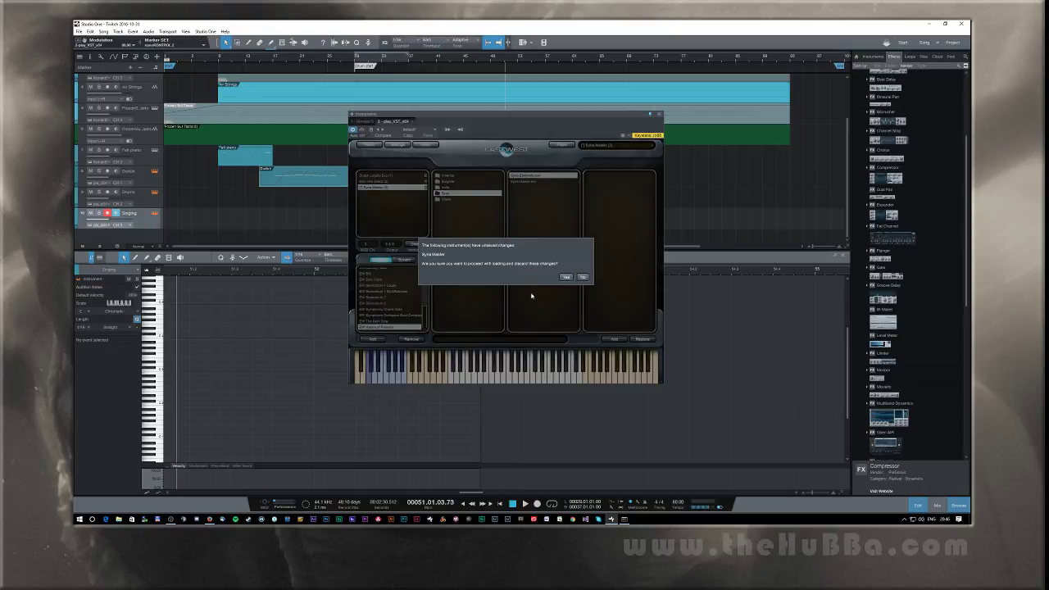
{"action": "left_click", "coordinate": [566, 277]}
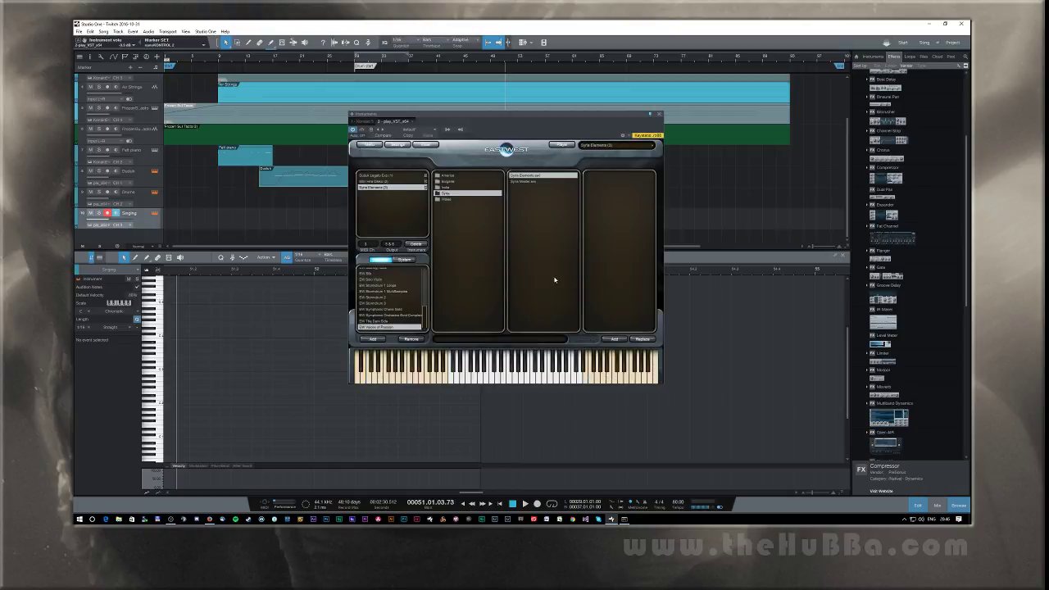
{"action": "left_click", "coordinate": [560, 145]}
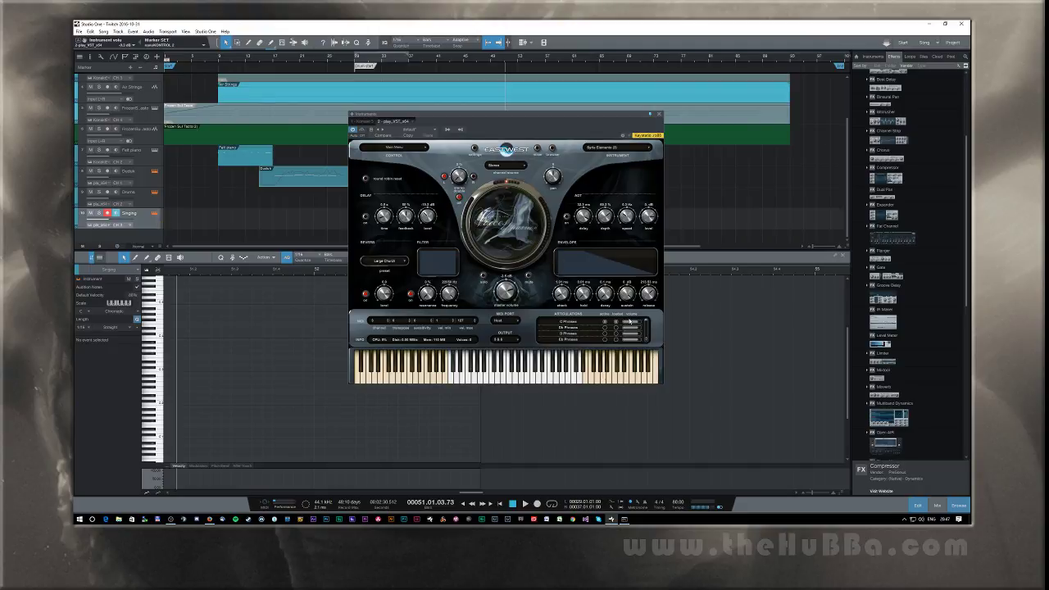
Step: Deactivate the first phrase articulation of Syria Elements, activate A Phrases, and close the instrument window
{"action": "left_click", "coordinate": [607, 325]}
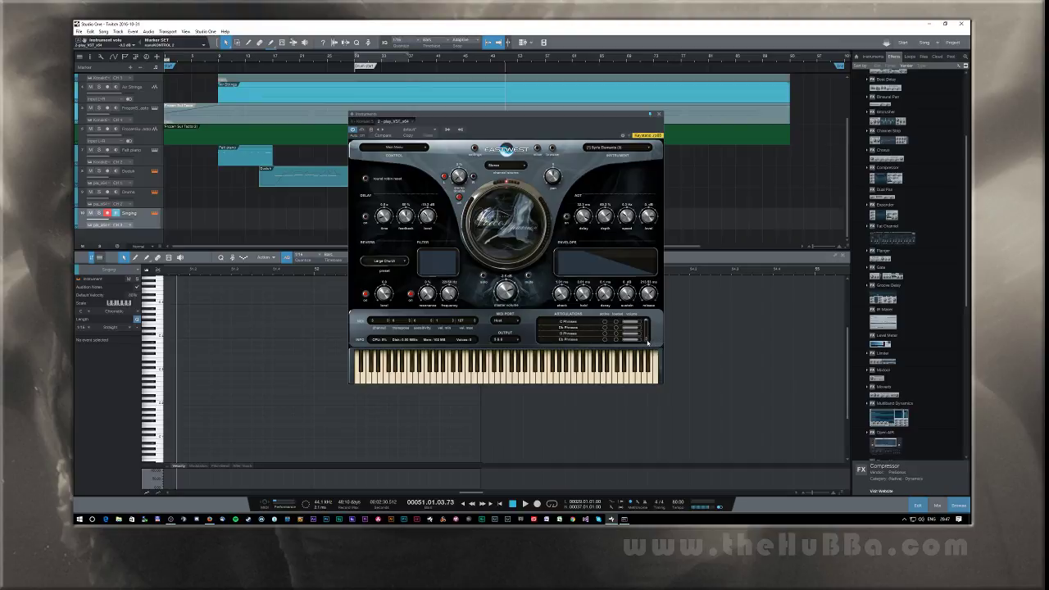
{"action": "scroll", "coordinate": [648, 343], "scroll_direction": "down", "scroll_amount": 1}
{"action": "scroll", "coordinate": [648, 343], "scroll_direction": "down", "scroll_amount": 3}
{"action": "left_click", "coordinate": [606, 340]}
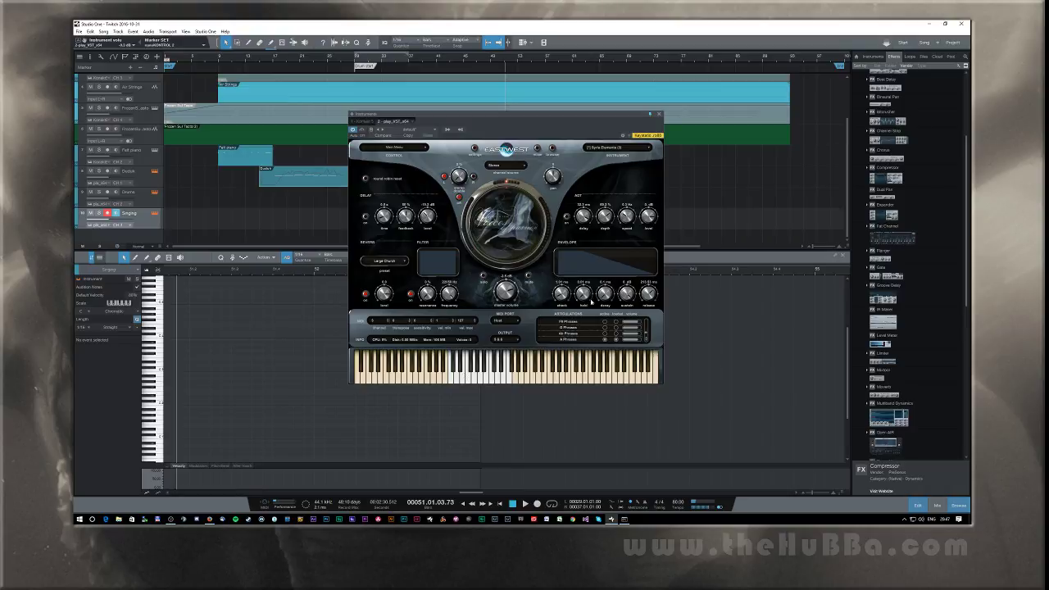
{"action": "left_click", "coordinate": [660, 114]}
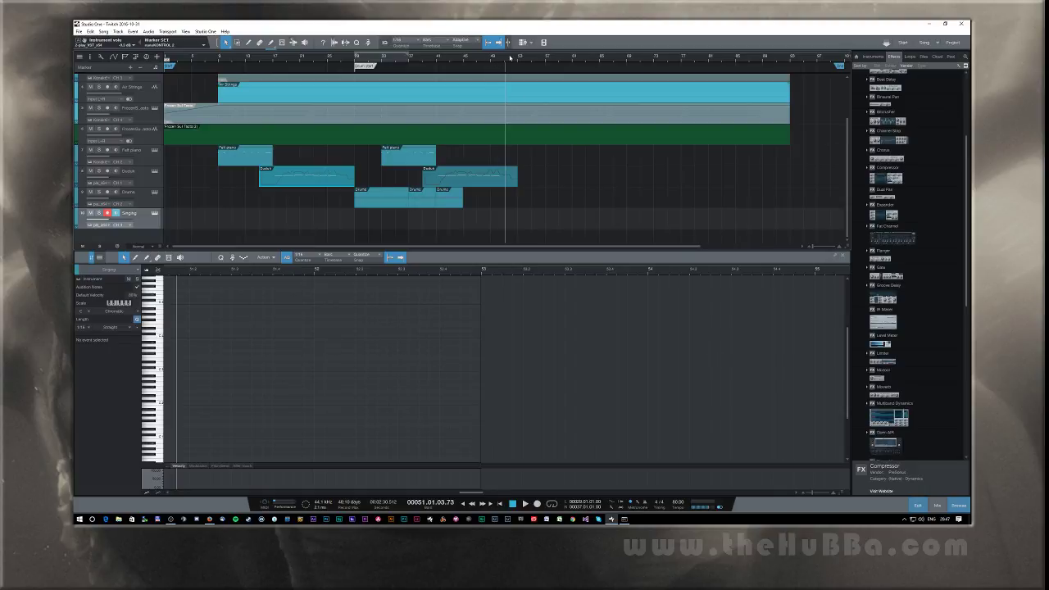
Step: Apply the Duduk channel's QL Spaces reverb to mixer channel 5-6, and lower that channel's volume
{"action": "key", "text": "F3"}
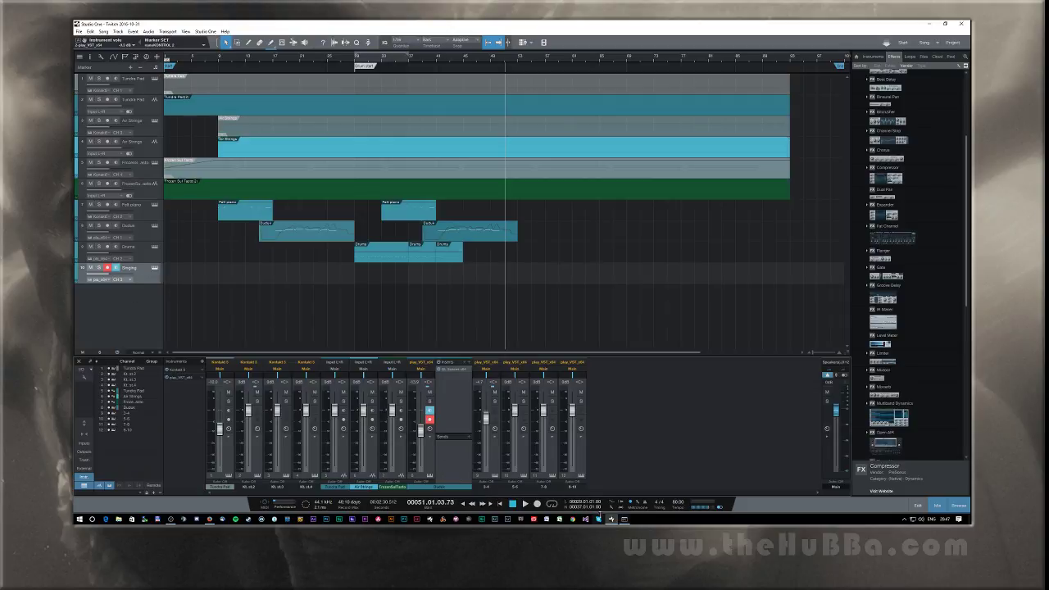
{"action": "left_click", "coordinate": [525, 441]}
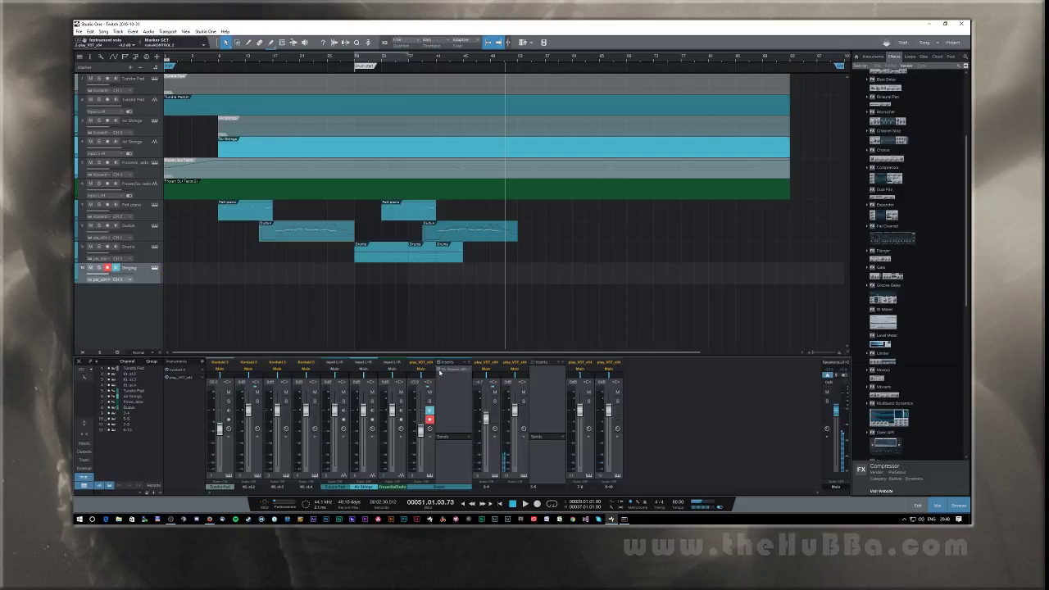
{"action": "left_click", "coordinate": [552, 381]}
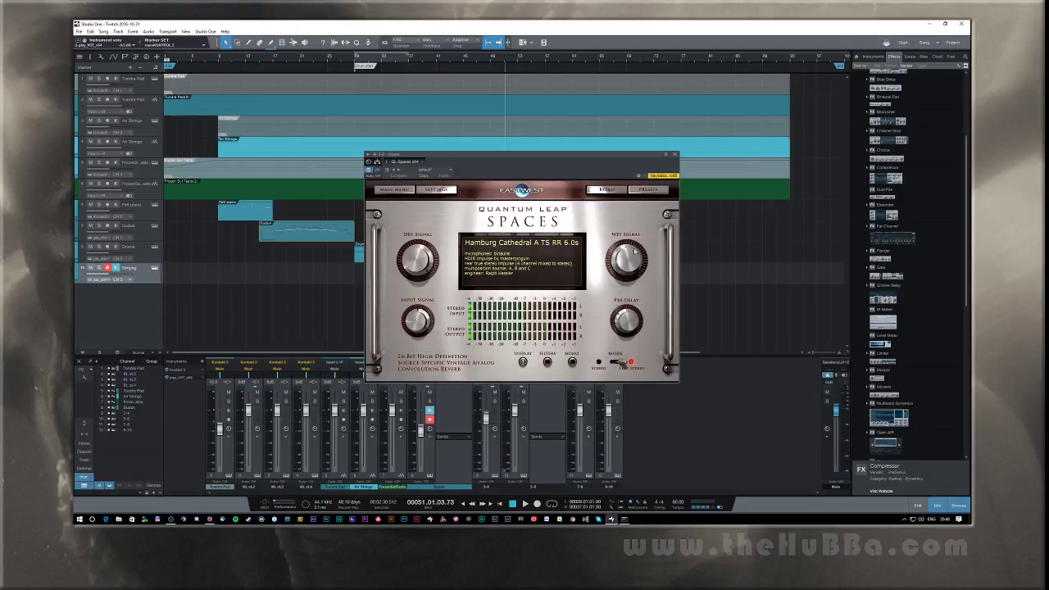
{"action": "mouse_move", "coordinate": [634, 251]}
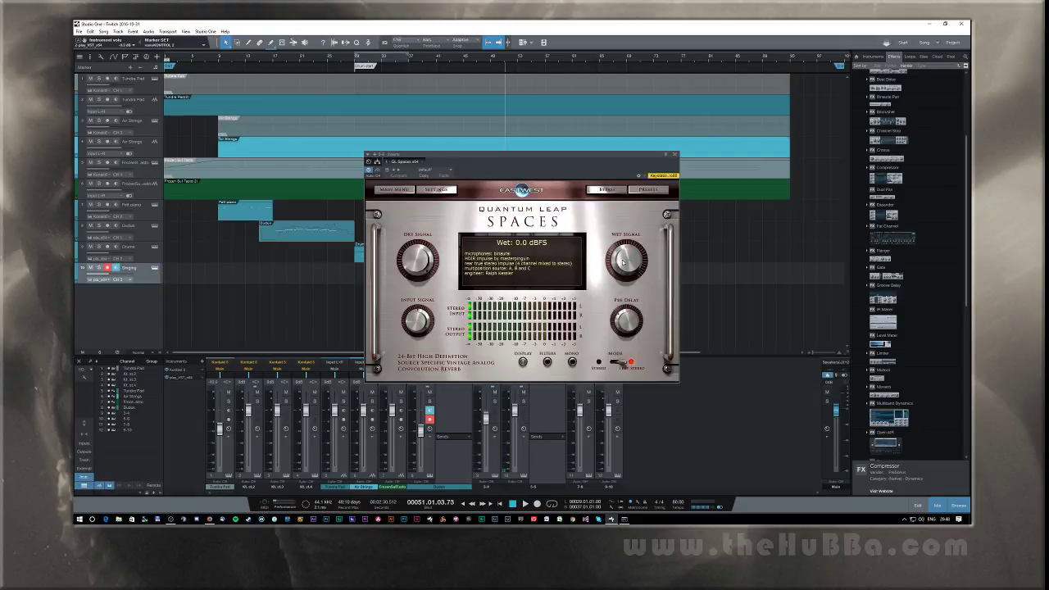
{"action": "left_click", "coordinate": [675, 154]}
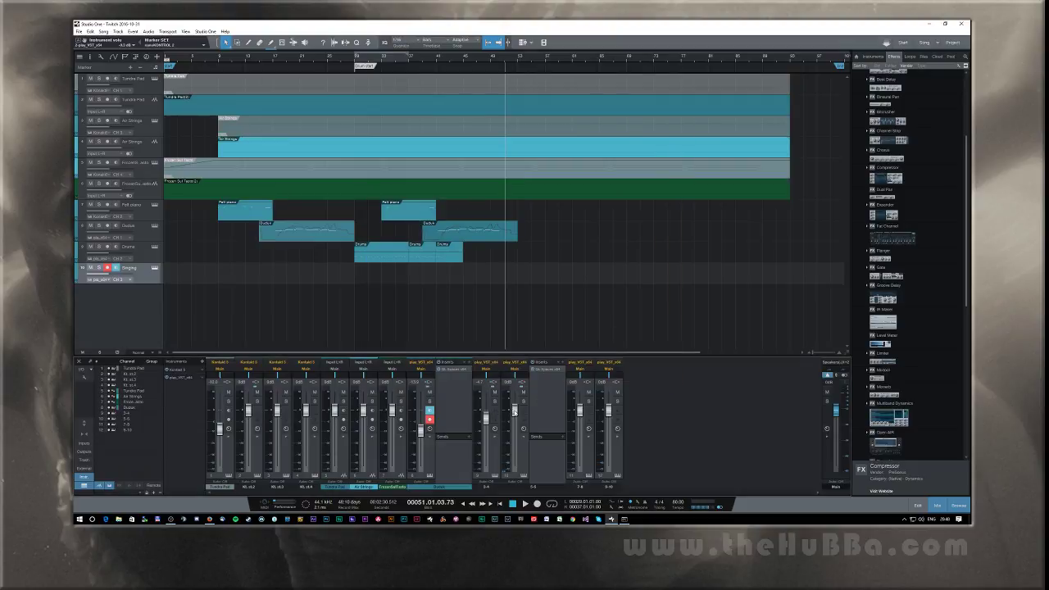
{"action": "mouse_move", "coordinate": [514, 411]}
{"action": "left_mouse_down"}
{"action": "mouse_move", "coordinate": [514, 447]}
{"action": "mouse_move", "coordinate": [516, 430]}
{"action": "left_mouse_up"}
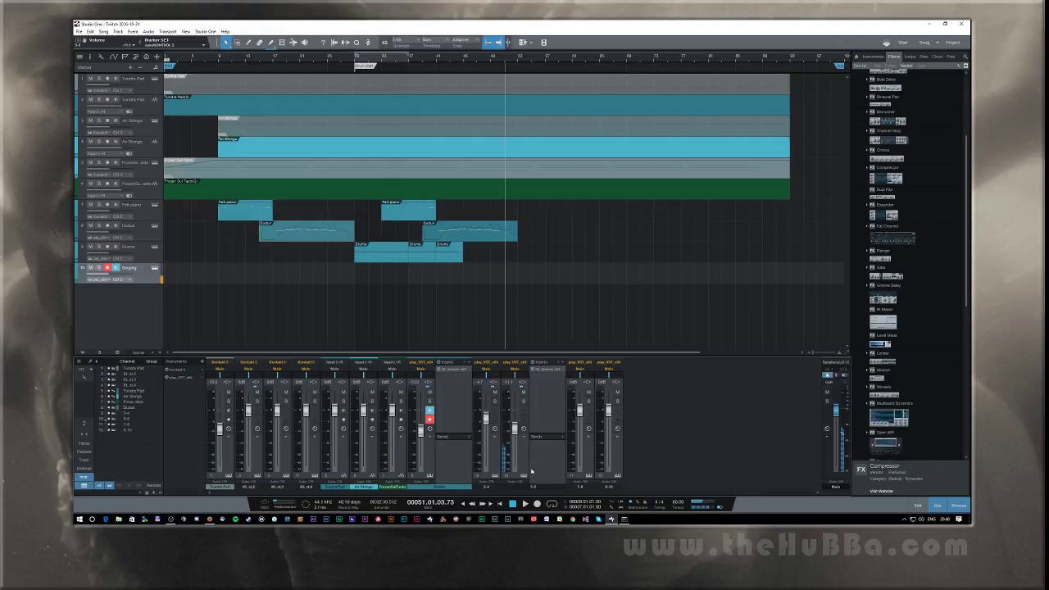
Step: Record a vocal phrase on the Singing track, starting the take at bar 45 and stopping at about bar 61
{"action": "left_click", "coordinate": [464, 59]}
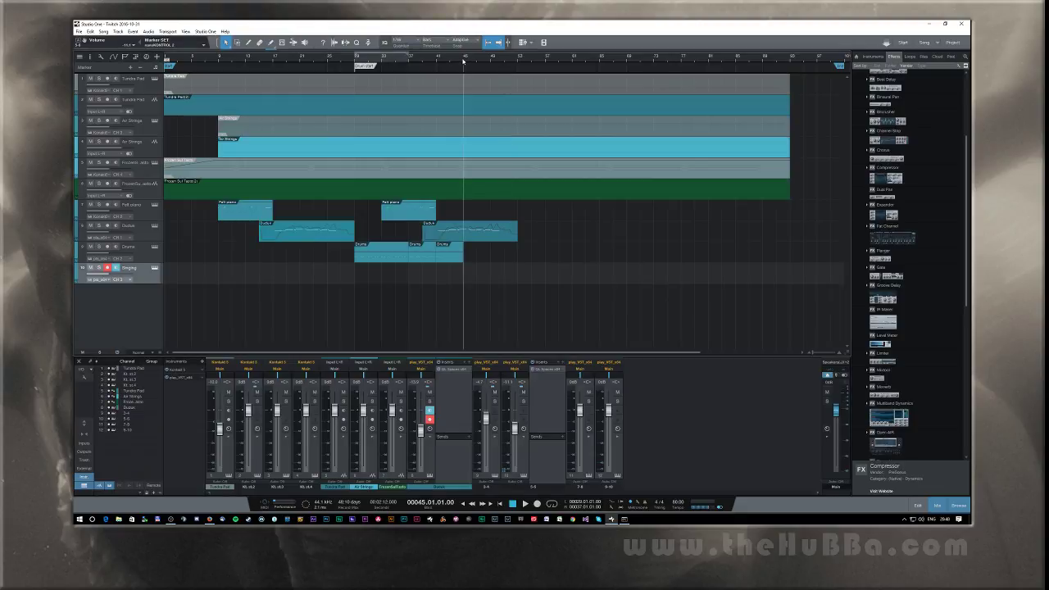
{"action": "left_click", "coordinate": [505, 61]}
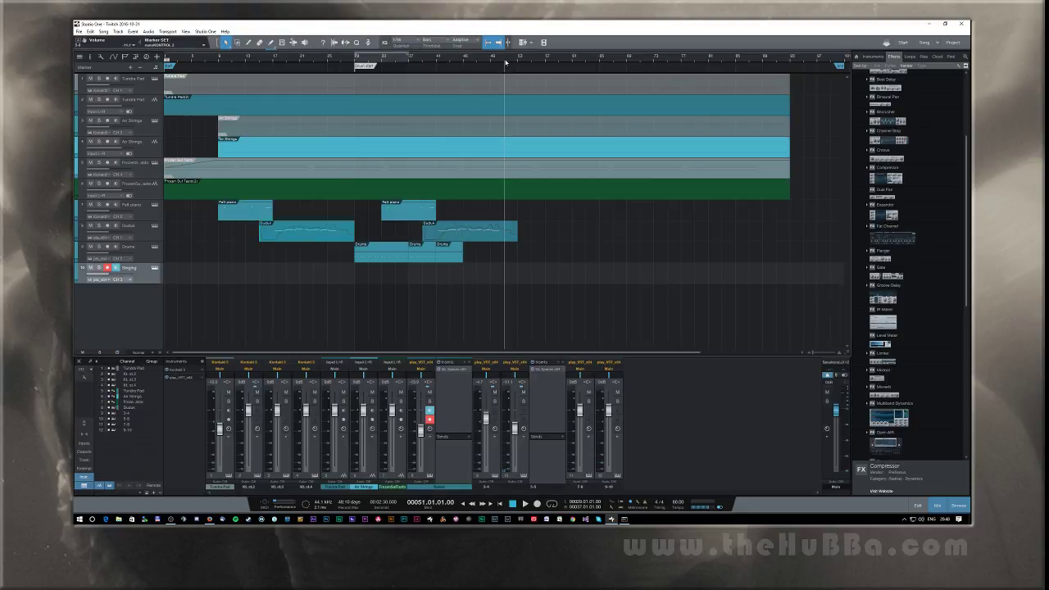
{"action": "left_click", "coordinate": [465, 63]}
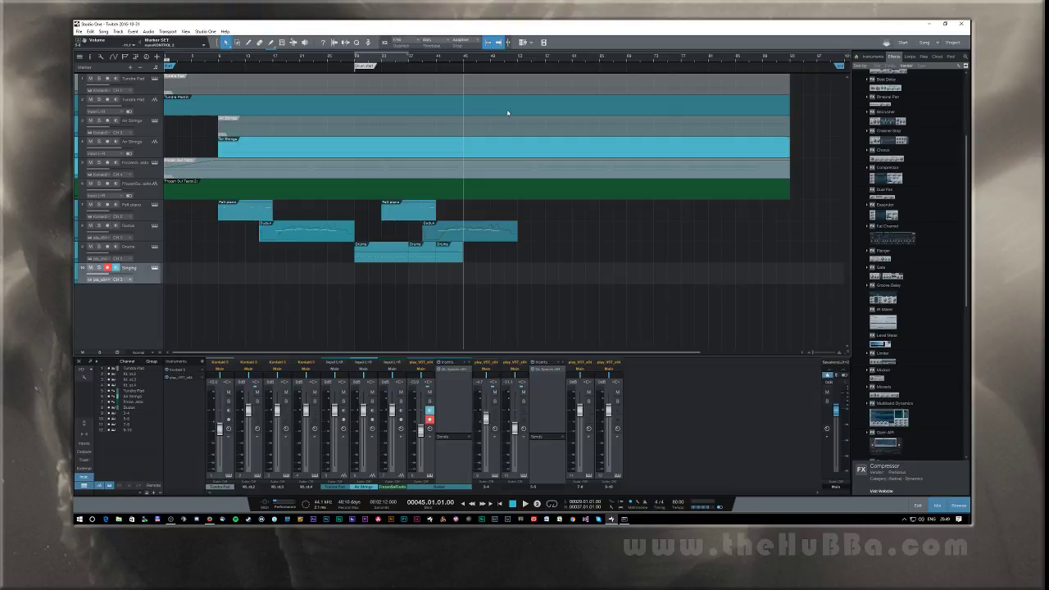
{"action": "key", "text": "KP_Multiply"}
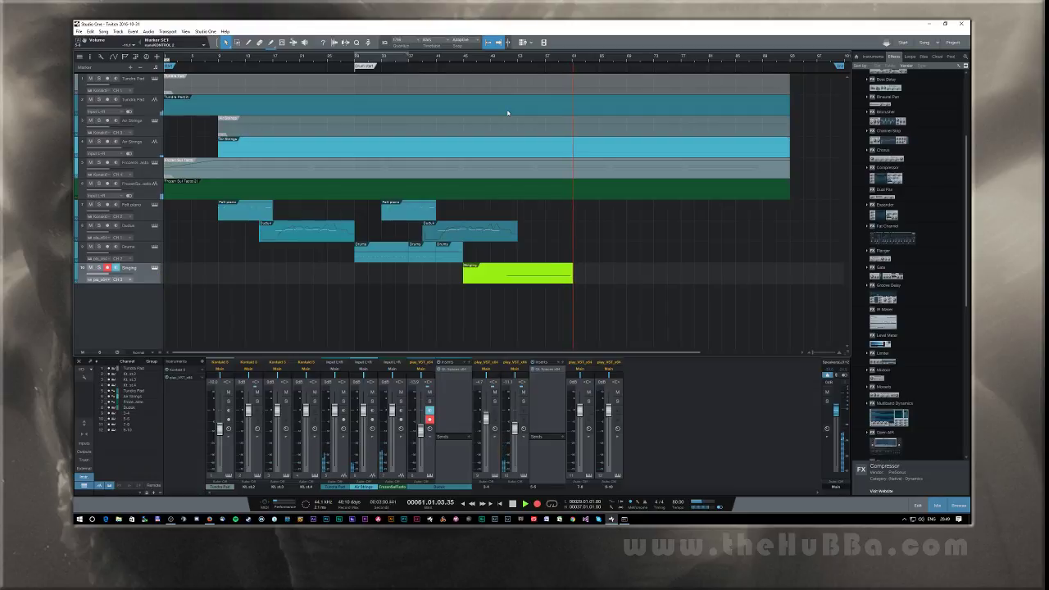
{"action": "key", "text": "space"}
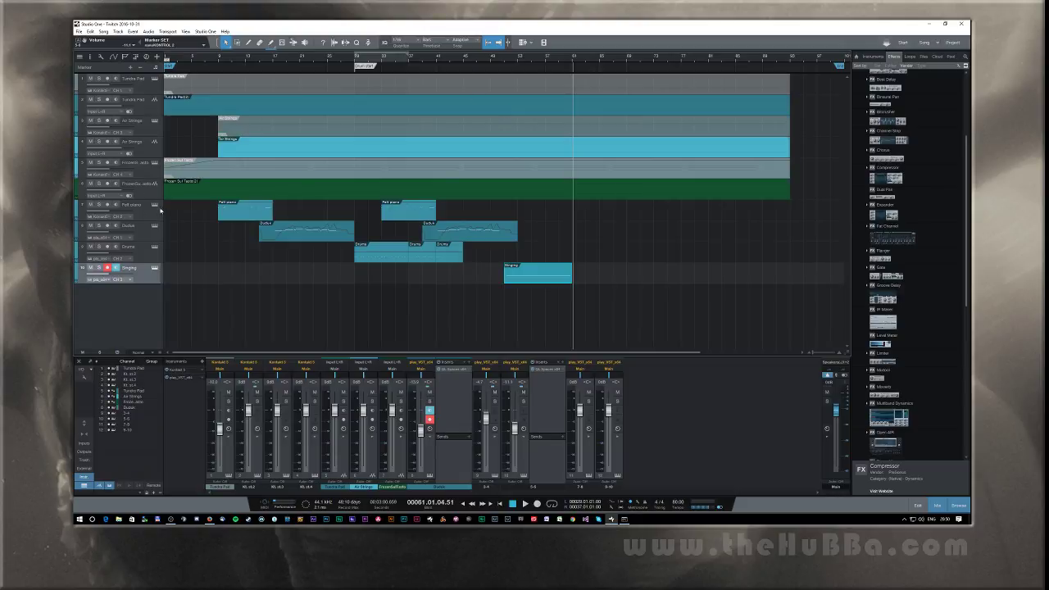
Step: Add an instrument track named MOAR_NORA between the Felt piano and Duduk tracks, and route it to Kontakt 5
{"action": "right_click", "coordinate": [119, 300]}
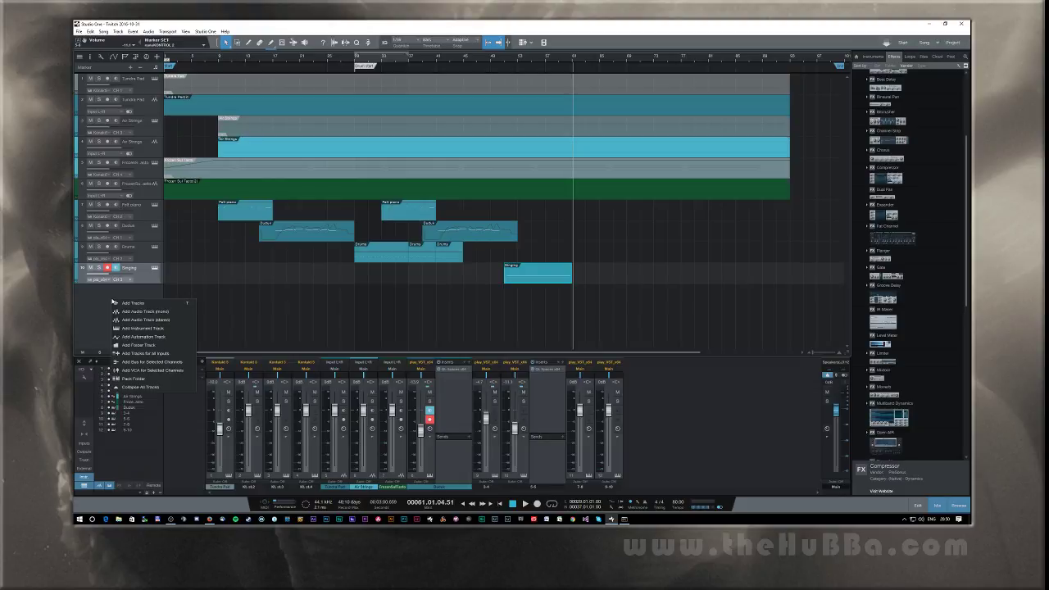
{"action": "left_click", "coordinate": [142, 330]}
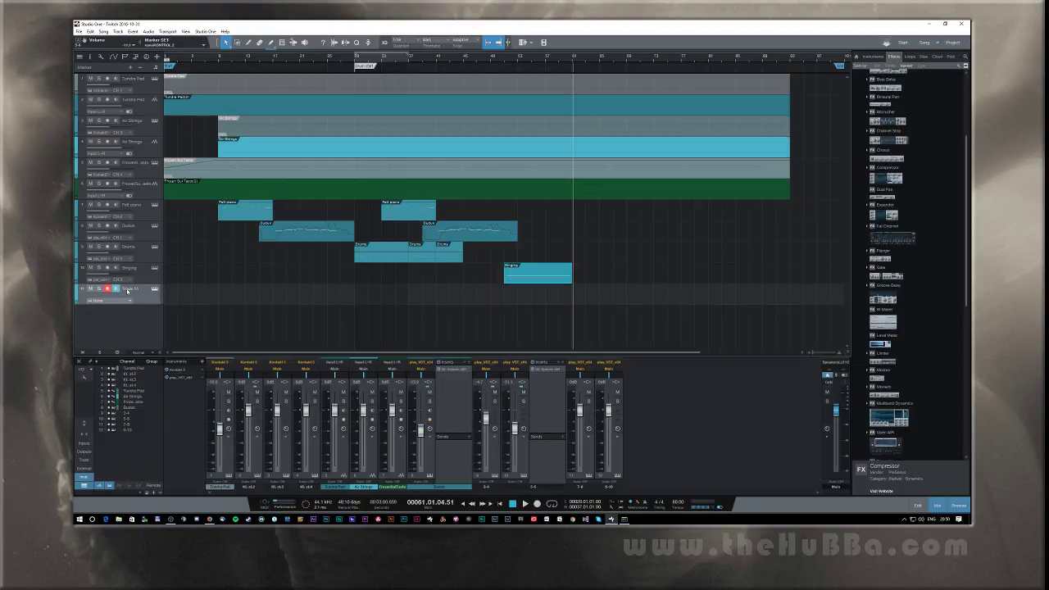
{"action": "double_click", "coordinate": [129, 291]}
{"action": "type", "text": "MOAR_NORA"}
{"action": "left_click_drag", "start_coordinate": [131, 225], "coordinate": [125, 230]}
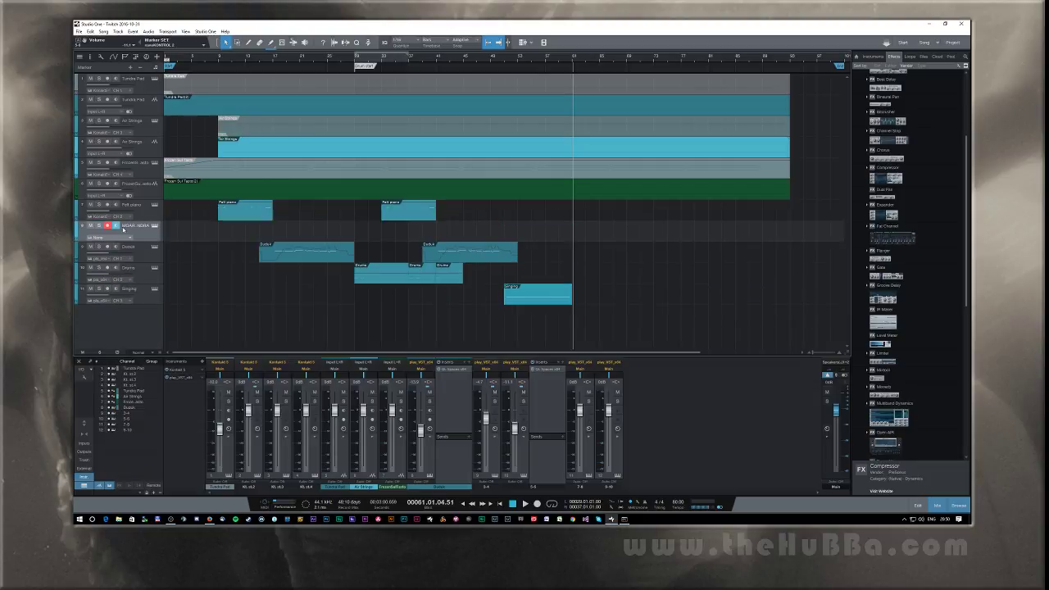
{"action": "left_click", "coordinate": [100, 237]}
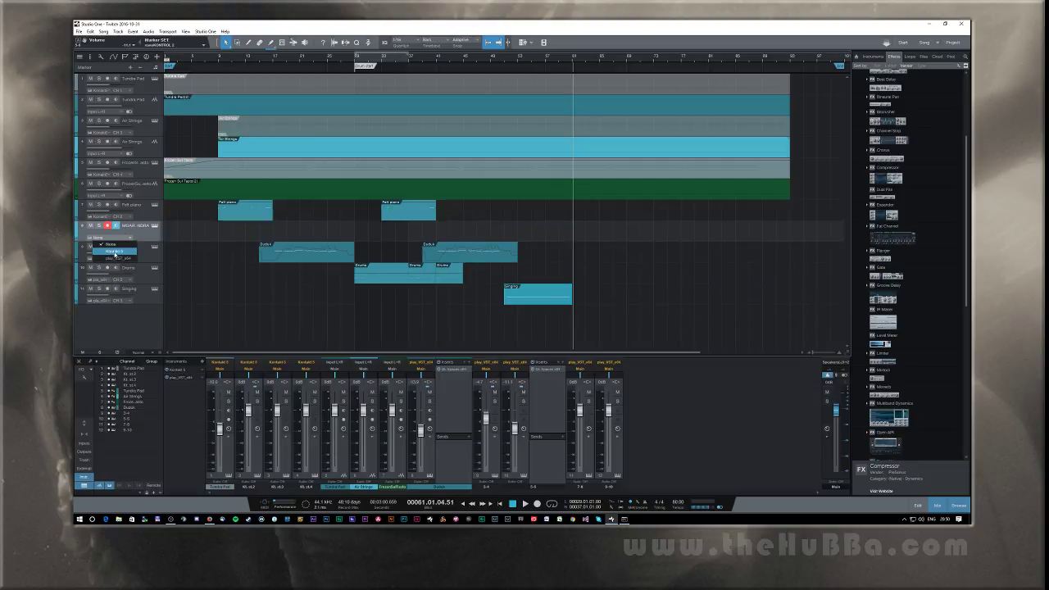
{"action": "left_click", "coordinate": [115, 253]}
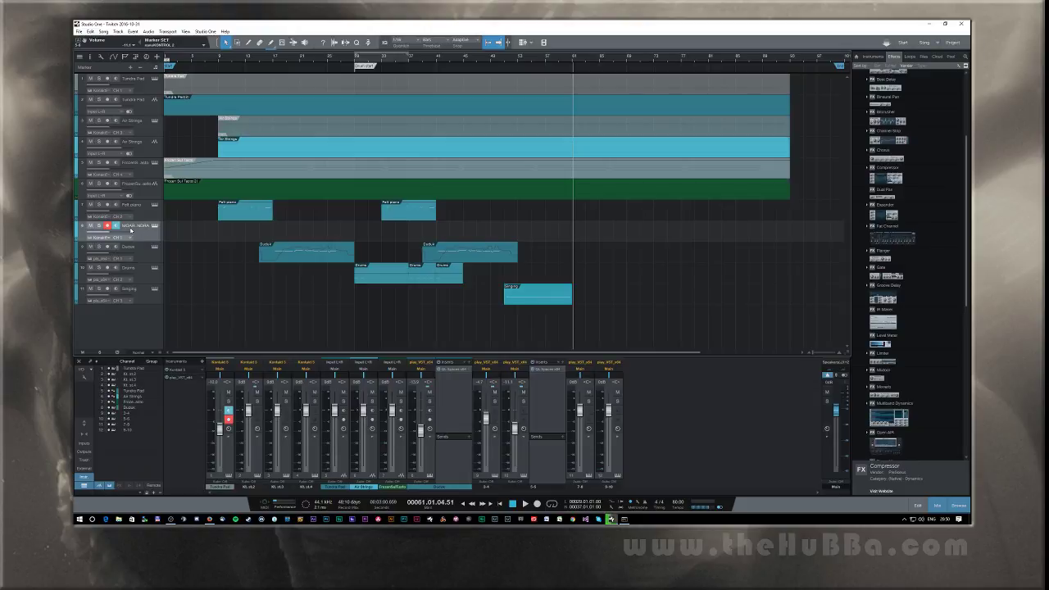
Step: Set the MOAR TUNDRA track's MIDI channel to 5 and collapse the Strings High and Frozen Strings instruments in Kontakt
{"action": "left_click", "coordinate": [129, 238]}
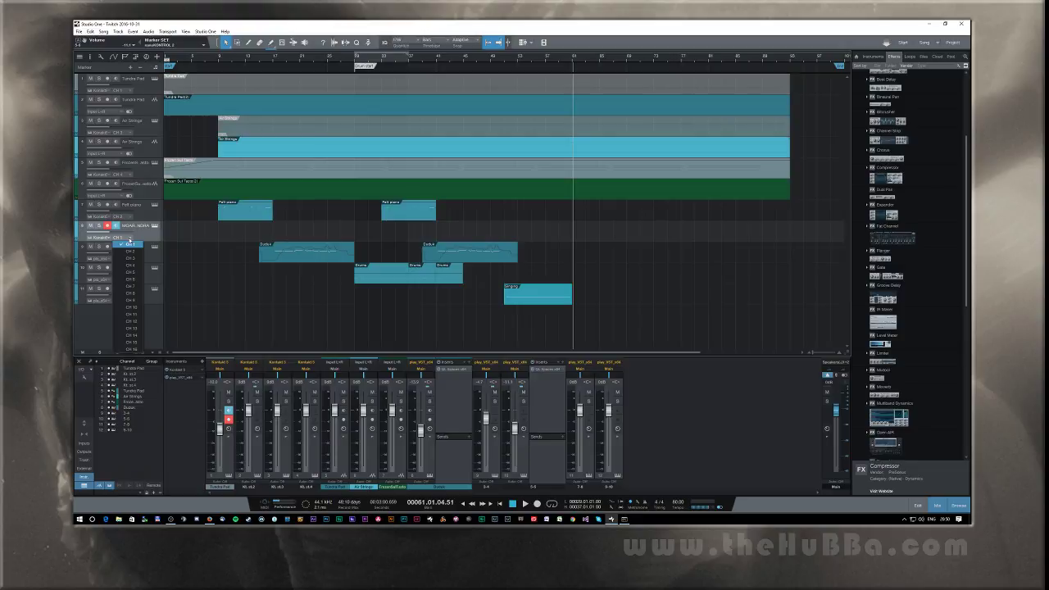
{"action": "left_click", "coordinate": [132, 273]}
{"action": "left_click", "coordinate": [155, 226]}
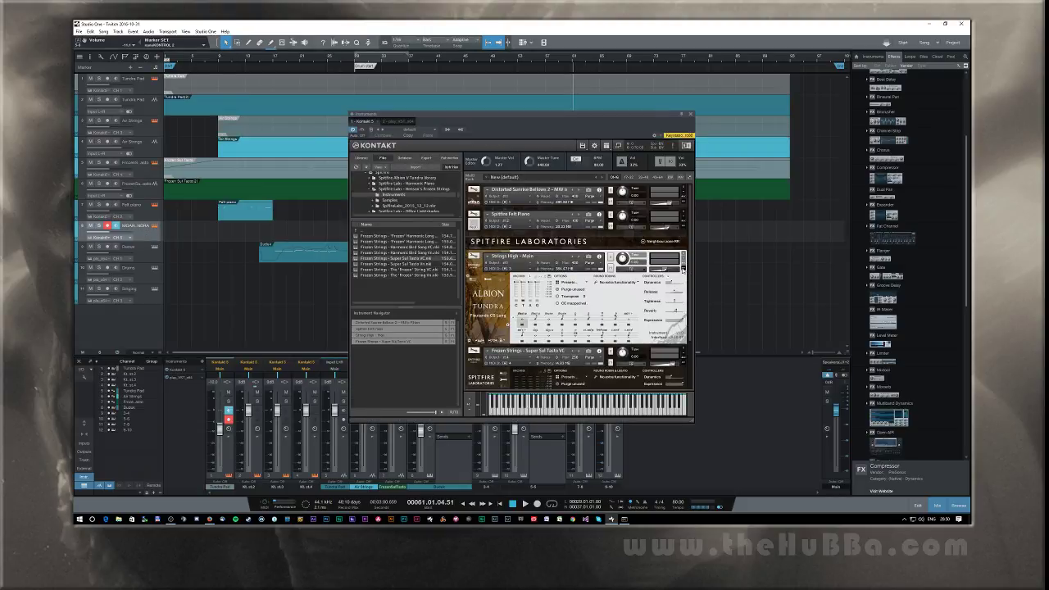
{"action": "left_click", "coordinate": [684, 270]}
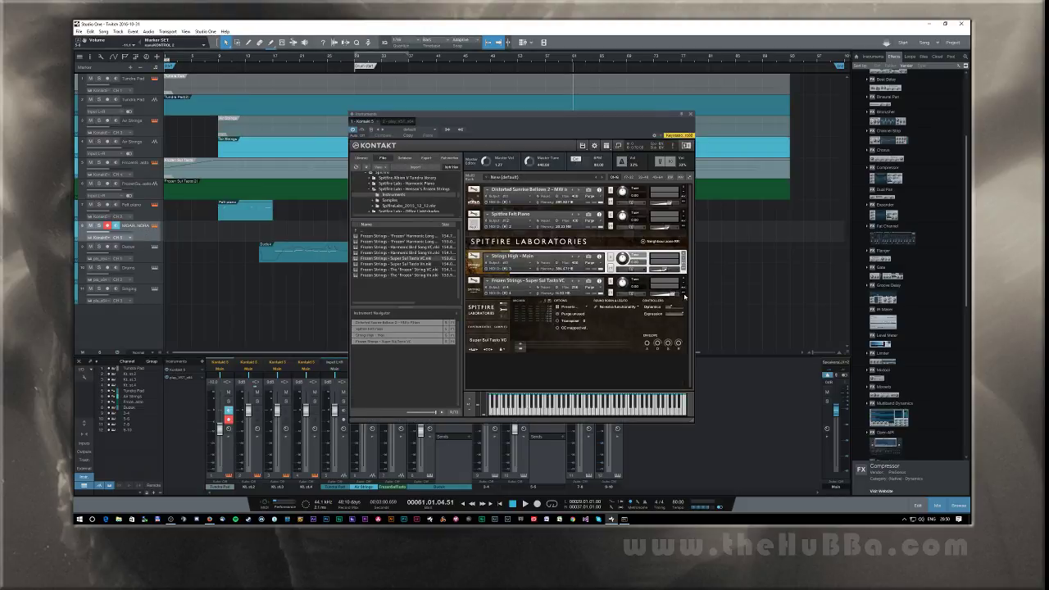
{"action": "left_click", "coordinate": [684, 294]}
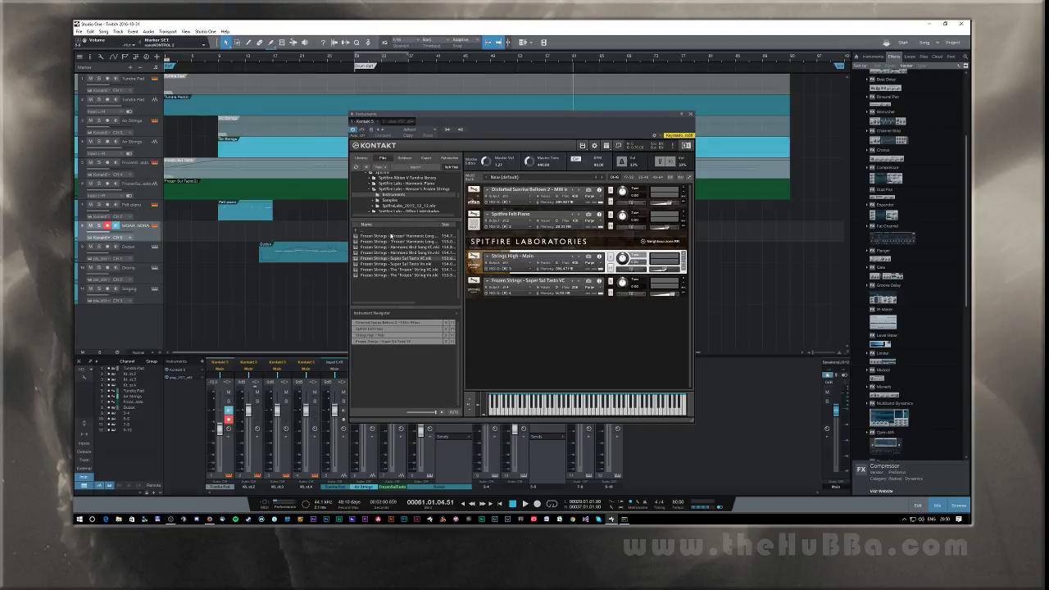
Step: Load the Brass High patch from the Albion V Orchestra folder of the Spitfire library into Kontakt
{"action": "left_click", "coordinate": [360, 157]}
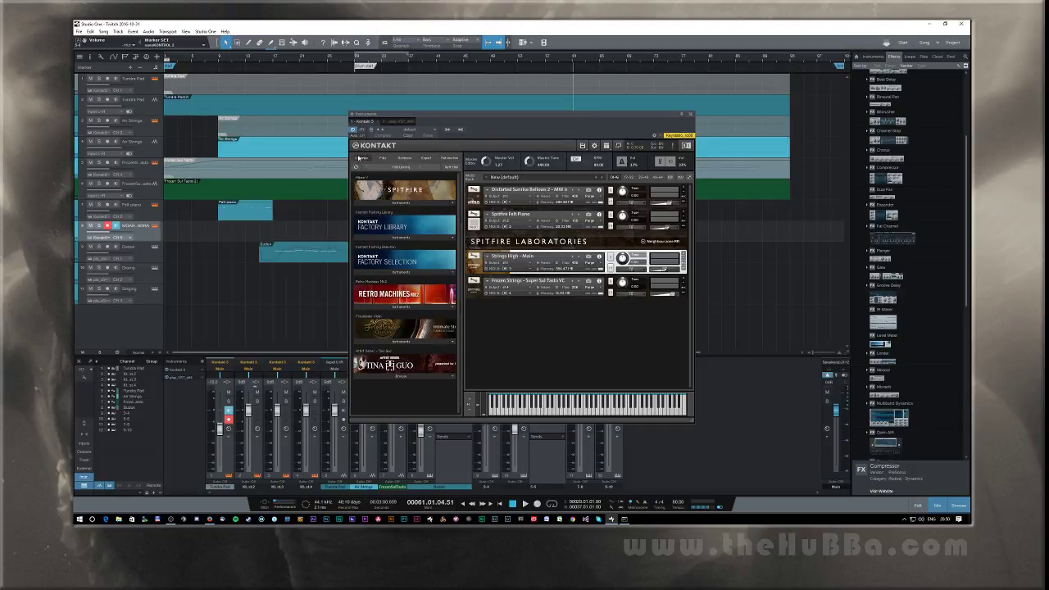
{"action": "left_click", "coordinate": [392, 210]}
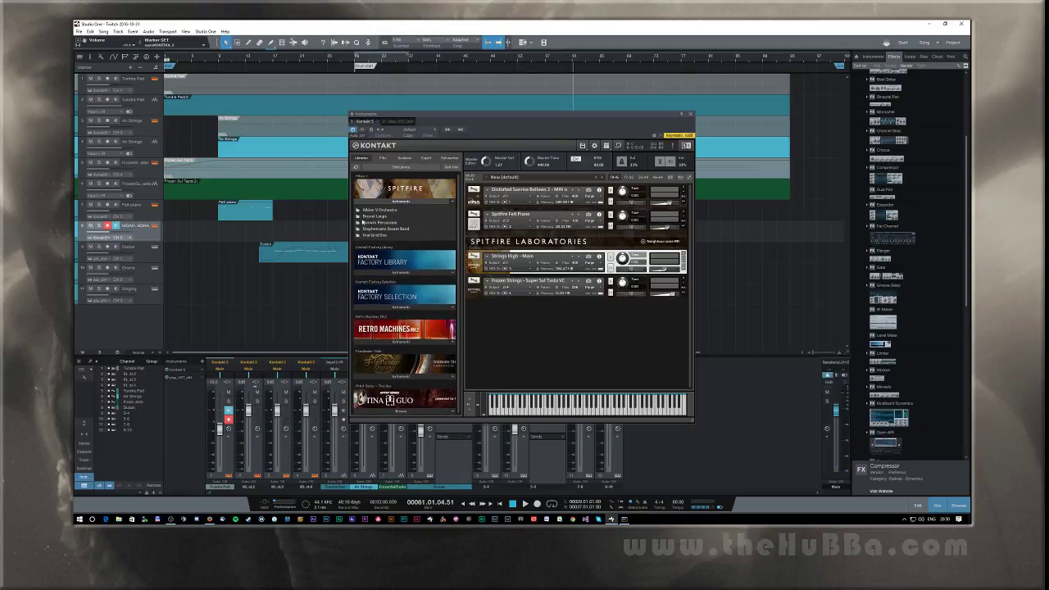
{"action": "left_click", "coordinate": [377, 210]}
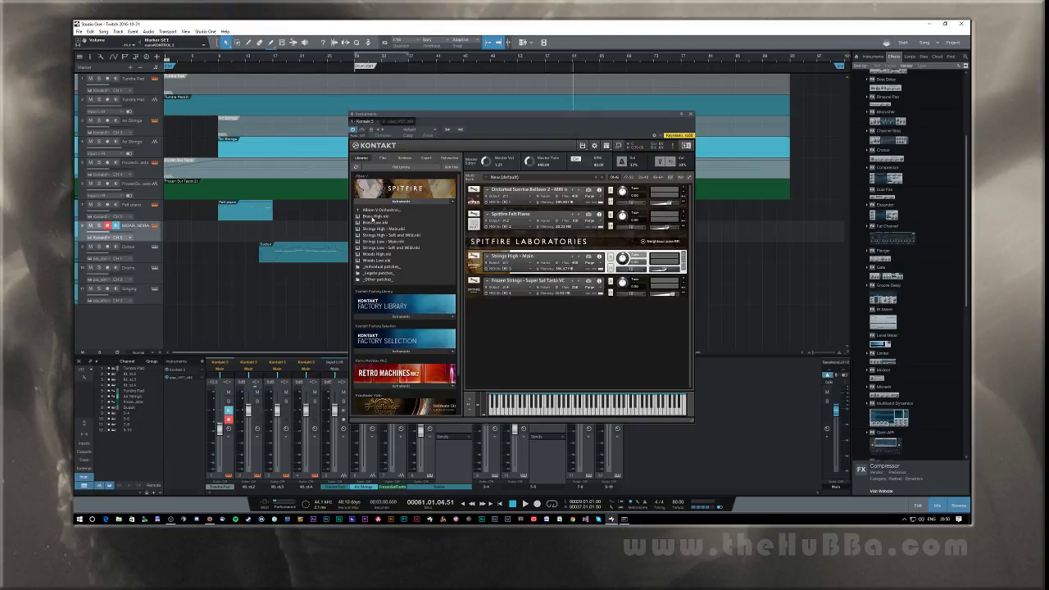
{"action": "double_click", "coordinate": [375, 216]}
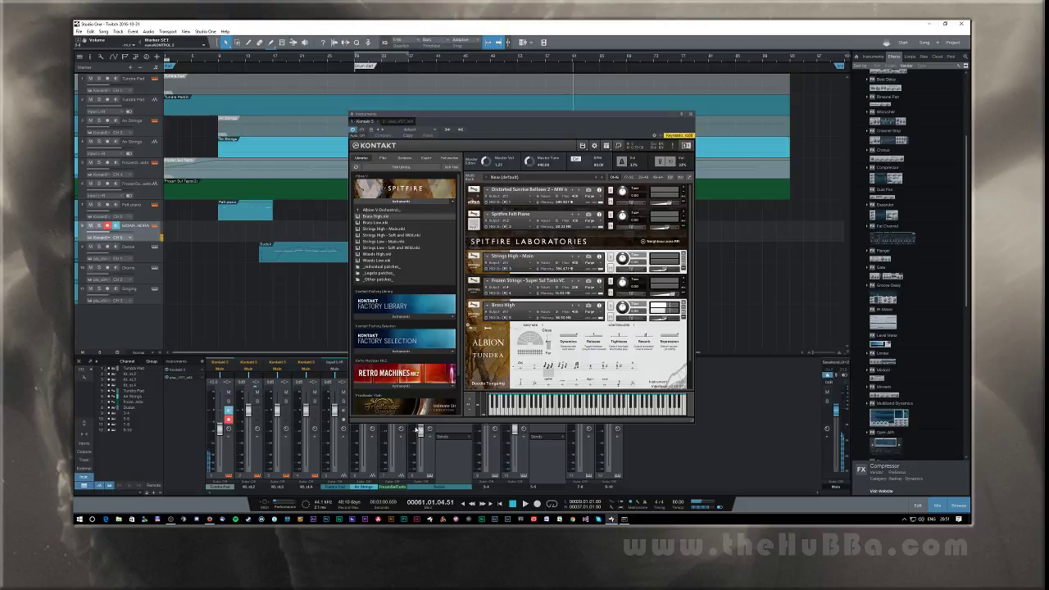
{"action": "scroll", "coordinate": [566, 365], "scroll_direction": "down", "scroll_amount": 3}
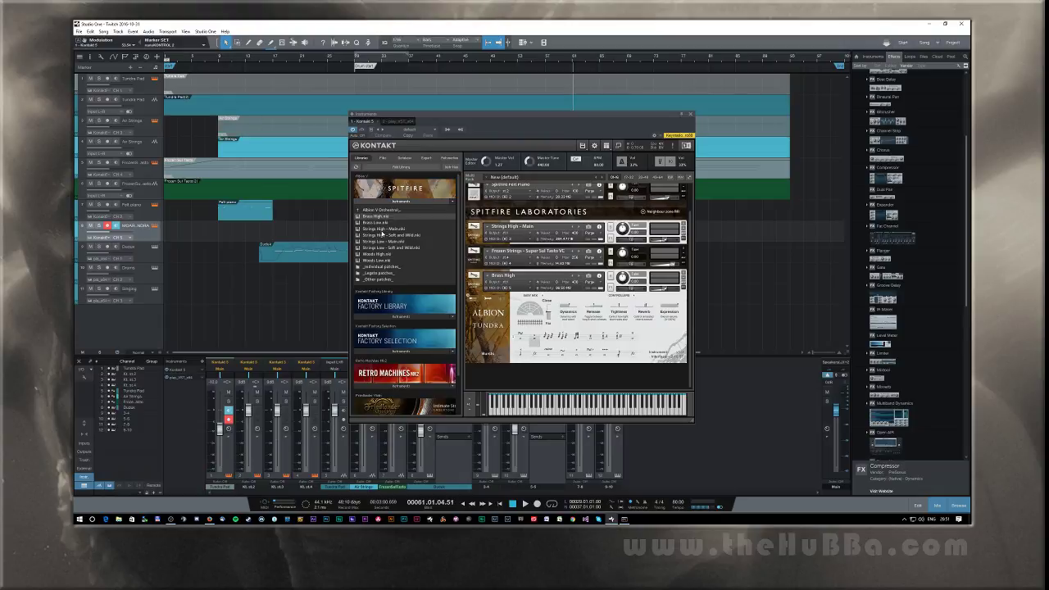
Step: Replace Brass High with the Strings Low - Main patch, select its Frozen Long articulation, and close the instrument window
{"action": "left_click_drag", "start_coordinate": [385, 242], "coordinate": [566, 316]}
{"action": "left_click", "coordinate": [524, 297]}
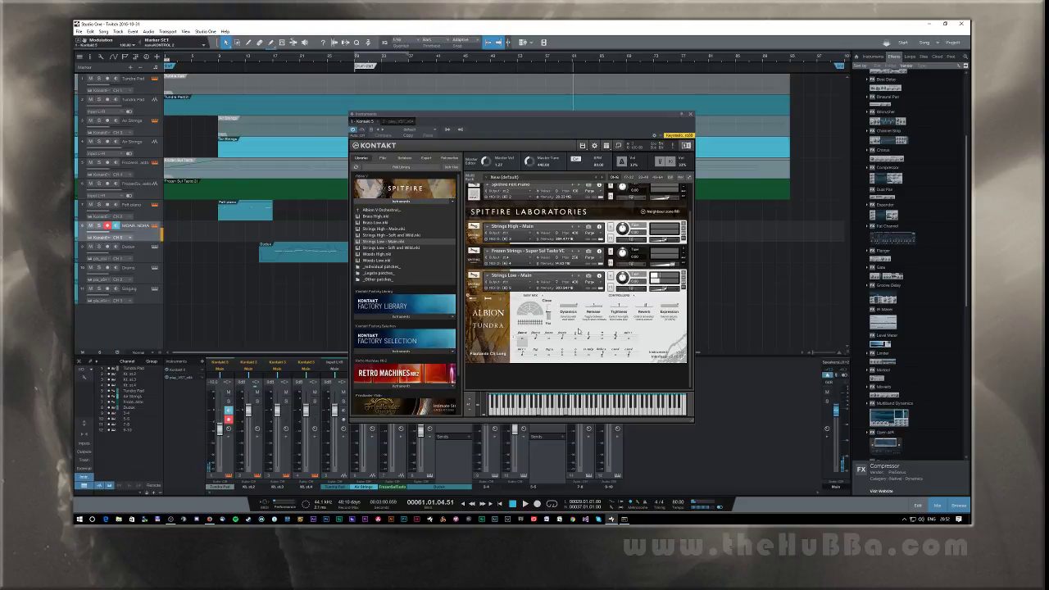
{"action": "left_click", "coordinate": [534, 338]}
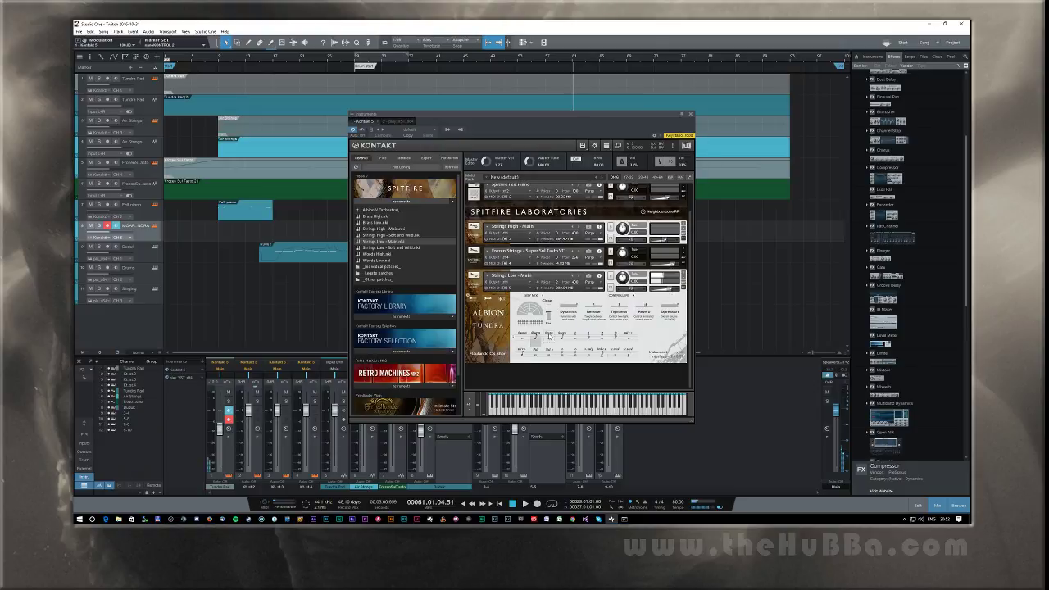
{"action": "left_click", "coordinate": [549, 338]}
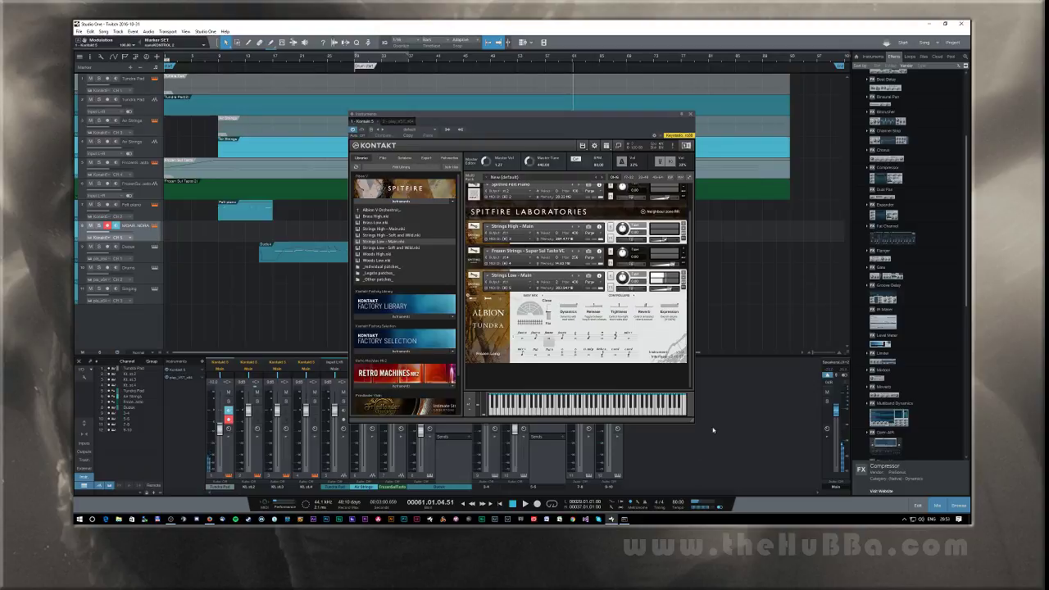
{"action": "left_click", "coordinate": [691, 114]}
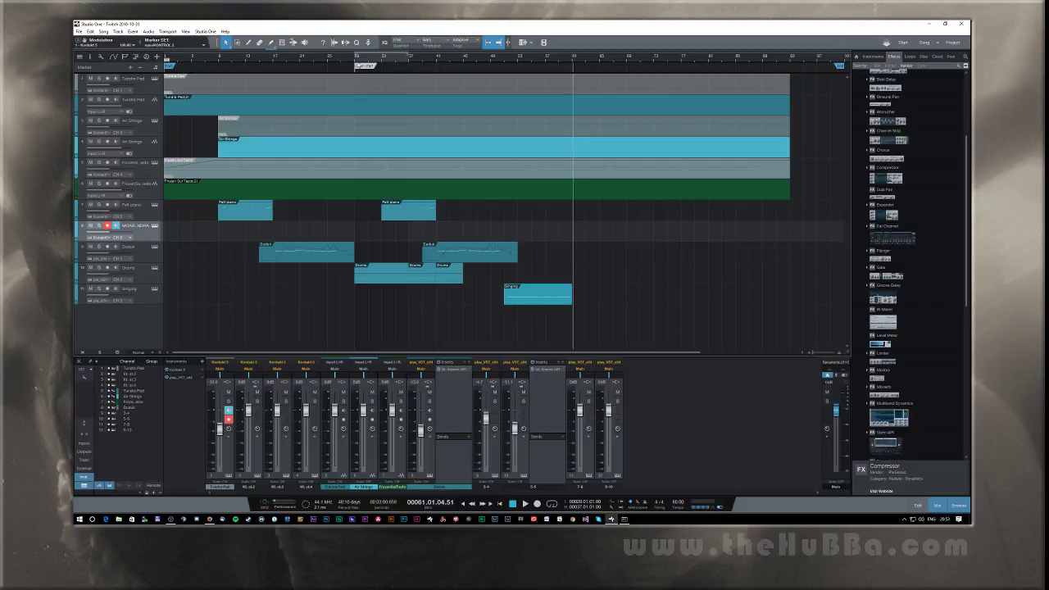
Step: Audition the song from the drum start marker, and record a low strings take on the MOAR TUNDRA track from bar 57 to about bar 71
{"action": "left_click", "coordinate": [357, 60]}
{"action": "key", "text": "space"}
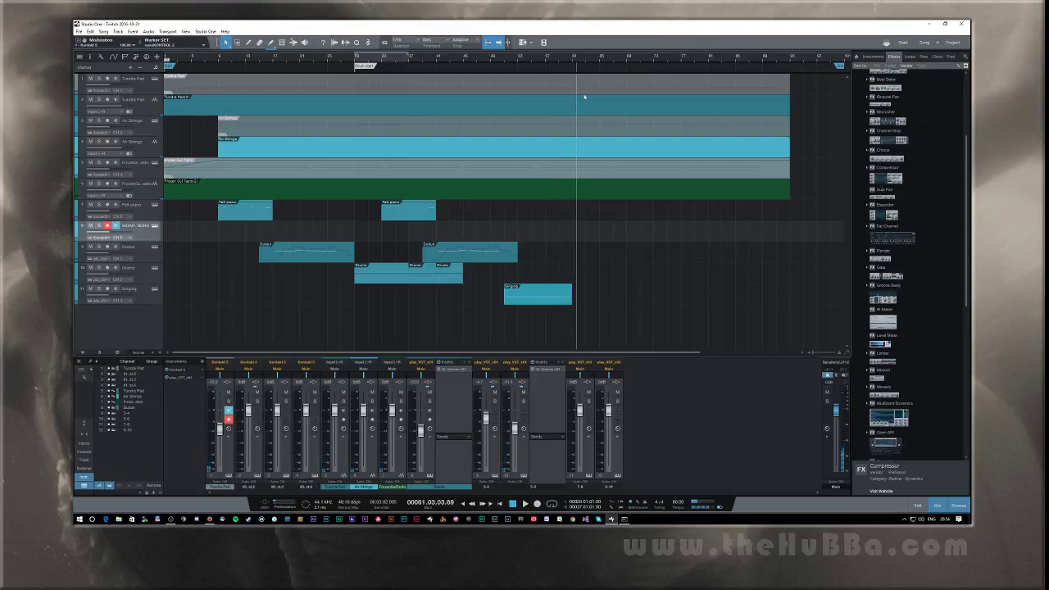
{"action": "left_click", "coordinate": [546, 61]}
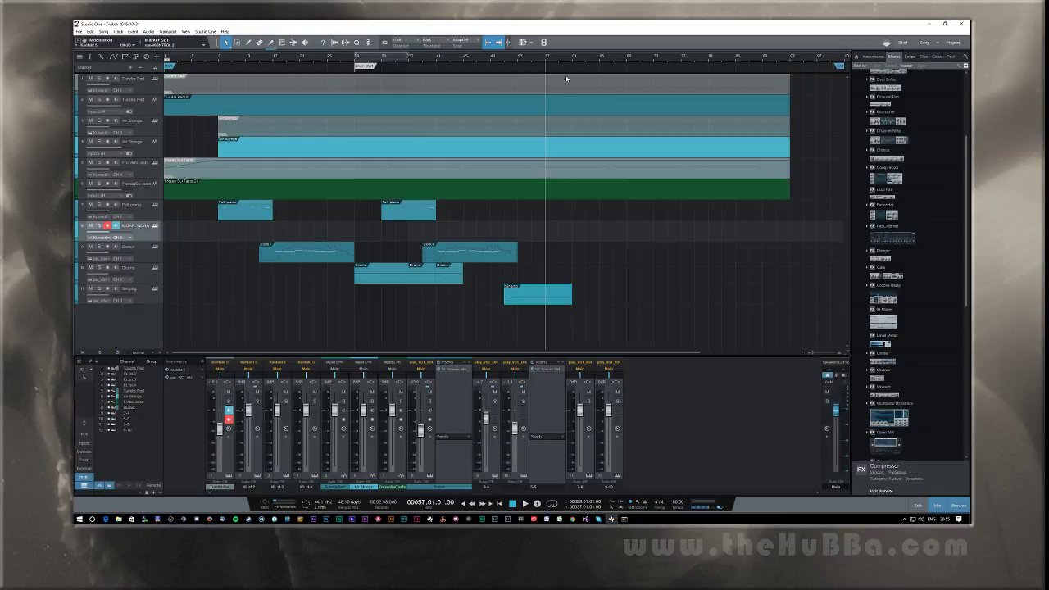
{"action": "key", "text": "KP_Multiply"}
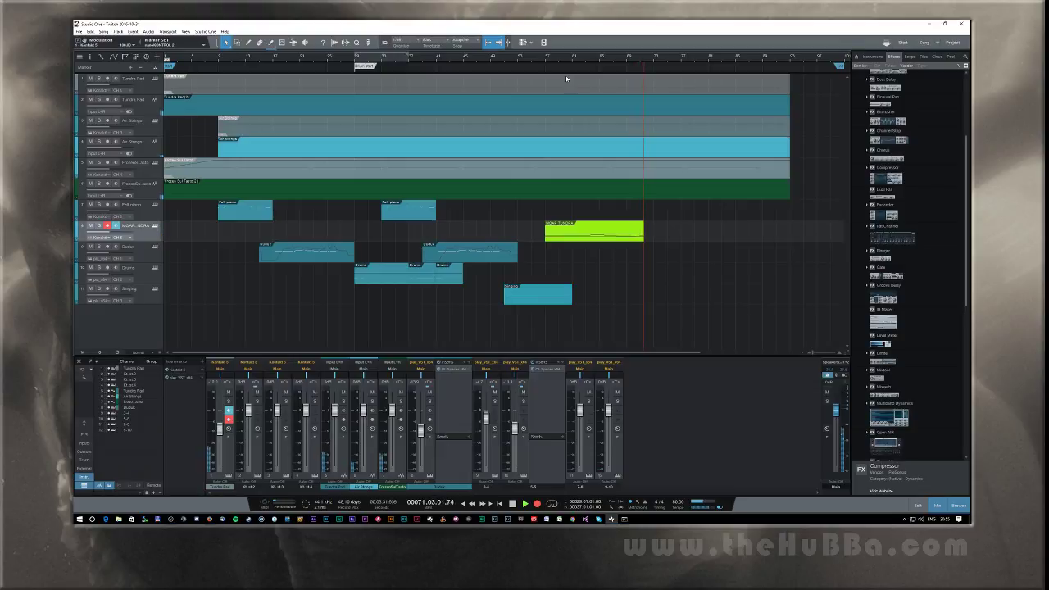
{"action": "key", "text": "space"}
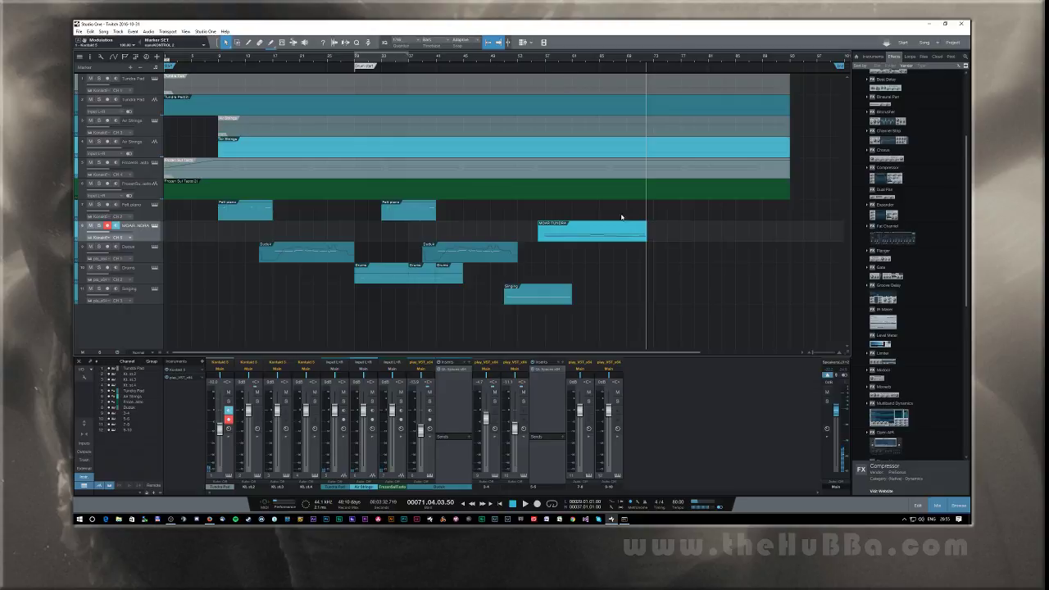
Step: Delete the short stray note at the end of the MOAR TUNDRA recording and return to the mixer
{"action": "double_click", "coordinate": [640, 239]}
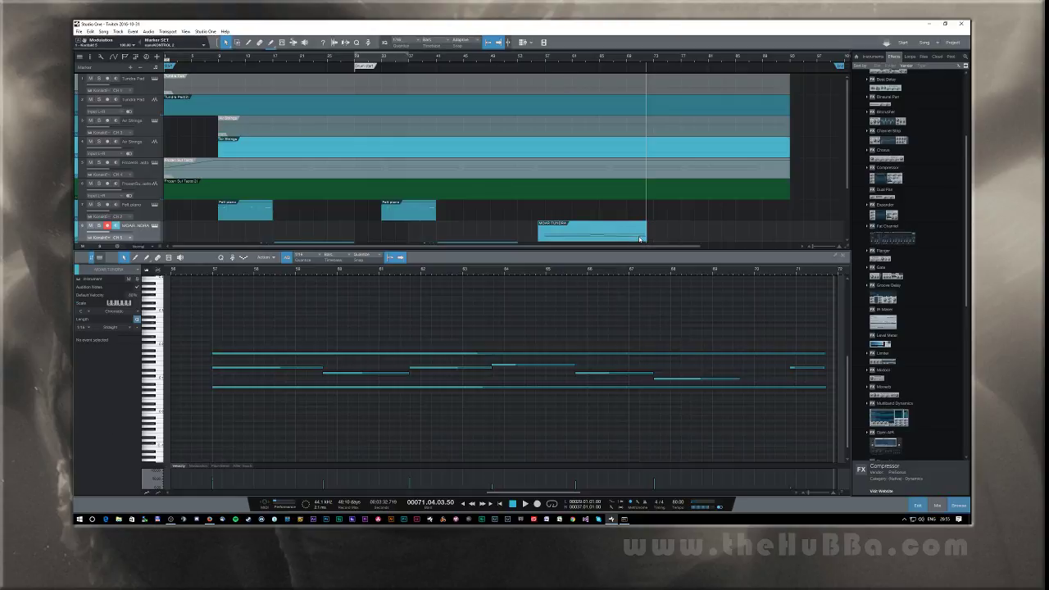
{"action": "left_click", "coordinate": [809, 367]}
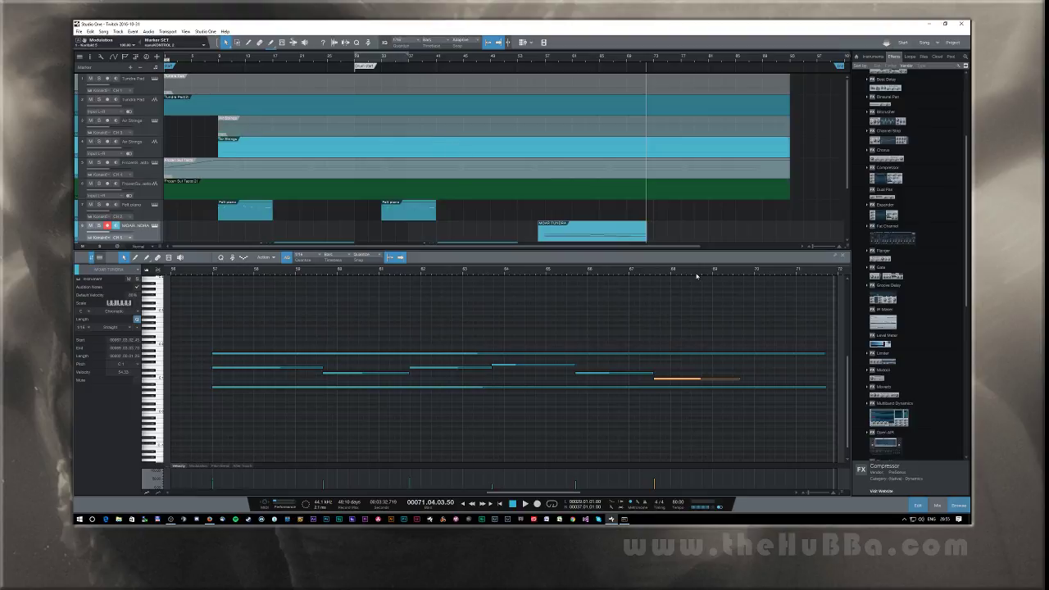
{"action": "key", "text": "F3"}
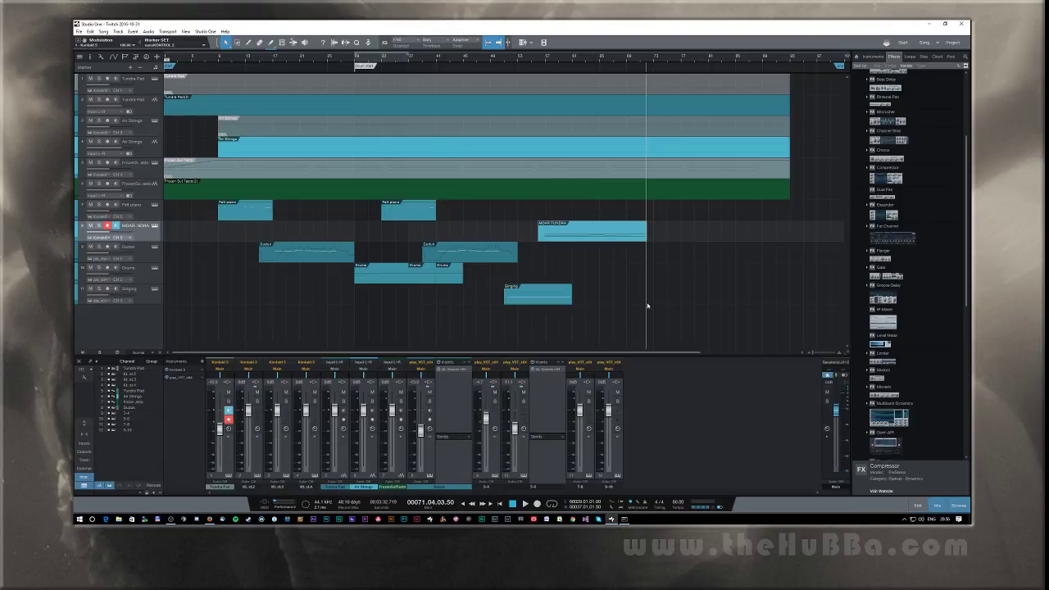
Step: Duplicate the second Felt piano clip and move the copy to about bar 69, over the end of the MOAR TUNDRA clip
{"action": "left_click", "coordinate": [408, 206]}
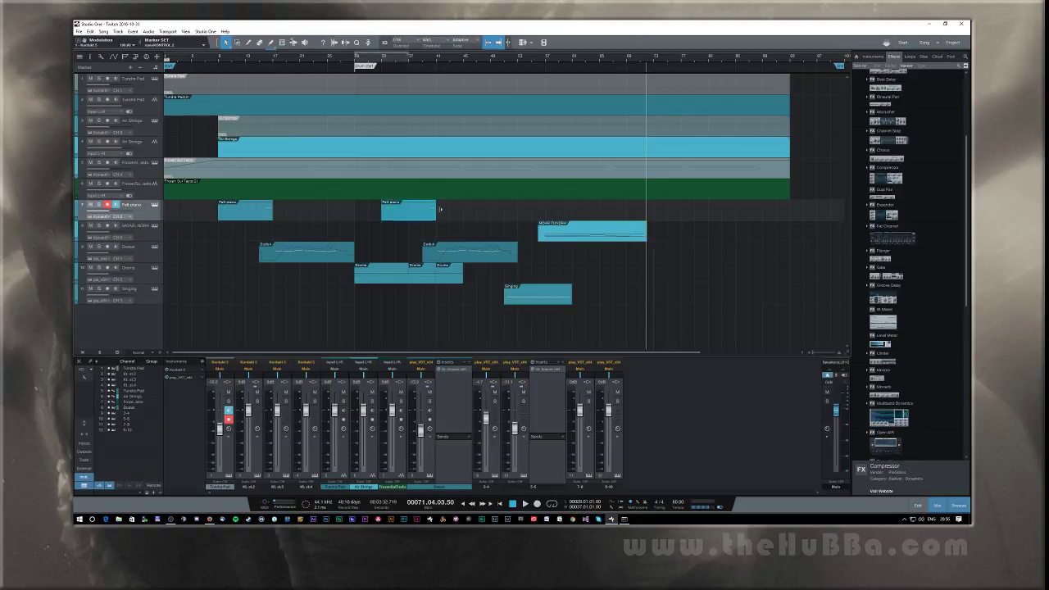
{"action": "key", "text": "d"}
{"action": "left_click_drag", "start_coordinate": [468, 221], "coordinate": [653, 213]}
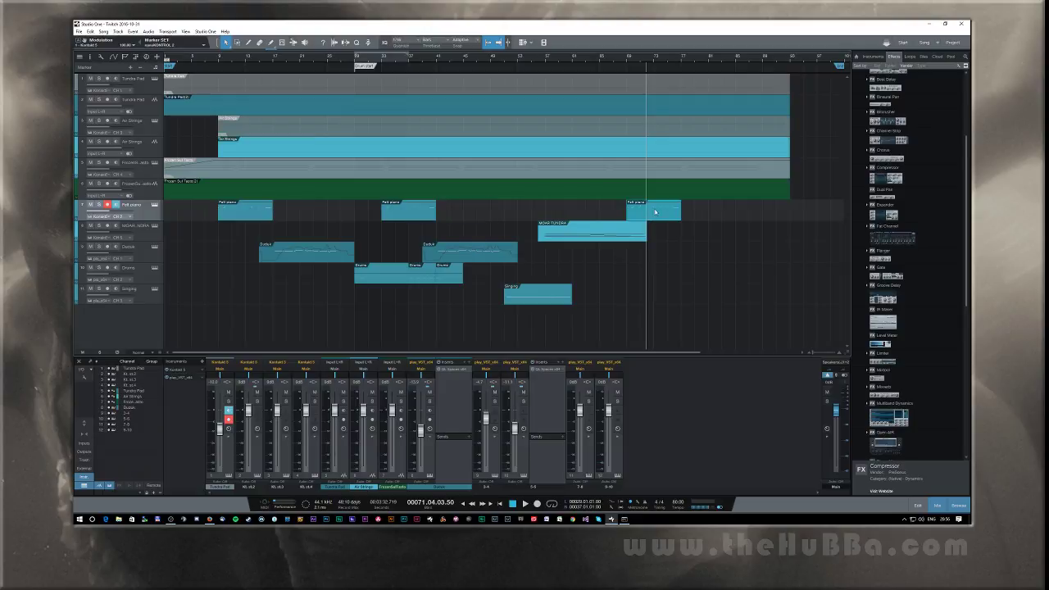
Step: Play the song from about bar 49 and shift the third Felt piano clip one bar later, to about bar 70
{"action": "left_click_drag", "start_coordinate": [497, 58], "coordinate": [491, 60]}
{"action": "left_click", "coordinate": [485, 63]}
{"action": "key", "text": "space"}
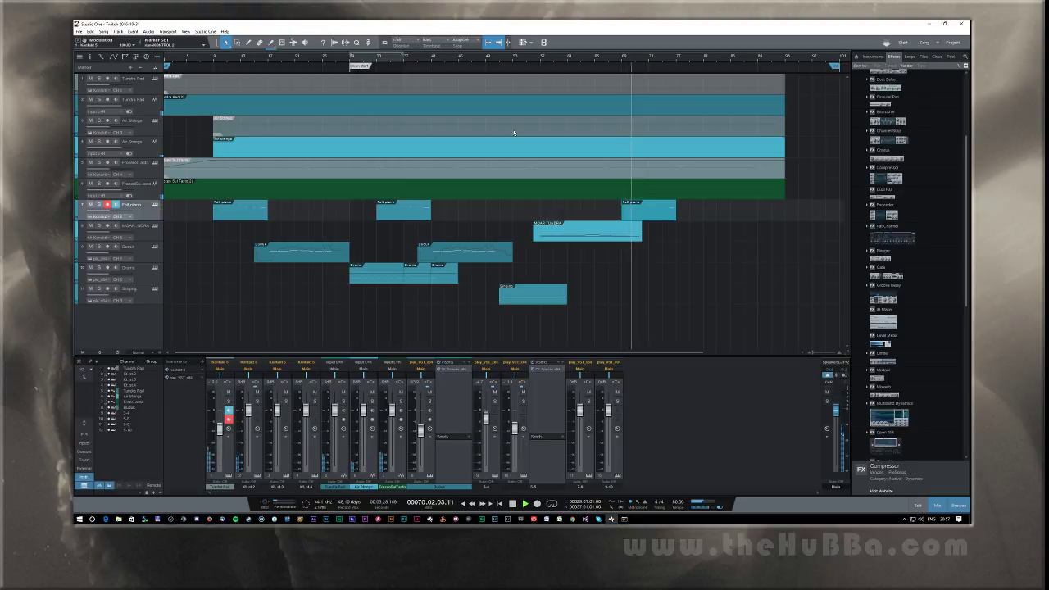
{"action": "key", "text": "space"}
{"action": "left_click_drag", "start_coordinate": [641, 219], "coordinate": [653, 237]}
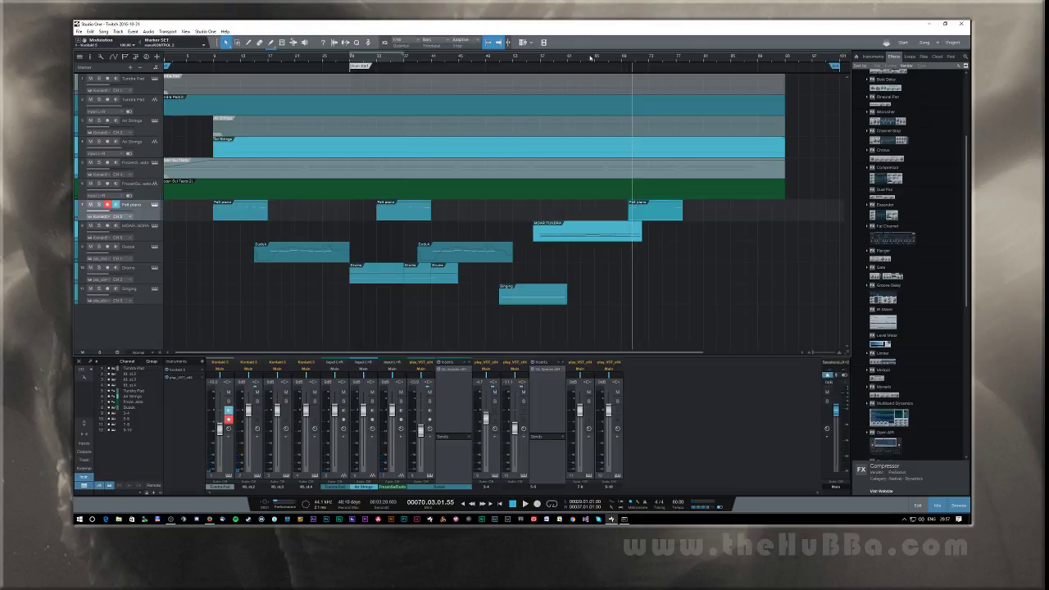
Step: Play back the arrangement from about bar 55 to check the transition from MOAR TUNDRA into the shifted Felt piano clip
{"action": "left_click", "coordinate": [537, 61]}
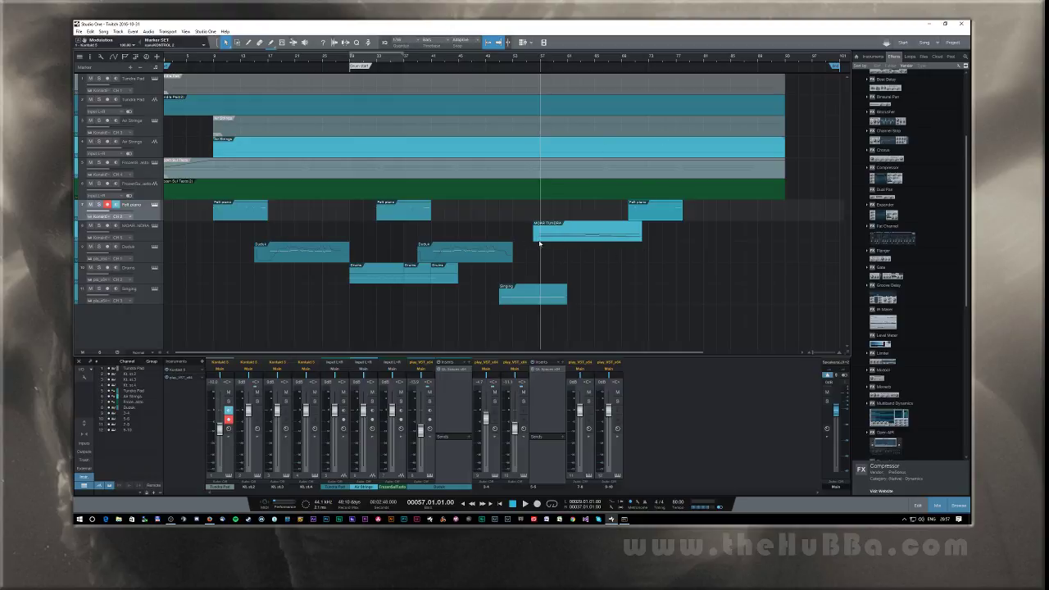
{"action": "left_click", "coordinate": [526, 60]}
{"action": "key", "text": "space"}
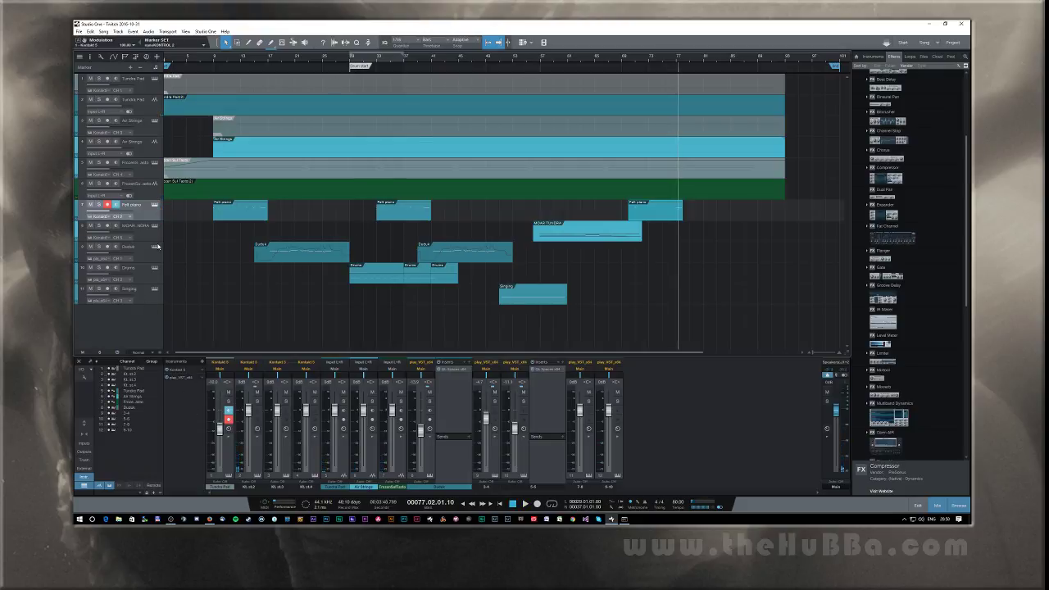
Step: Record a new part on the Drums track with the note editor open, from bar 65 to about bar 68
{"action": "left_click", "coordinate": [143, 280]}
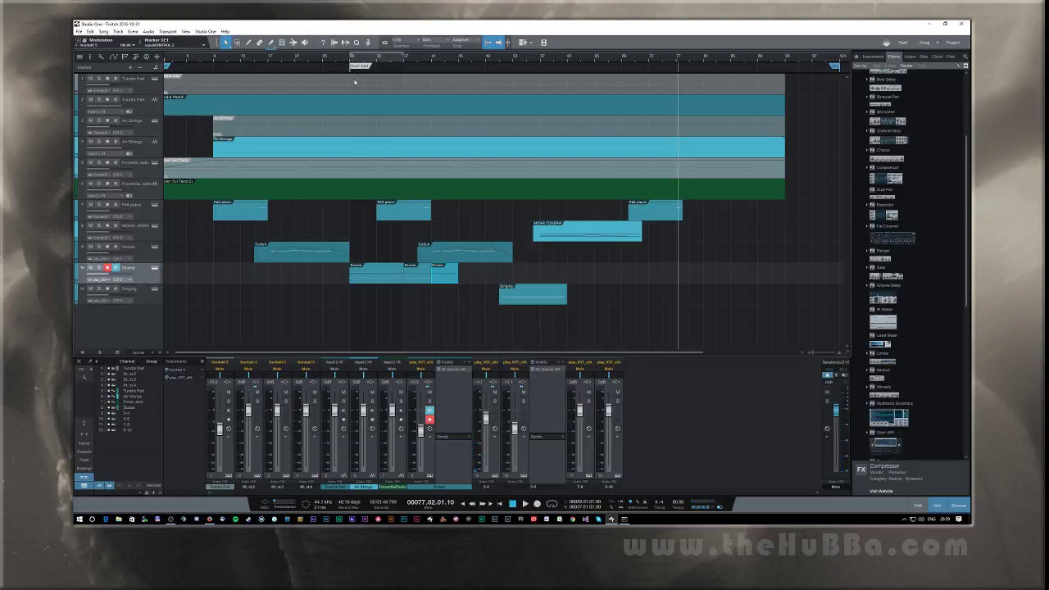
{"action": "left_click", "coordinate": [595, 62]}
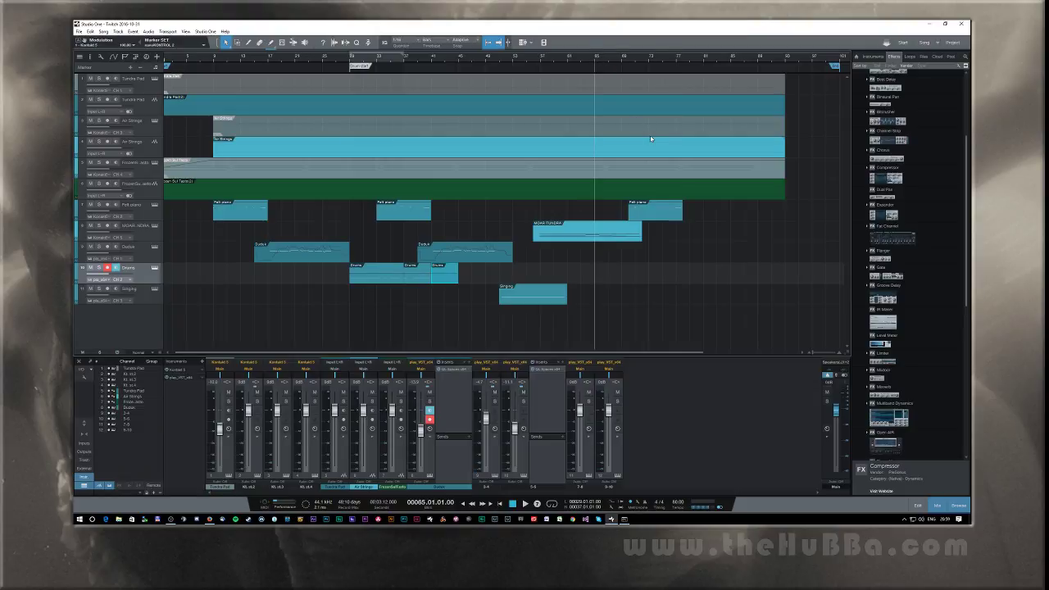
{"action": "key", "text": "F2"}
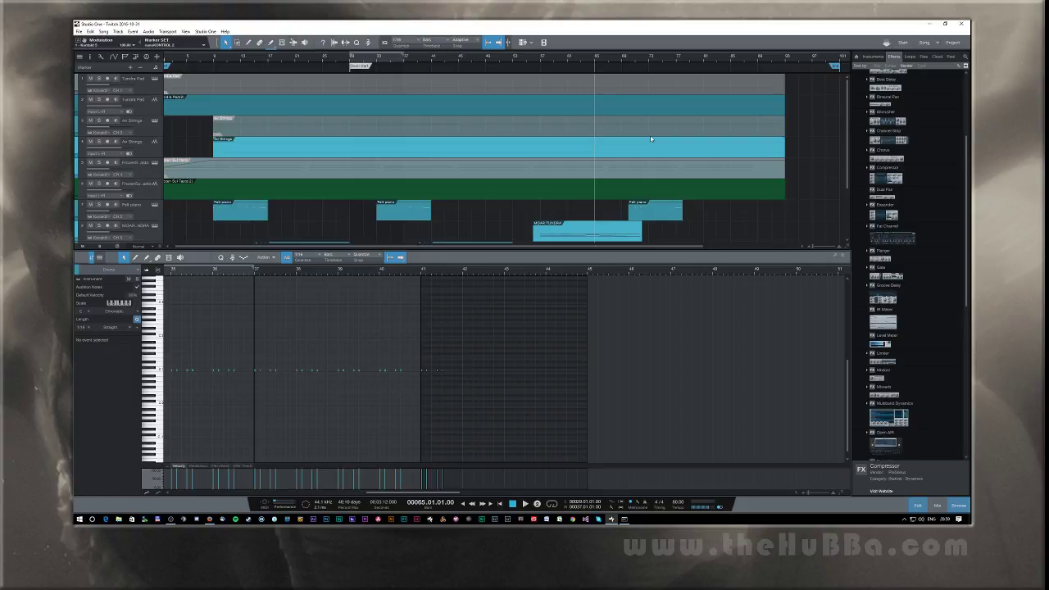
{"action": "key", "text": "KP_Multiply"}
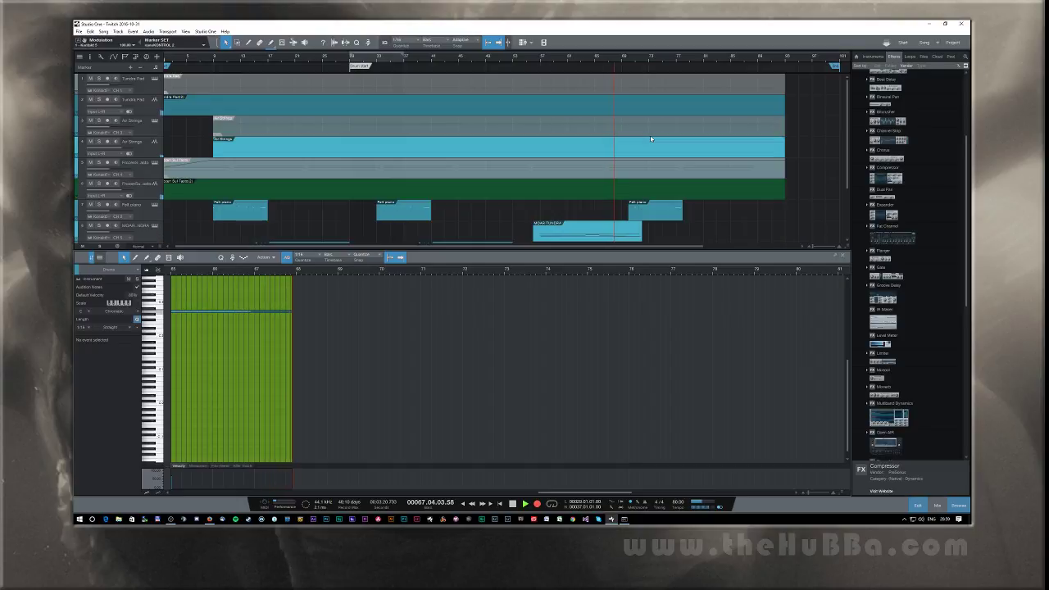
{"action": "key", "text": "space"}
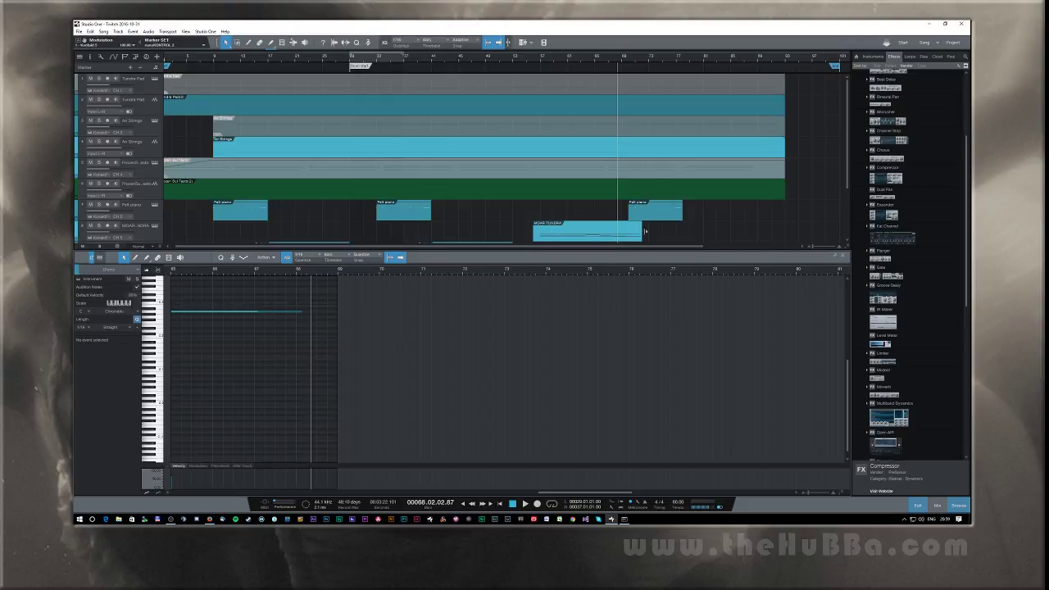
Step: Open the new Drums clip and shift its long note about a sixteenth later than the start of bar 65
{"action": "scroll", "coordinate": [659, 176], "scroll_direction": "down", "scroll_amount": 3}
{"action": "double_click", "coordinate": [617, 202]}
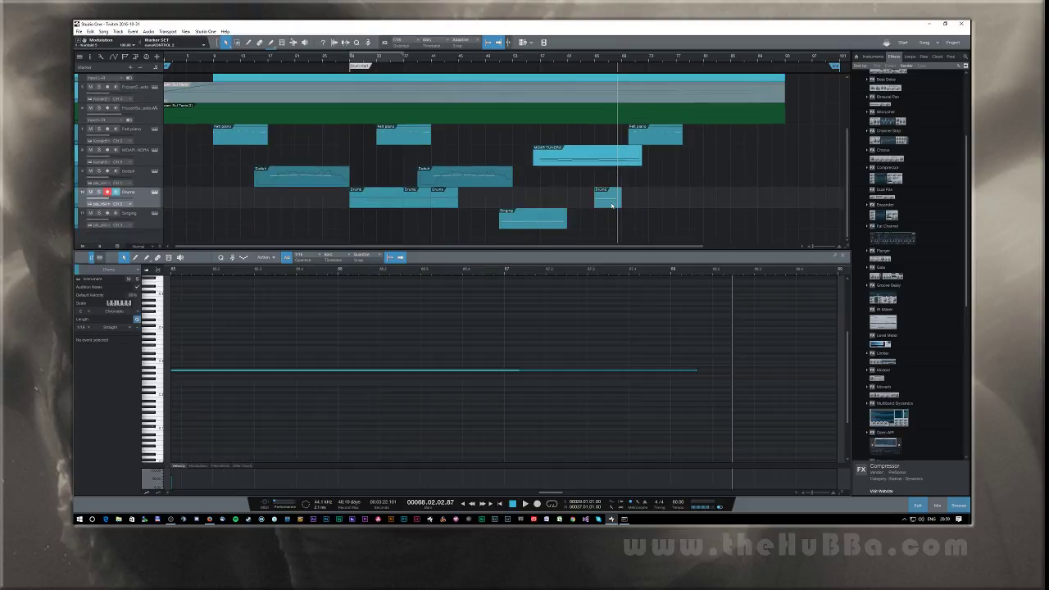
{"action": "left_click", "coordinate": [180, 371]}
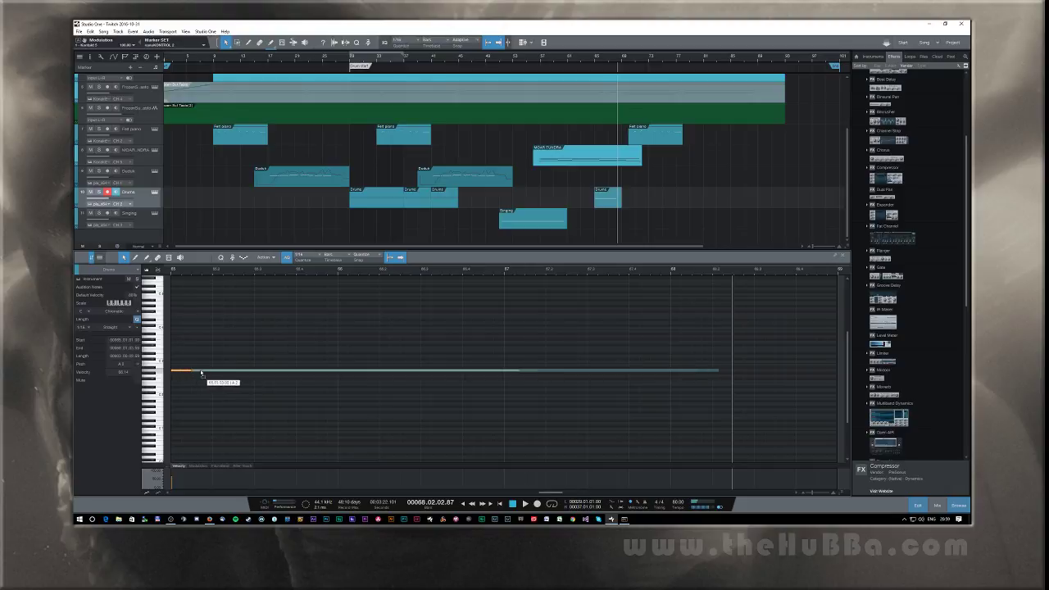
{"action": "left_click_drag", "start_coordinate": [179, 371], "coordinate": [239, 370]}
{"action": "left_click_drag", "start_coordinate": [236, 372], "coordinate": [201, 375]}
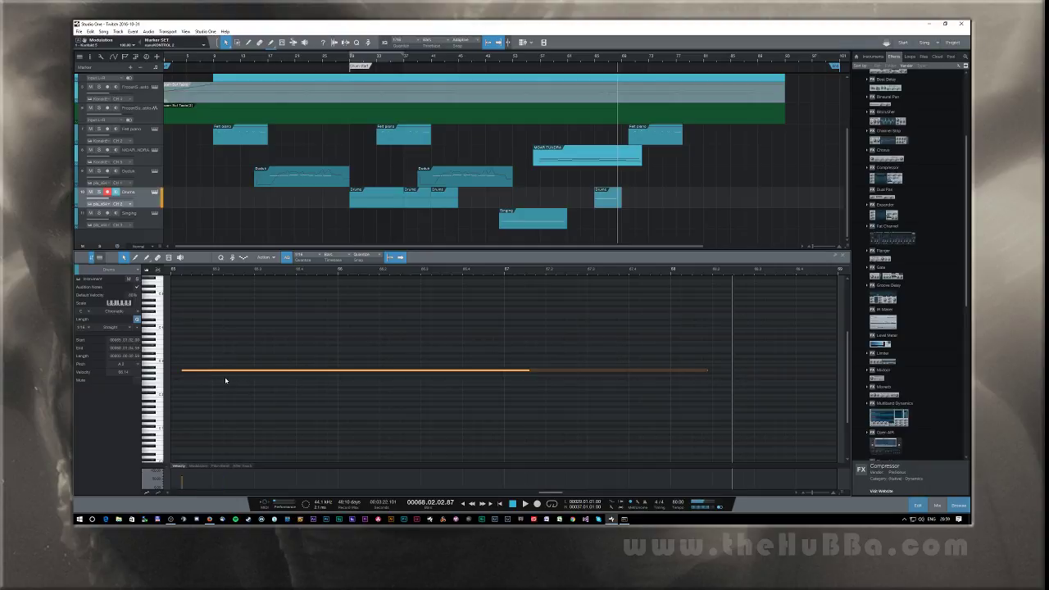
{"action": "left_click", "coordinate": [231, 369]}
{"action": "left_click", "coordinate": [234, 366]}
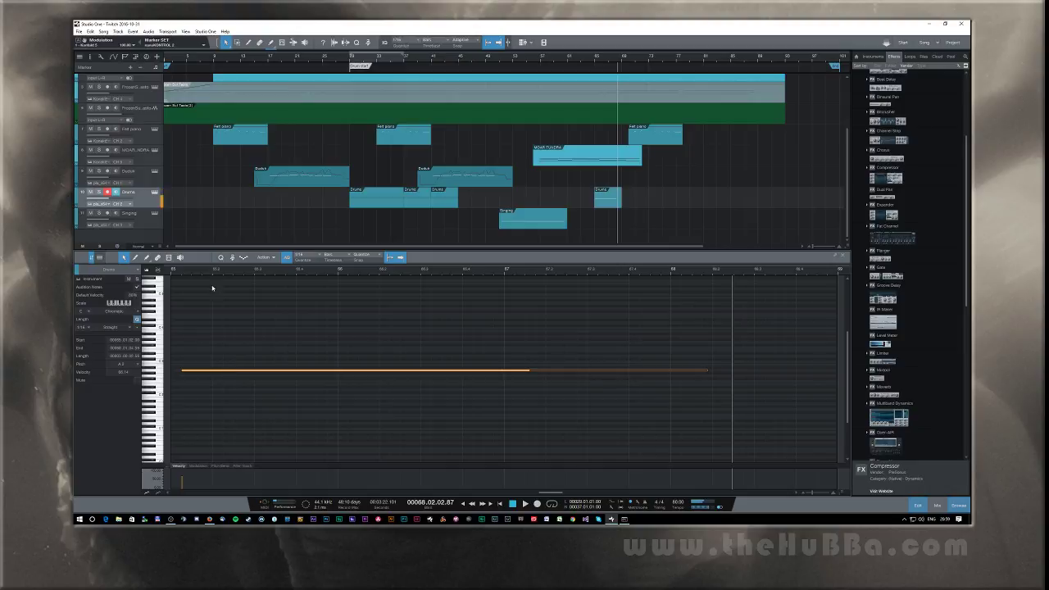
Step: Play the long-note Drums clip from bar 65 and shift its note about one and a half beats later, checking the new timing
{"action": "left_click", "coordinate": [173, 275]}
{"action": "key", "text": "space"}
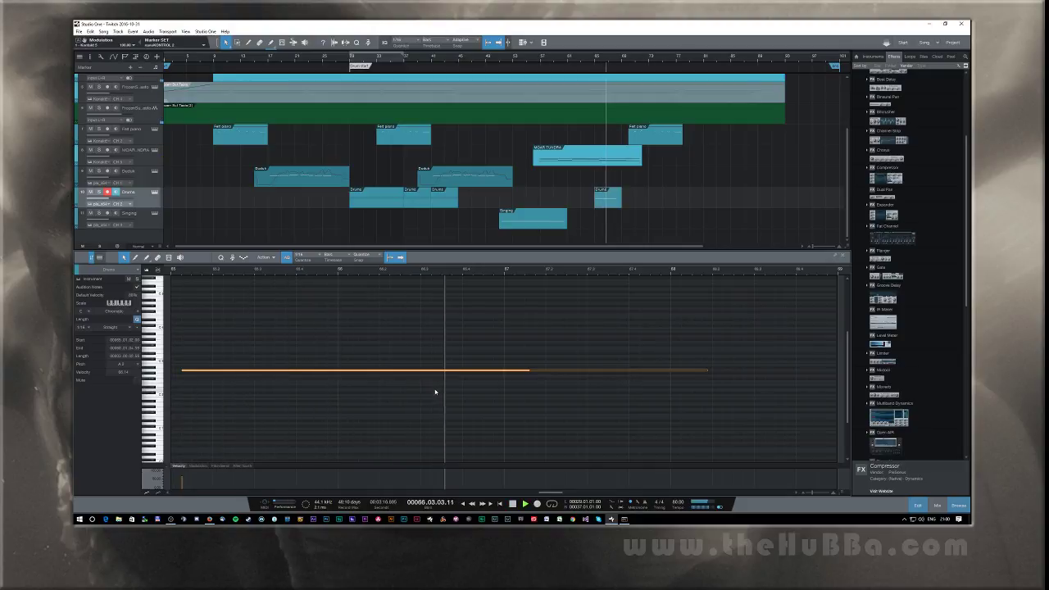
{"action": "left_click_drag", "start_coordinate": [443, 373], "coordinate": [506, 374]}
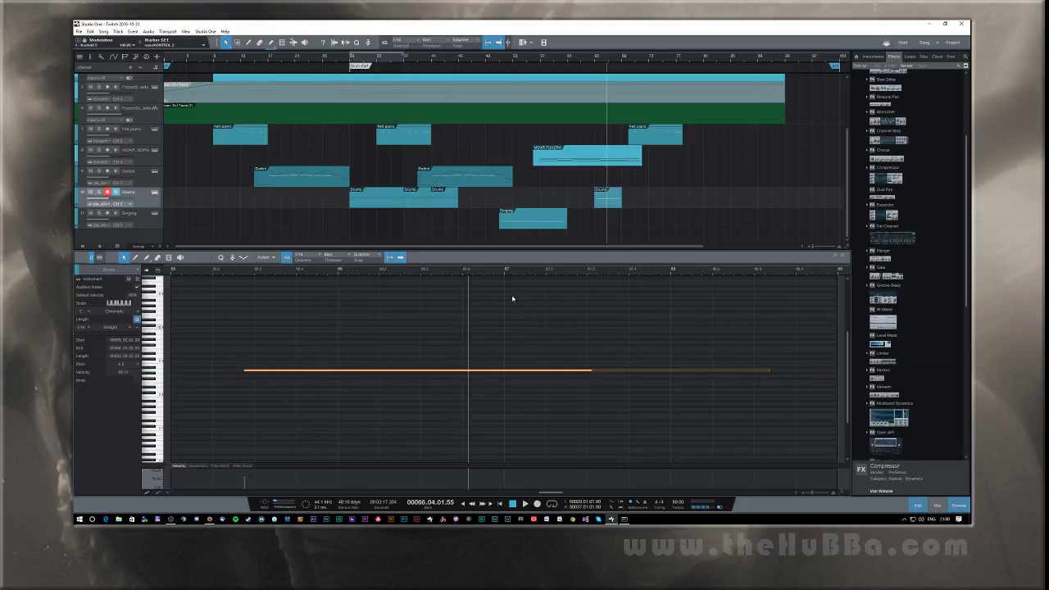
{"action": "left_click", "coordinate": [619, 211]}
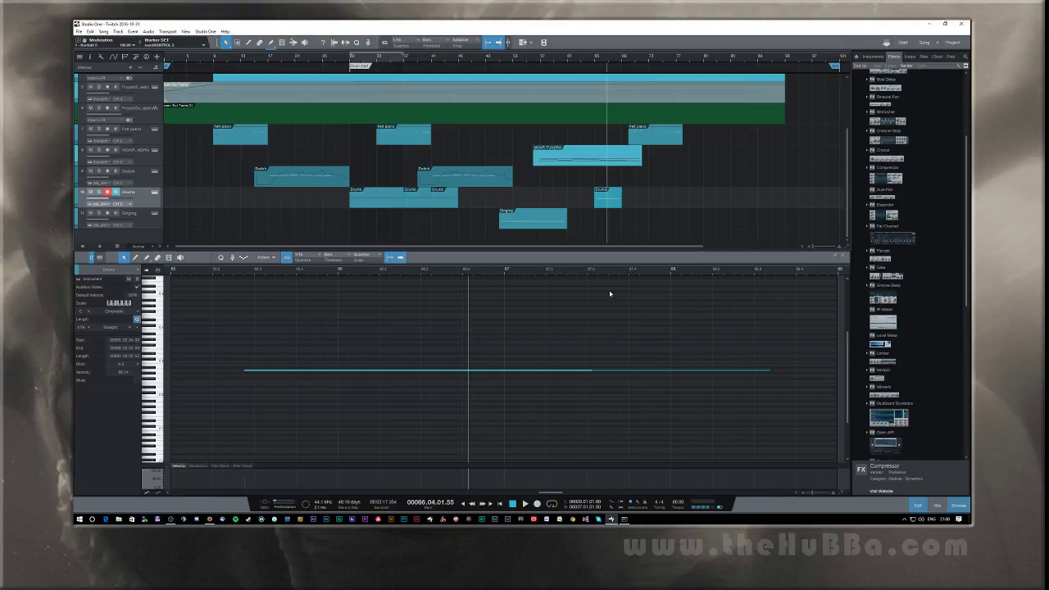
{"action": "left_click", "coordinate": [236, 272]}
{"action": "key", "text": "space"}
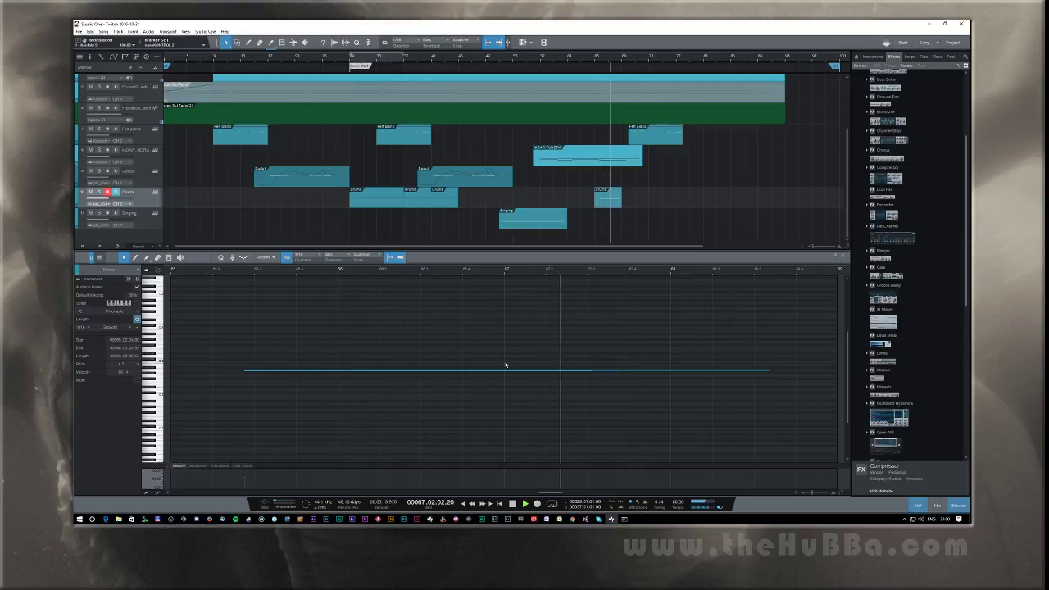
{"action": "key", "text": "space"}
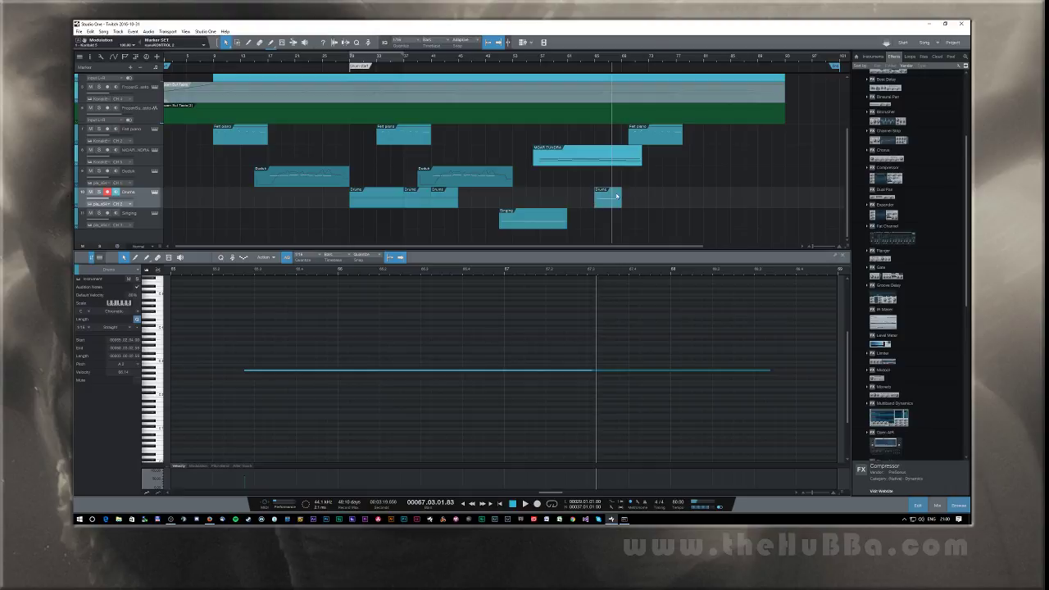
Step: Bounce the long-note Drums clip to audio at about bar 68, and copy the bar 29 Drums pattern to about bar 70
{"action": "left_click", "coordinate": [606, 207]}
{"action": "key", "text": "ctrl+b"}
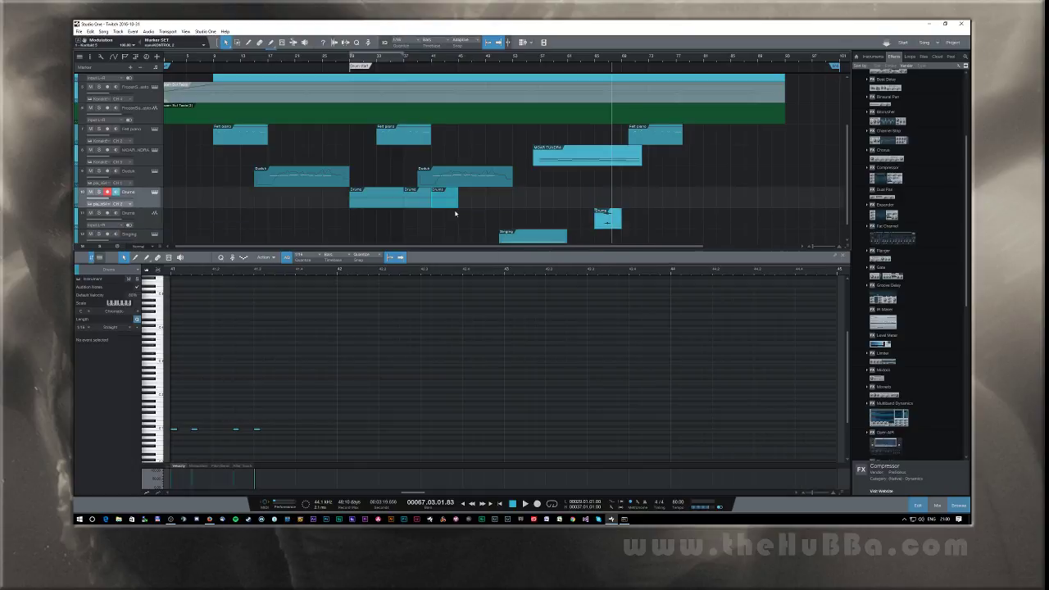
{"action": "left_click", "coordinate": [374, 198]}
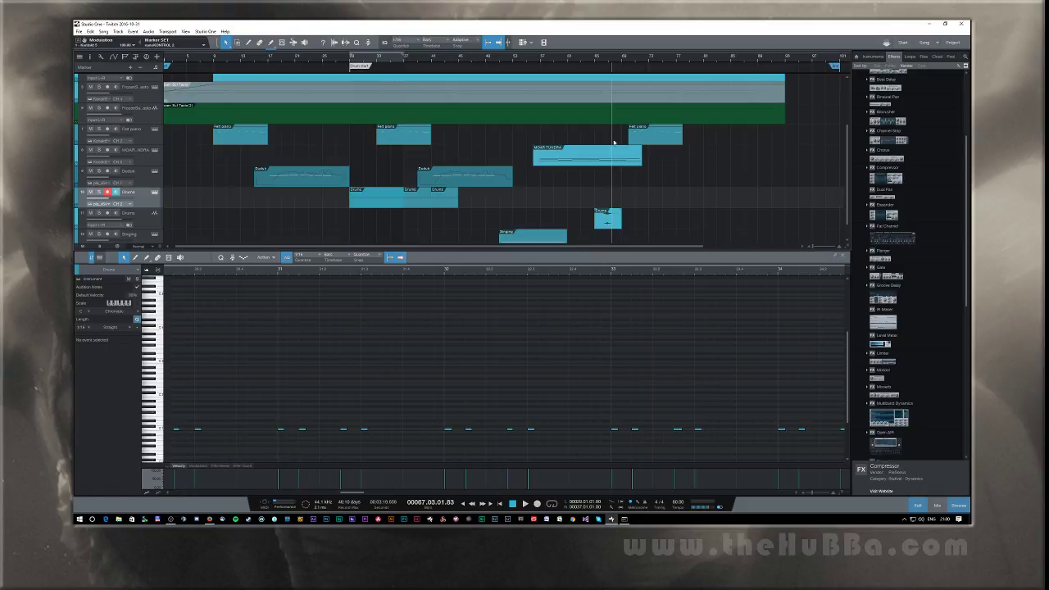
{"action": "left_click", "coordinate": [608, 61]}
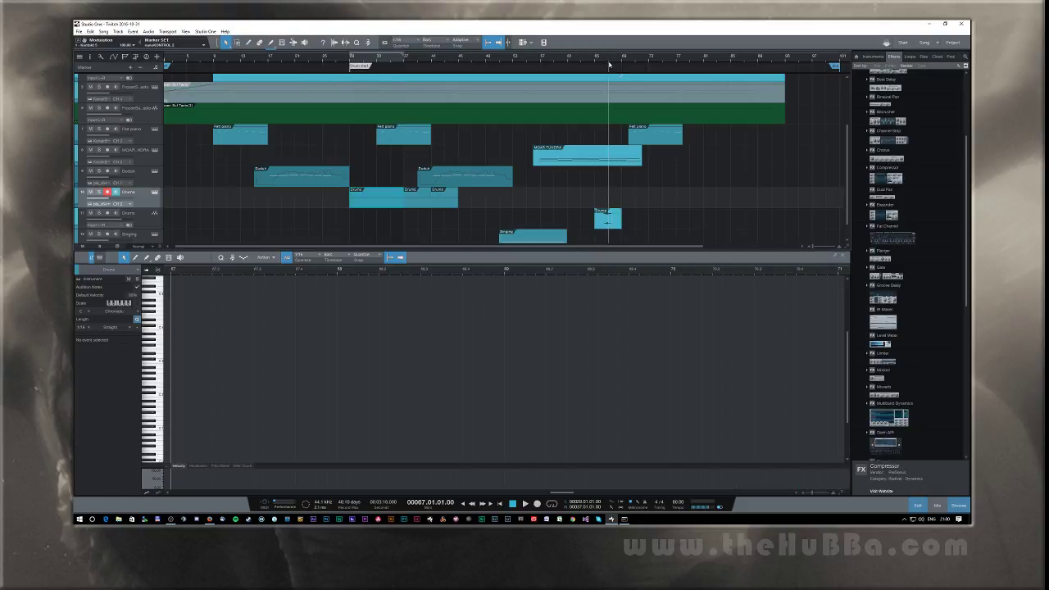
{"action": "key", "text": "ctrl+v"}
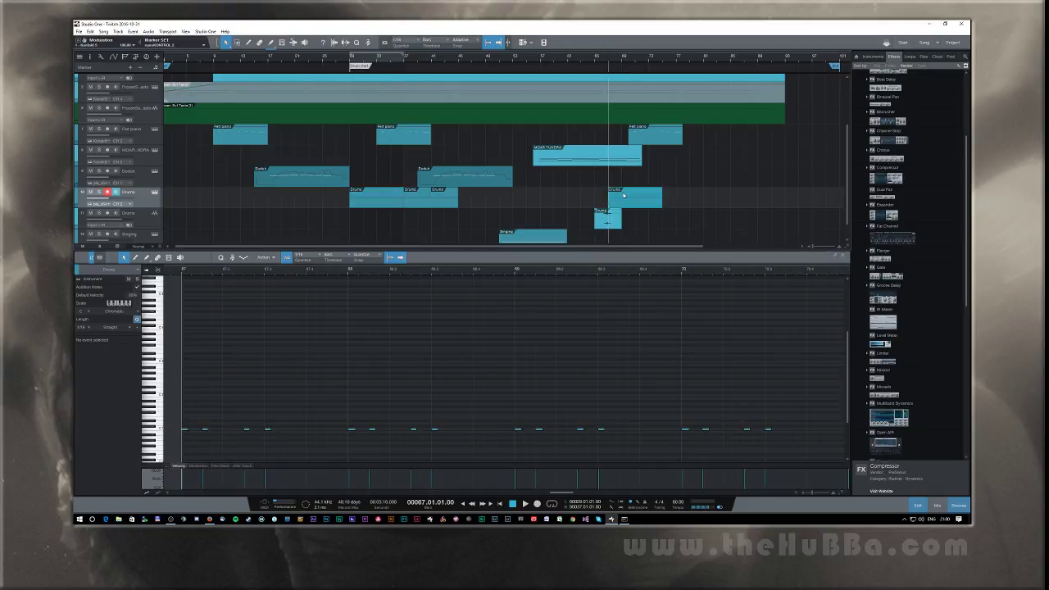
{"action": "left_click_drag", "start_coordinate": [623, 195], "coordinate": [627, 222]}
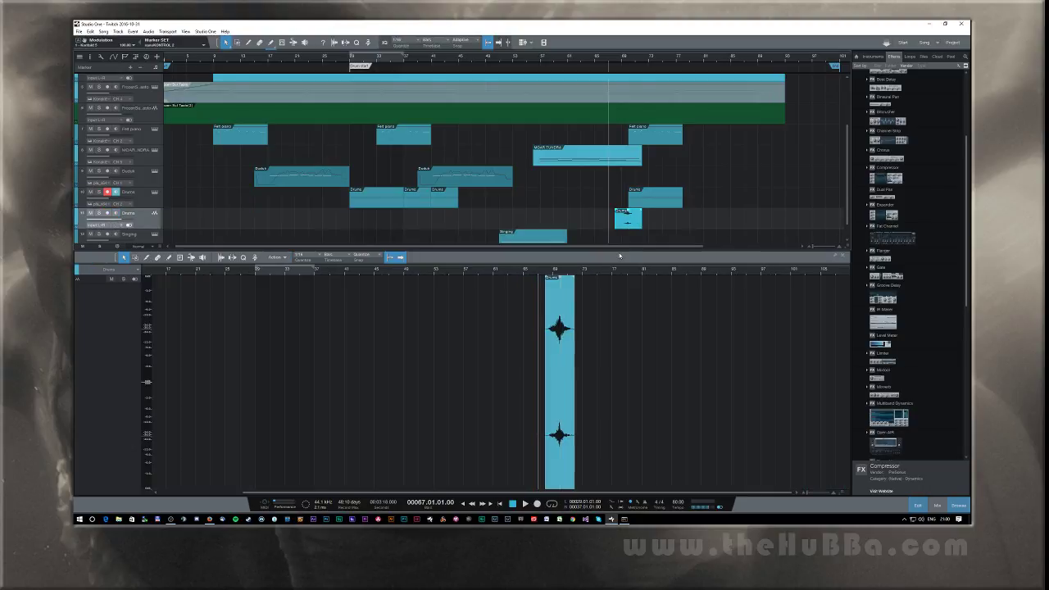
Step: Play from bar 56 and duplicate the bar 70 Drums and Felt piano clips and the Drums audio clip, placing the audio copy at about bar 76
{"action": "left_click", "coordinate": [532, 59]}
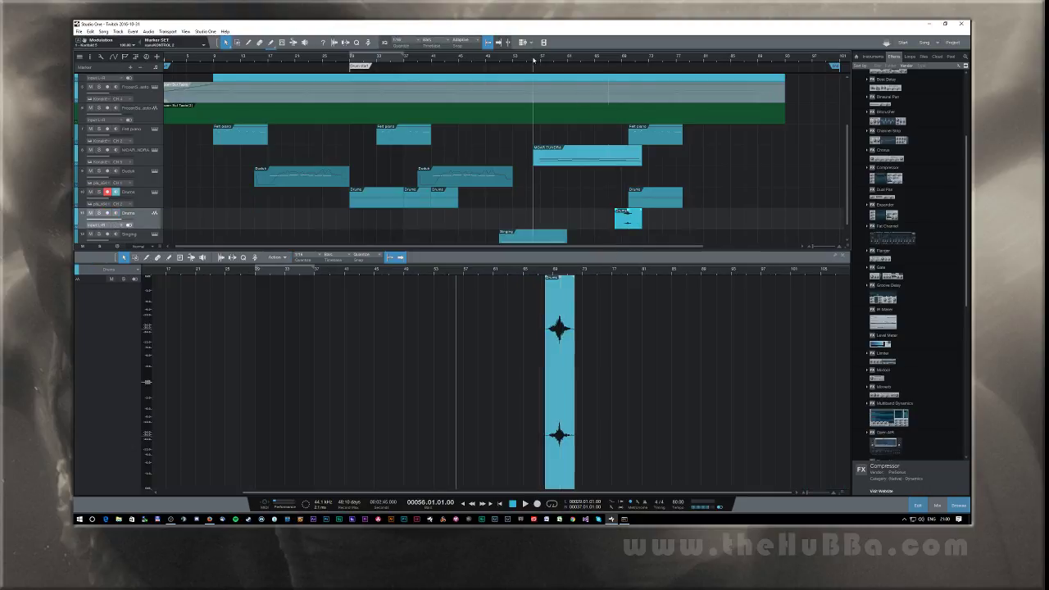
{"action": "key", "text": "space"}
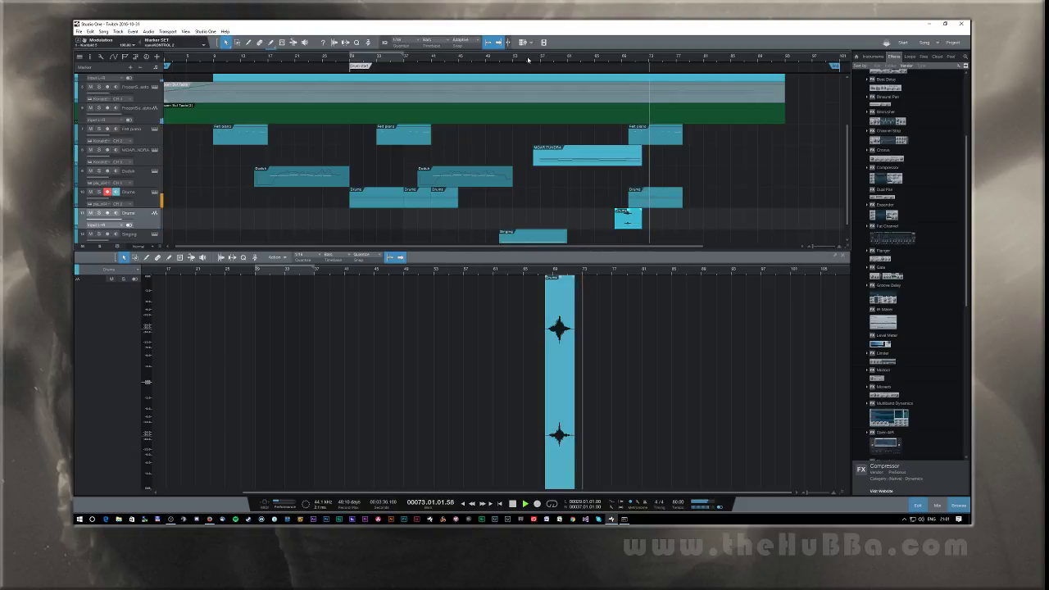
{"action": "left_click", "coordinate": [662, 200]}
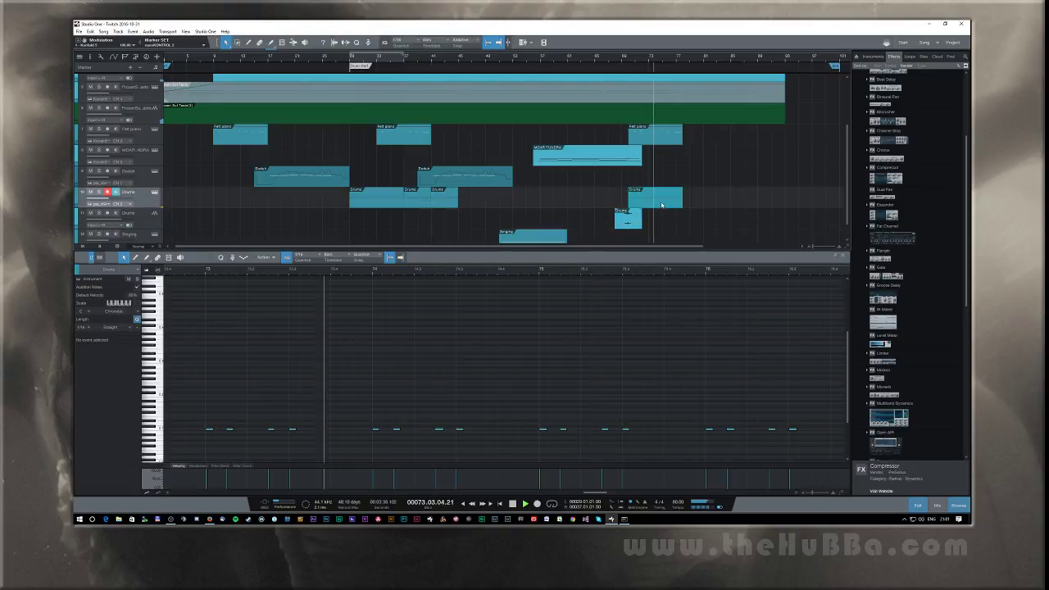
{"action": "key", "text": "d"}
{"action": "left_click", "coordinate": [661, 136]}
{"action": "key", "text": "d"}
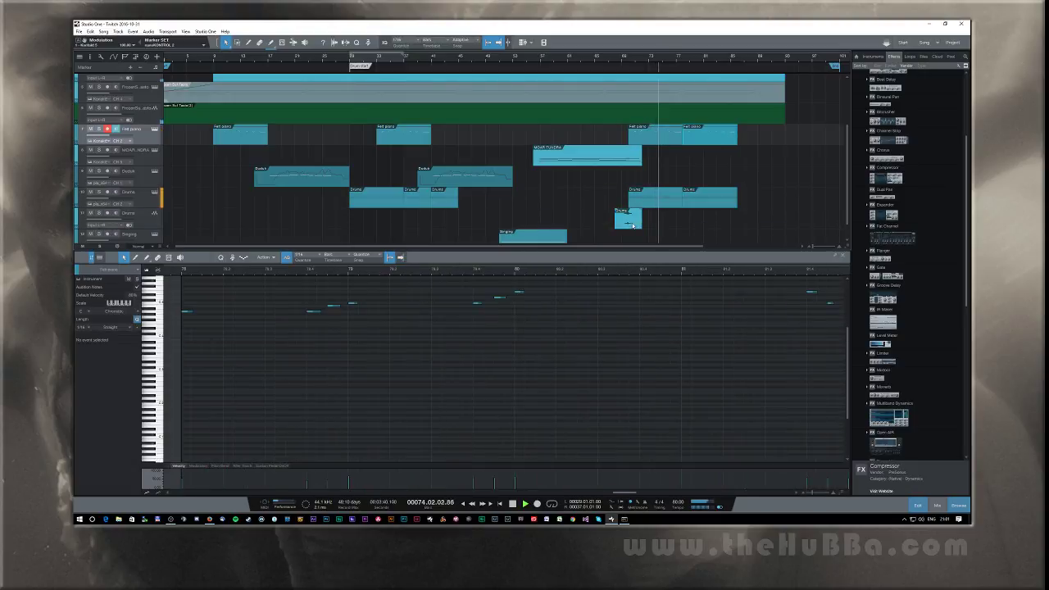
{"action": "left_click", "coordinate": [633, 225]}
{"action": "key", "text": "d"}
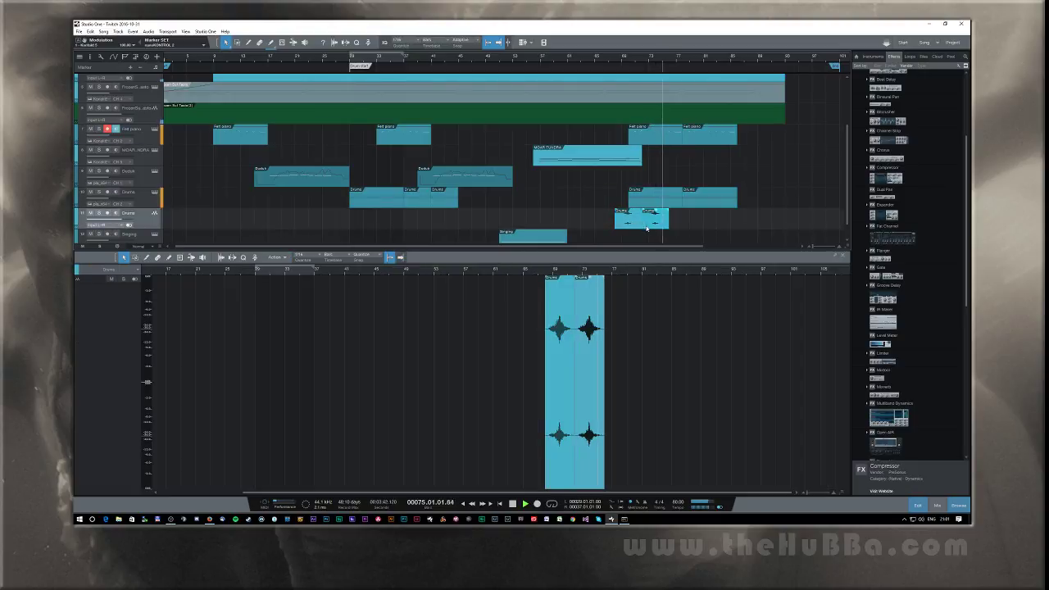
{"action": "left_click_drag", "start_coordinate": [669, 221], "coordinate": [677, 227]}
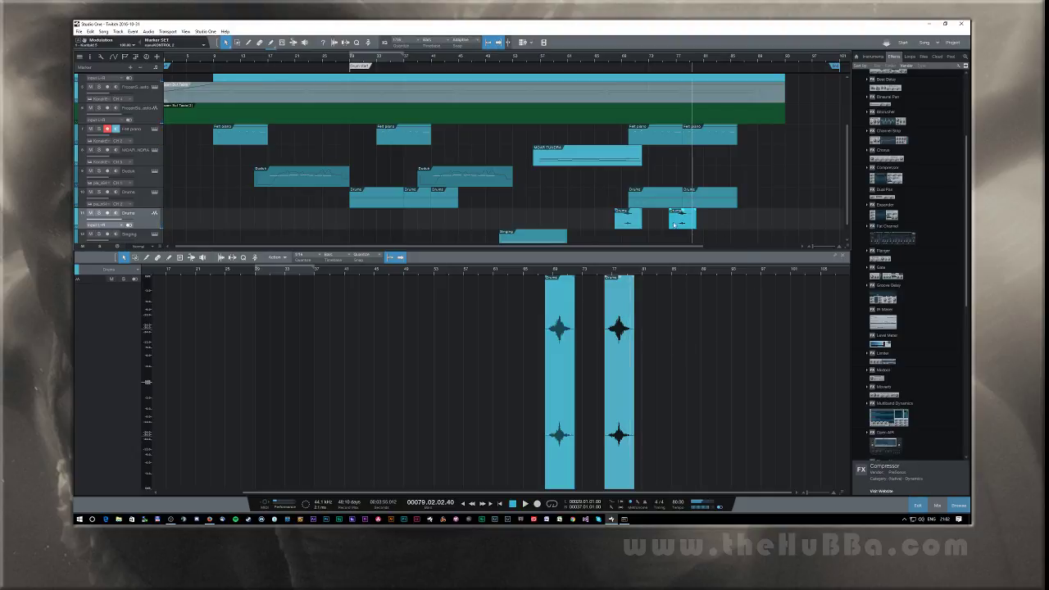
Step: Show the mixer and raise the audio Drums channel's fader in two stages while auditioning from about bar 68
{"action": "key", "text": "F3"}
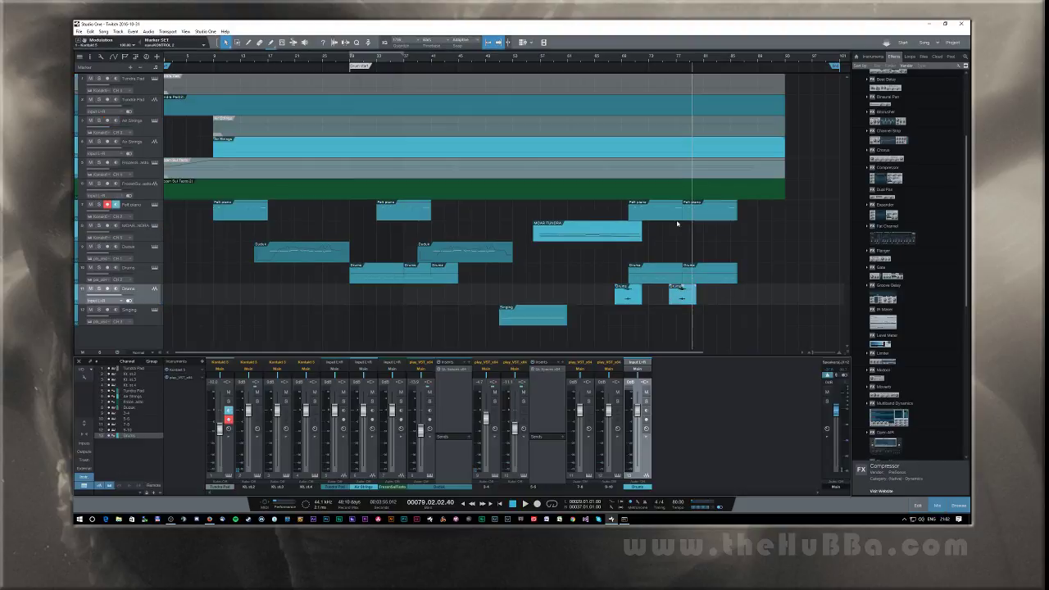
{"action": "key", "text": "space"}
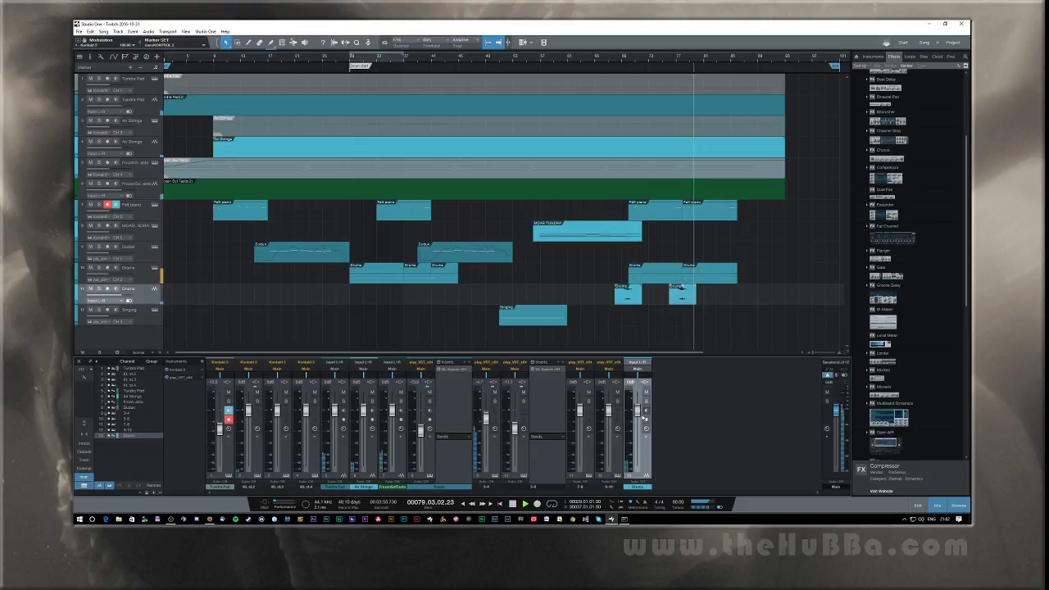
{"action": "left_click_drag", "start_coordinate": [637, 409], "coordinate": [641, 403]}
{"action": "key", "text": "space"}
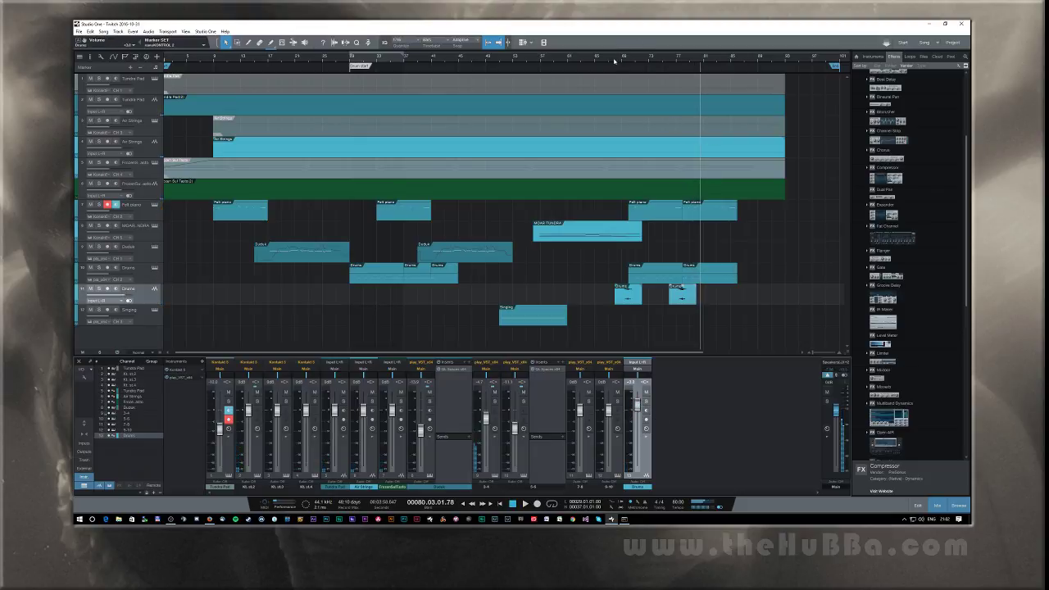
{"action": "left_click", "coordinate": [614, 61]}
{"action": "key", "text": "space"}
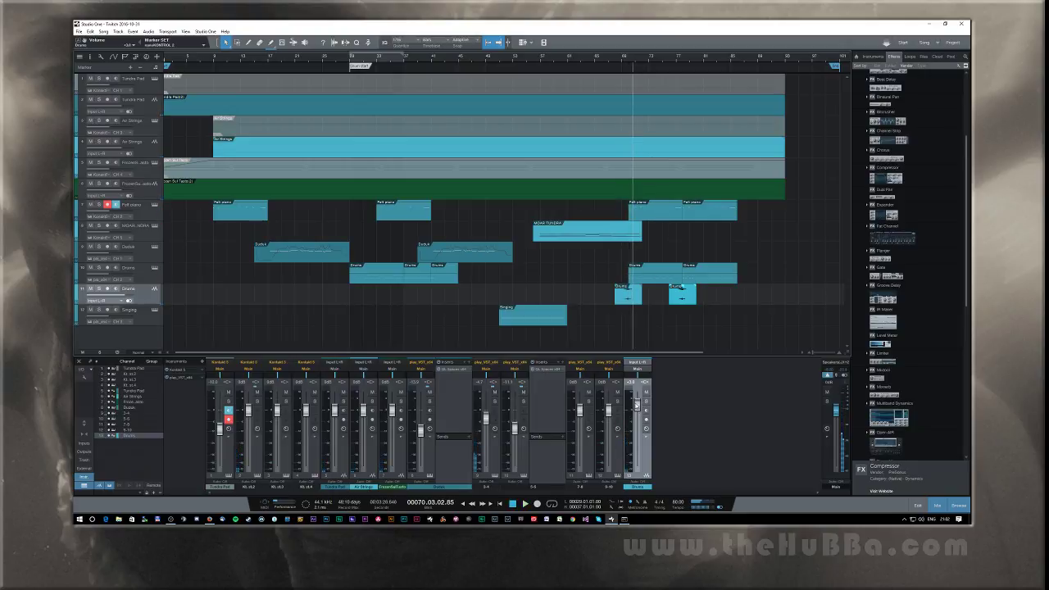
{"action": "left_click_drag", "start_coordinate": [637, 403], "coordinate": [639, 398]}
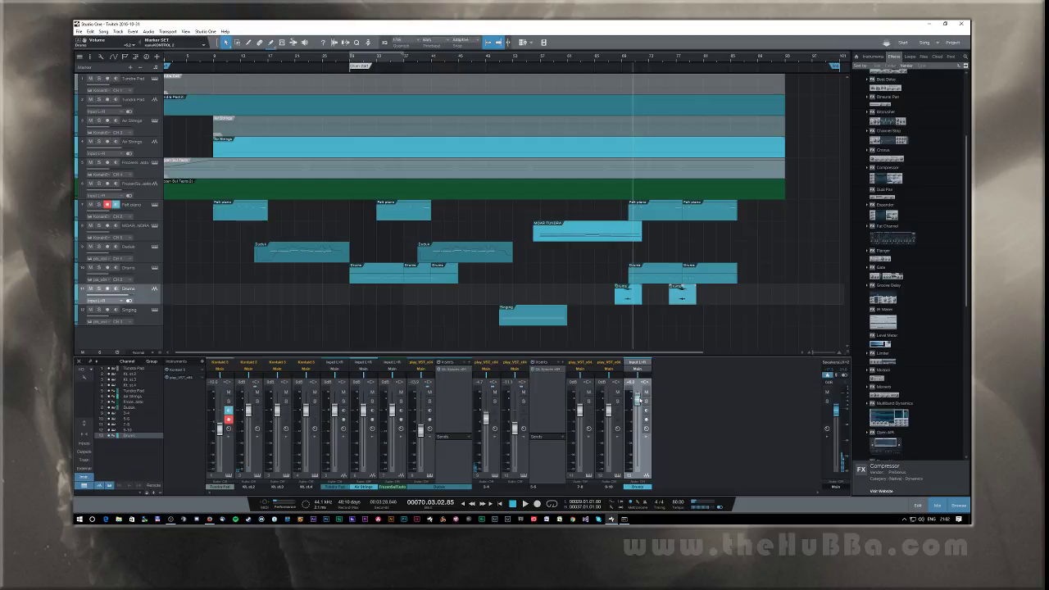
{"action": "left_click", "coordinate": [614, 63]}
{"action": "key", "text": "space"}
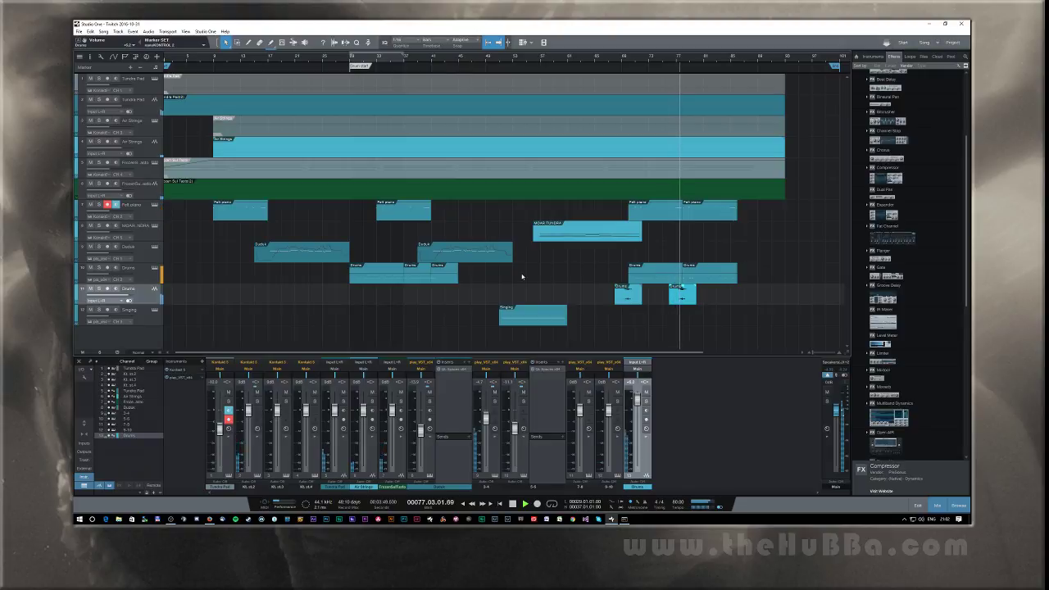
Step: Copy the second Duduk clip to about bar 84 and the Singing clip to about bar 85 during playback
{"action": "left_click_drag", "start_coordinate": [478, 258], "coordinate": [762, 255]}
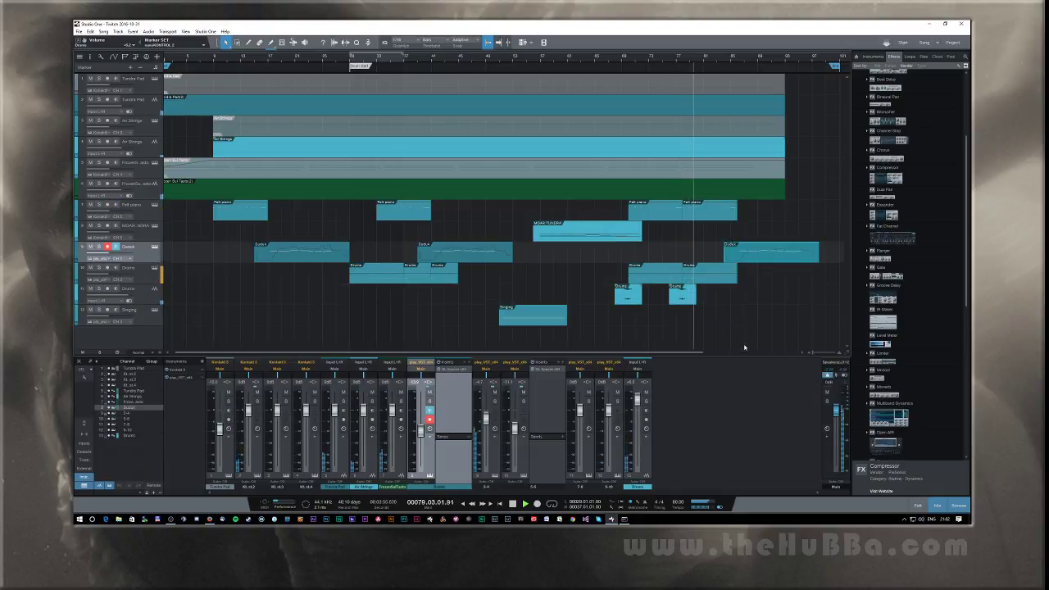
{"action": "left_click", "coordinate": [525, 320]}
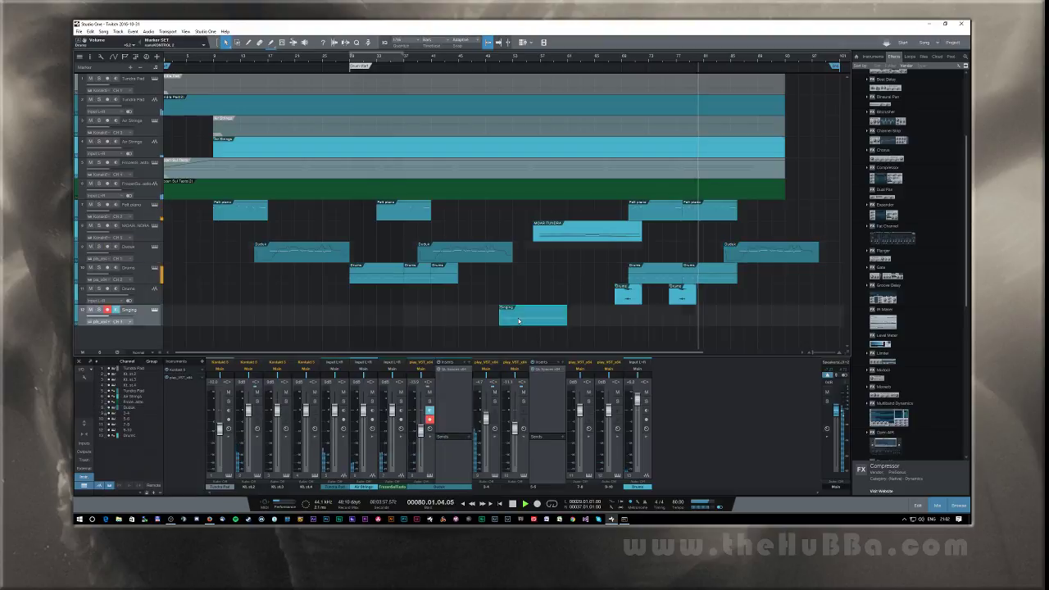
{"action": "key", "text": "d"}
{"action": "left_click_drag", "start_coordinate": [584, 327], "coordinate": [749, 311]}
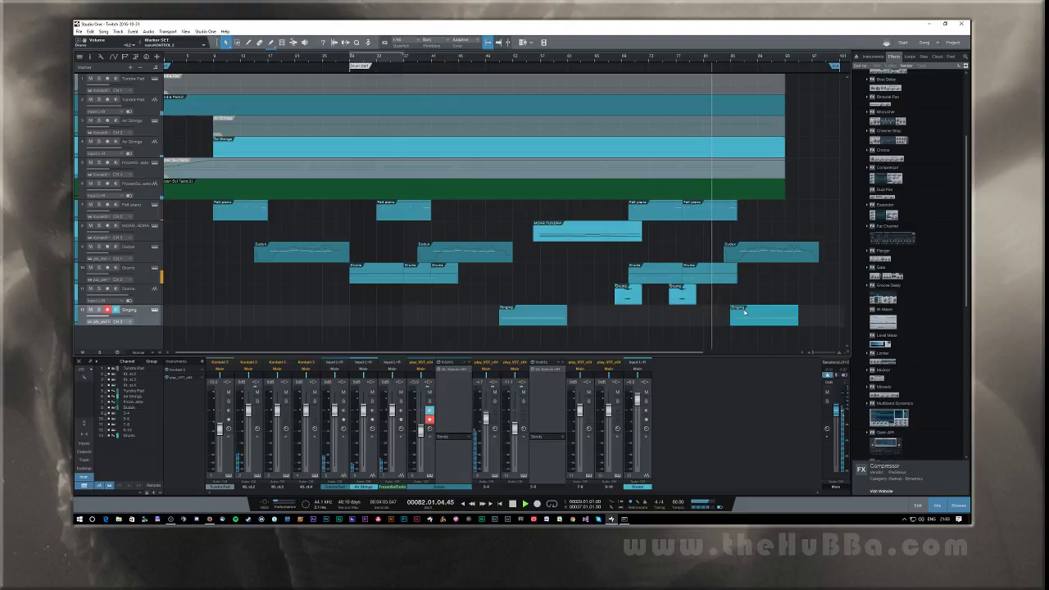
Step: Copy the short third Drums clip to about bar 86, directly after the last Drums pattern
{"action": "left_click", "coordinate": [449, 273]}
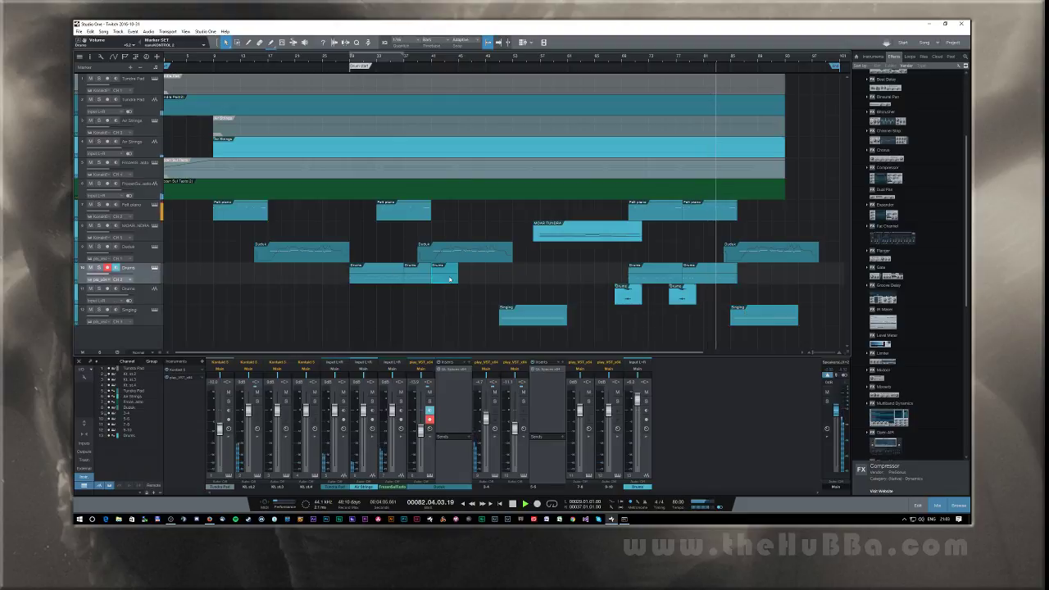
{"action": "key", "text": "d"}
{"action": "left_click_drag", "start_coordinate": [474, 273], "coordinate": [744, 279]}
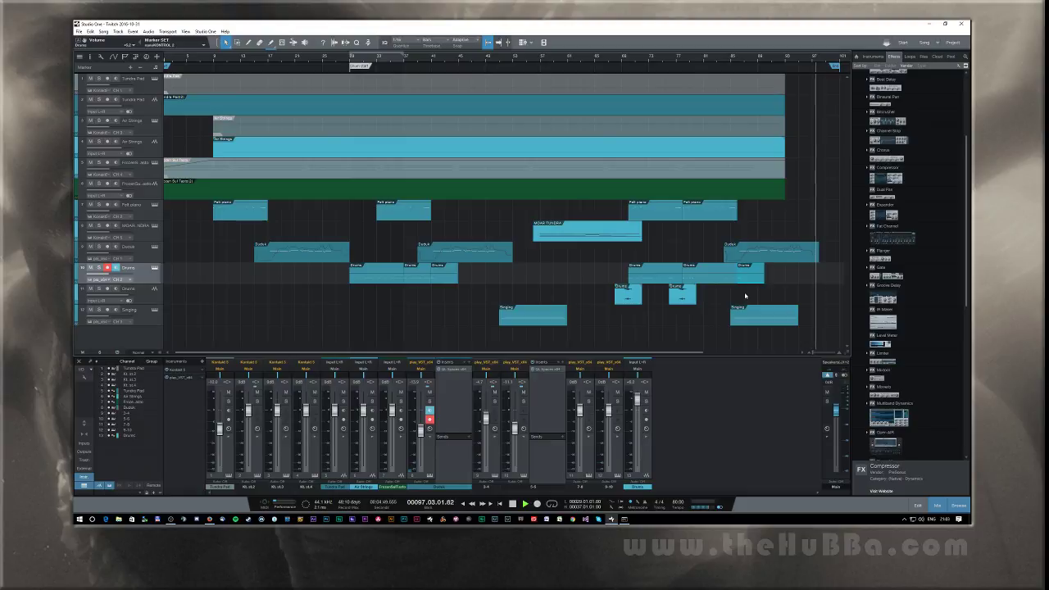
Step: Stop playback at the end of the arrangement and save the song
{"action": "key", "text": "space"}
{"action": "key", "text": "w"}
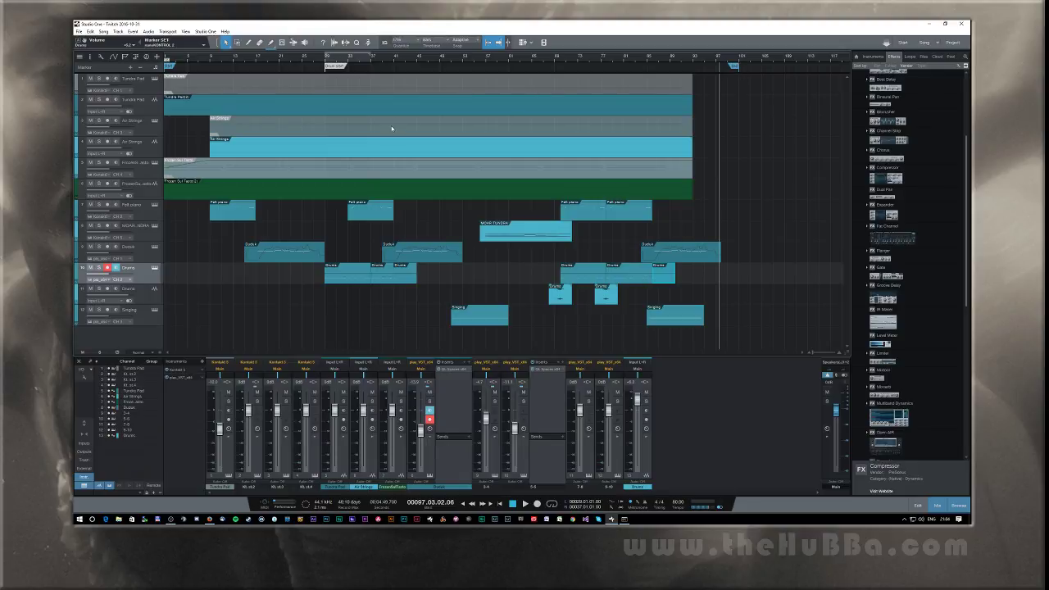
{"action": "key", "text": "ctrl+s"}
{"action": "left_click", "coordinate": [170, 519]}
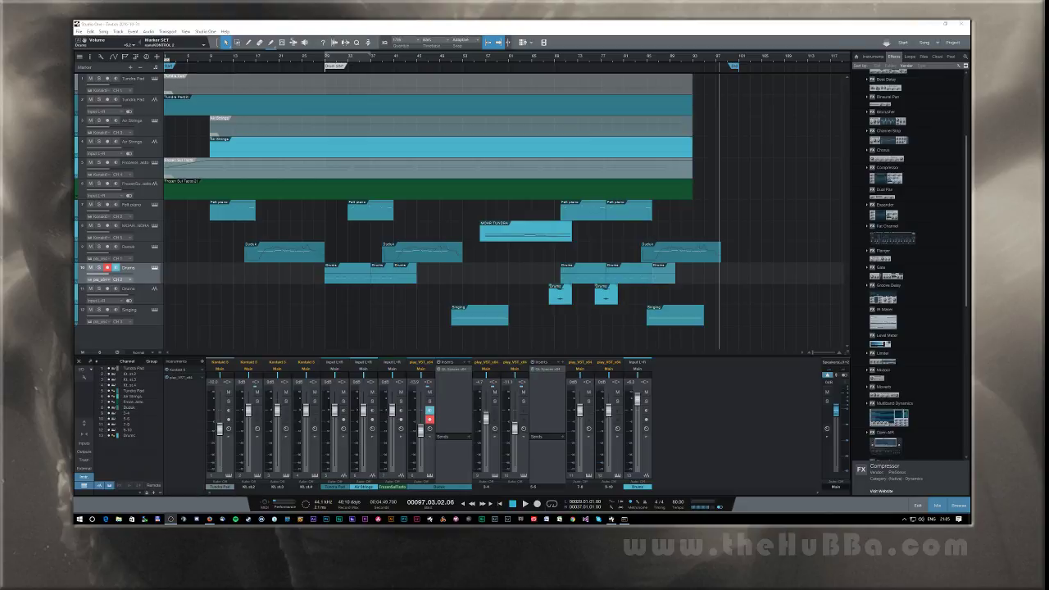